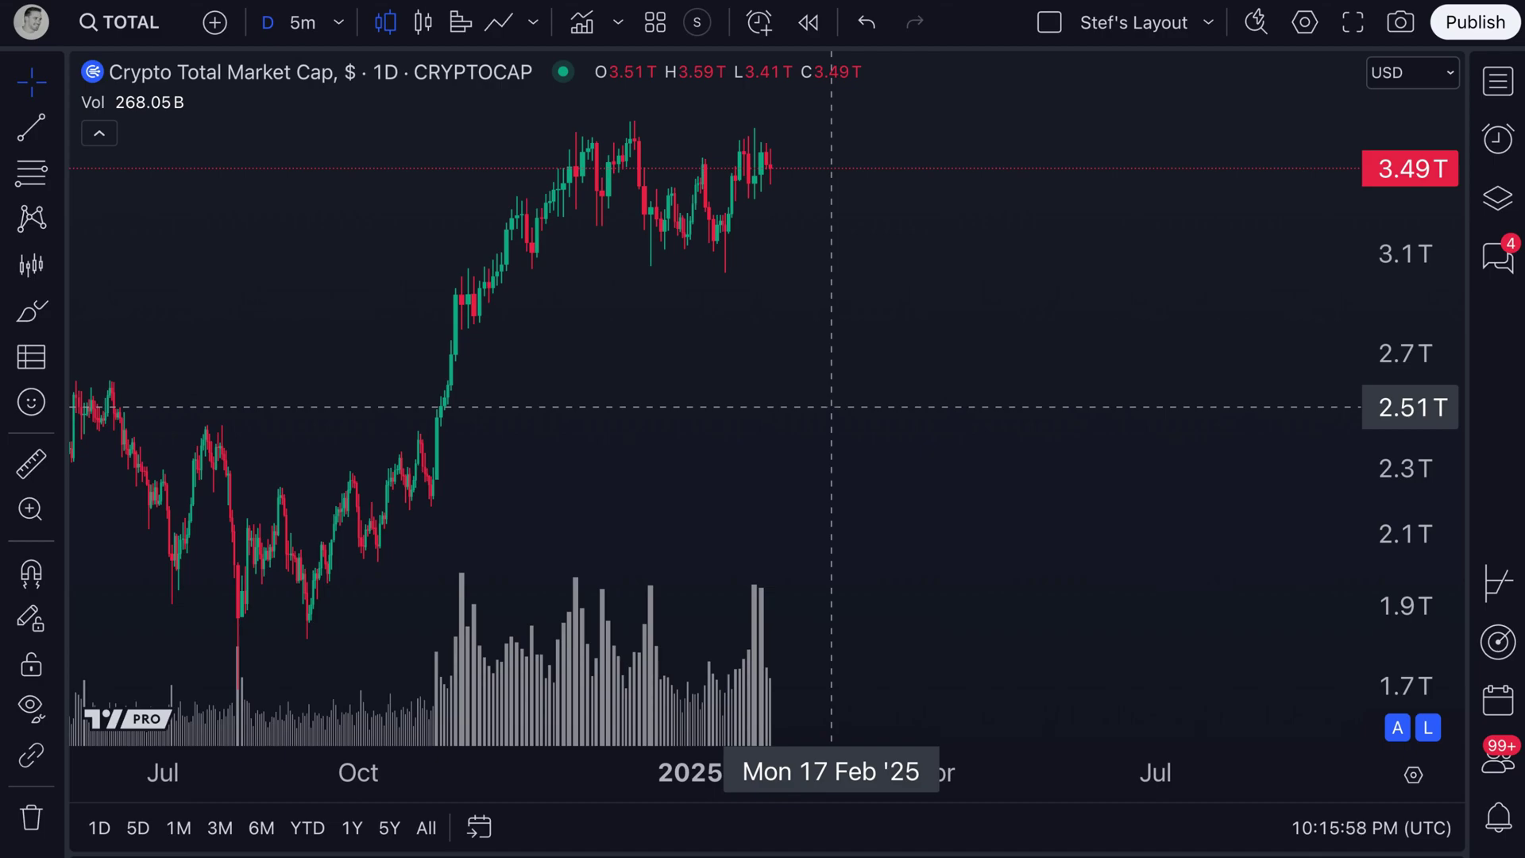
Place an empty three-by-three table in the blank area after the latest candles, with its upper-left corner at about 1.98 T on 9 Feb '25.
scroll(619, 393, up, 3)
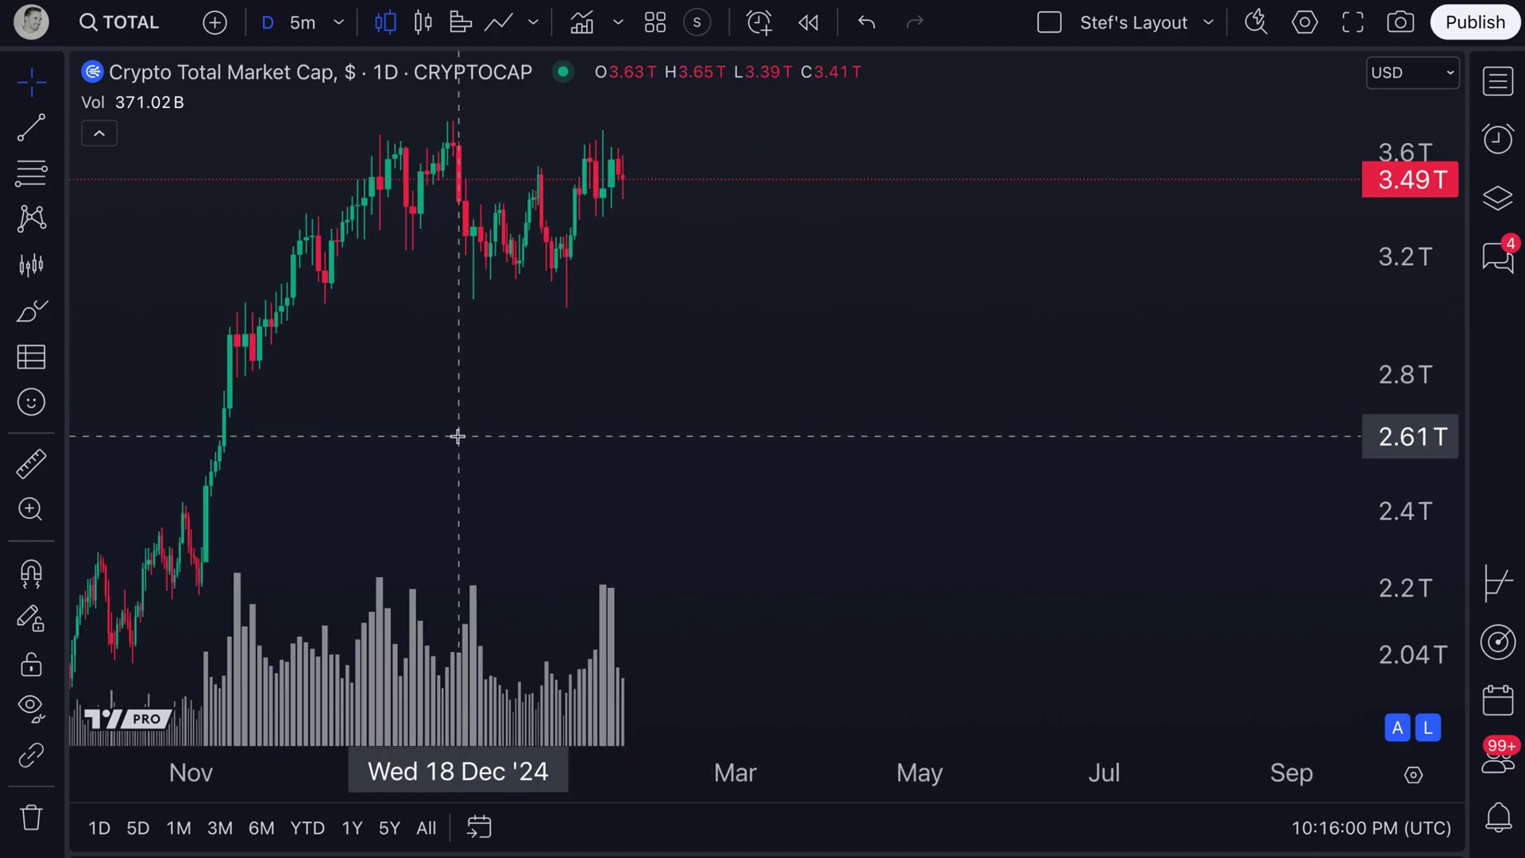
drag(429, 414, 682, 436)
scroll(680, 438, up, 1)
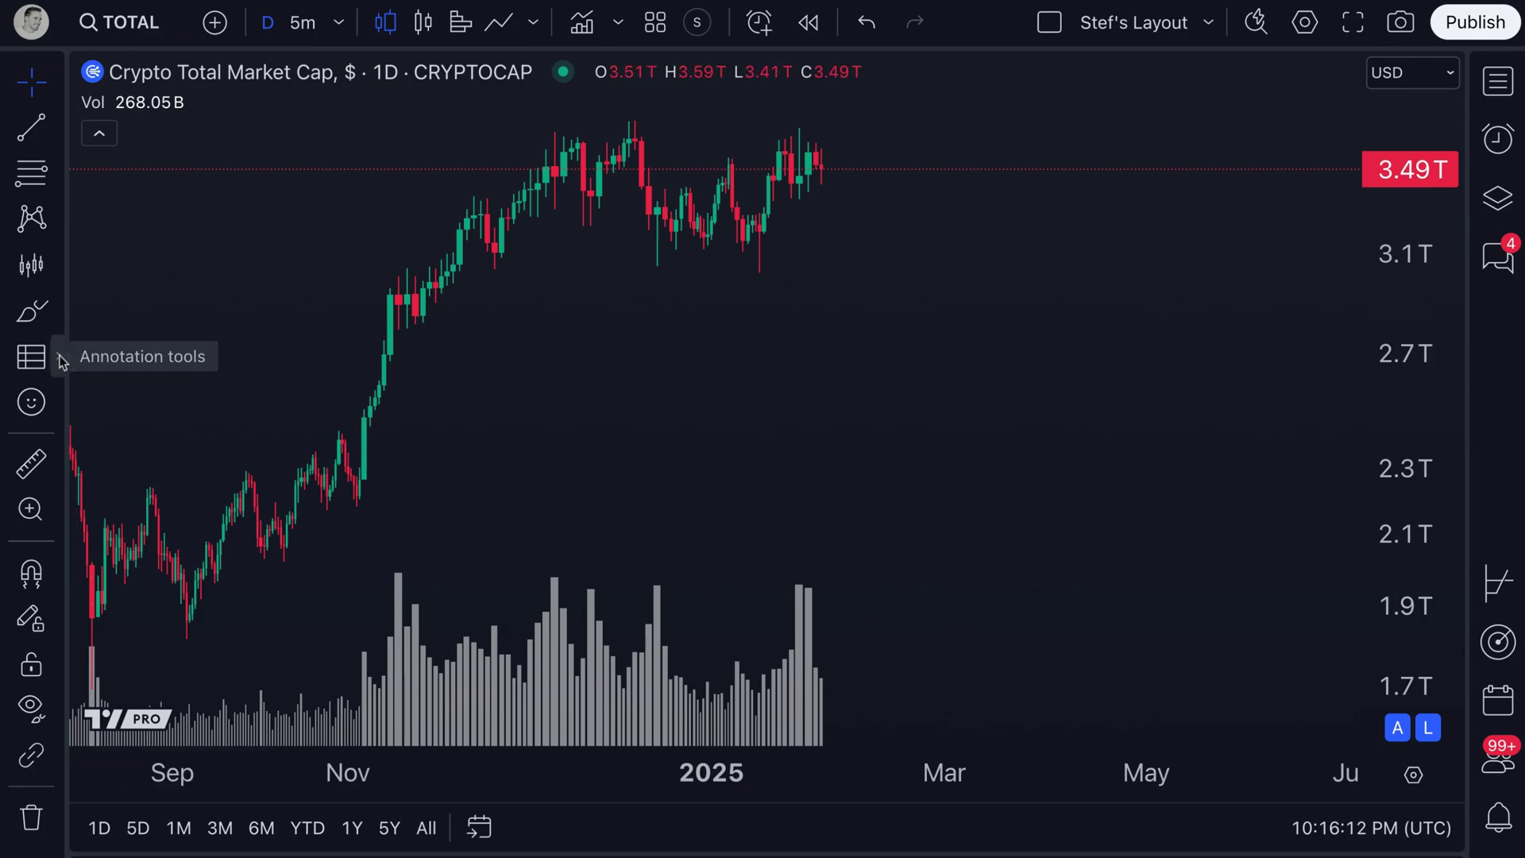
click(62, 361)
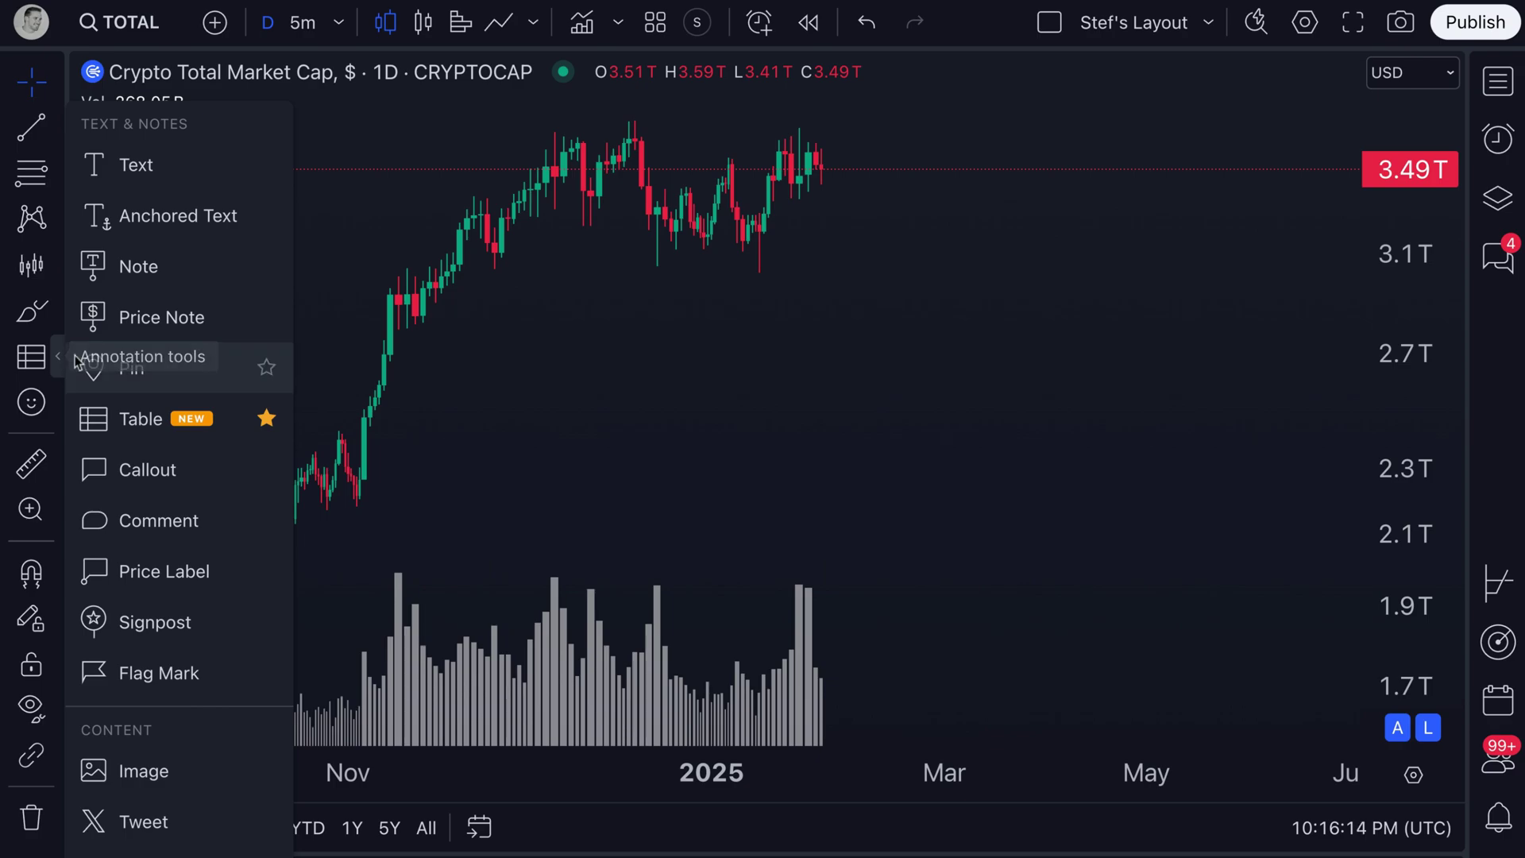
click(140, 419)
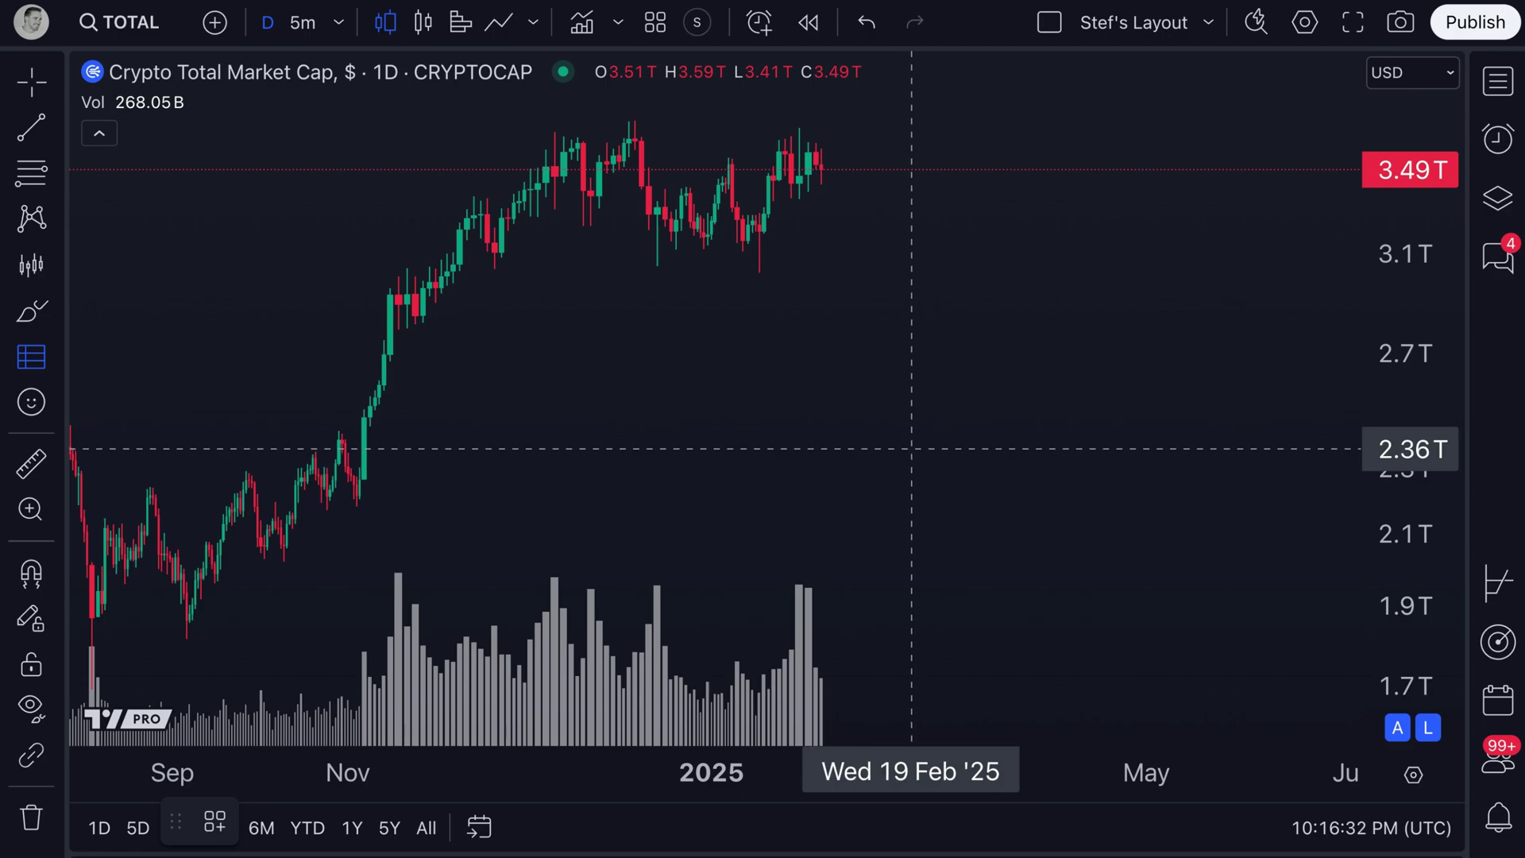
click(879, 578)
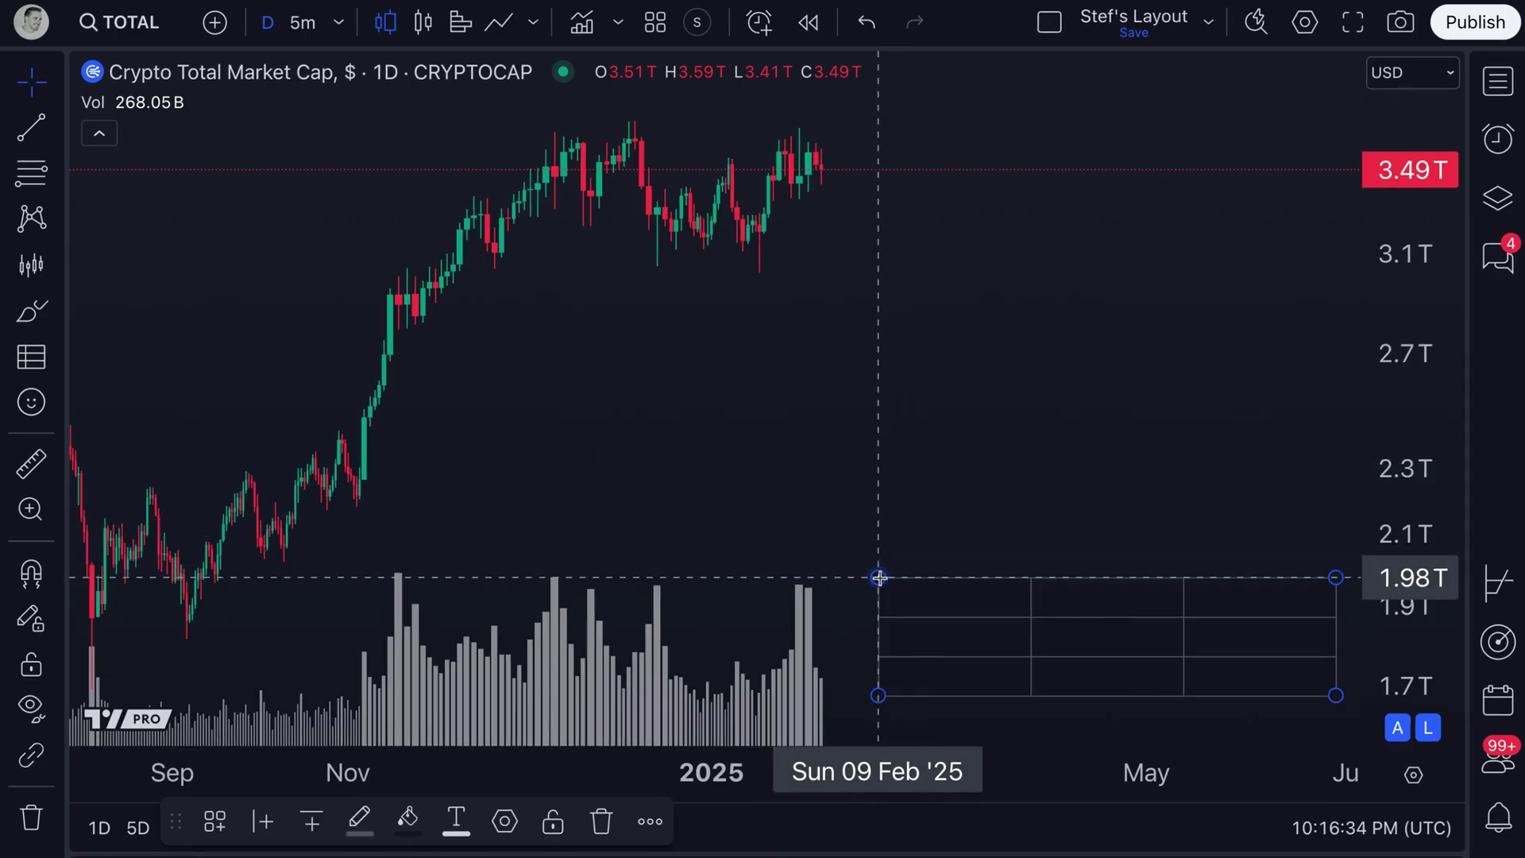
click(993, 440)
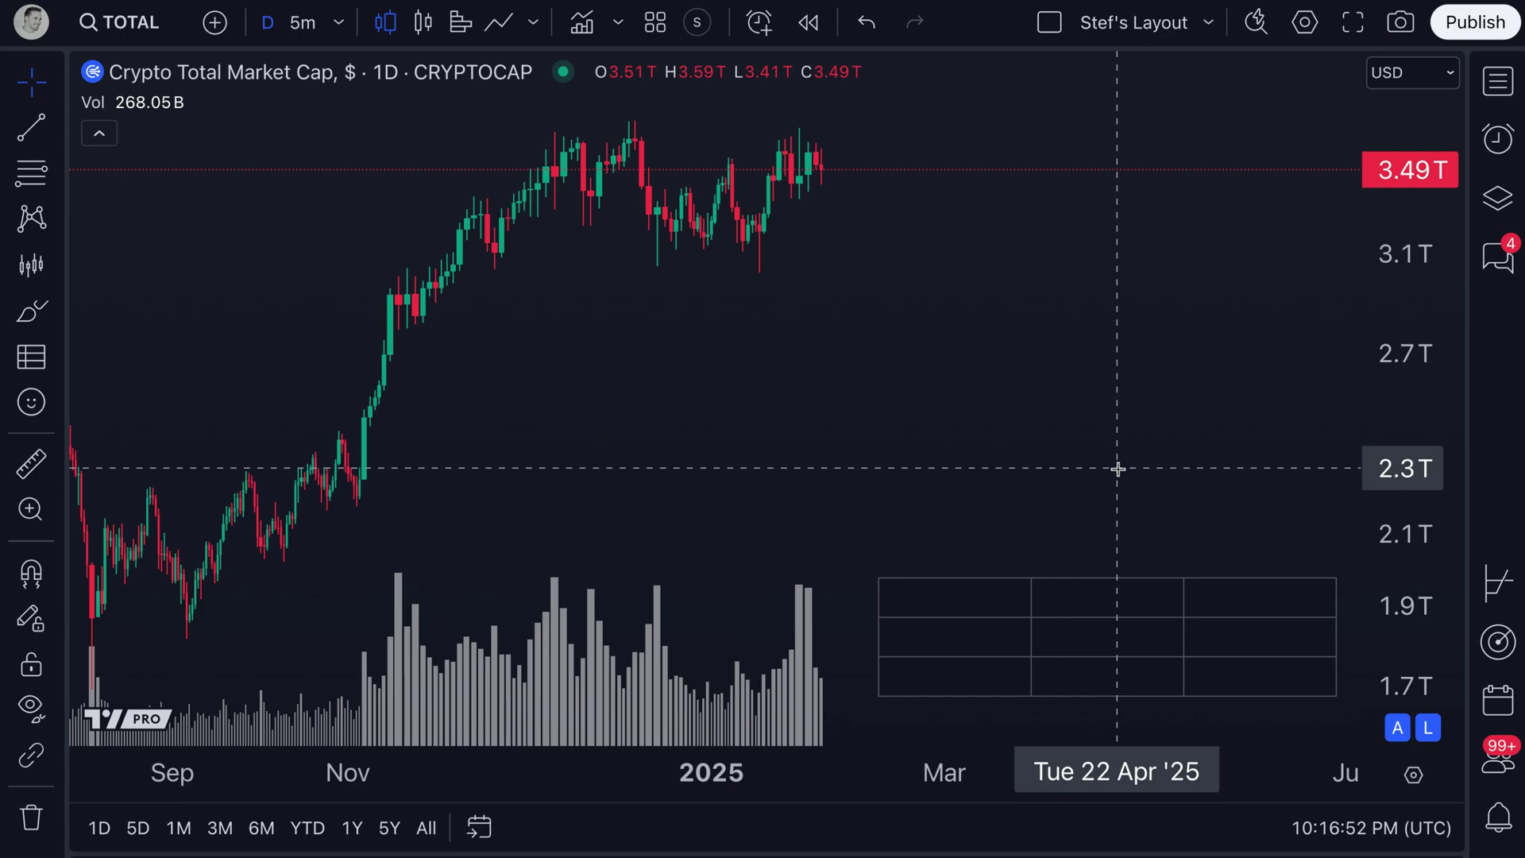
Move the empty table higher so its upper-left corner sits at about 2.33 T on 6 Feb '25.
scroll(991, 463, up, 2)
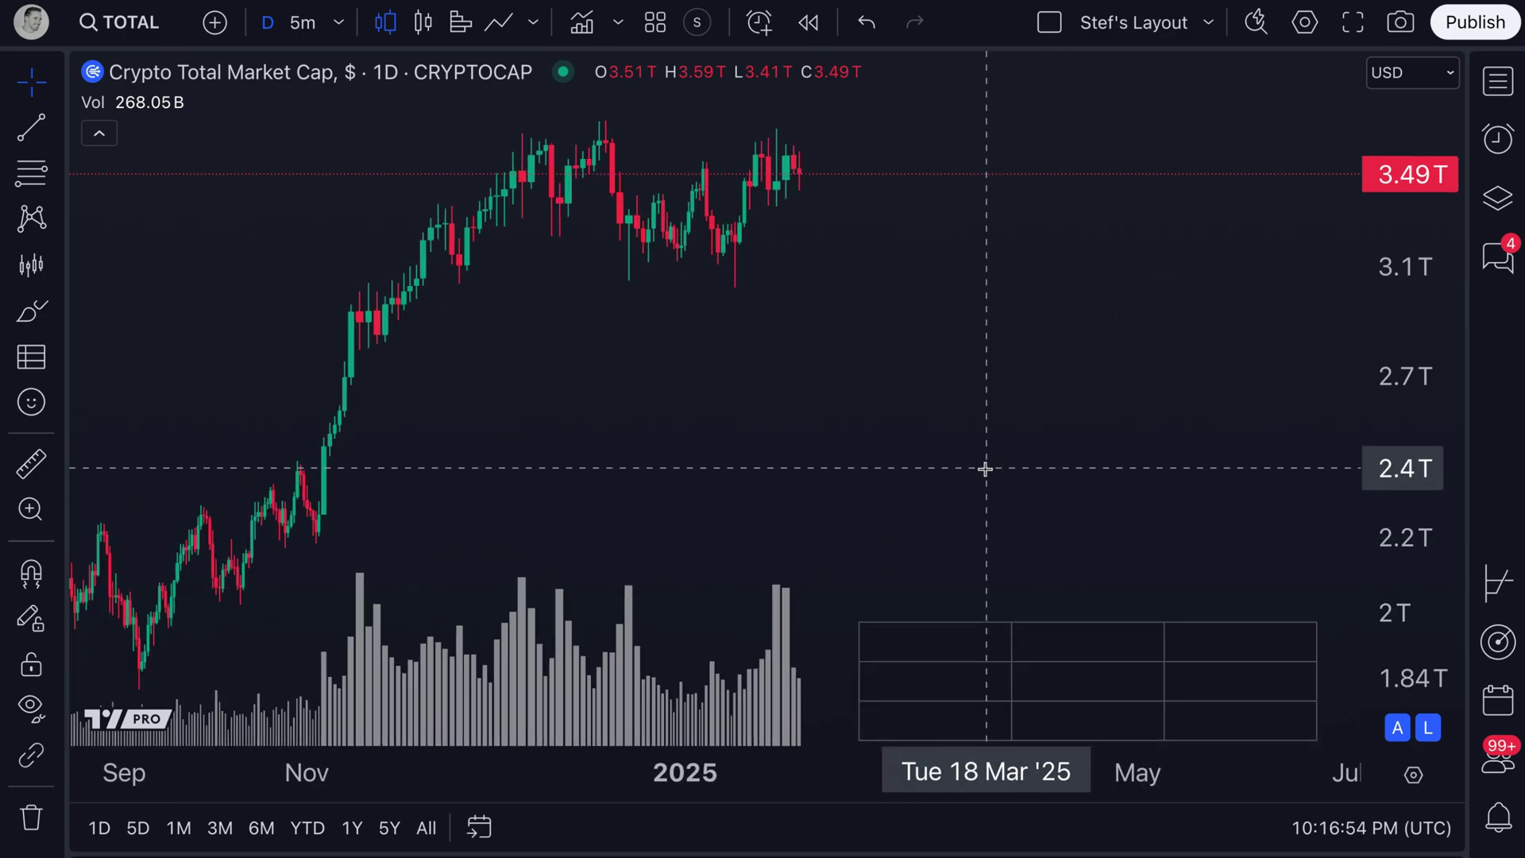
mouse_move(1009, 636)
mouse_down()
mouse_move(1012, 648)
mouse_move(998, 514)
mouse_up()
scroll(845, 351, up, 1)
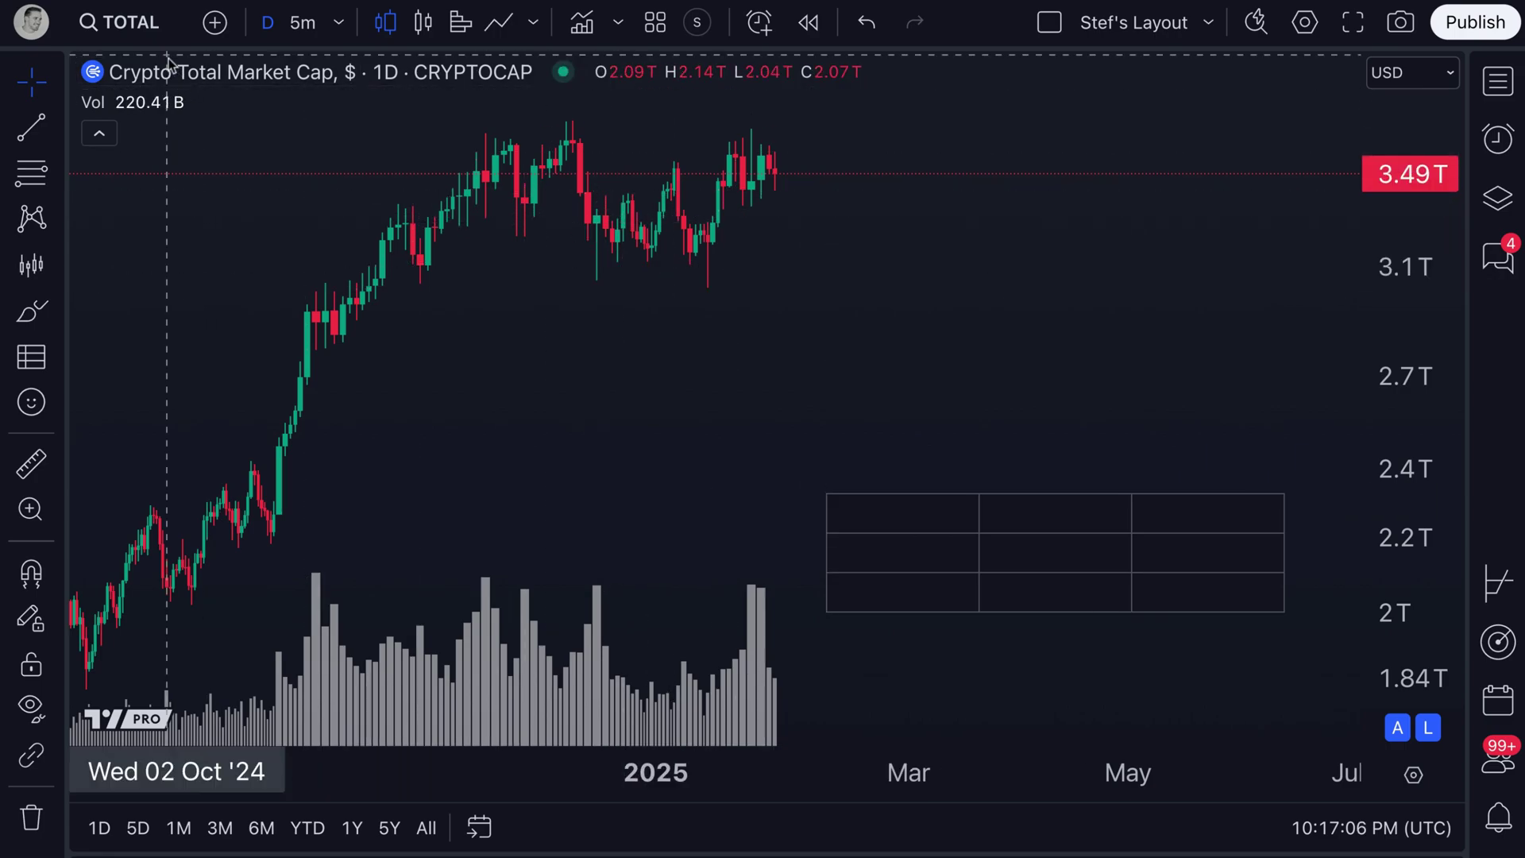
Draw a horizontal line along the recent price highs at about 3.66 T.
click(57, 127)
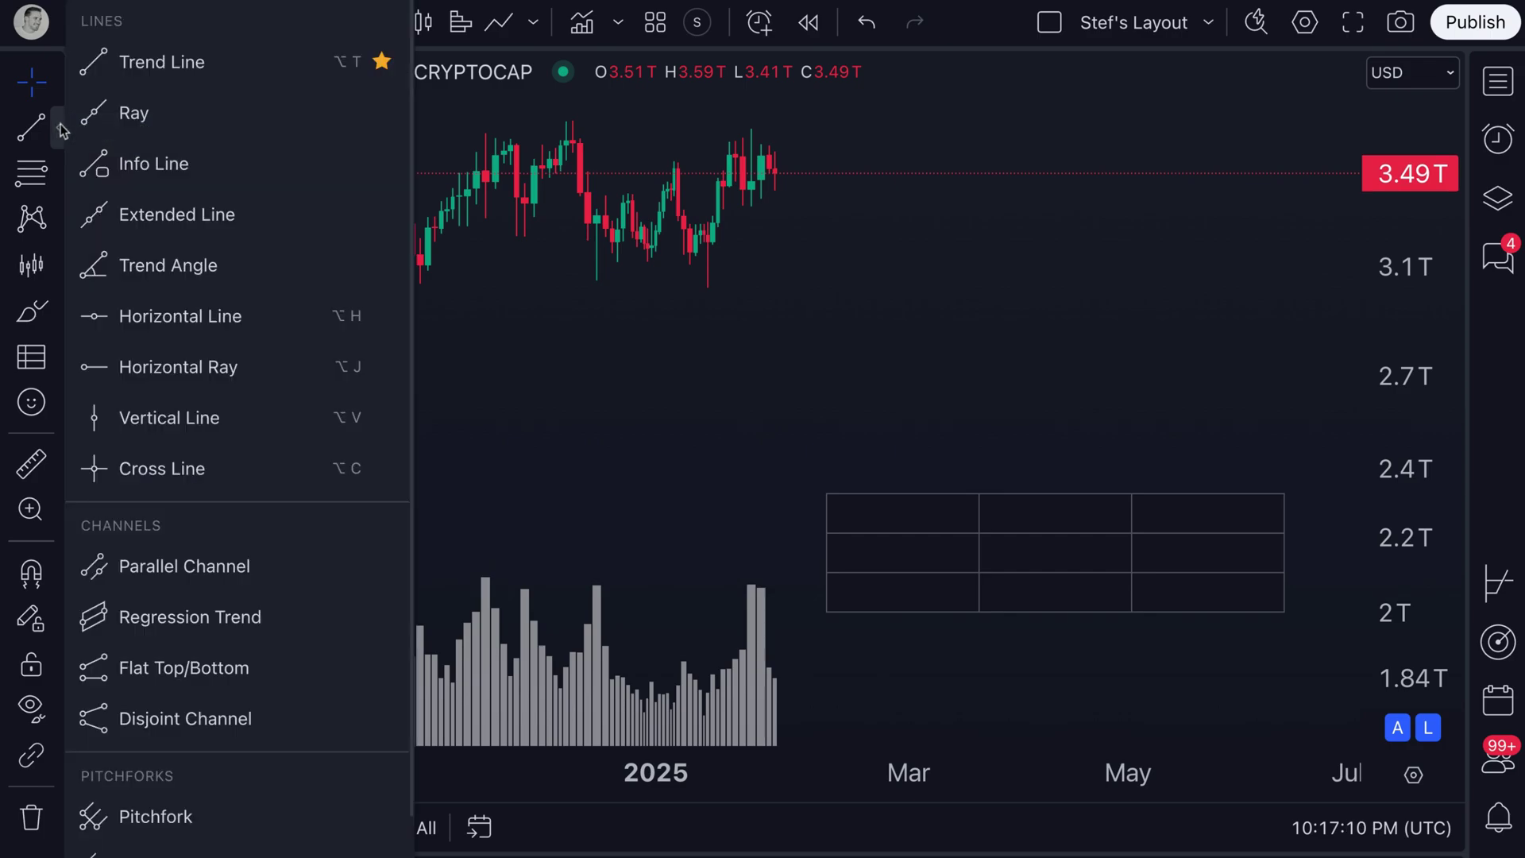
click(197, 317)
click(682, 137)
click(630, 302)
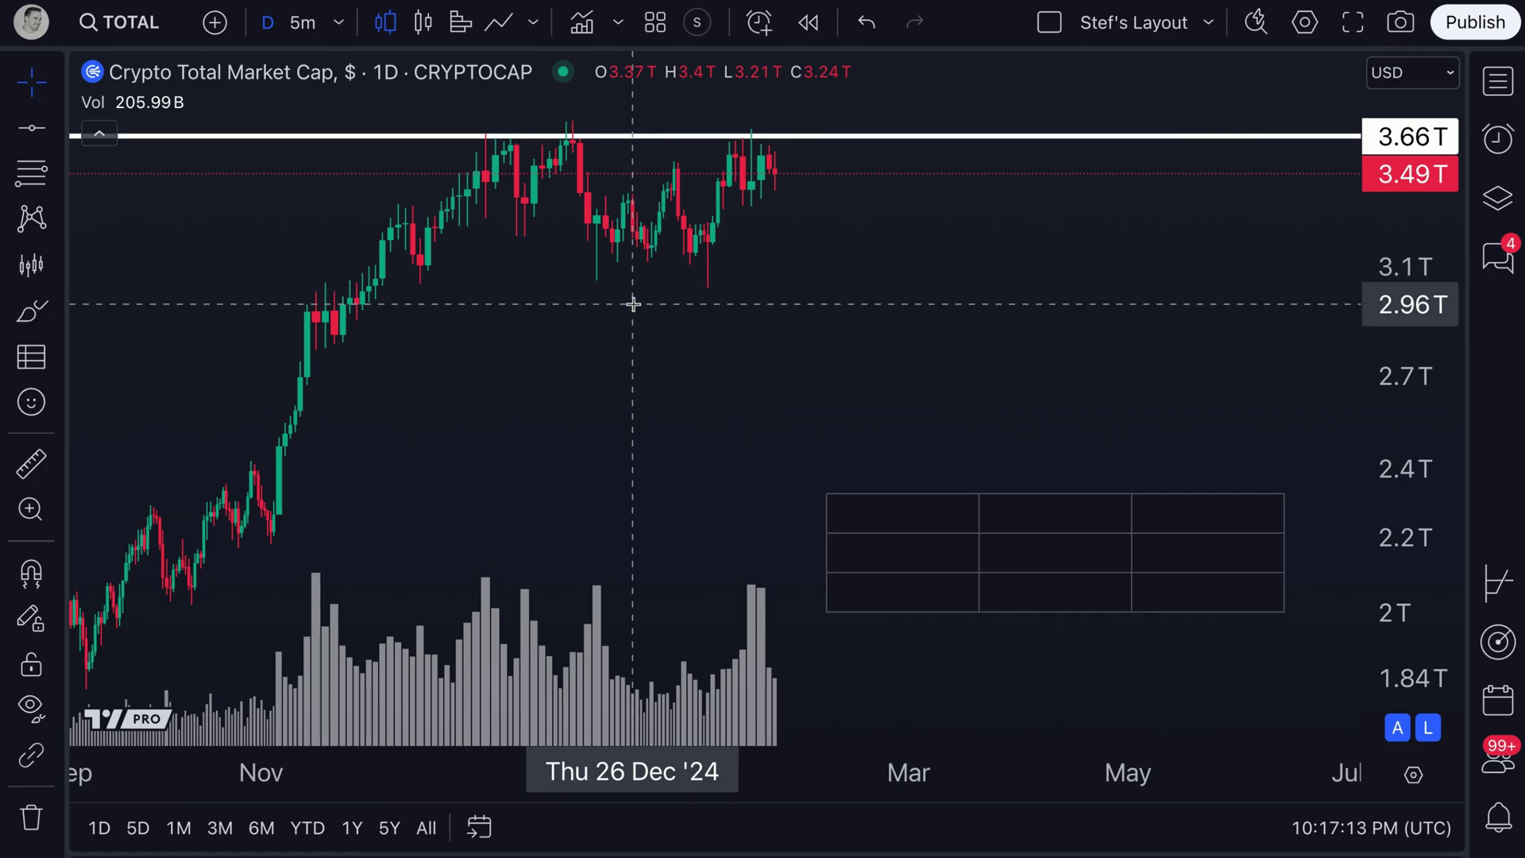
Draw a level trend line under the recent lows at about 3.14 T, from 20 Dec '24 to the latest candles.
click(56, 132)
click(183, 57)
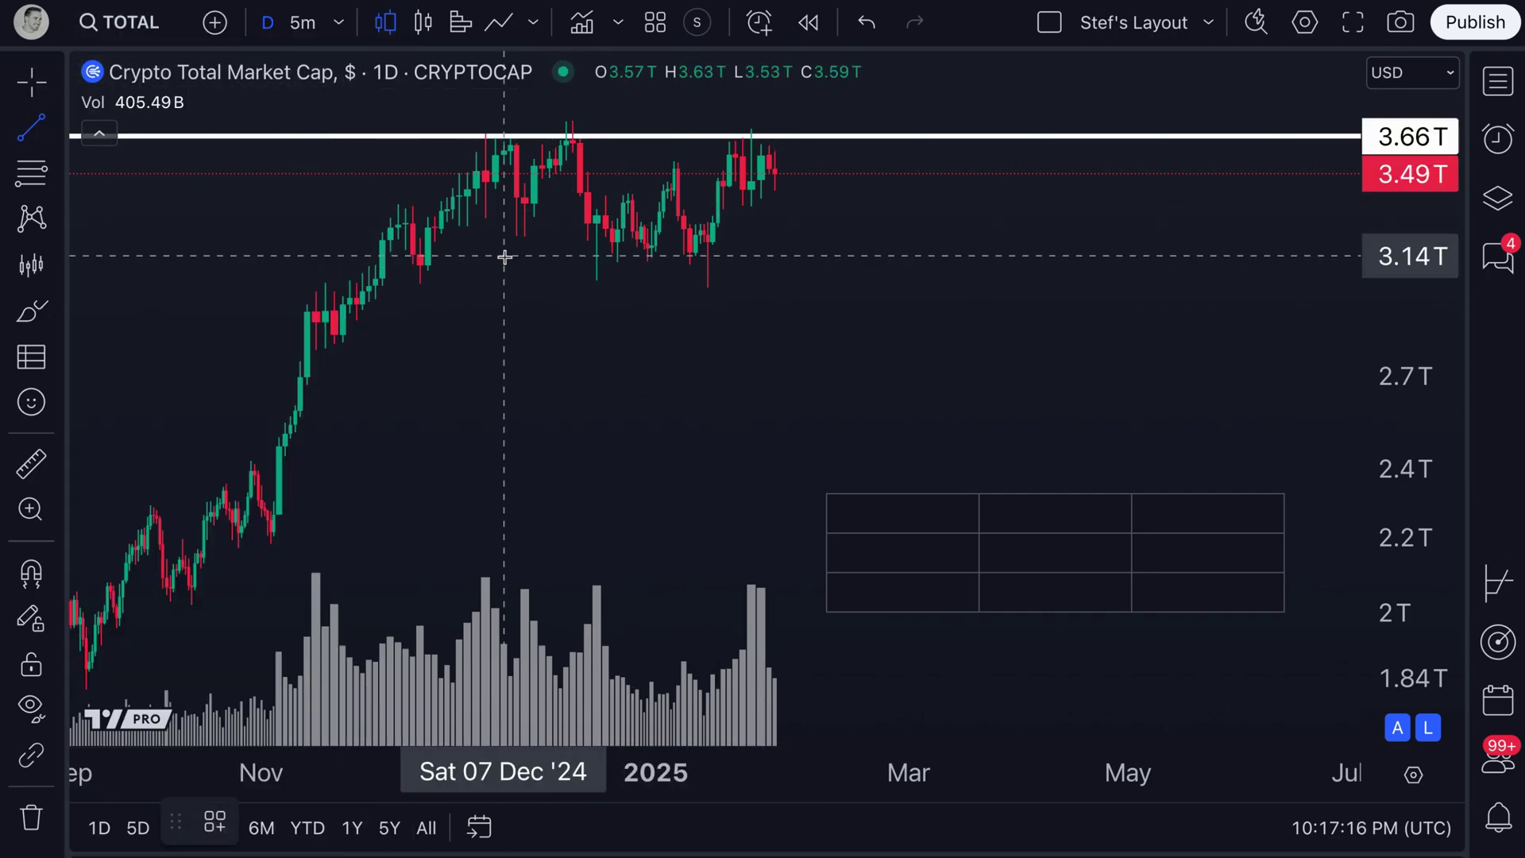
click(596, 258)
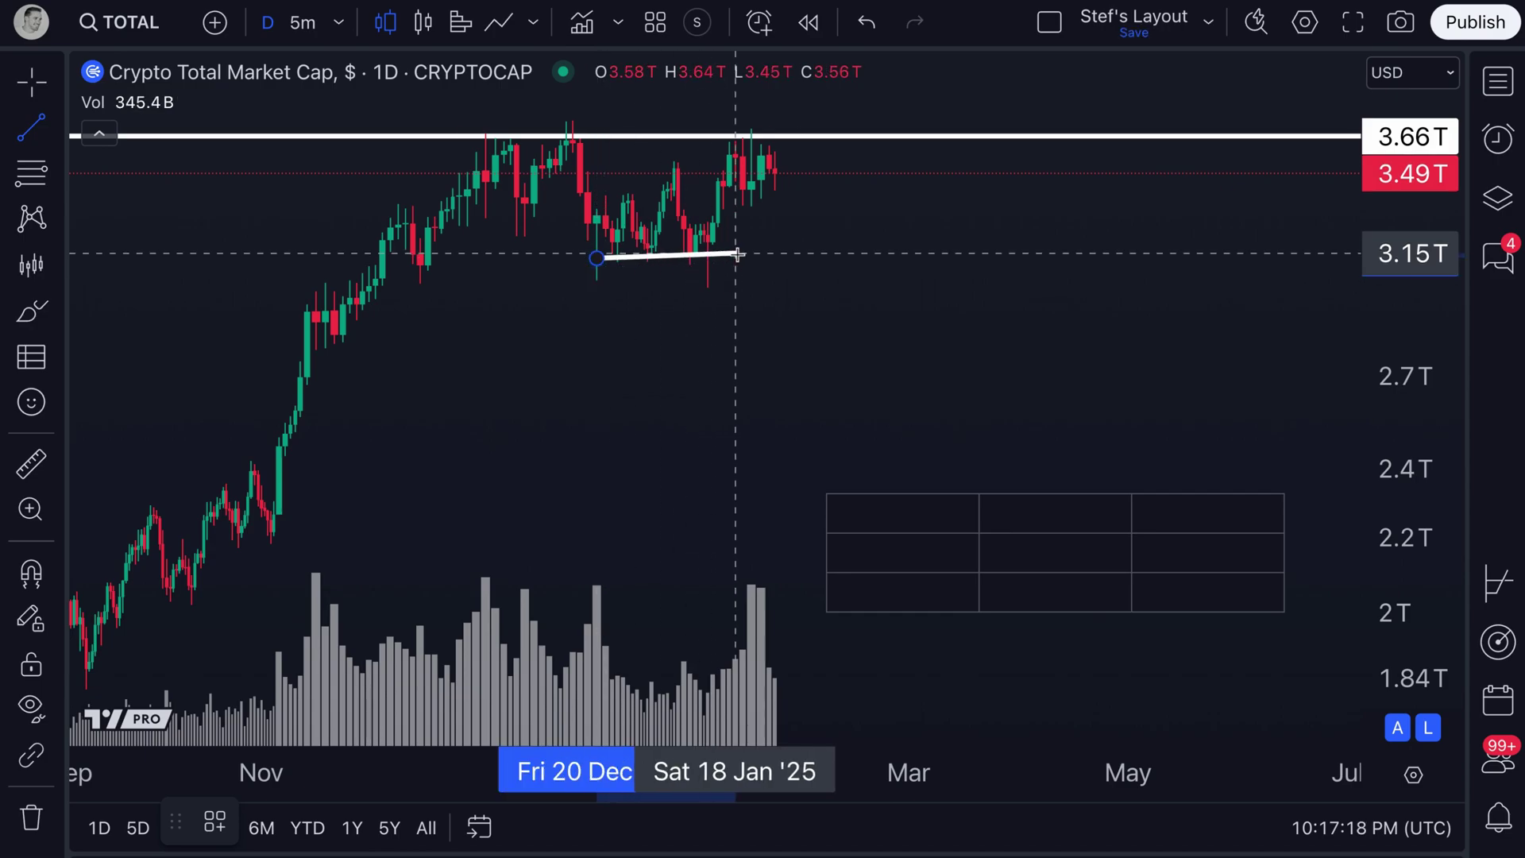
click(768, 259)
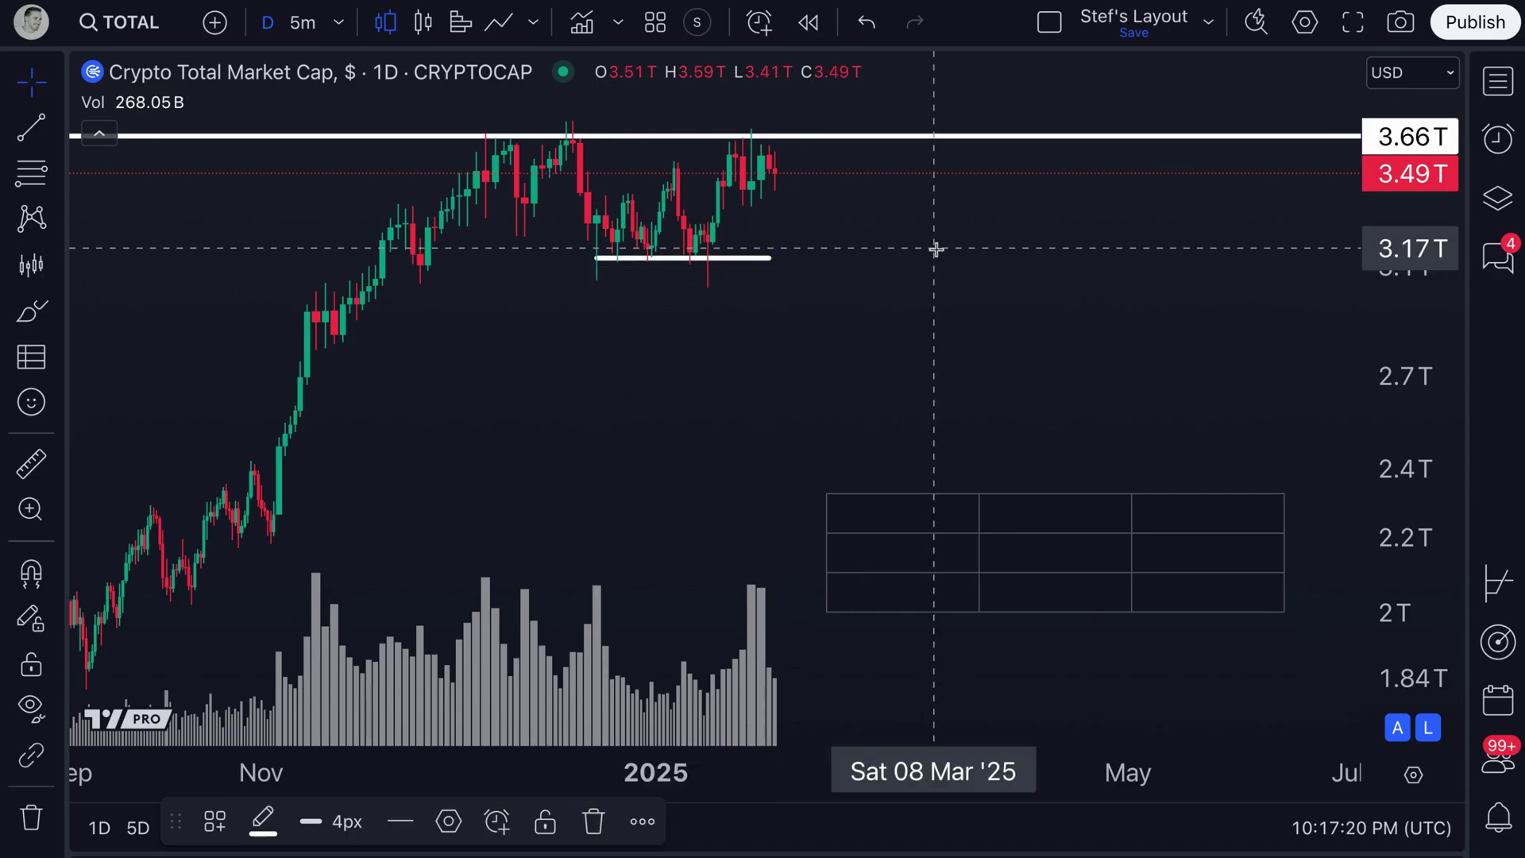
click(952, 282)
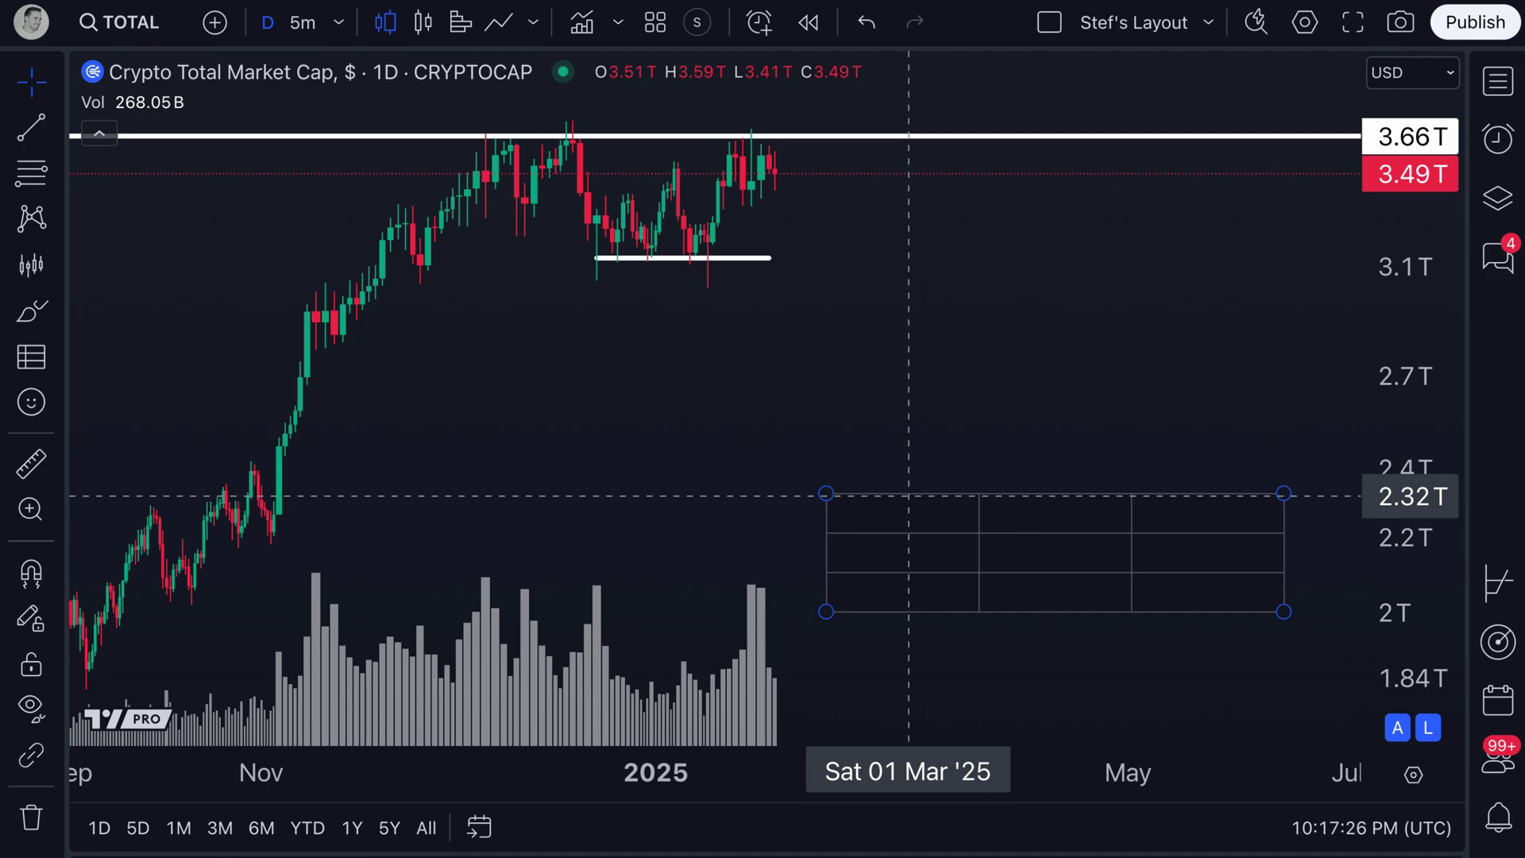
Fill the table's first column with the dates 1/23/25, 1/24/25 and 1/25/25.
click(926, 520)
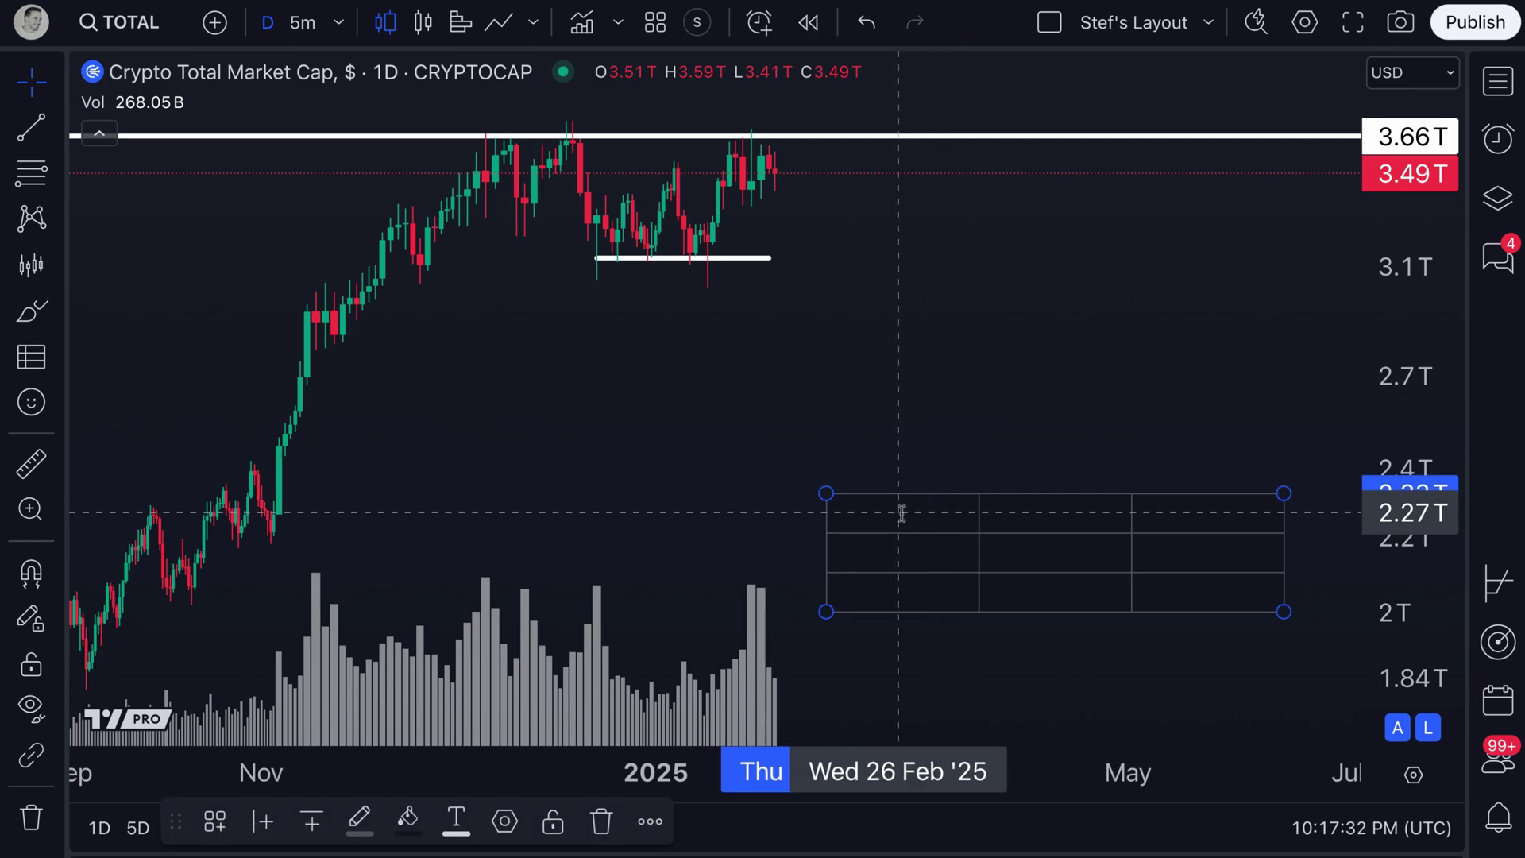
click(918, 516)
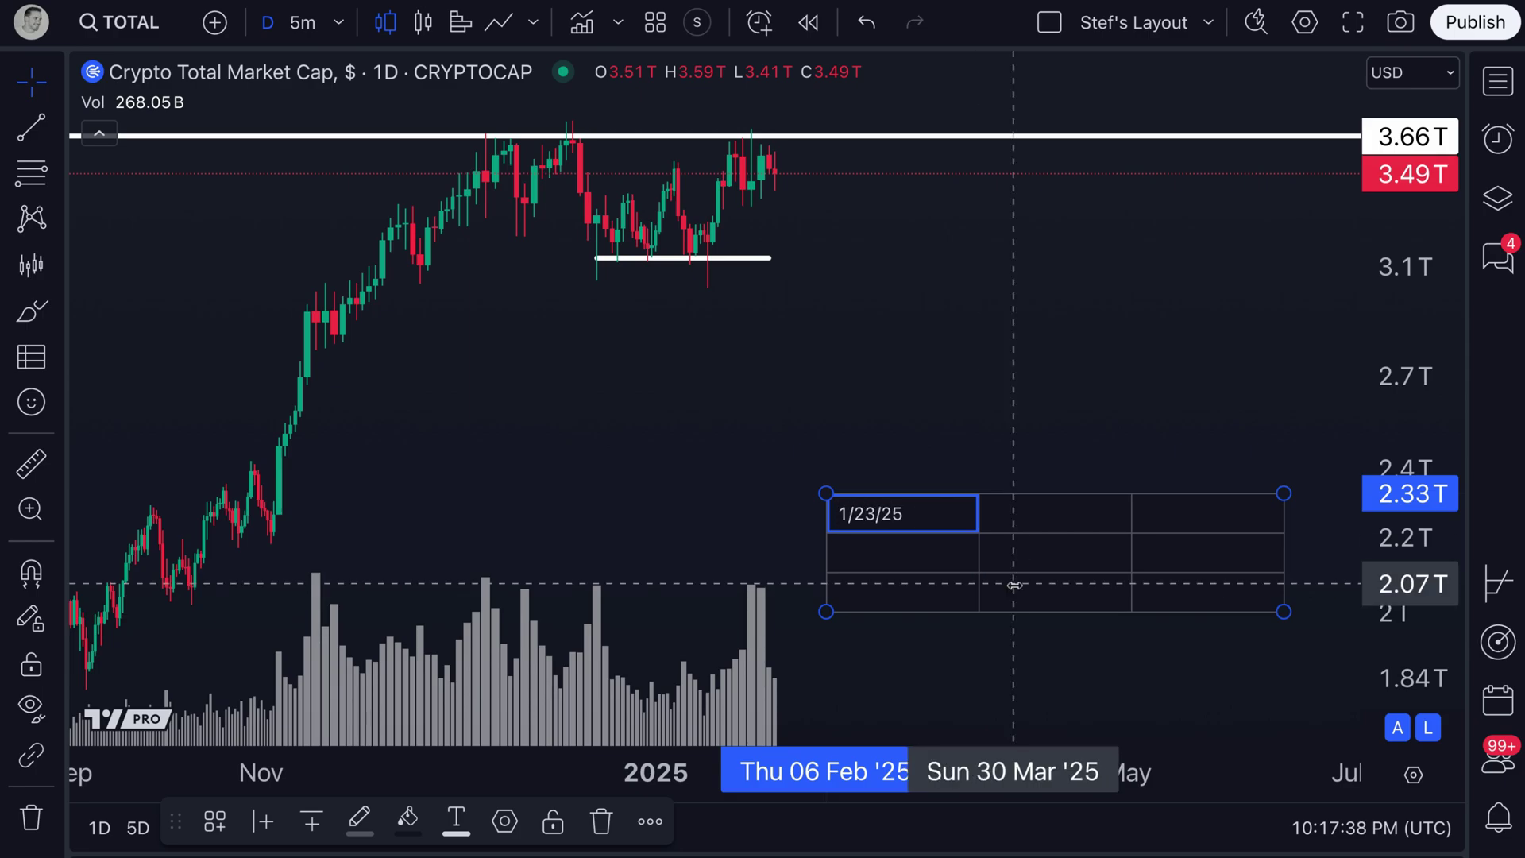
click(909, 554)
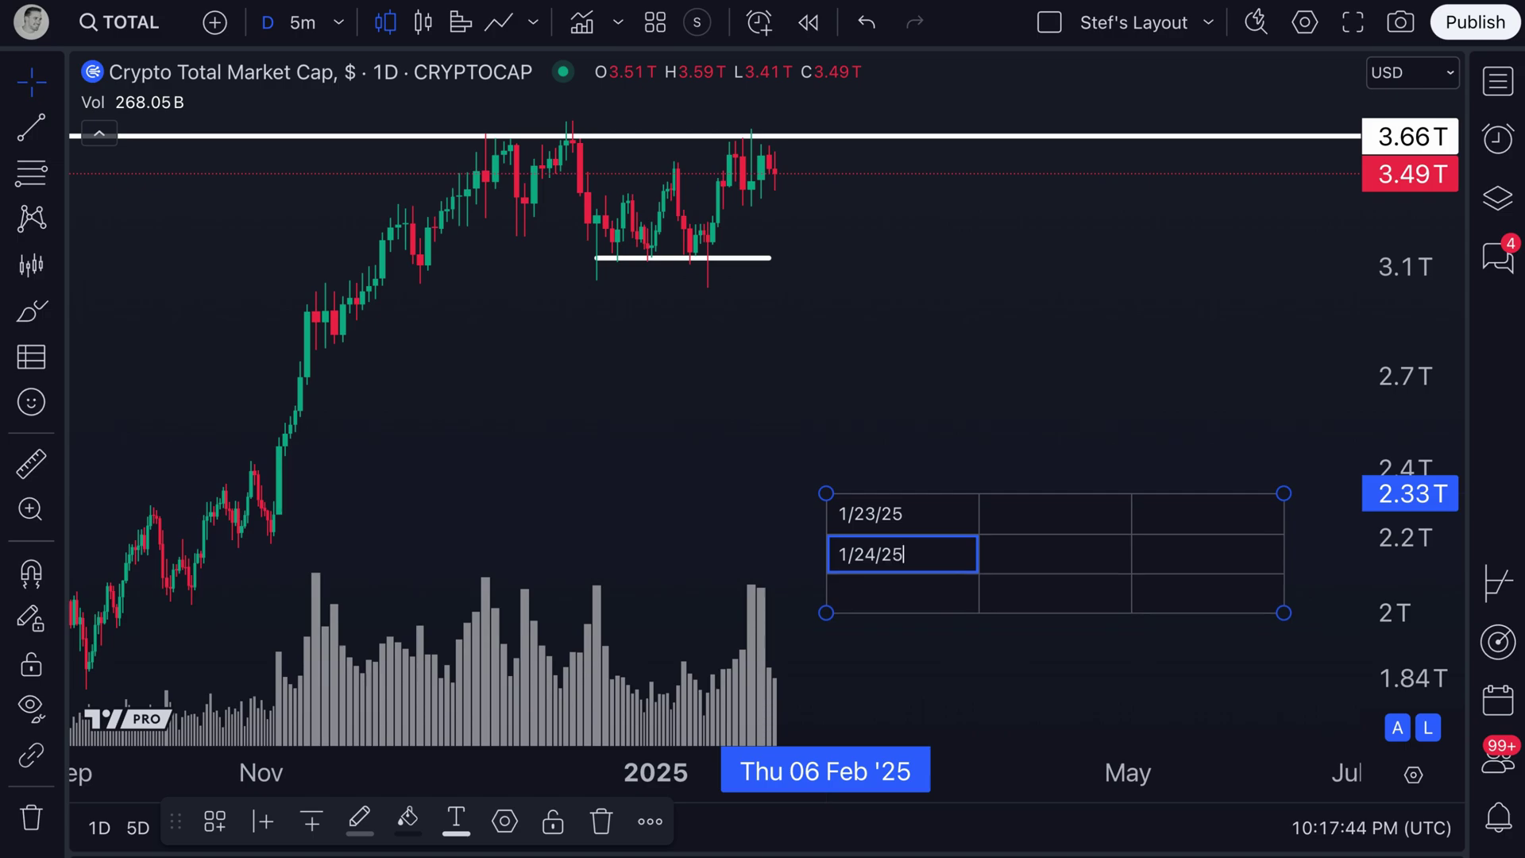
click(916, 602)
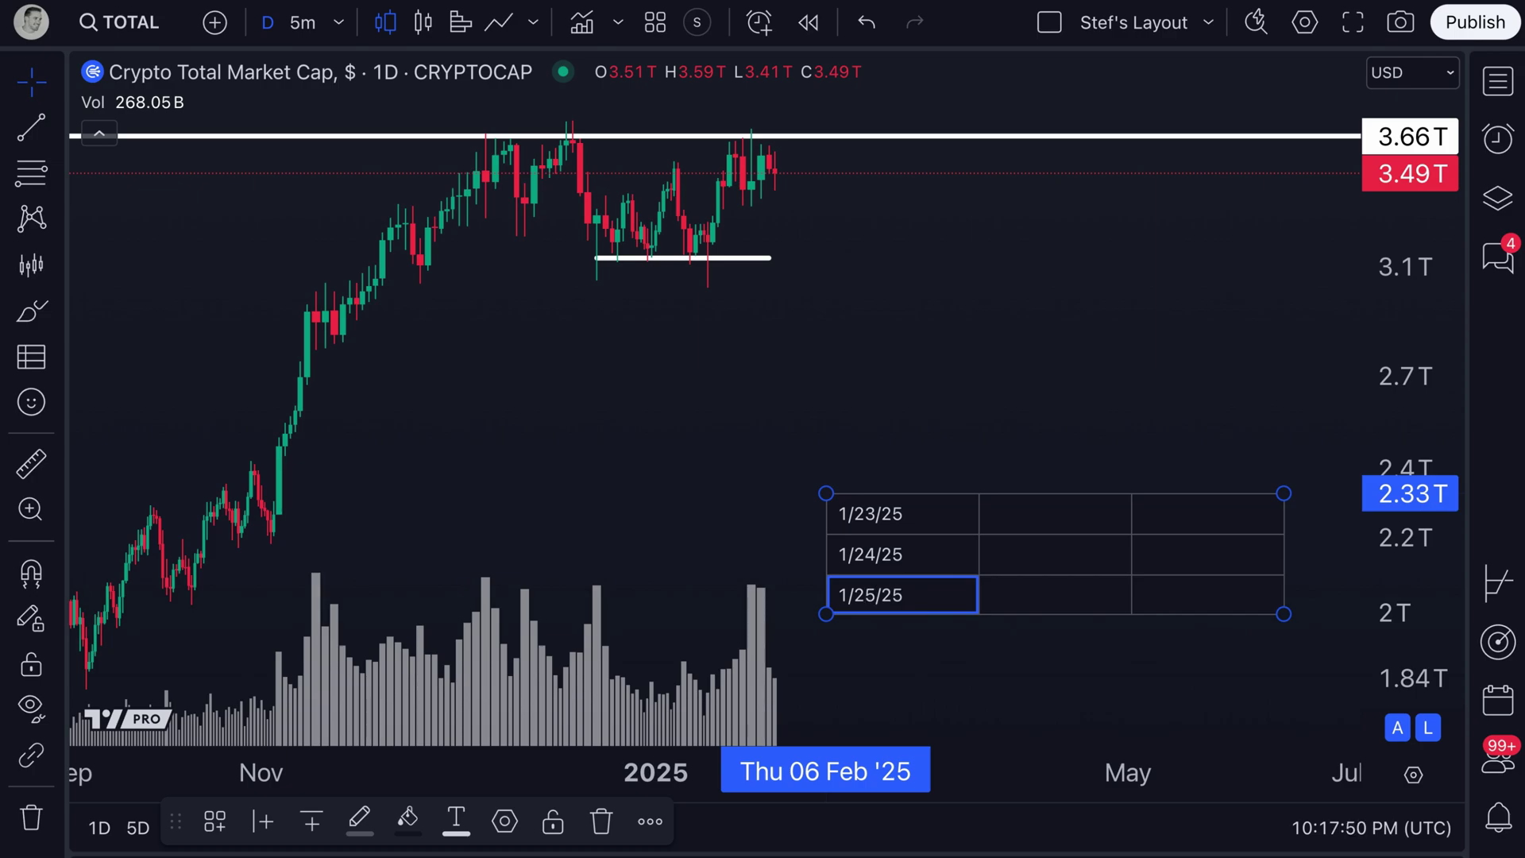
click(933, 445)
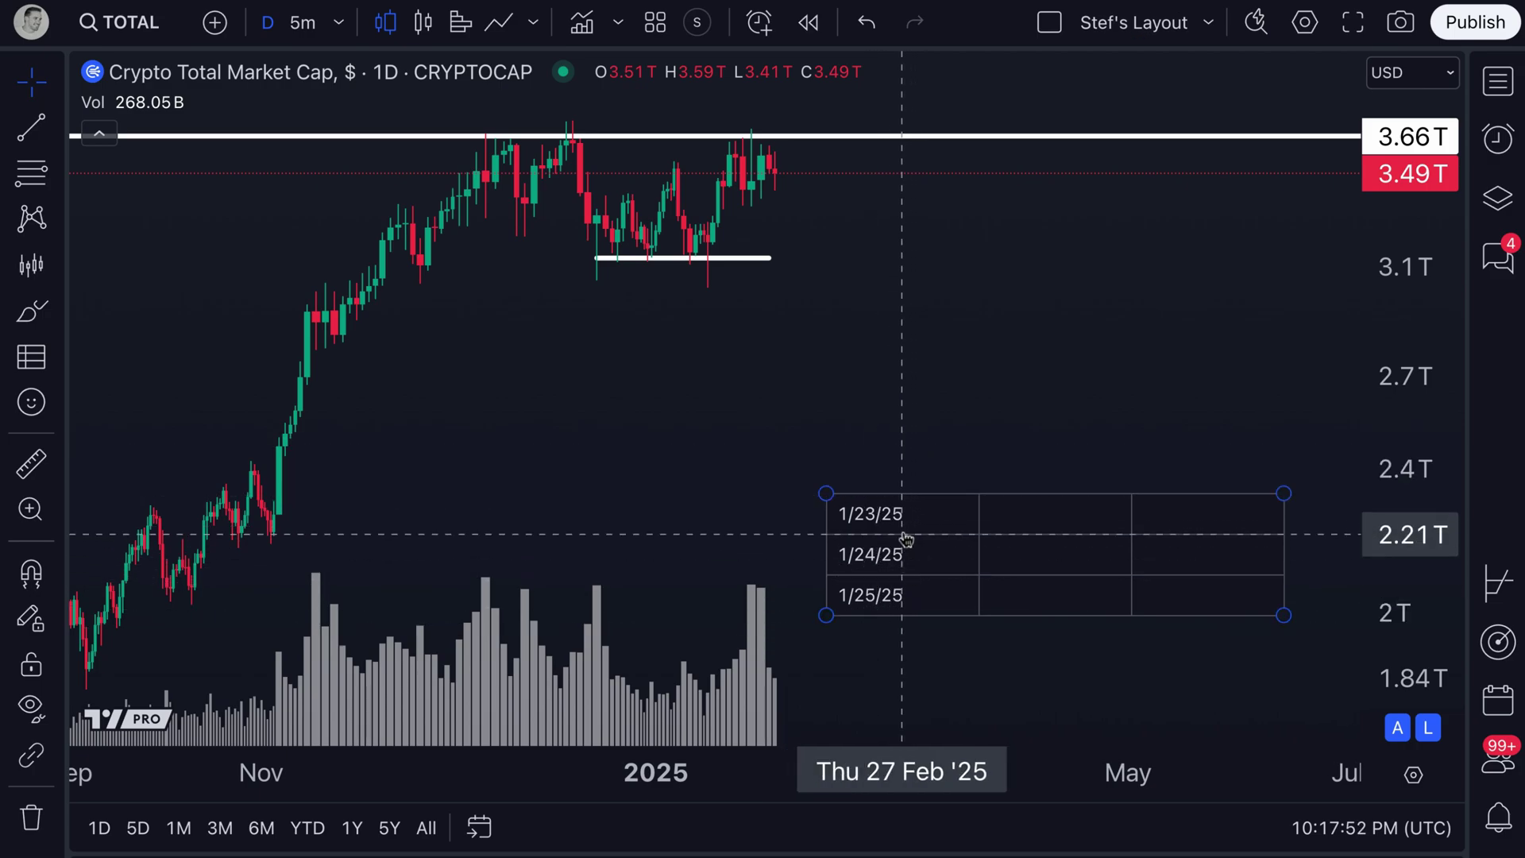
Fill the table's second column with the symbols BTC, ETH and SOL from the first row down.
click(1057, 514)
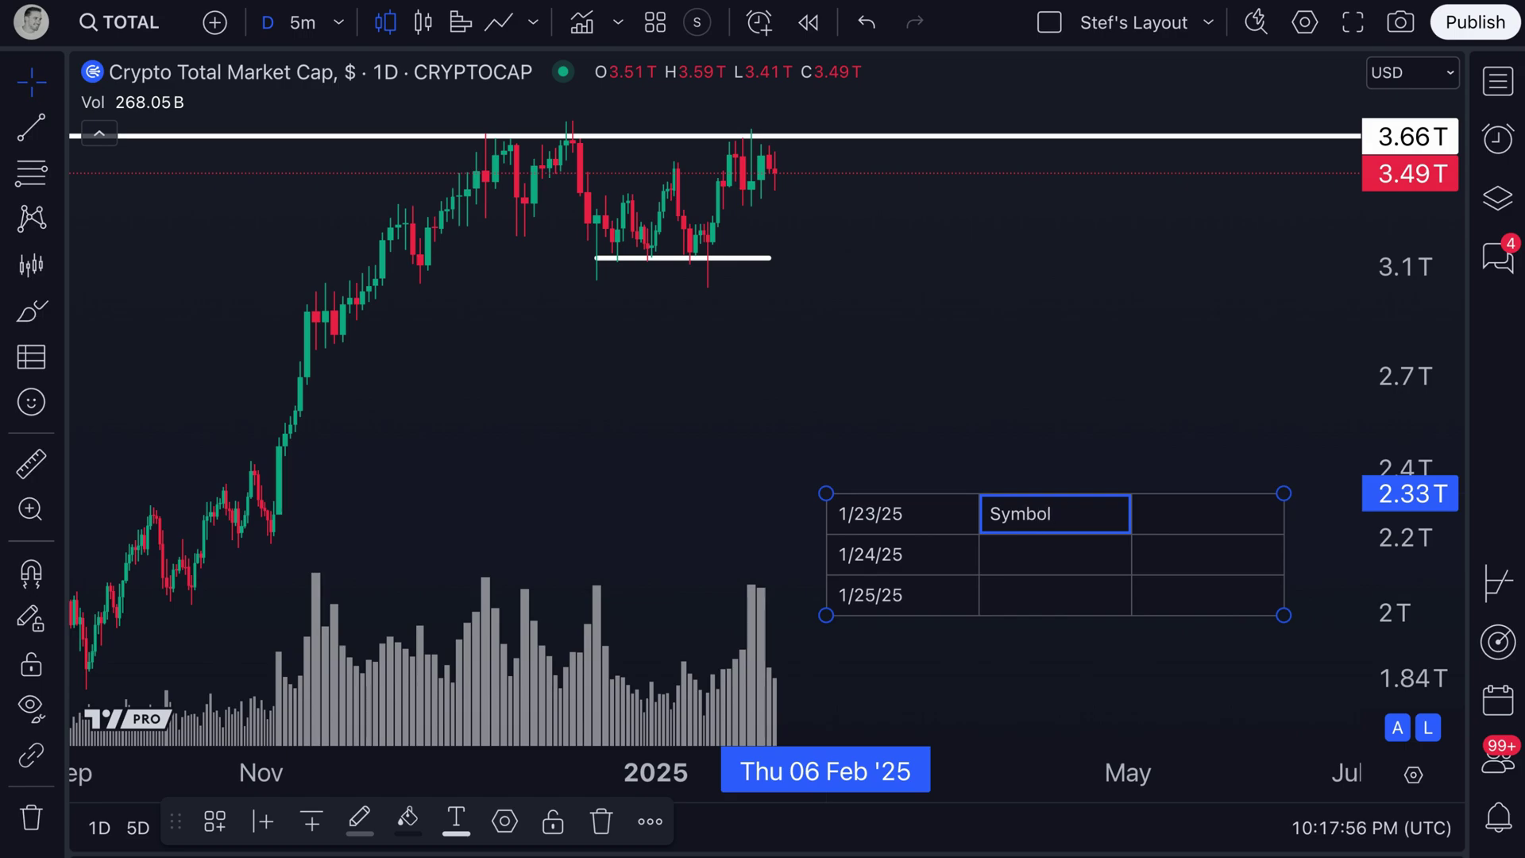
double_click(1059, 554)
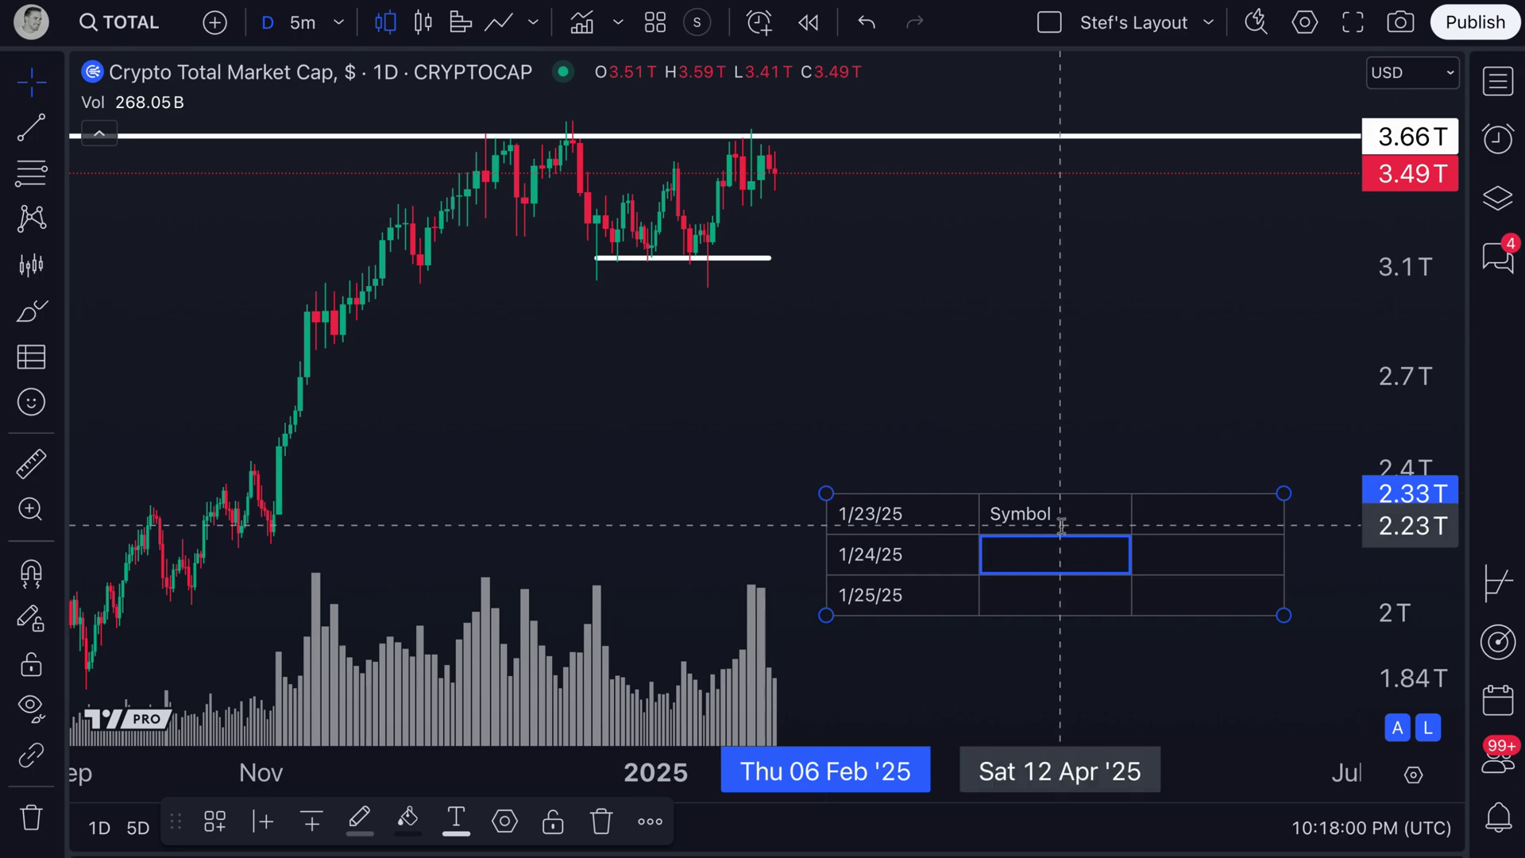
double_click(1035, 515)
click(1035, 515)
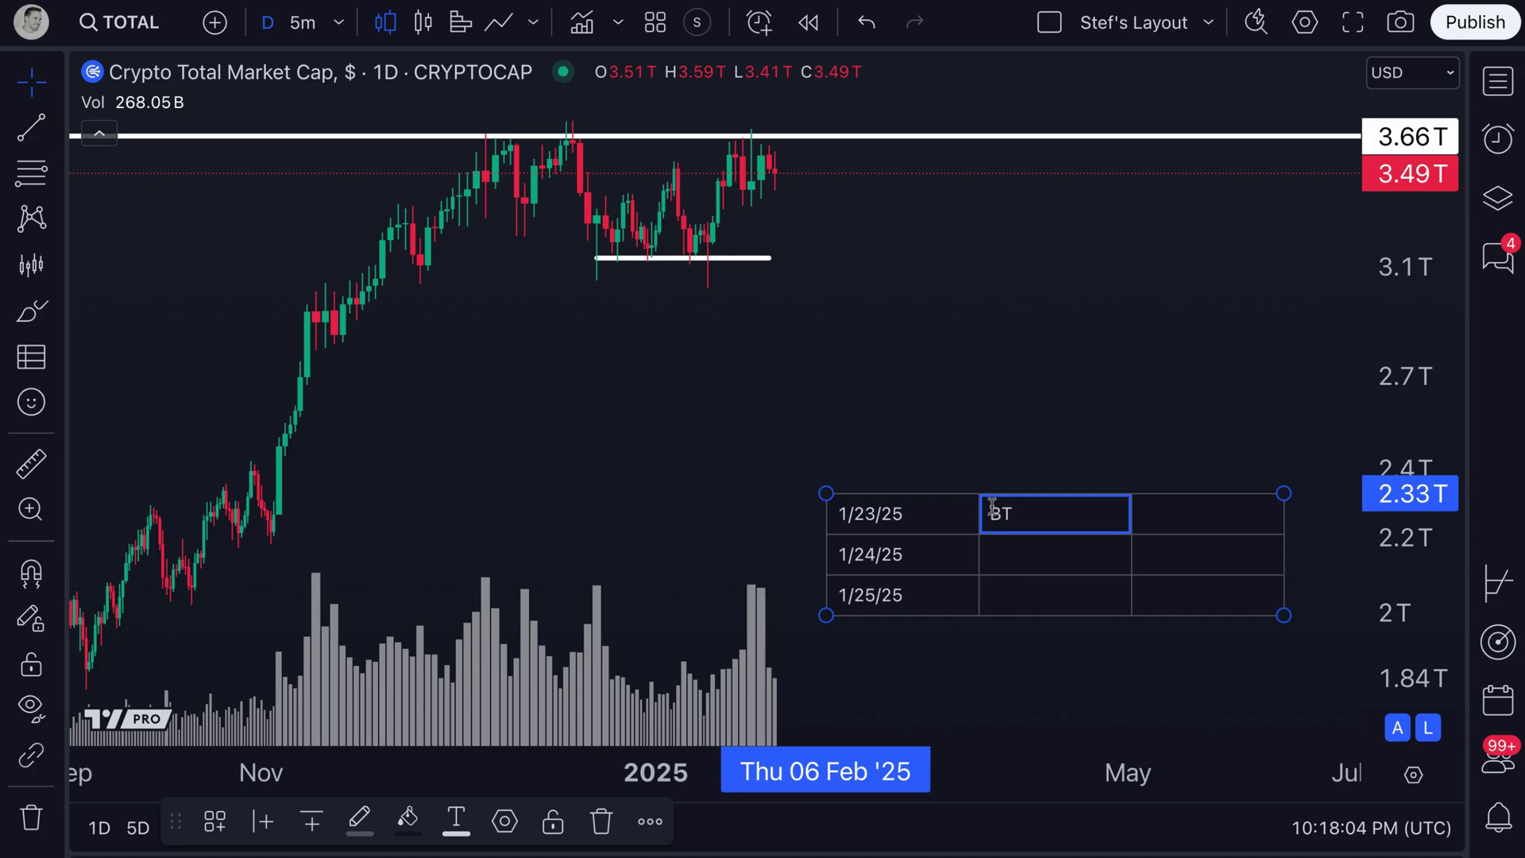
double_click(1019, 560)
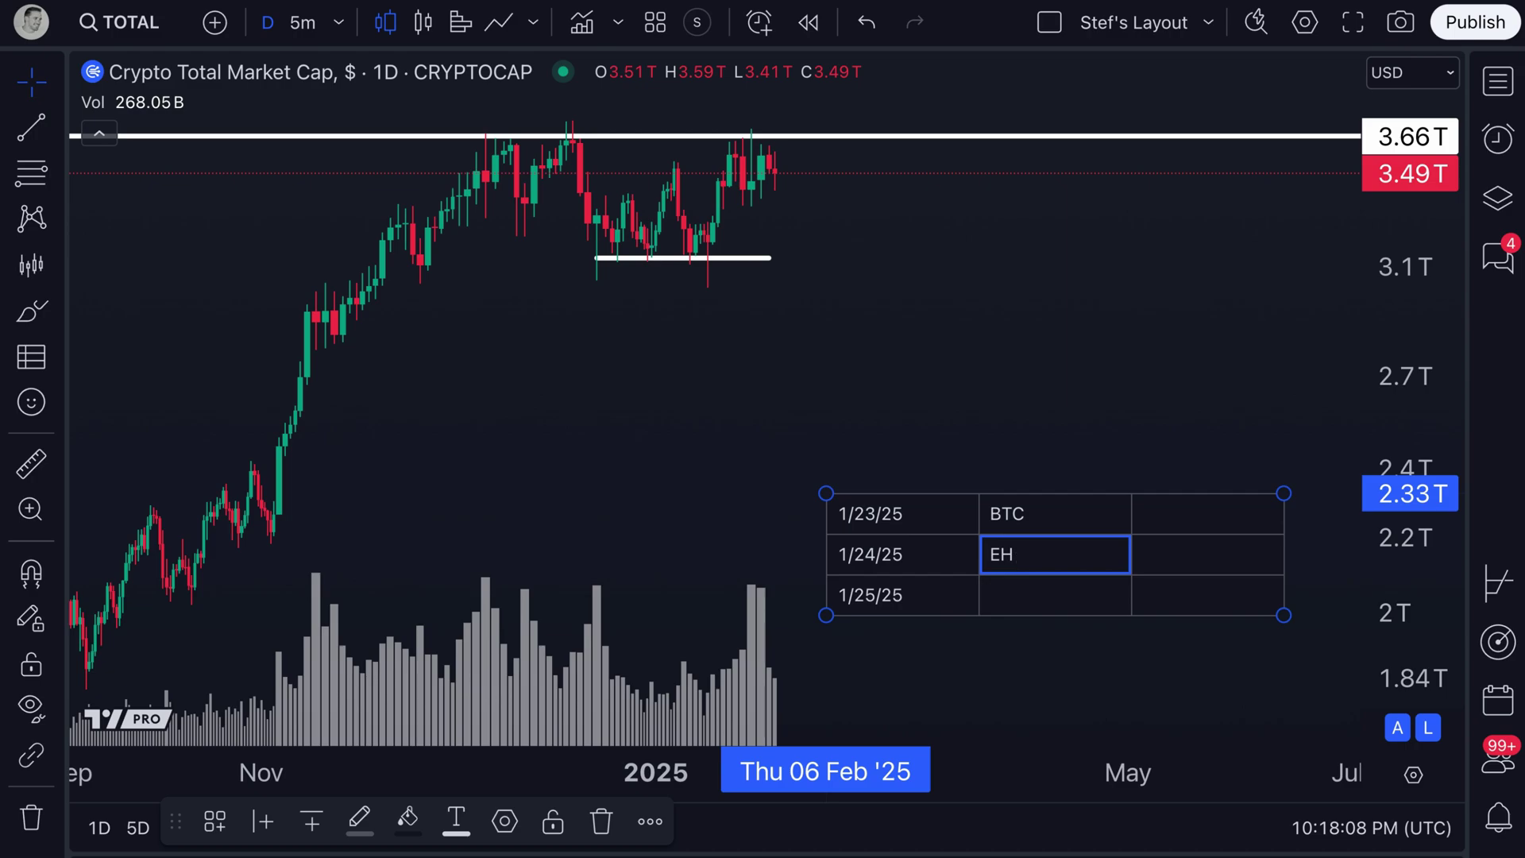
double_click(1028, 595)
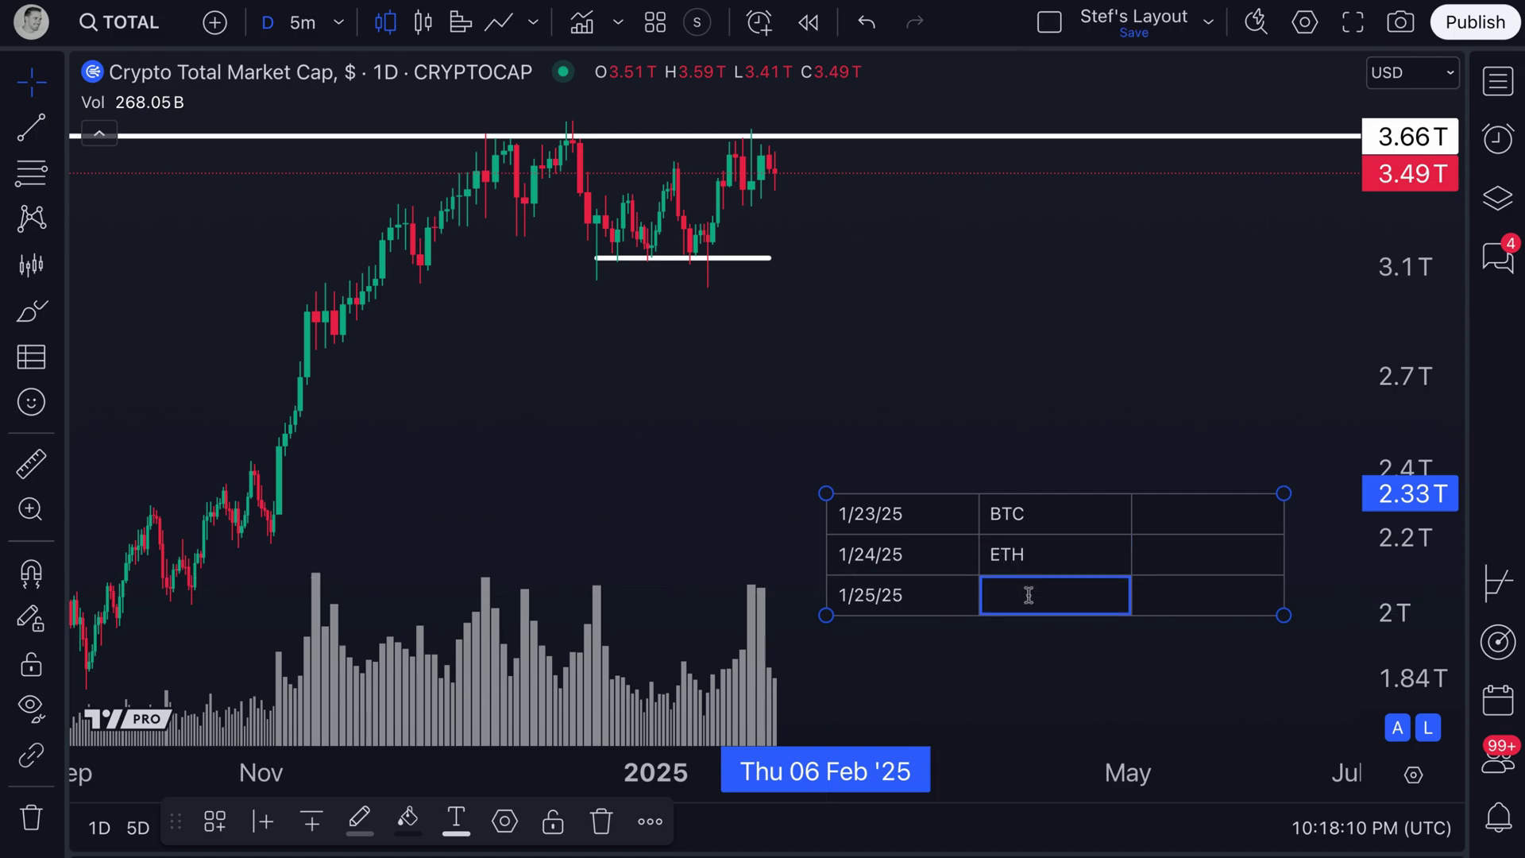
Fill the table's third column with 99,000 for BTC, 3,000 for ETH and 180 for SOL.
double_click(1221, 508)
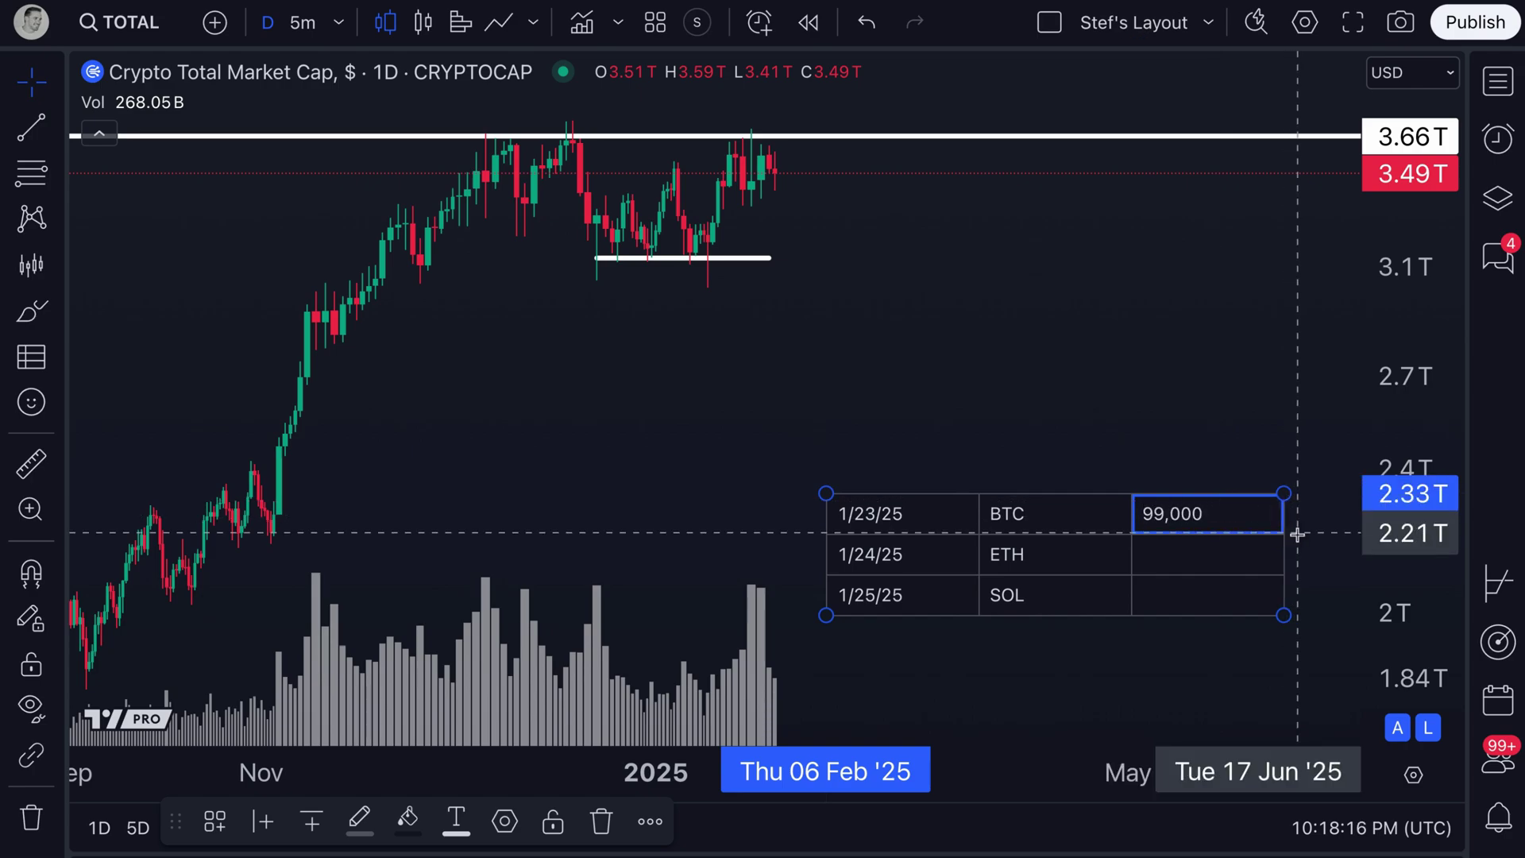
double_click(1205, 556)
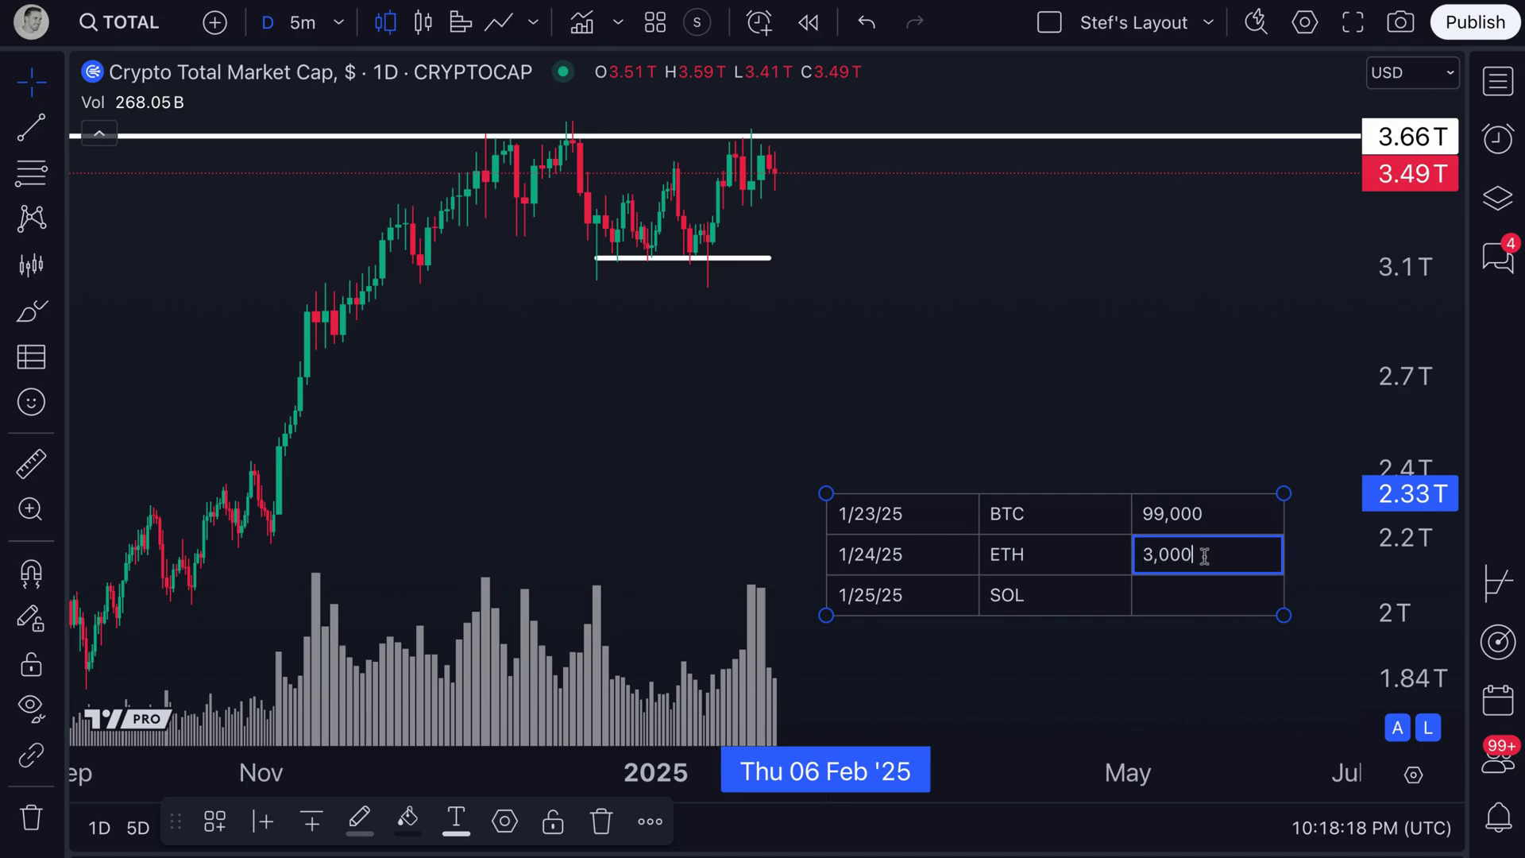
double_click(1204, 597)
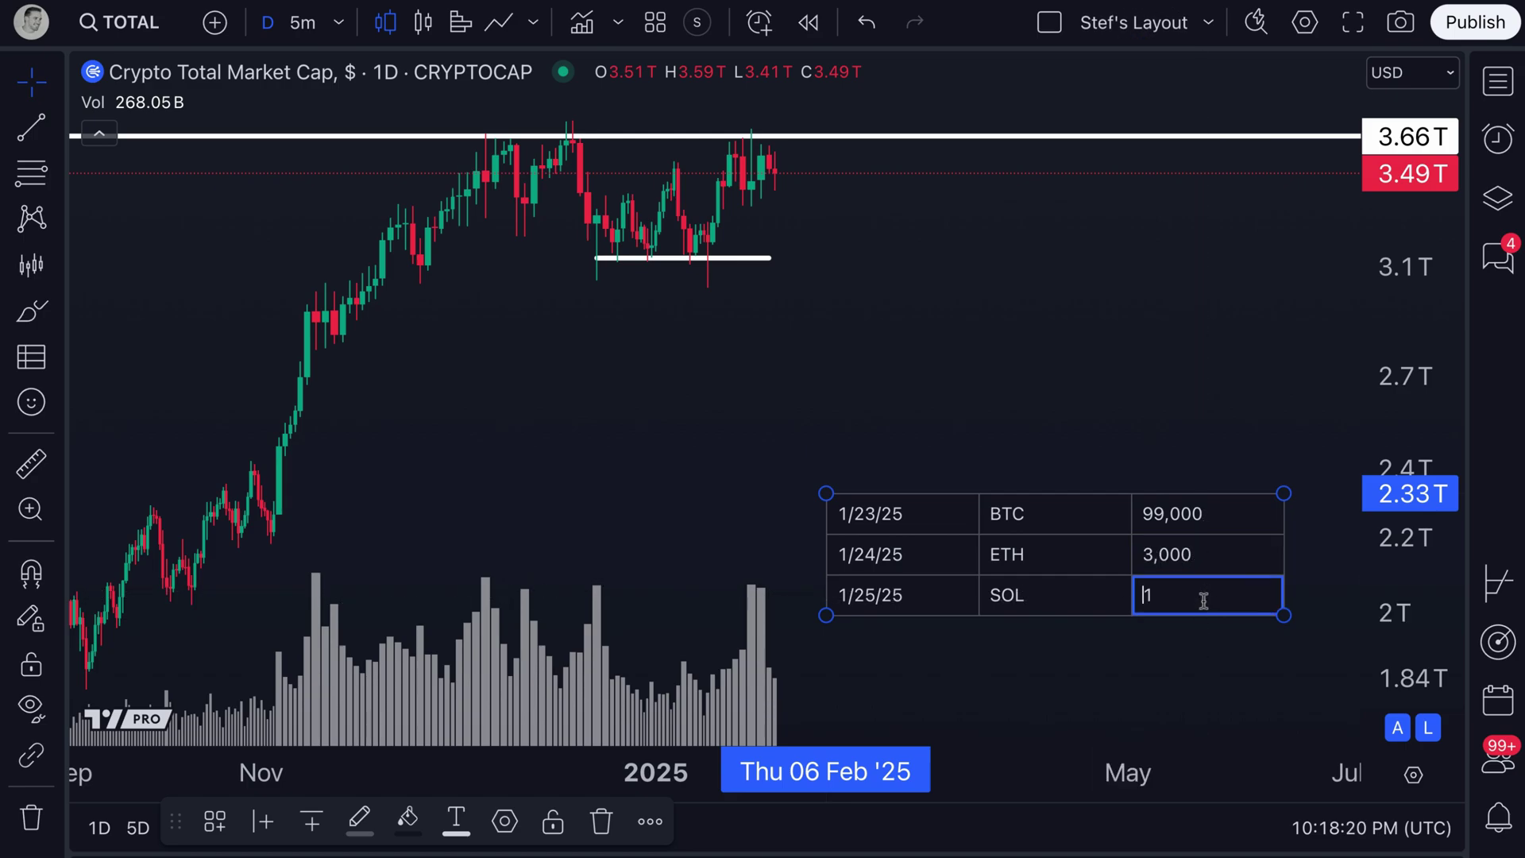
click(1182, 375)
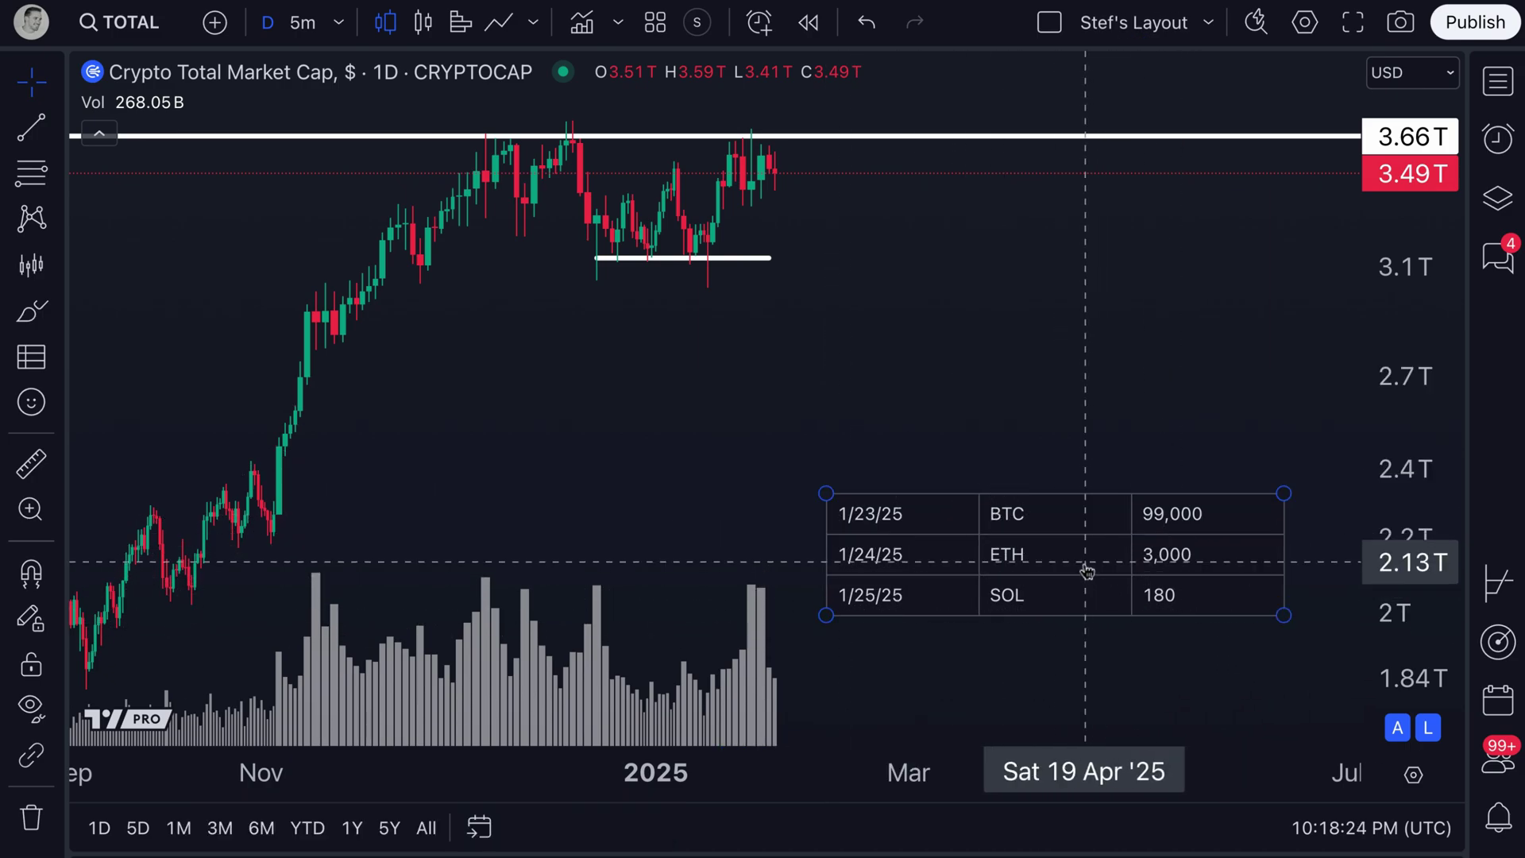
Move the filled table closer to the candles, with its upper-left corner at about 2.92 T on 12 Jan '25.
scroll(703, 302, up, 3)
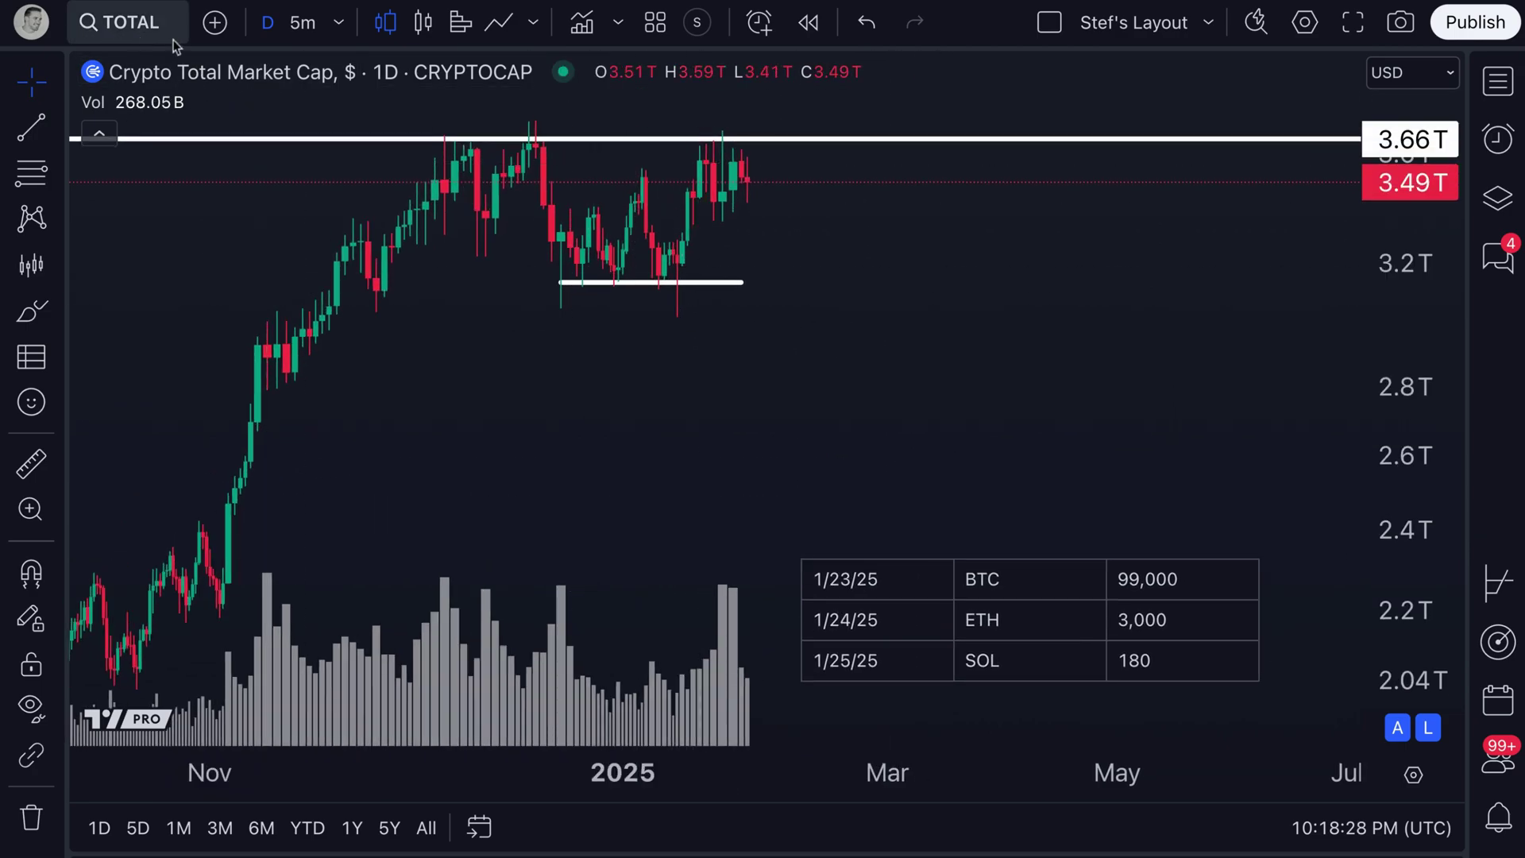
scroll(754, 467, down, 2)
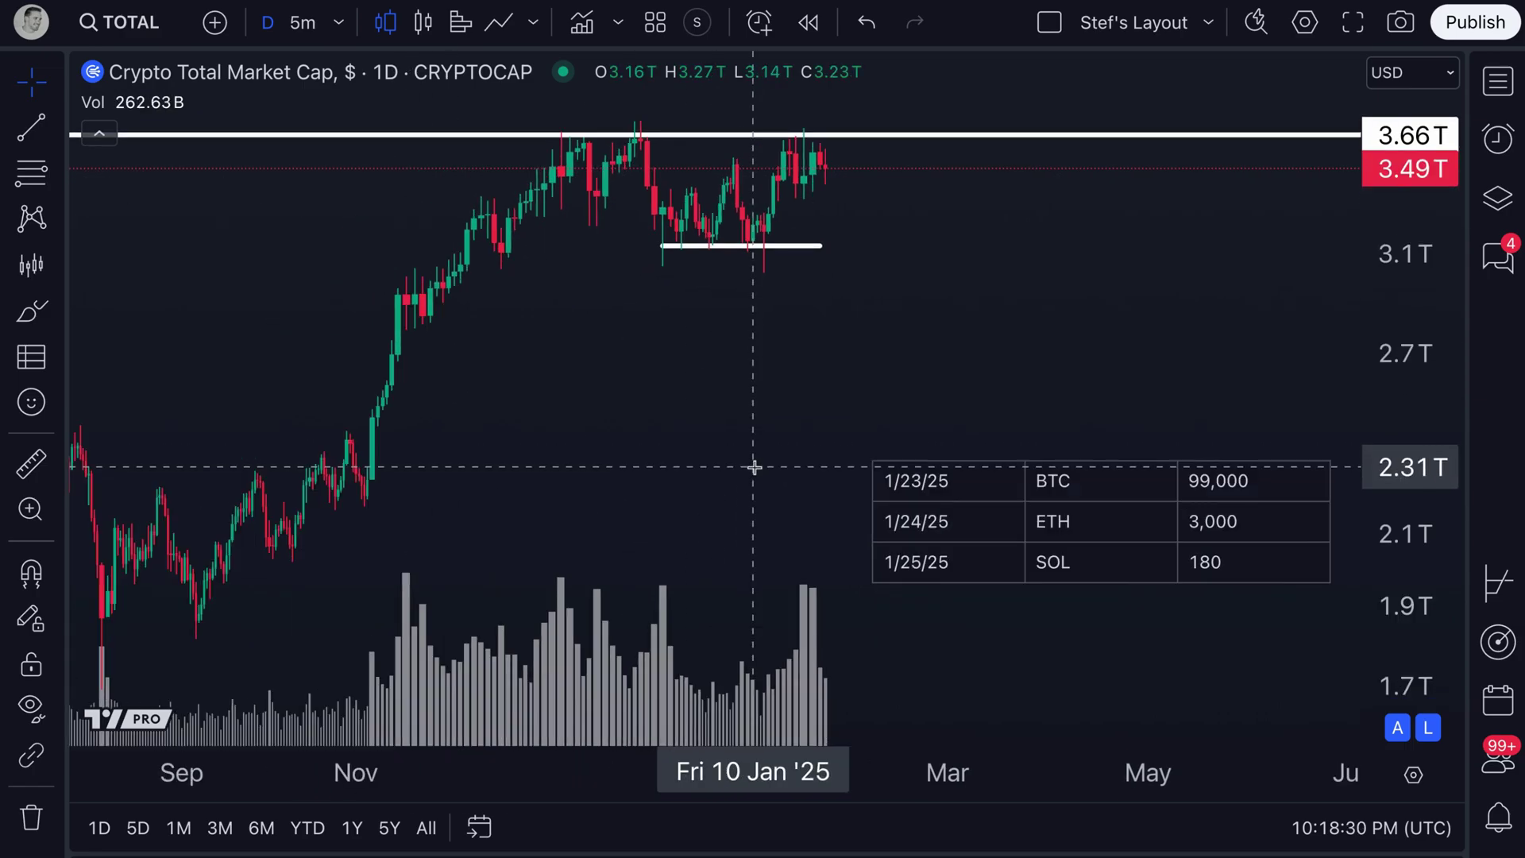
scroll(754, 467, up, 2)
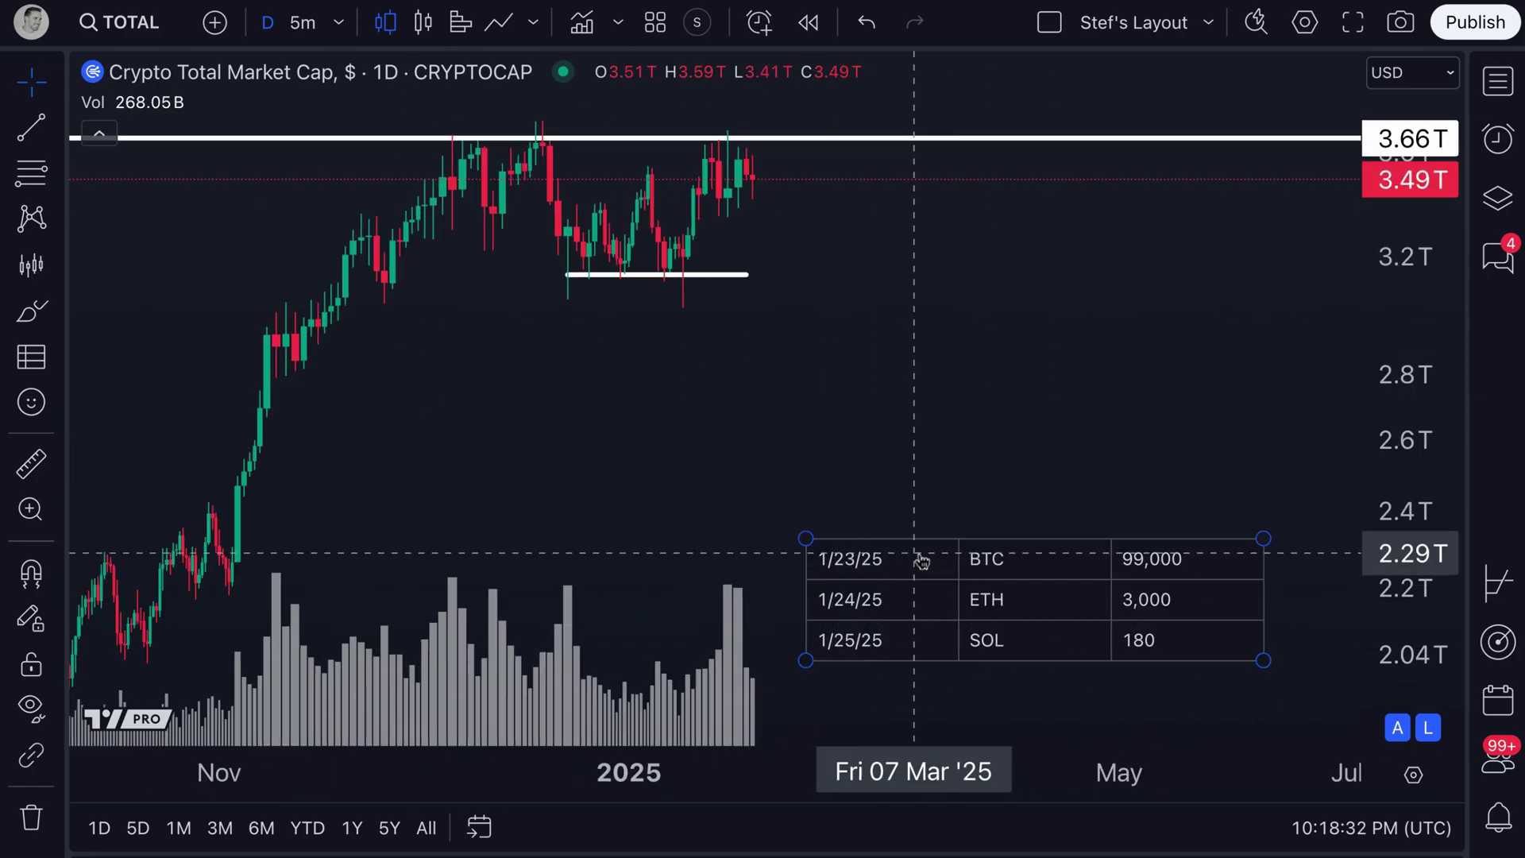
click(959, 568)
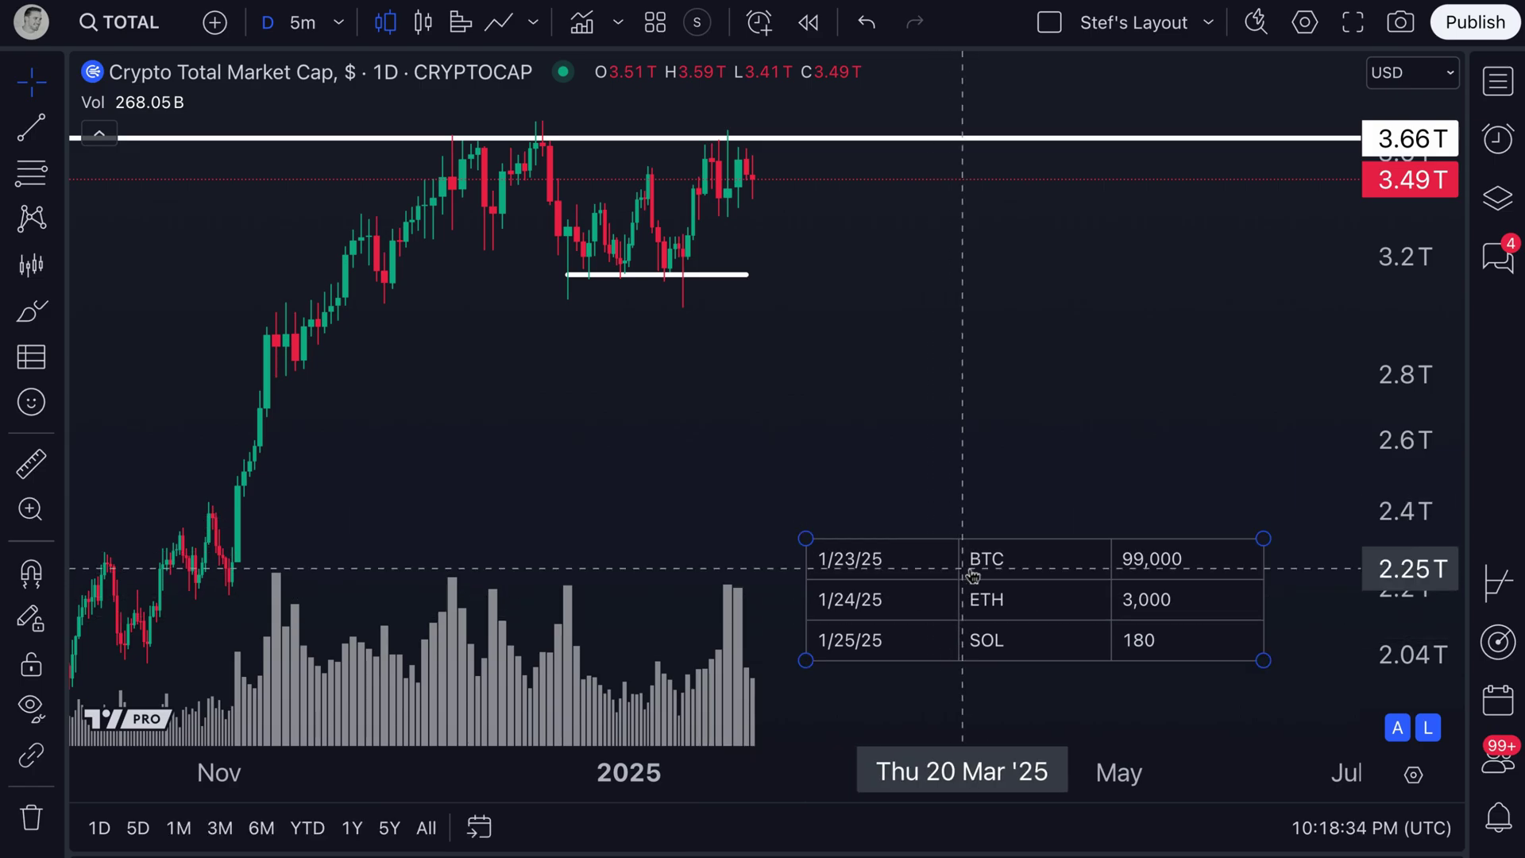
drag(961, 586, 950, 533)
right_click(950, 533)
click(991, 413)
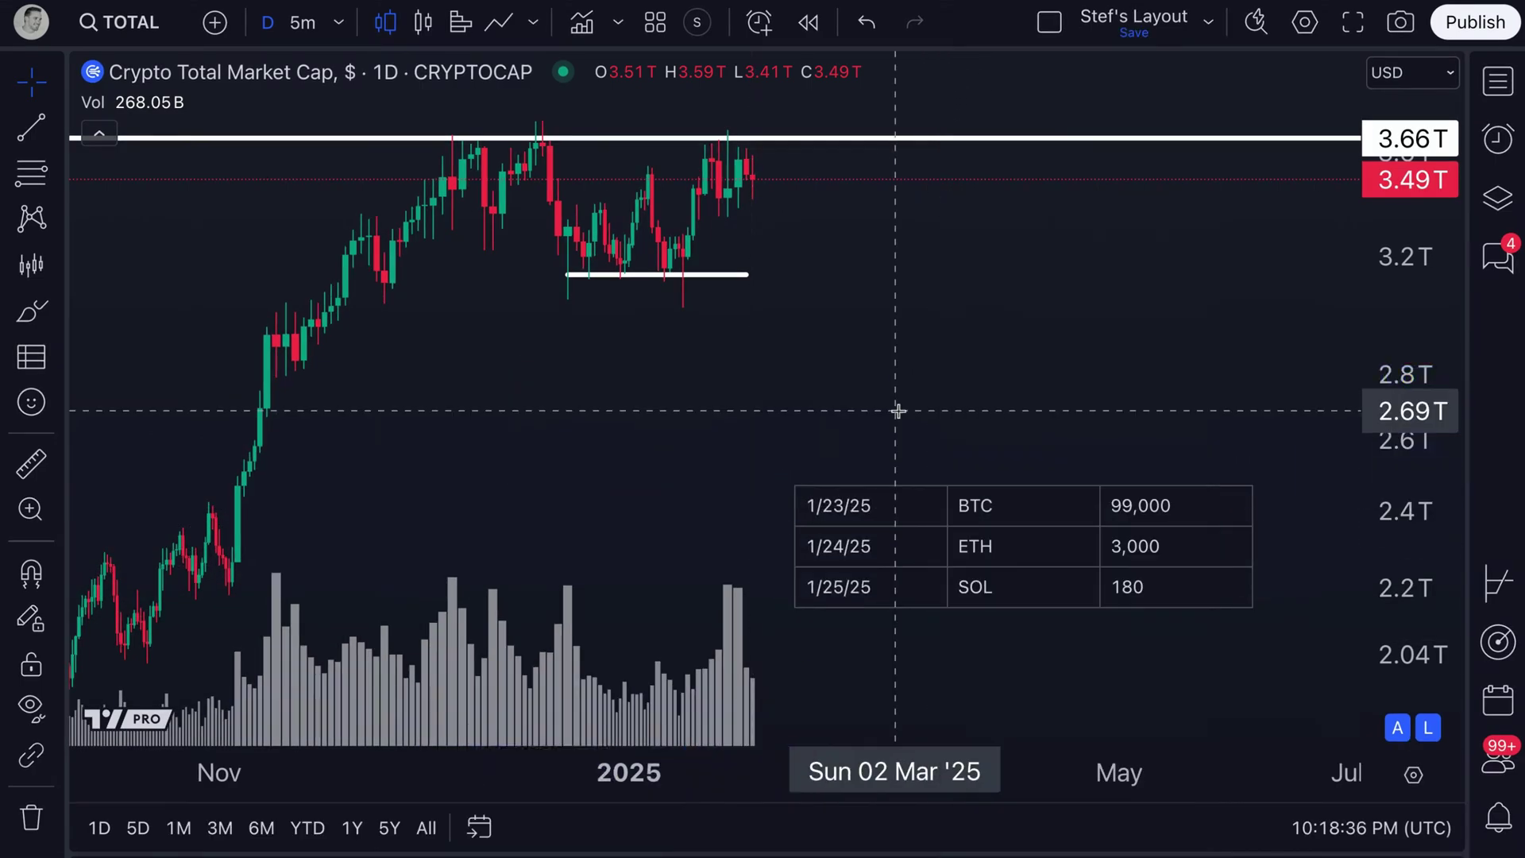
click(937, 496)
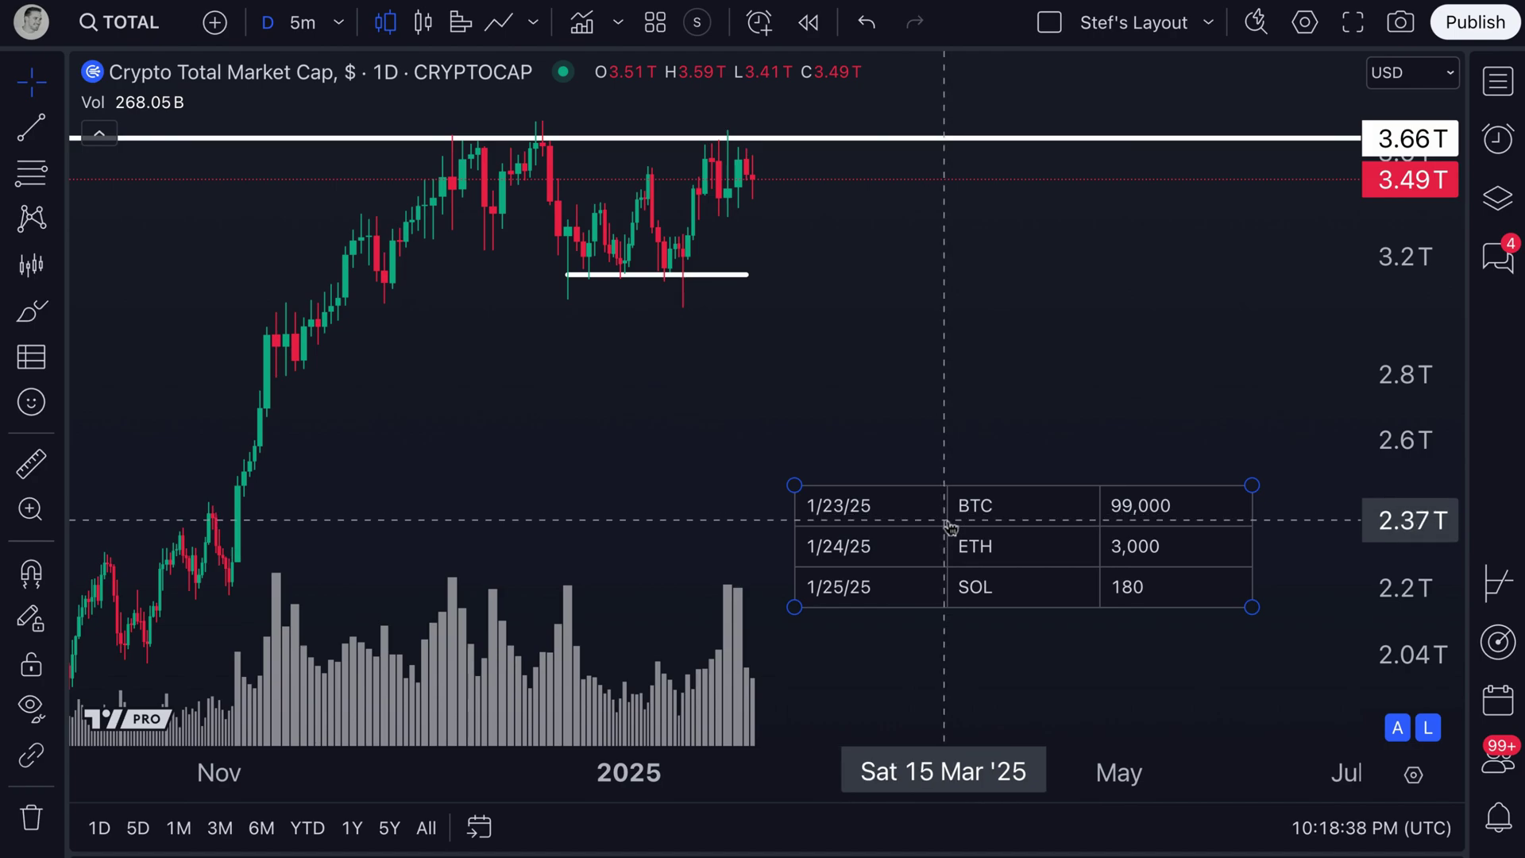
mouse_move(945, 527)
mouse_down()
mouse_move(710, 466)
mouse_move(717, 387)
mouse_move(988, 388)
mouse_move(988, 534)
mouse_move(1021, 598)
mouse_move(914, 479)
mouse_move(896, 396)
mouse_move(961, 383)
mouse_move(866, 385)
mouse_up()
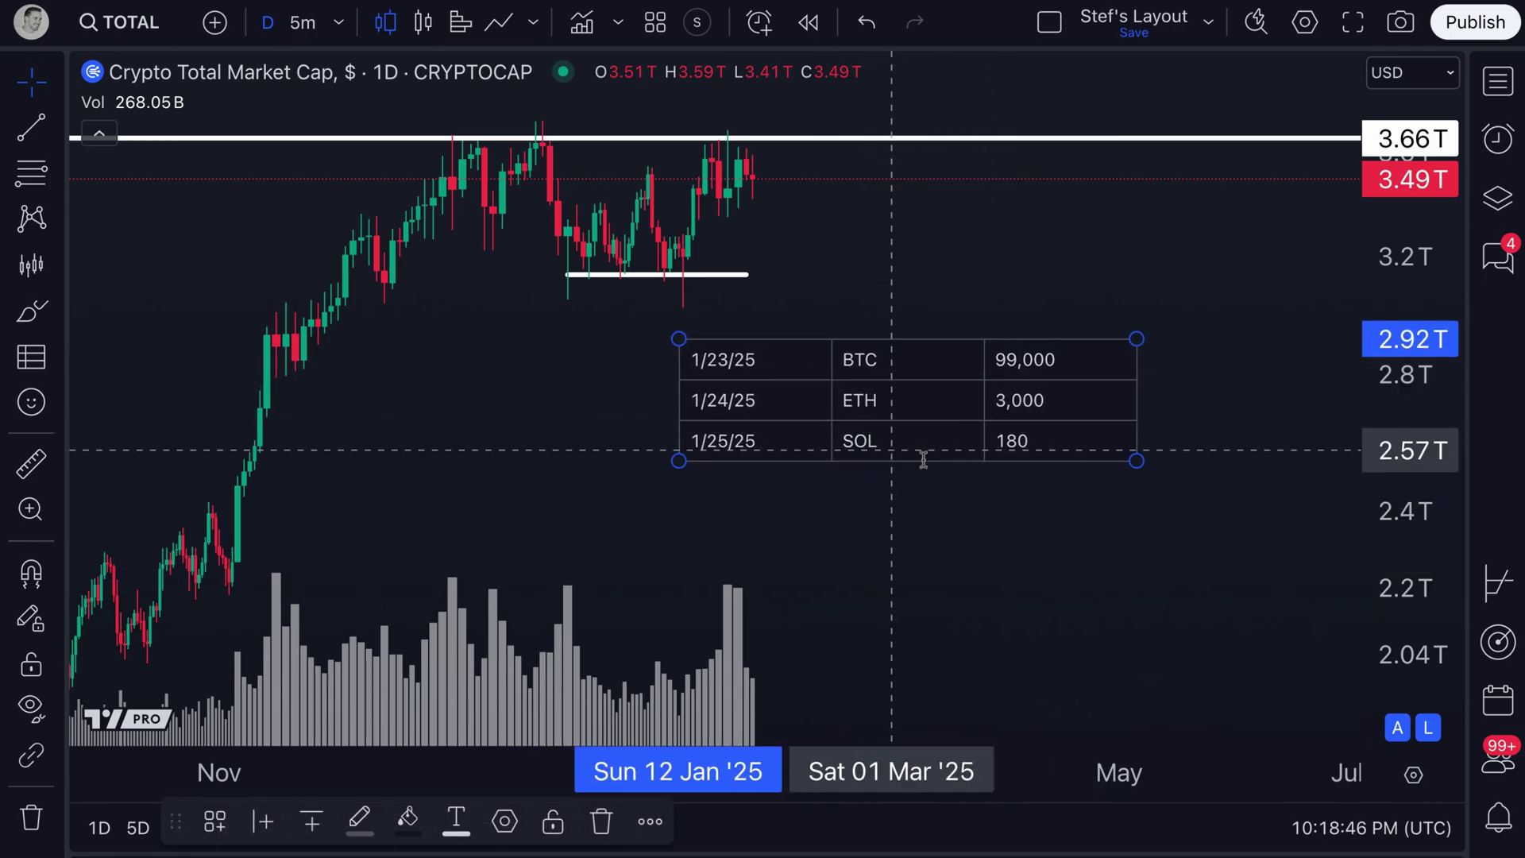
Narrow the table's columns and move it away from the candles, with its upper-left corner at about 2.41 T on 3 Mar '25.
mouse_move(1137, 461)
mouse_down()
mouse_move(1311, 623)
mouse_move(1185, 487)
mouse_move(1065, 436)
mouse_move(984, 426)
mouse_move(1263, 446)
mouse_move(1048, 444)
mouse_up()
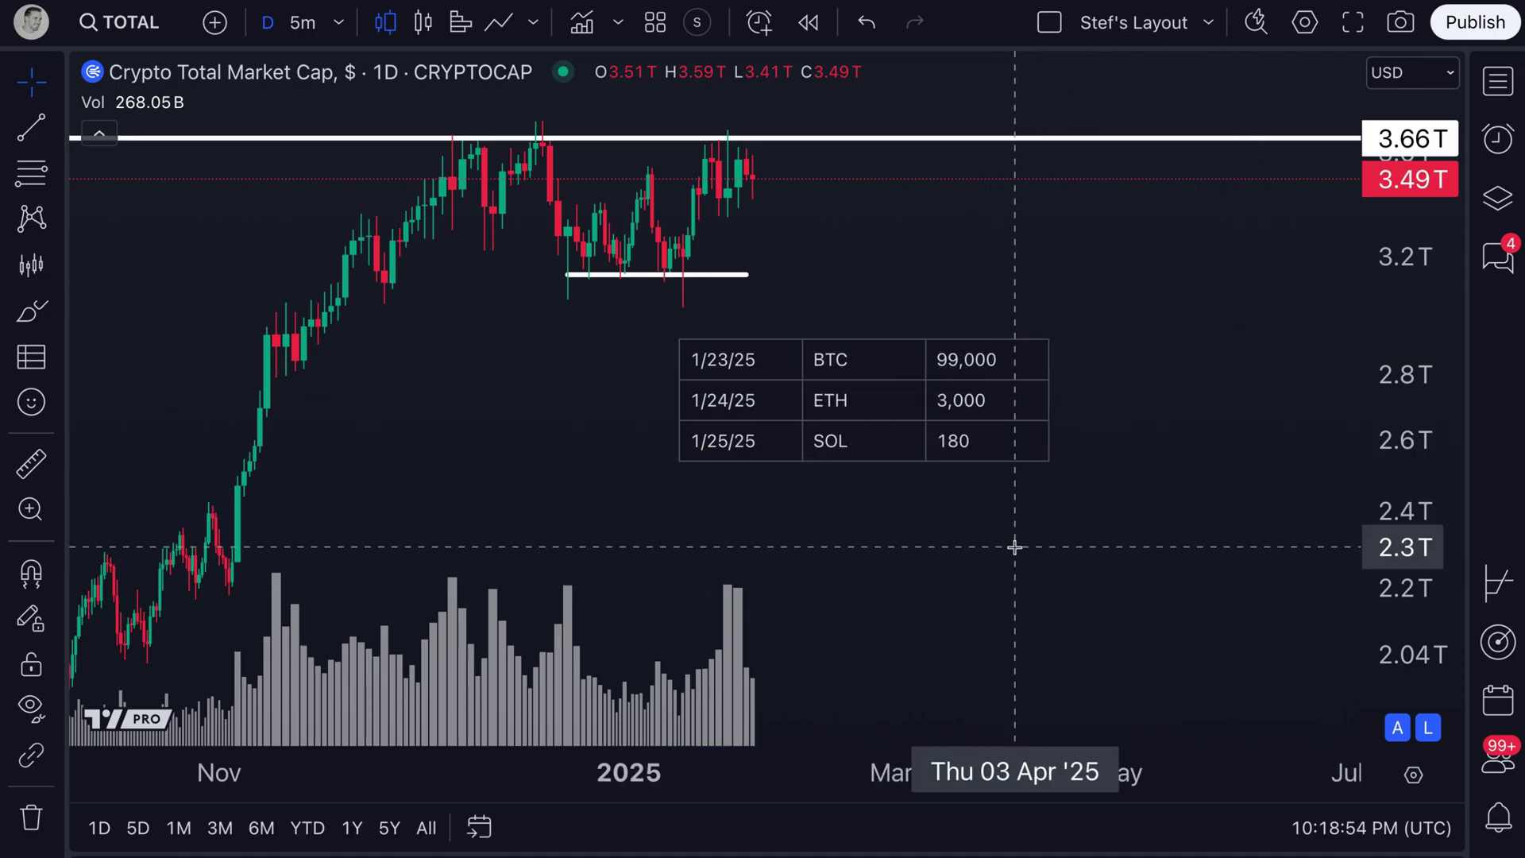
drag(792, 371, 985, 548)
mouse_move(886, 512)
mouse_down()
mouse_move(817, 480)
mouse_move(902, 511)
mouse_up()
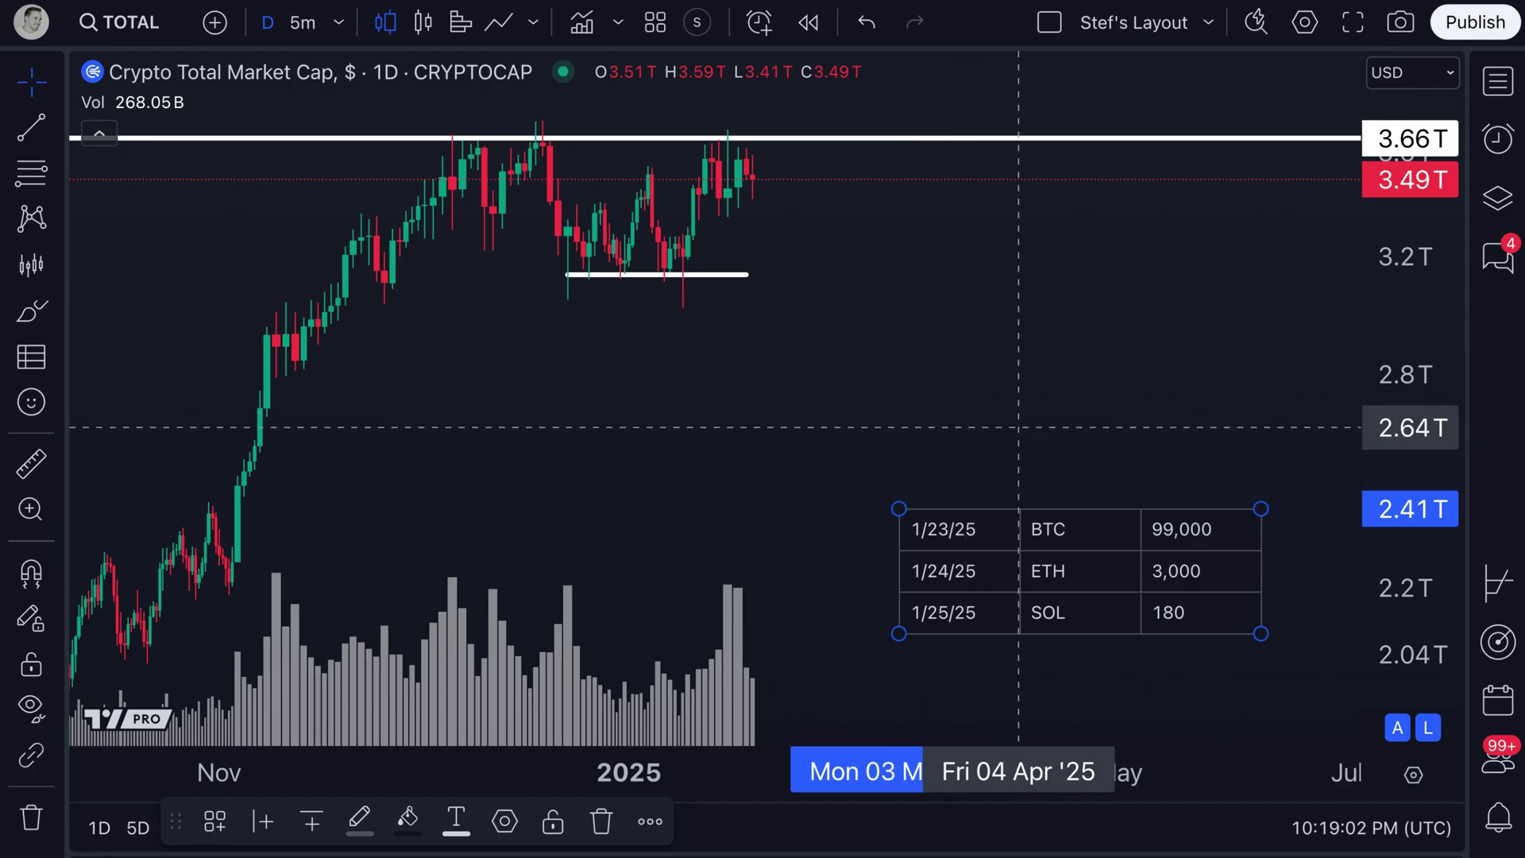
Switch the chart to BTCUSD and paste the copied table into the empty area beyond the latest candles.
click(161, 38)
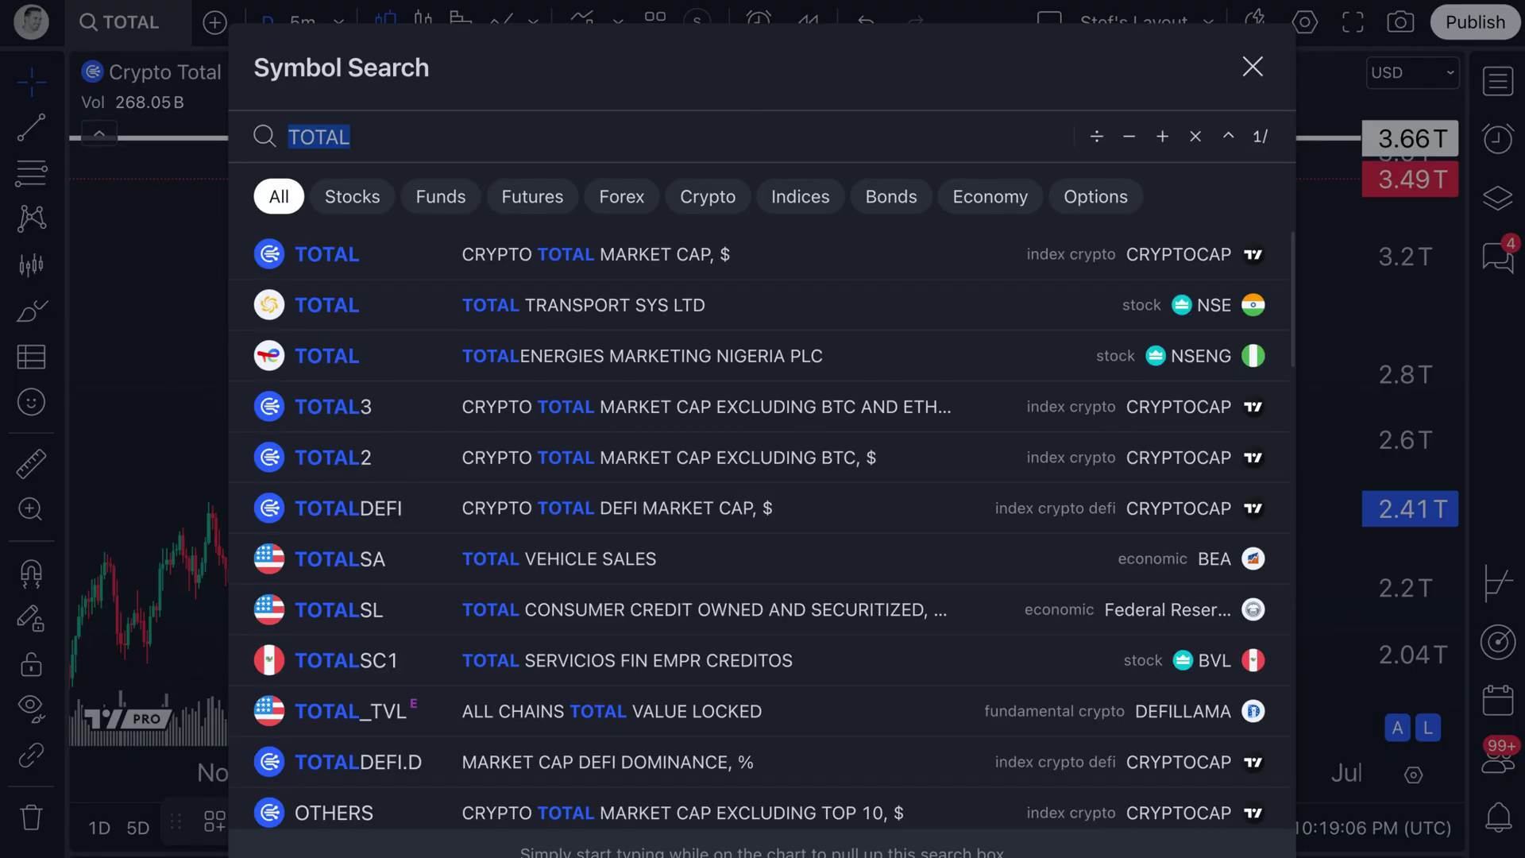
text(BTCUSD)
key(Return)
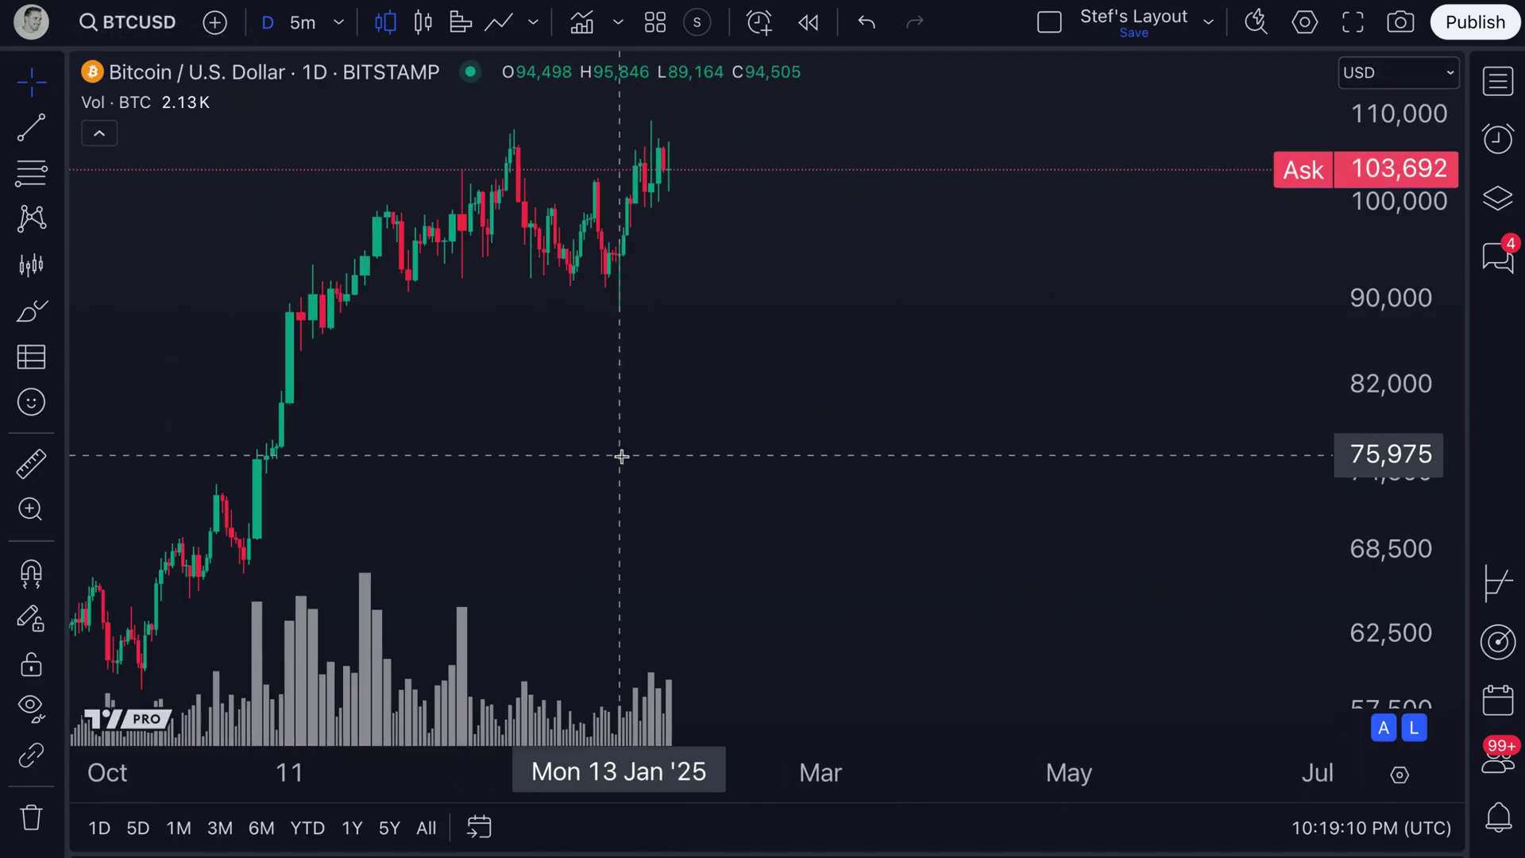
key(ctrl+v)
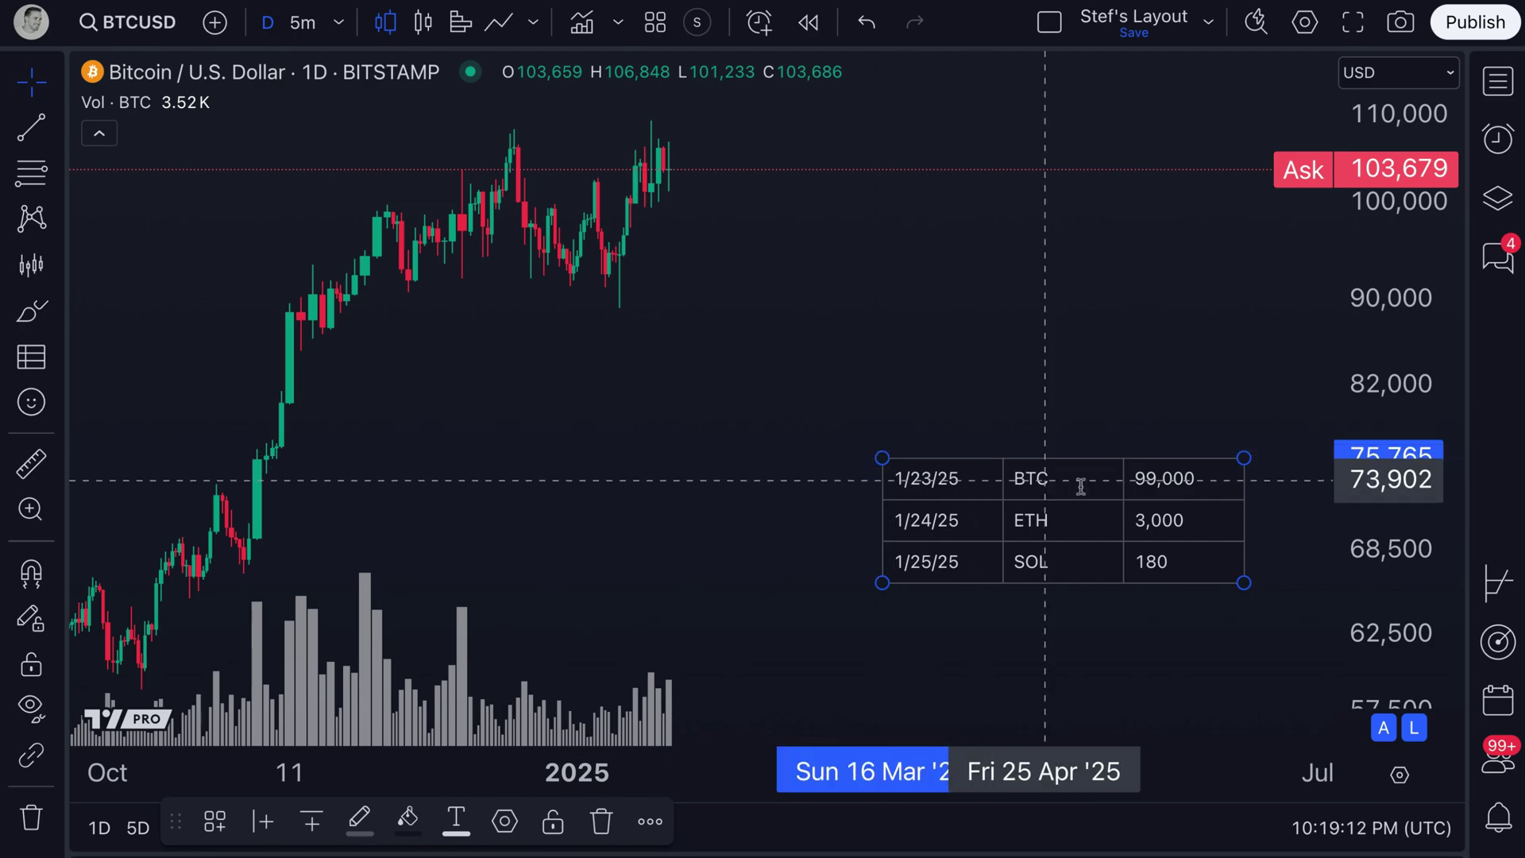
Try circling the table's 99,000 price and marking the latest candle with freehand brush strokes, and undo both.
click(31, 310)
mouse_move(1165, 453)
mouse_down()
mouse_move(1119, 487)
mouse_move(1216, 481)
mouse_move(1167, 466)
mouse_up()
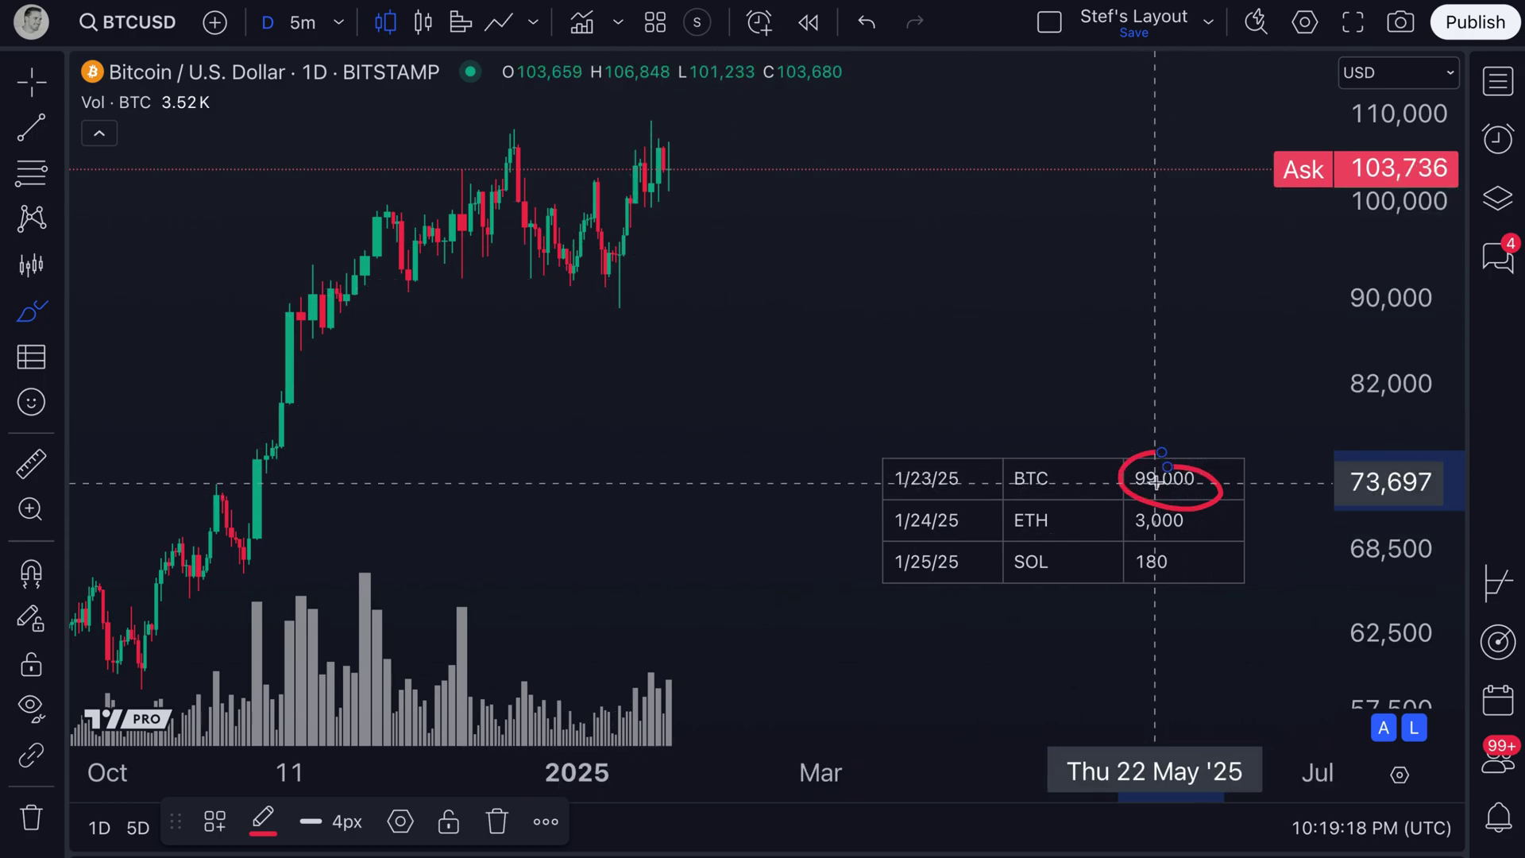
mouse_move(669, 156)
mouse_down()
mouse_move(699, 176)
mouse_move(663, 153)
mouse_up()
key(ctrl+z)
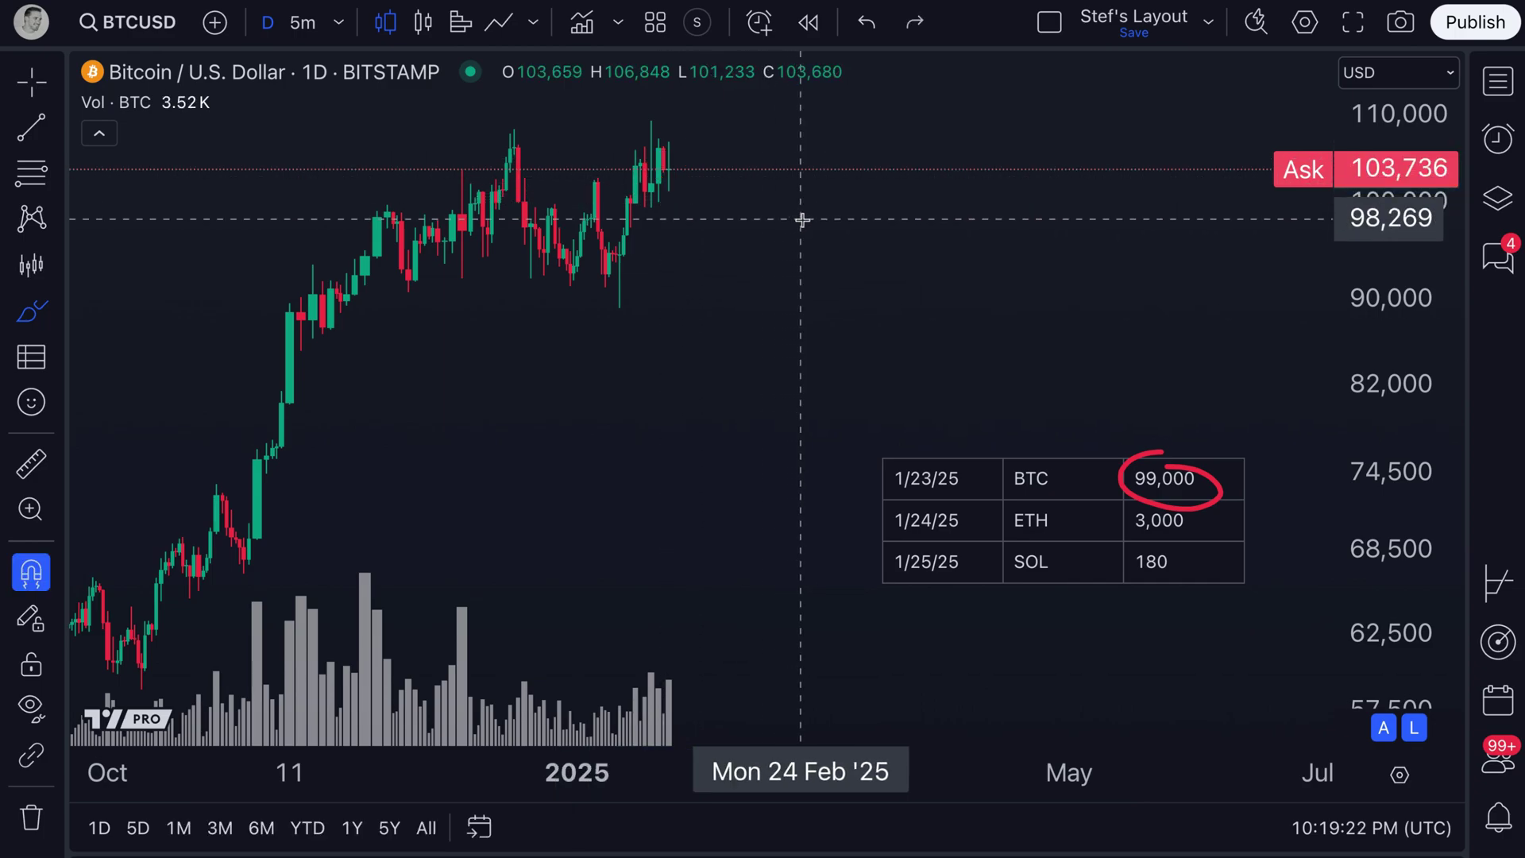
key(ctrl+z)
key(Escape)
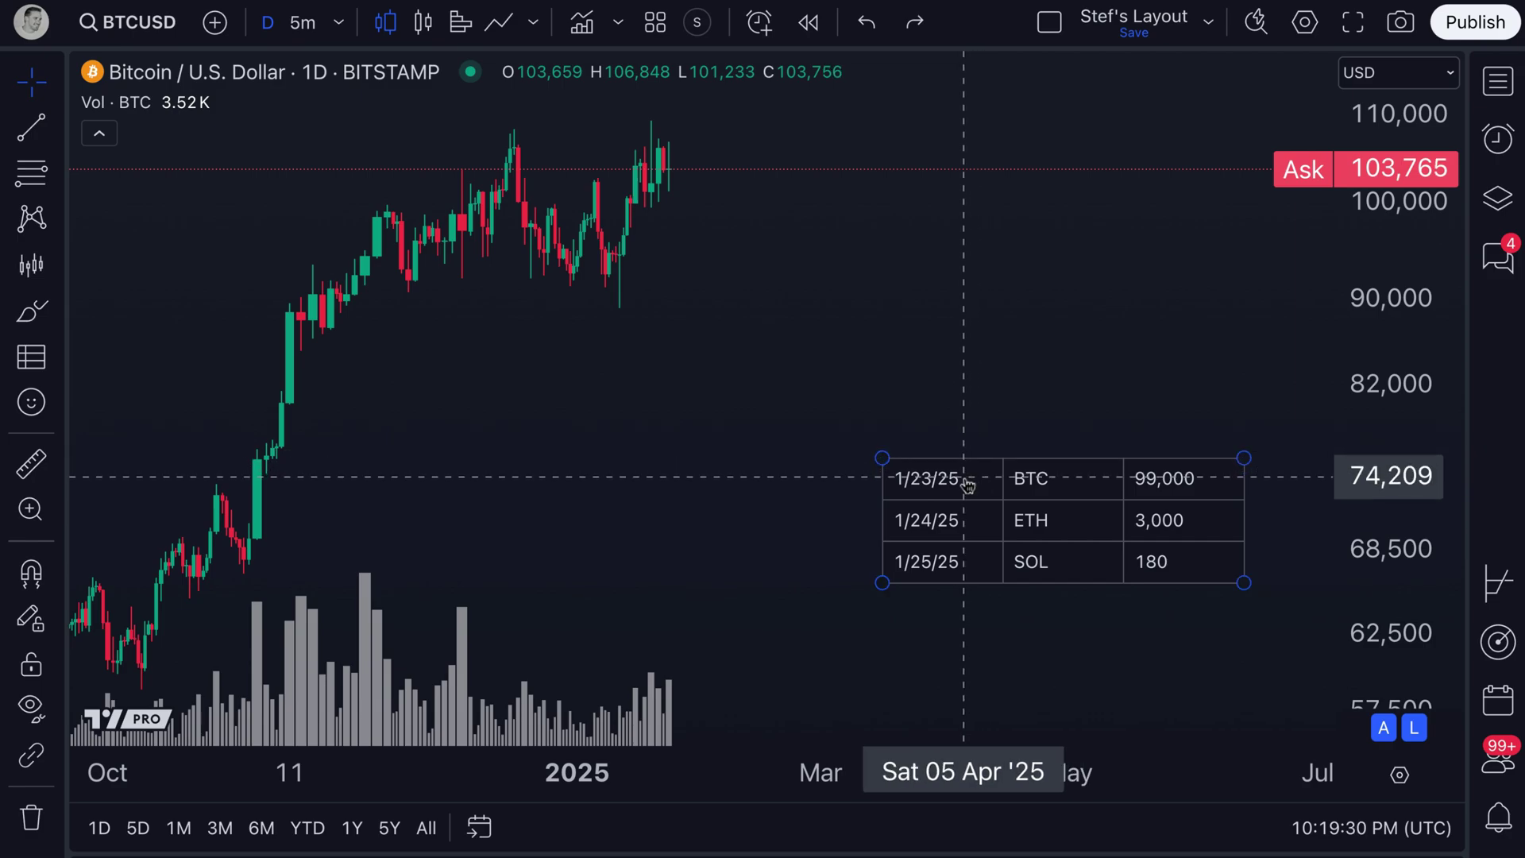
Move the table's upper-left corner to about 75,660 on 22 Feb '25 and widen its symbol and price columns.
drag(1126, 501, 1025, 499)
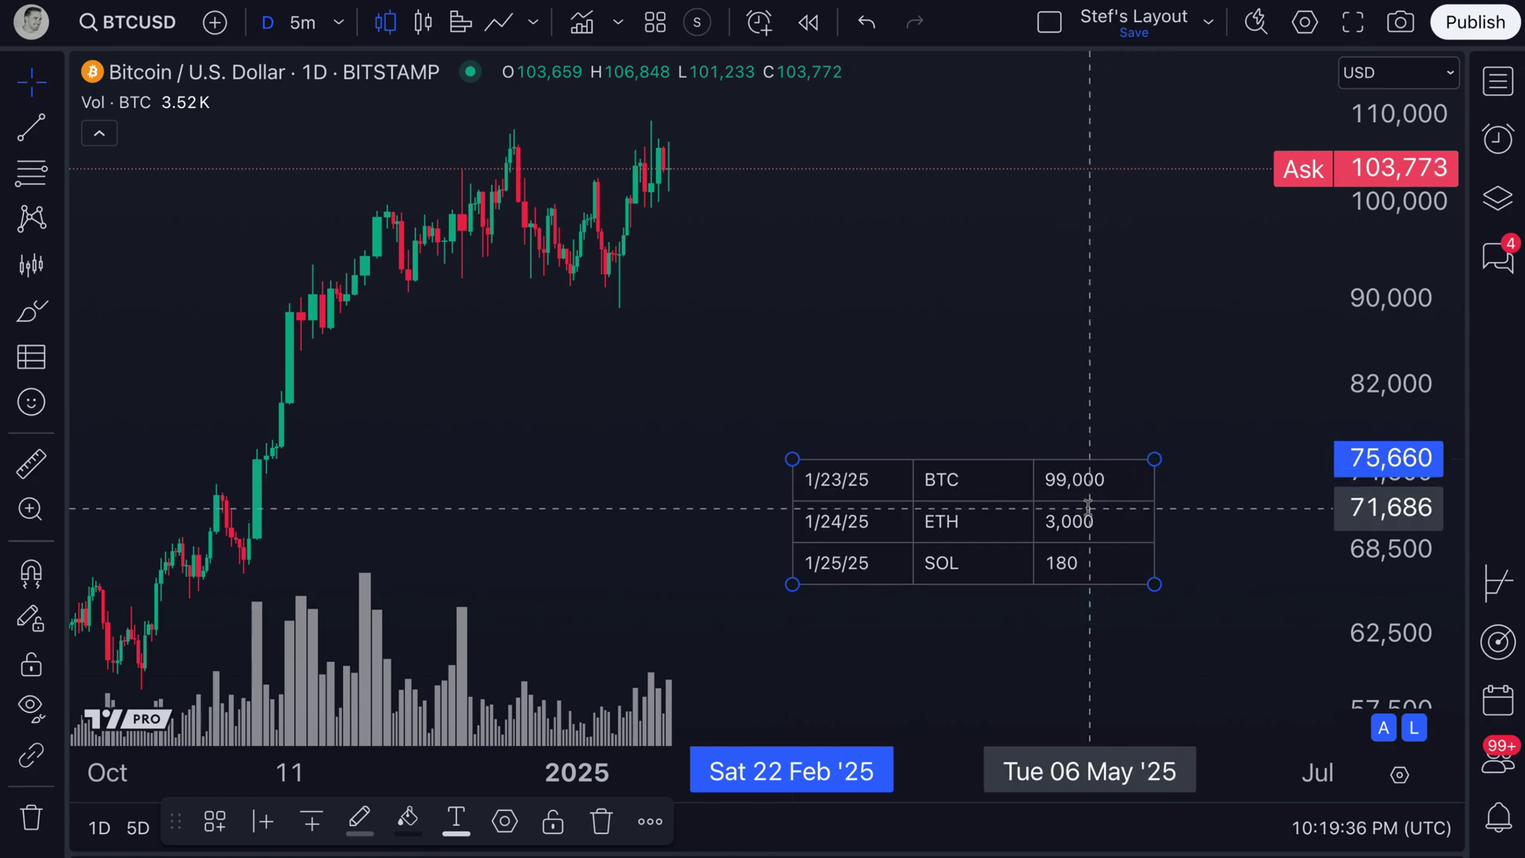
mouse_move(1039, 495)
mouse_down()
mouse_move(1114, 501)
mouse_move(983, 505)
mouse_move(1130, 514)
mouse_move(1042, 519)
mouse_up()
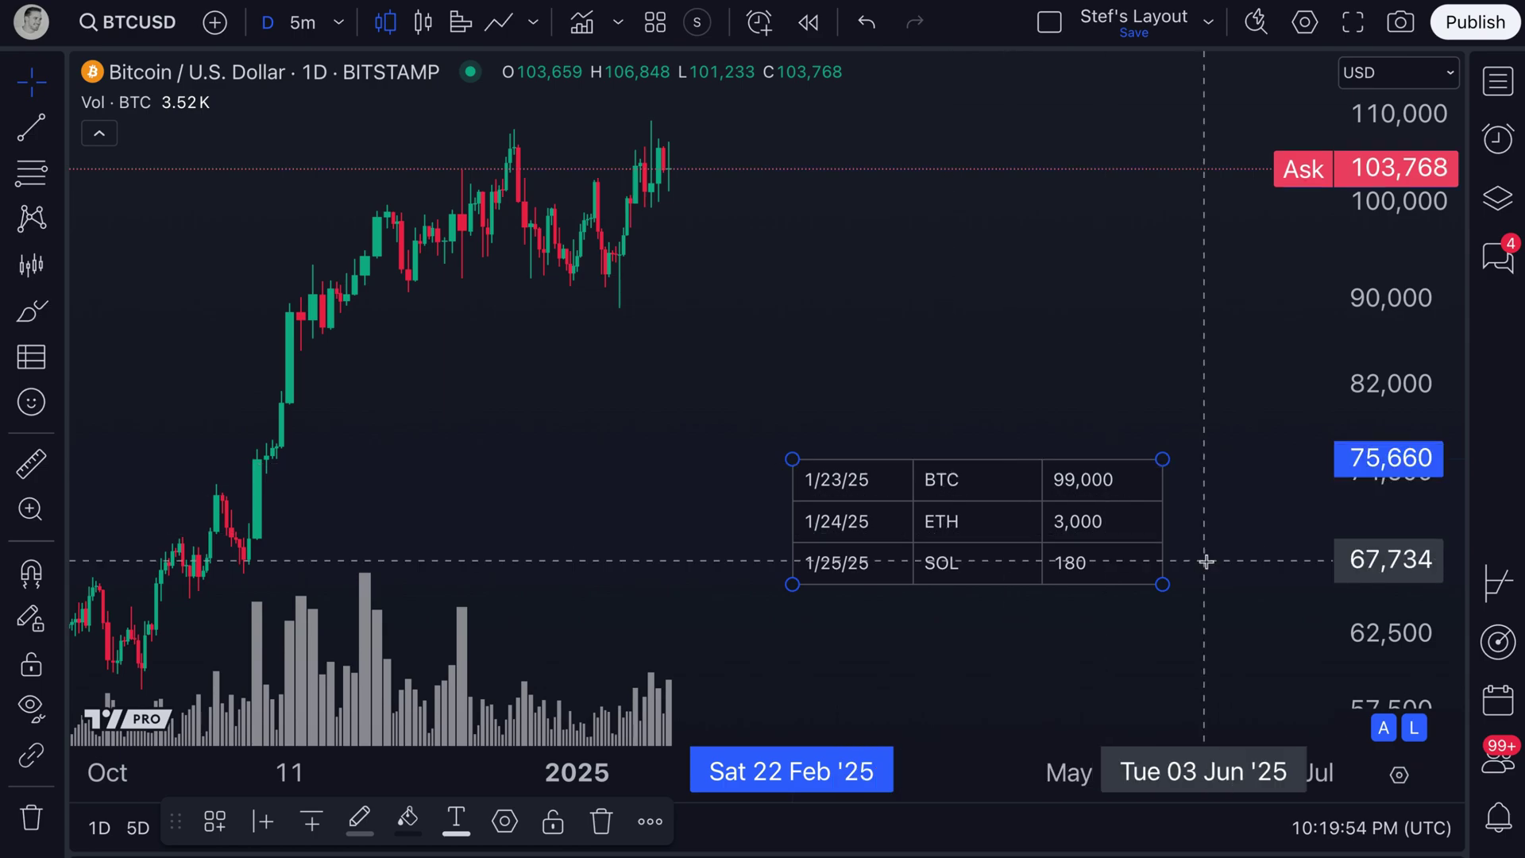
drag(1164, 532, 1208, 534)
click(790, 524)
click(790, 524)
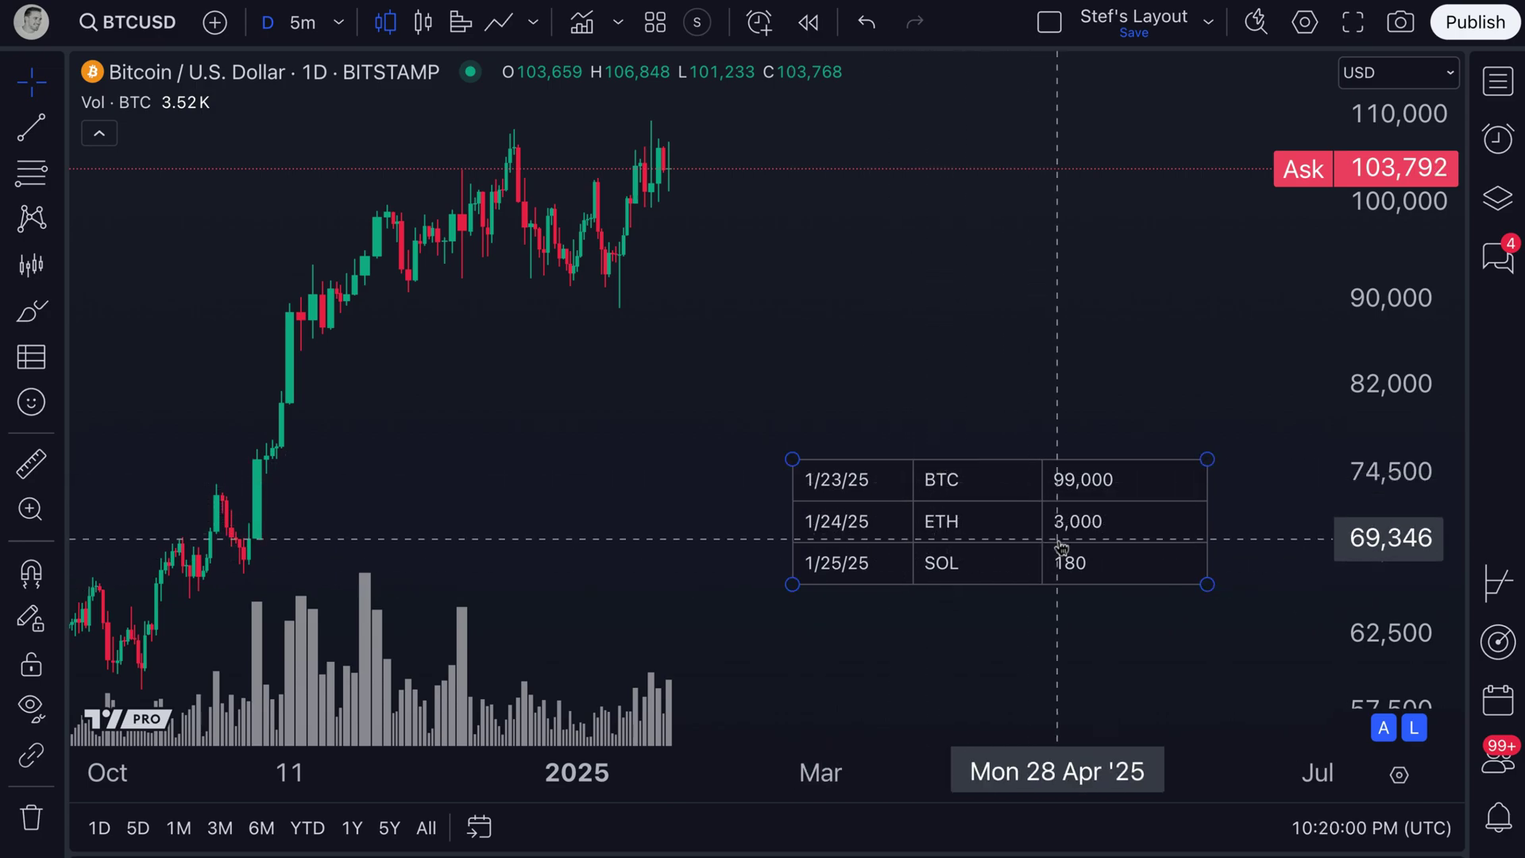
click(1213, 515)
drag(1210, 529, 1286, 522)
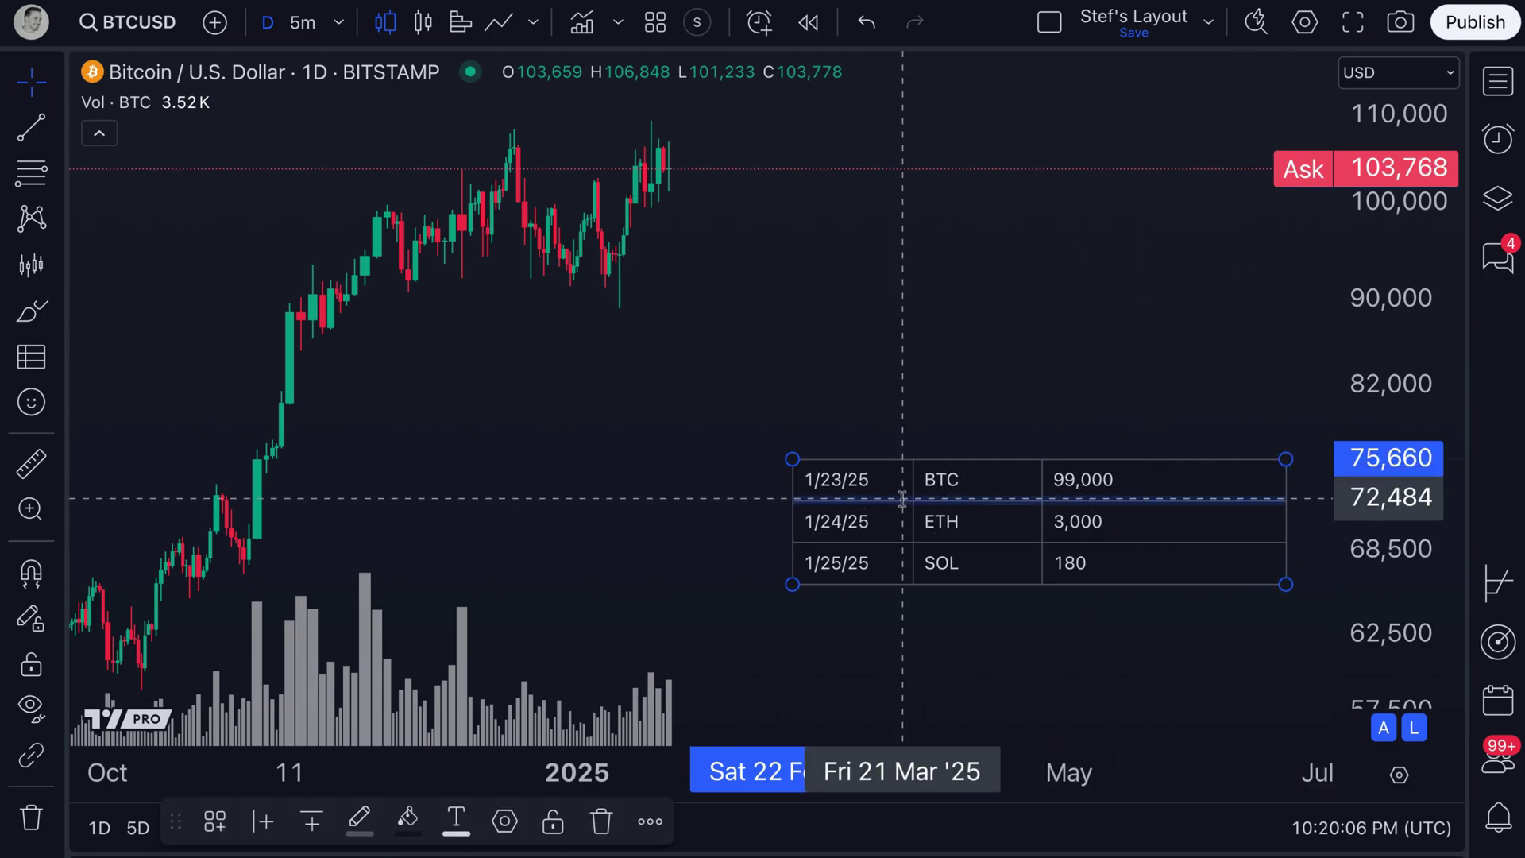
Try a taller first row with the extra dates 1/24/25 and 1/25/25 in its date cell, and delete those extra dates.
drag(897, 502, 871, 574)
double_click(878, 483)
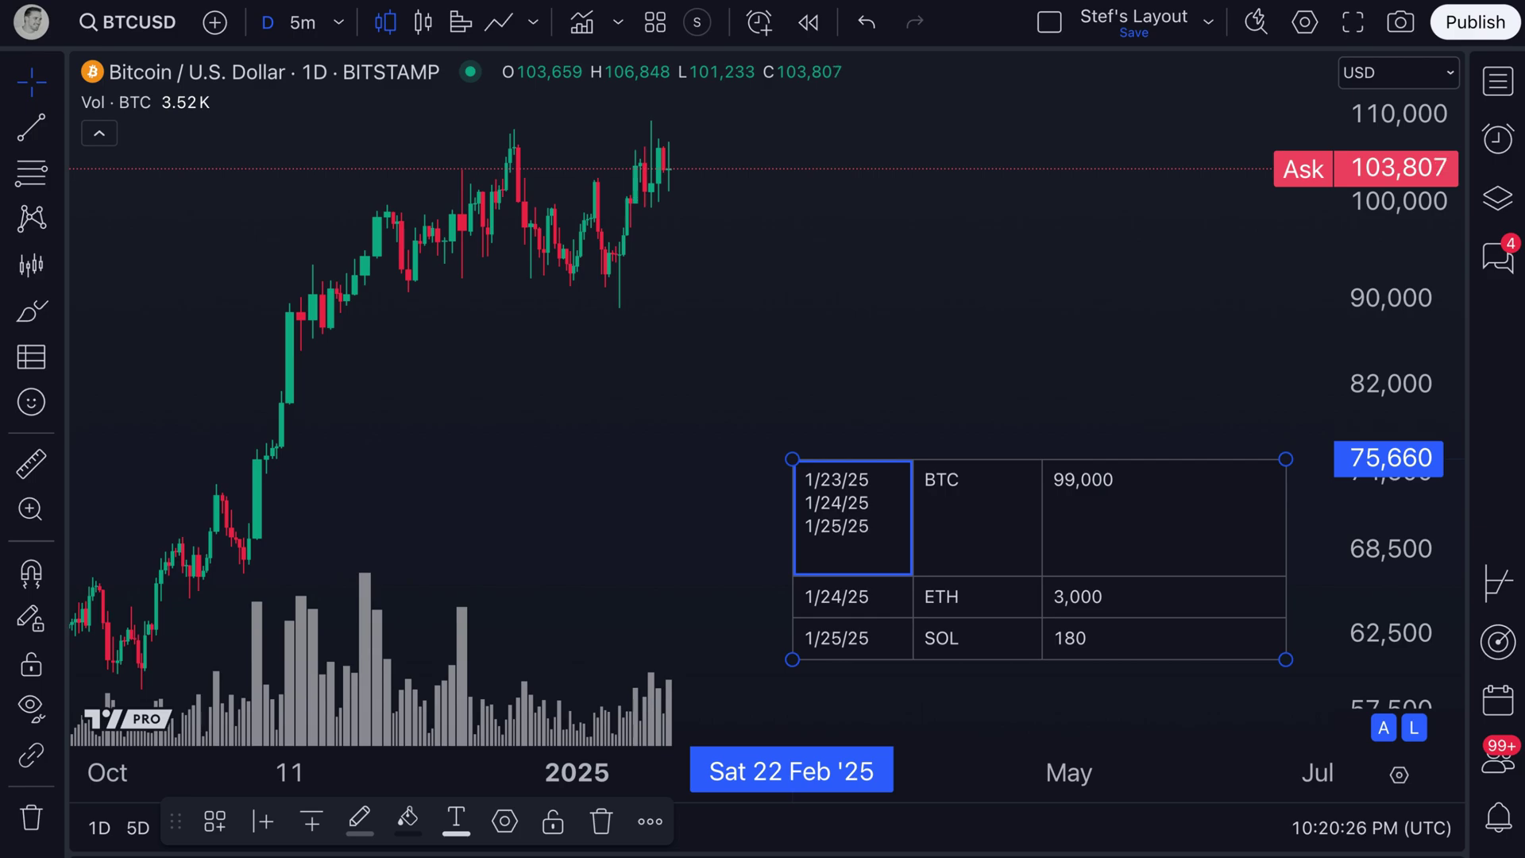
mouse_move(892, 577)
mouse_down()
mouse_move(890, 658)
mouse_move(880, 533)
mouse_move(831, 509)
mouse_up()
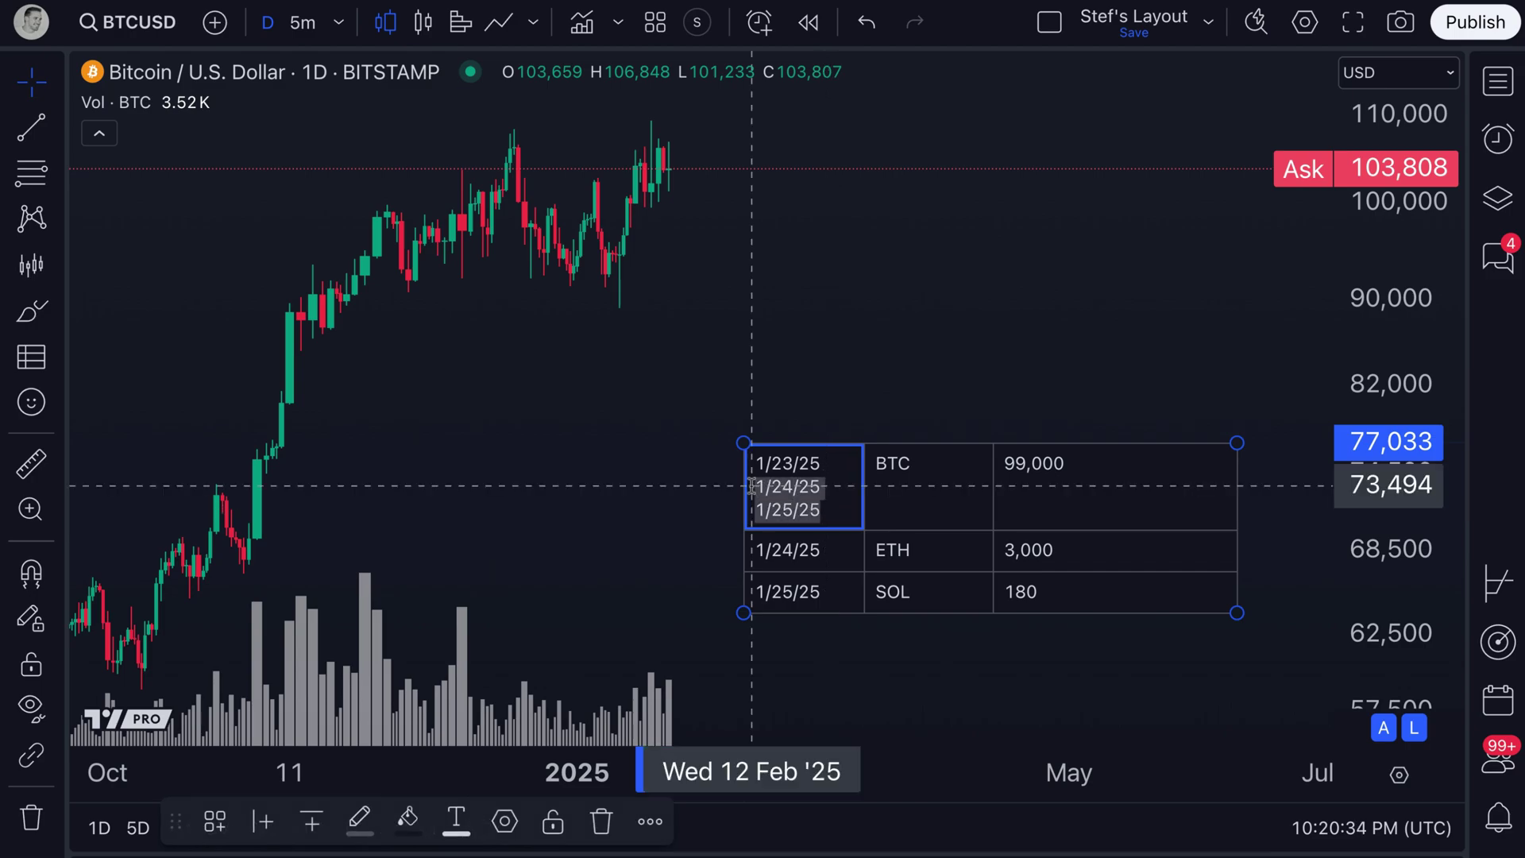
key(BackSpace)
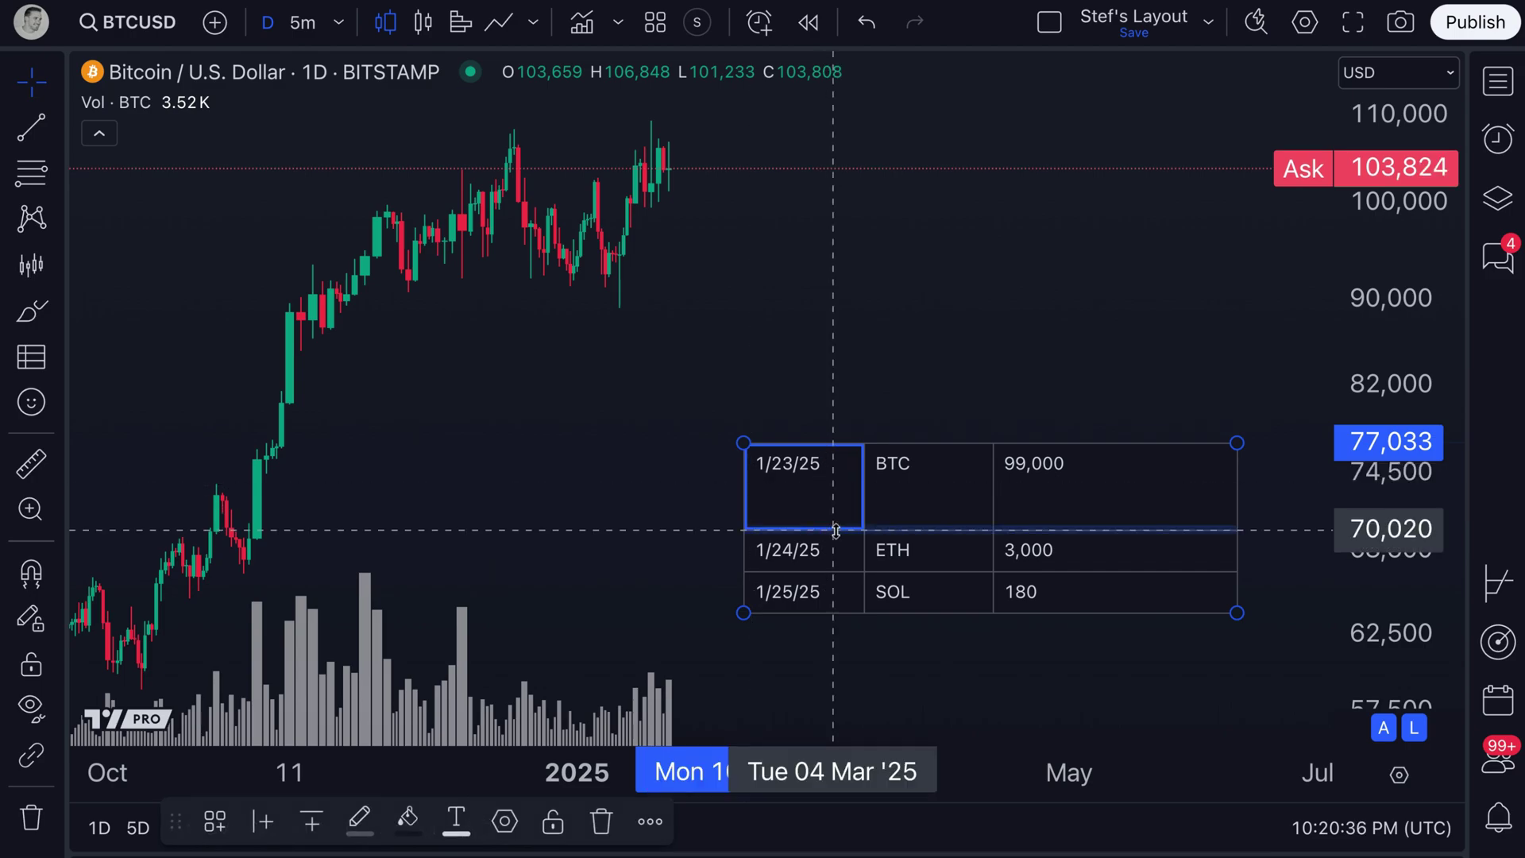
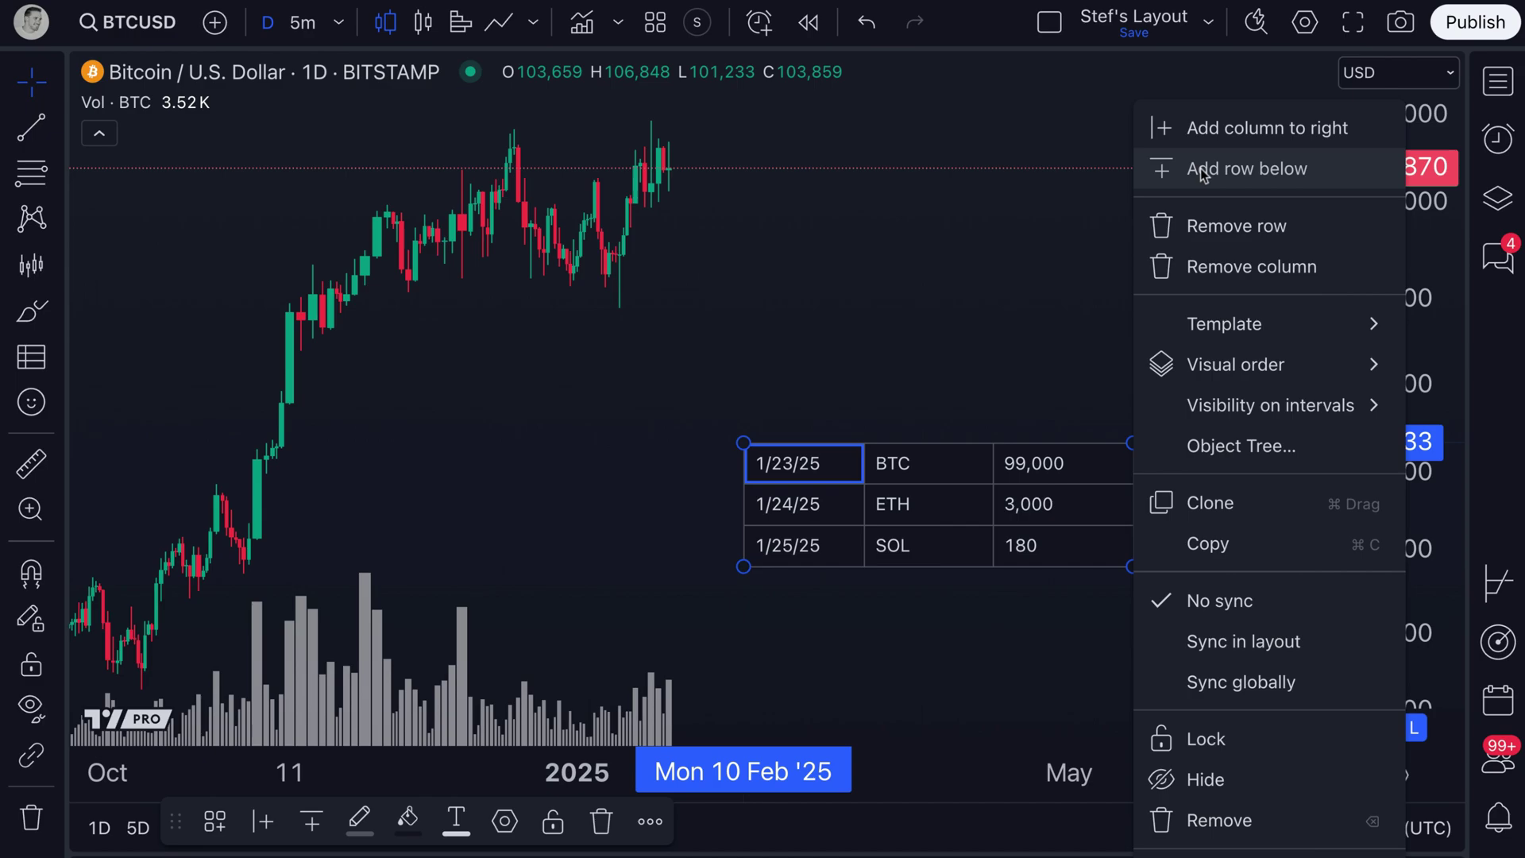
Add an empty column after the table's date column and another one after the price column.
click(1175, 139)
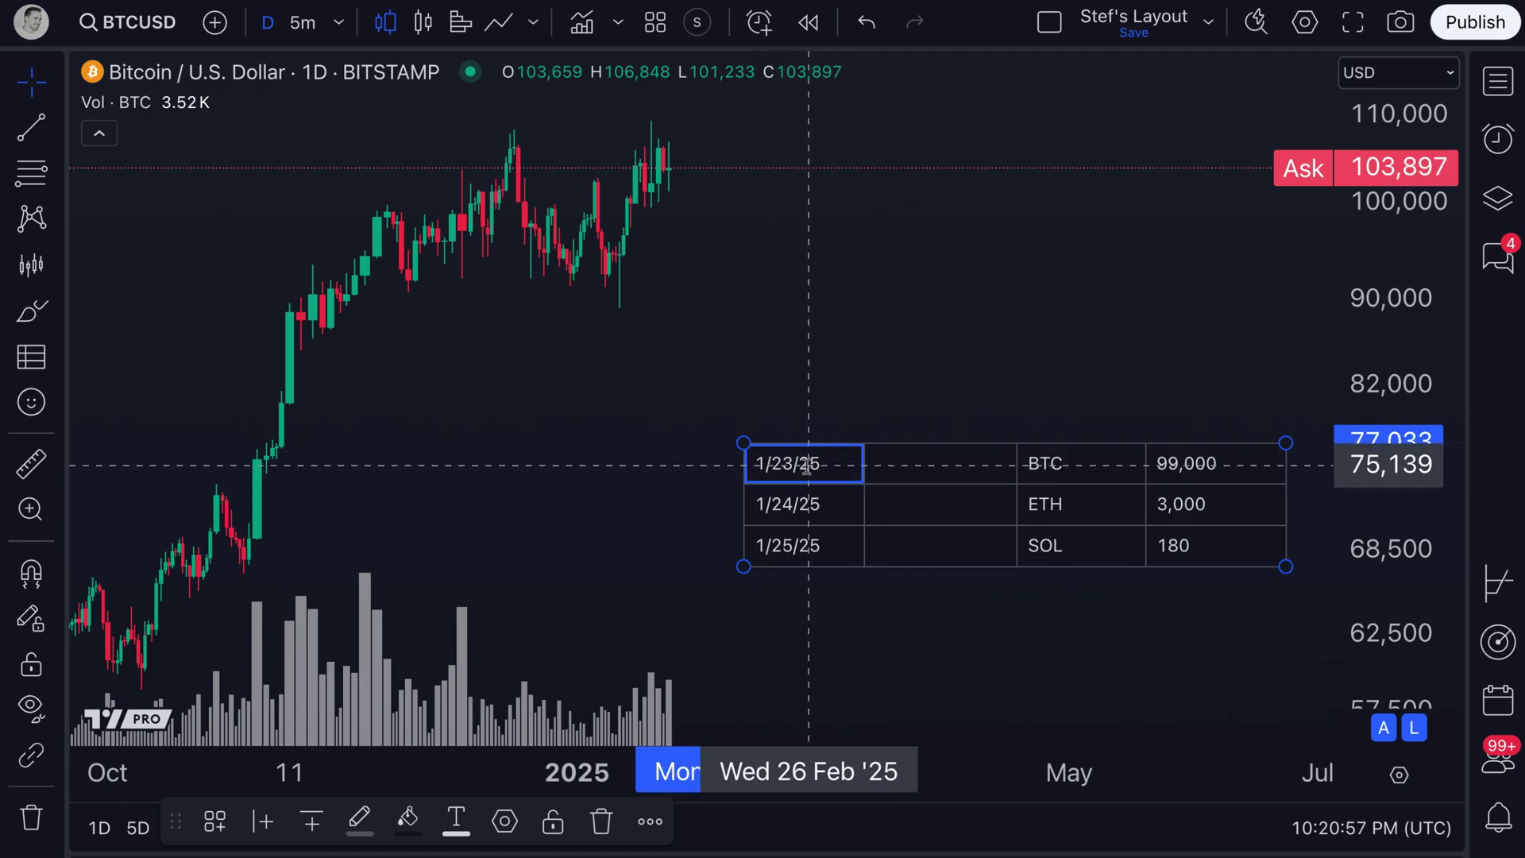
click(767, 462)
click(1169, 467)
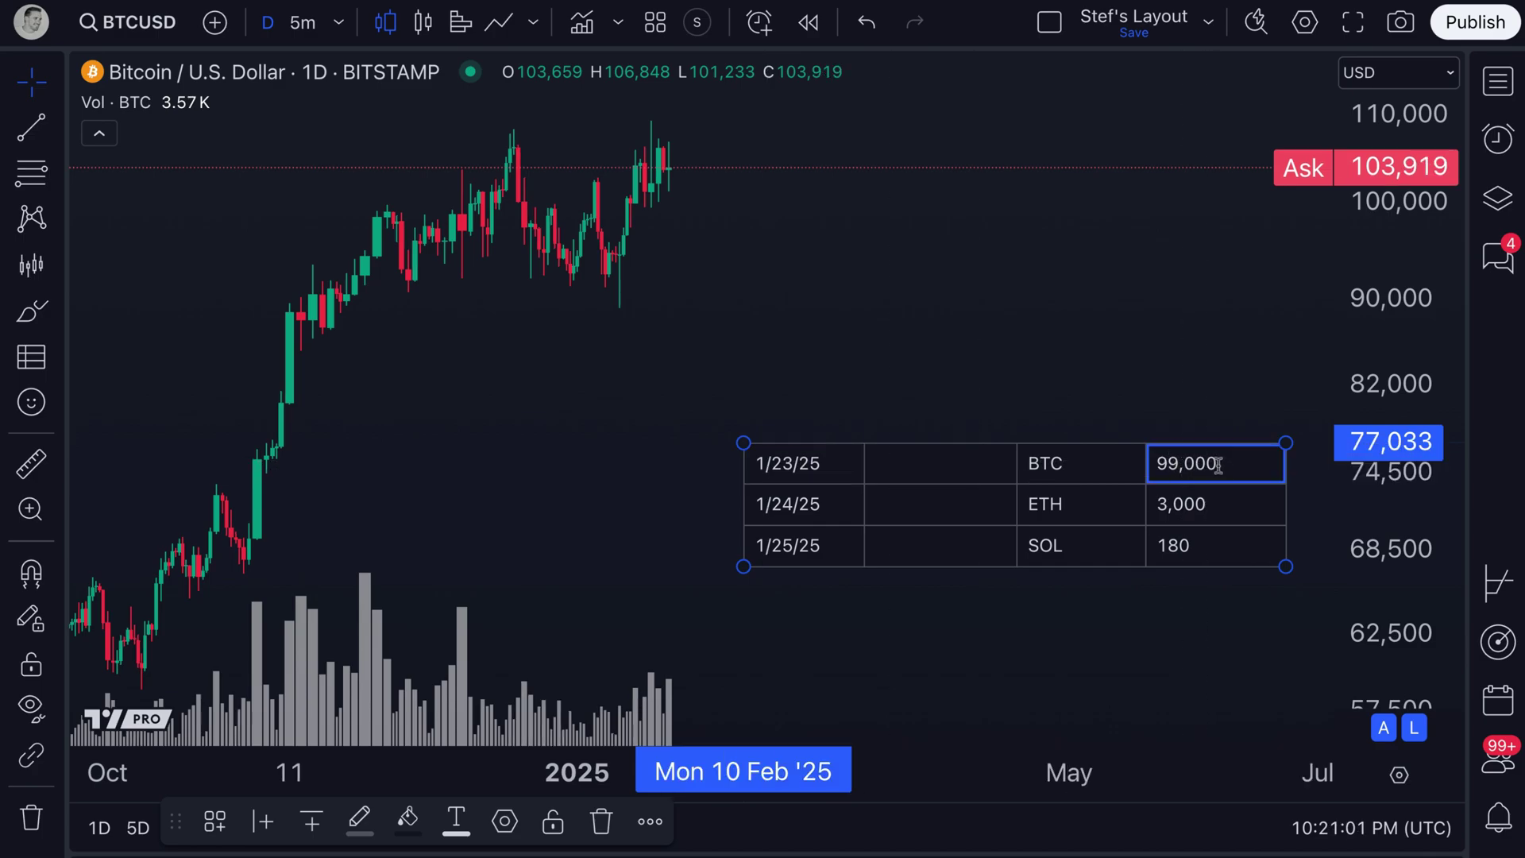
right_click(1218, 465)
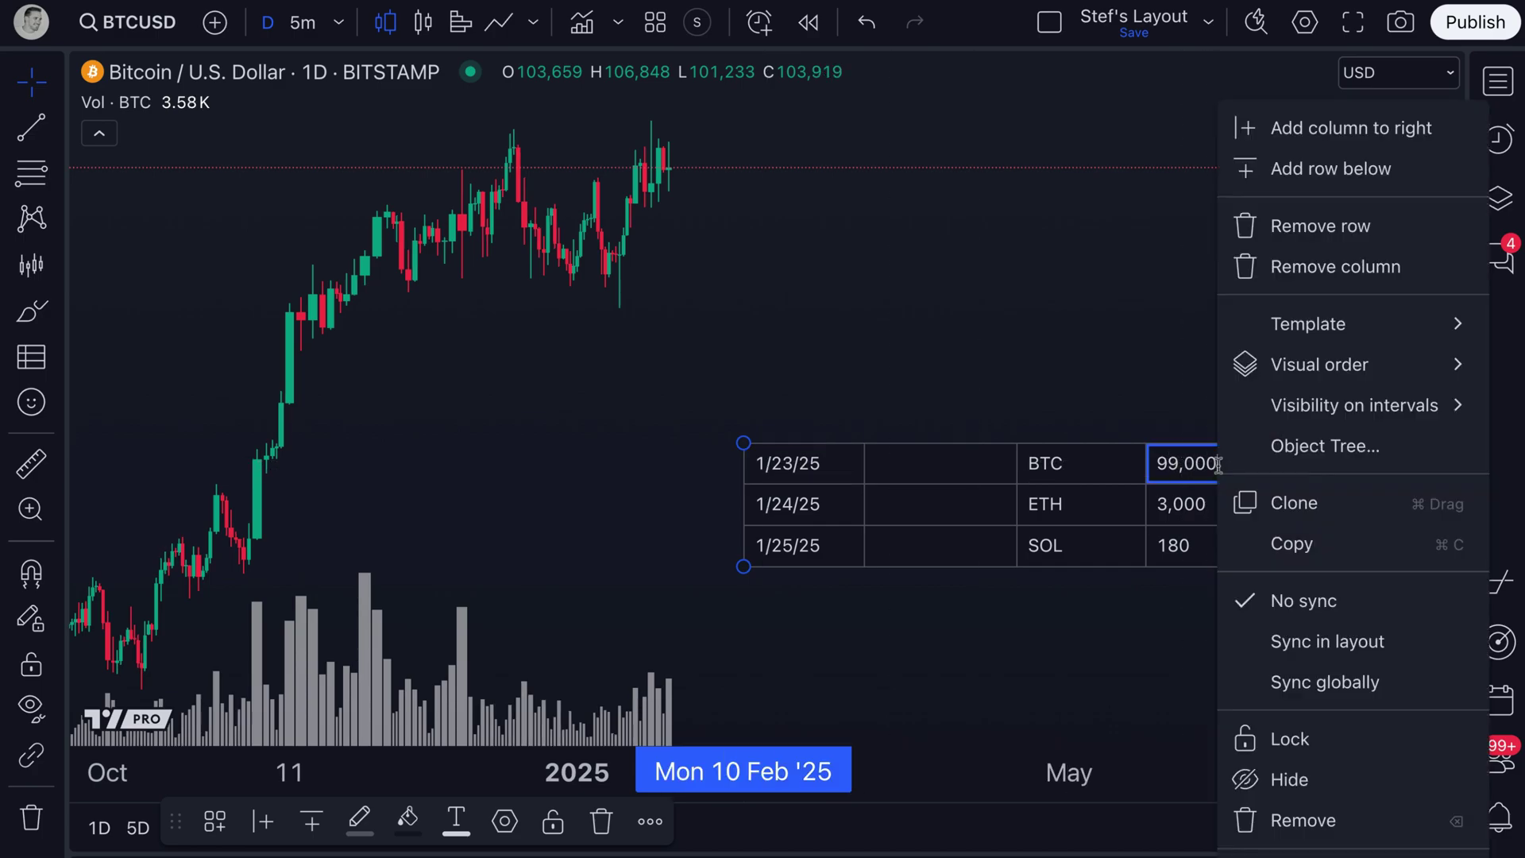
click(1332, 141)
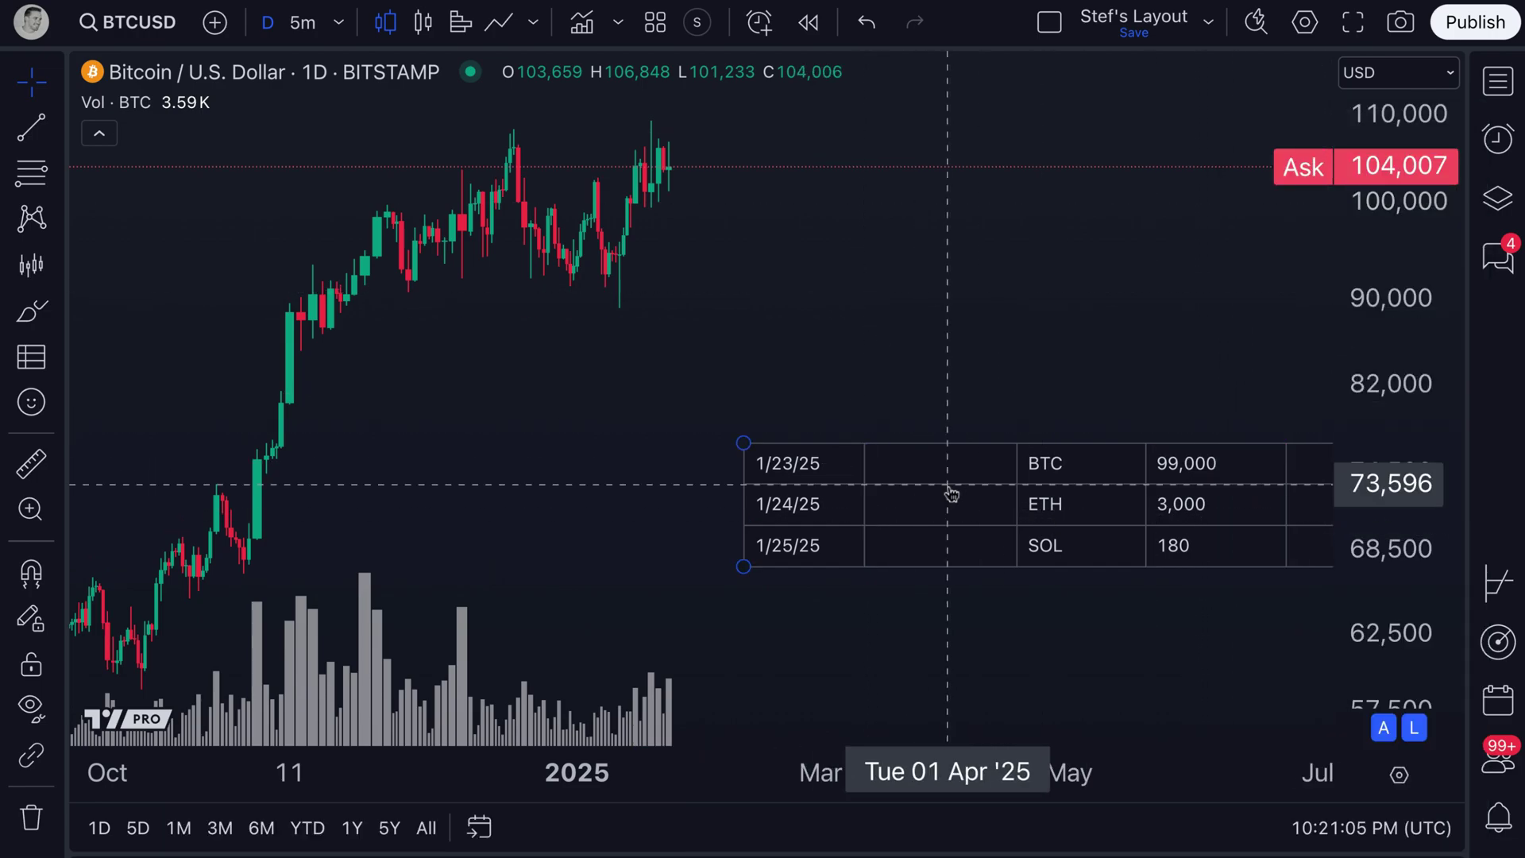
Move the widened table back toward the candles, with its upper-left corner at about 77,033 on 29 Dec '24.
drag(951, 494, 775, 487)
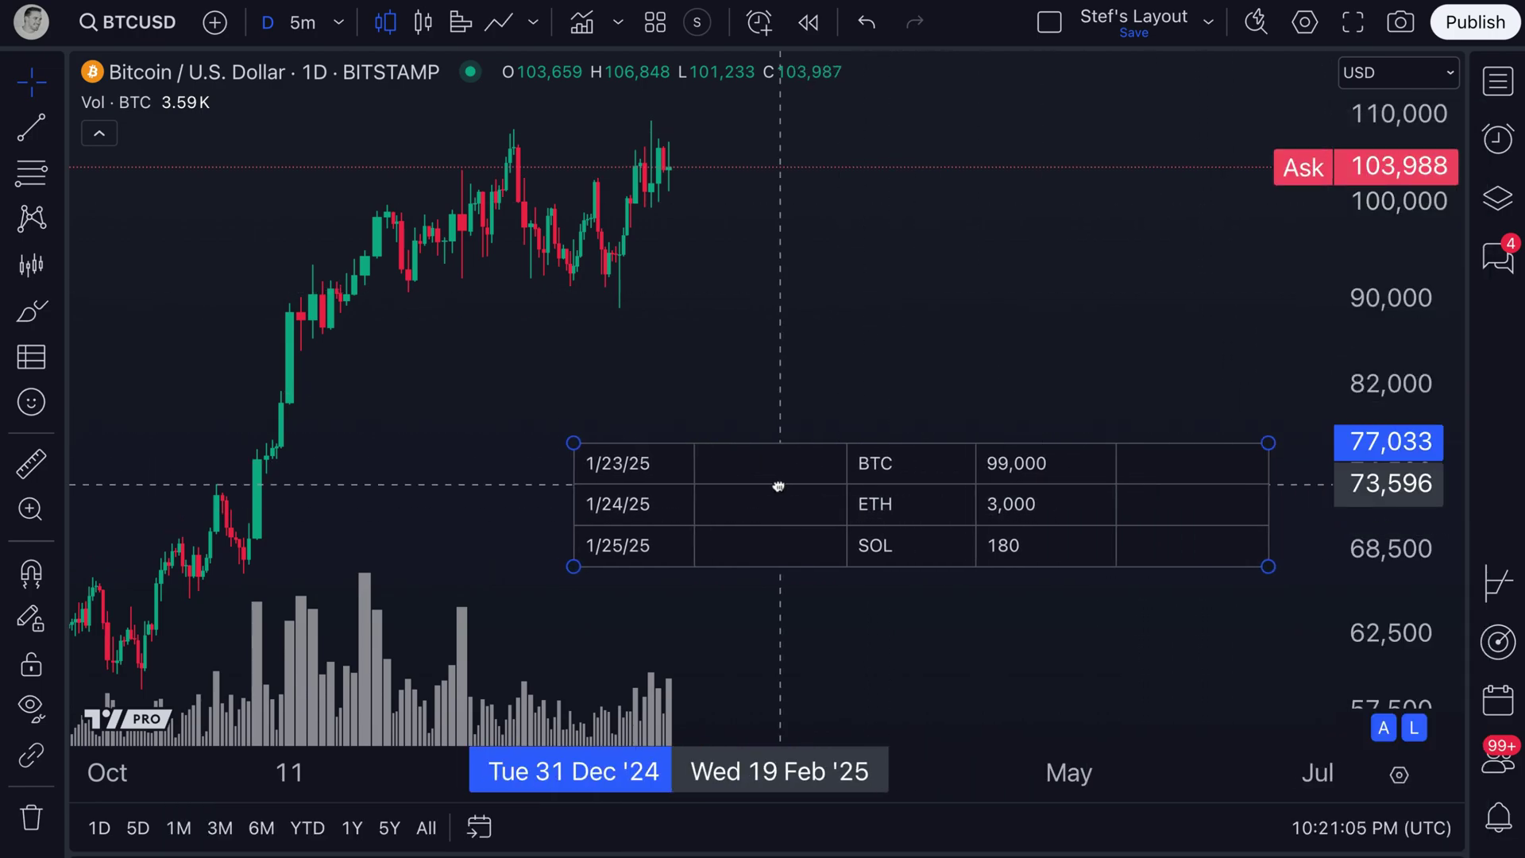
click(932, 464)
click(935, 497)
click(1043, 498)
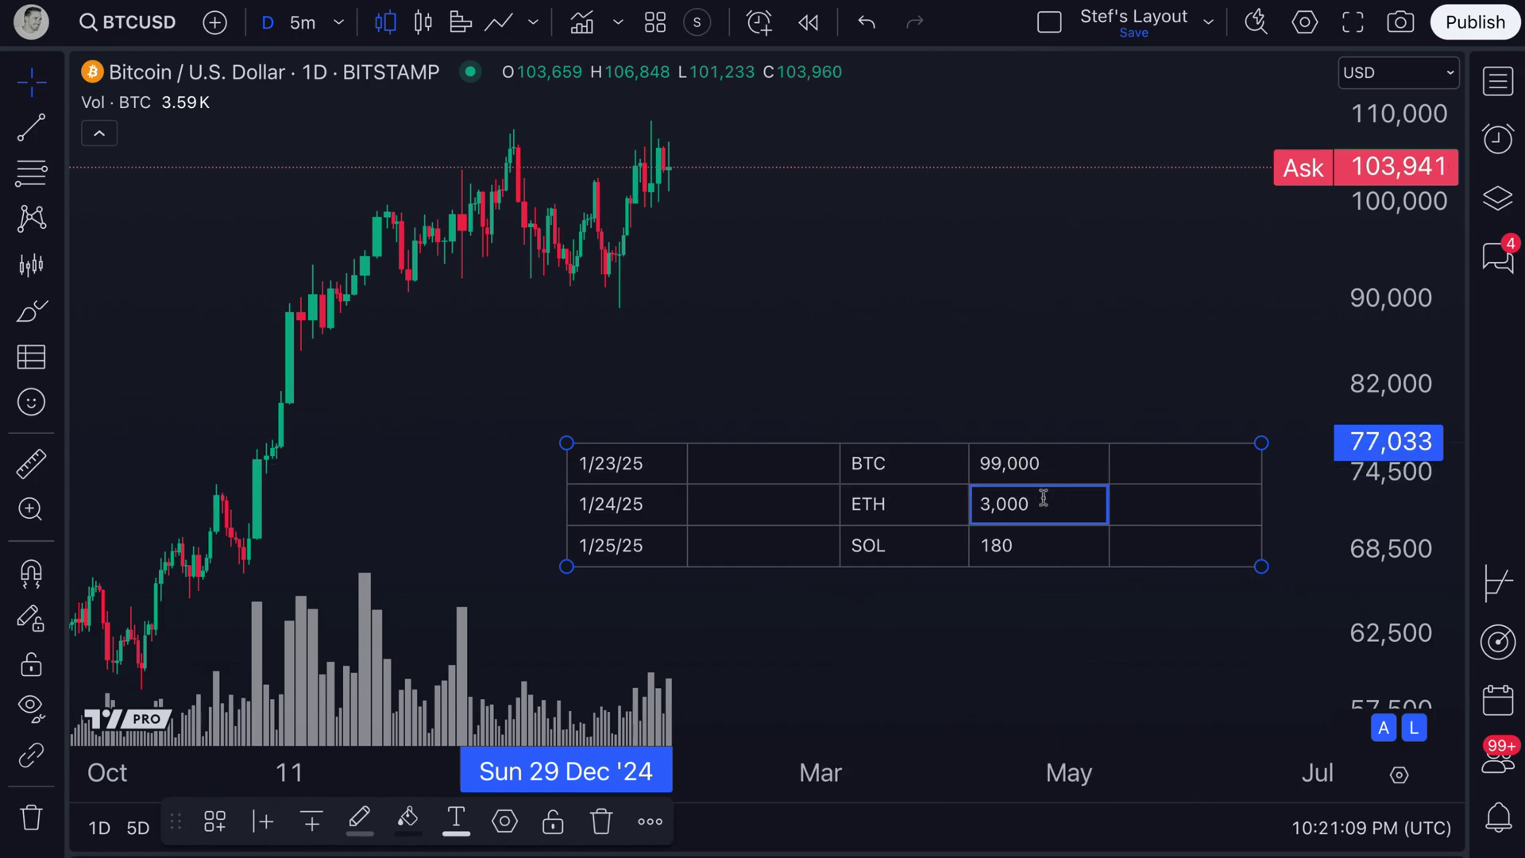
click(740, 469)
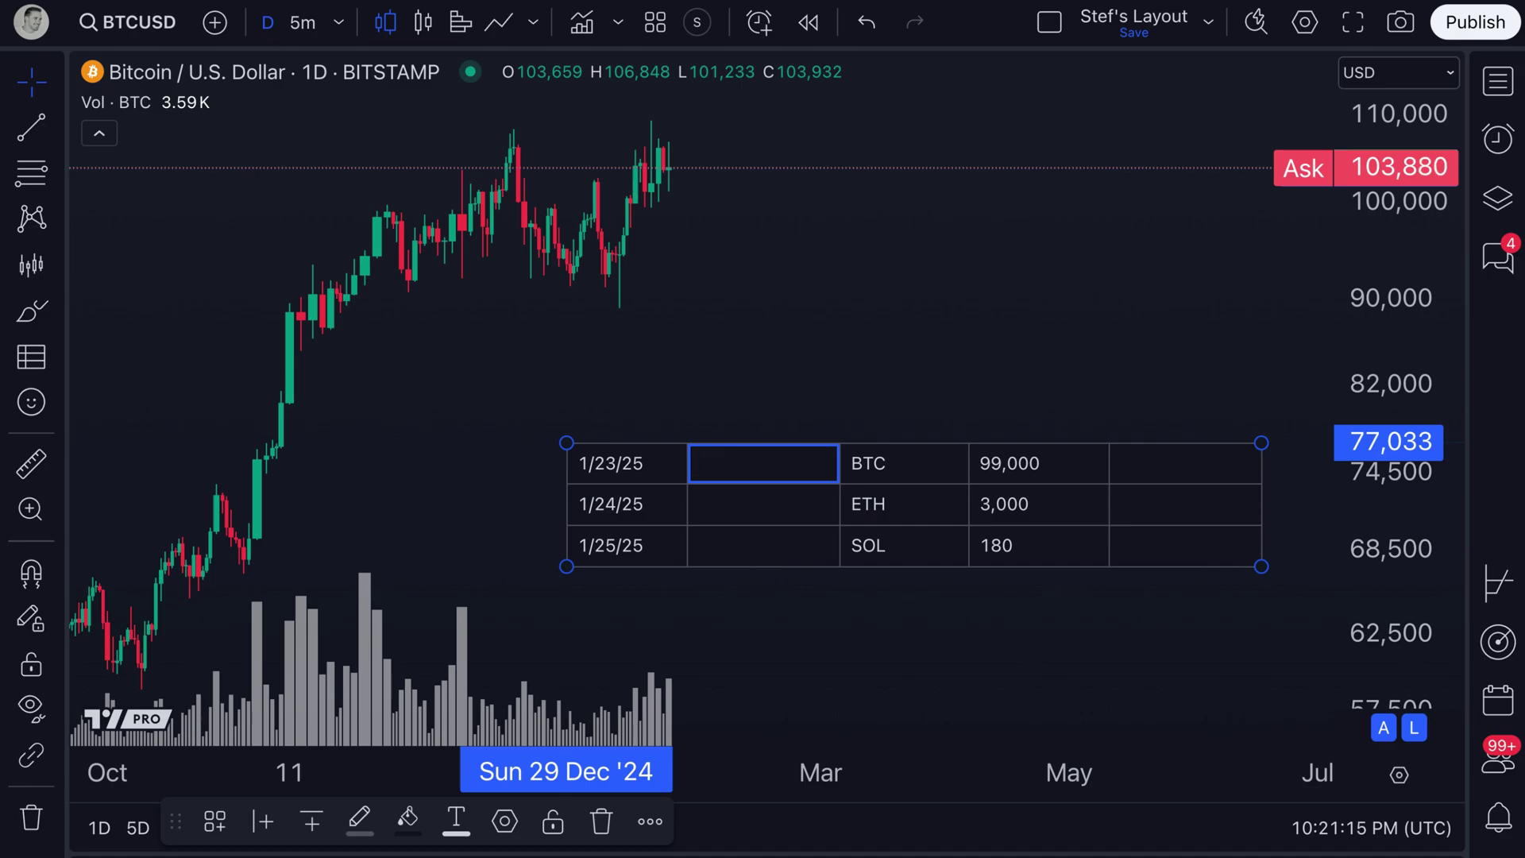
key(Return)
key(Return)
click(737, 461)
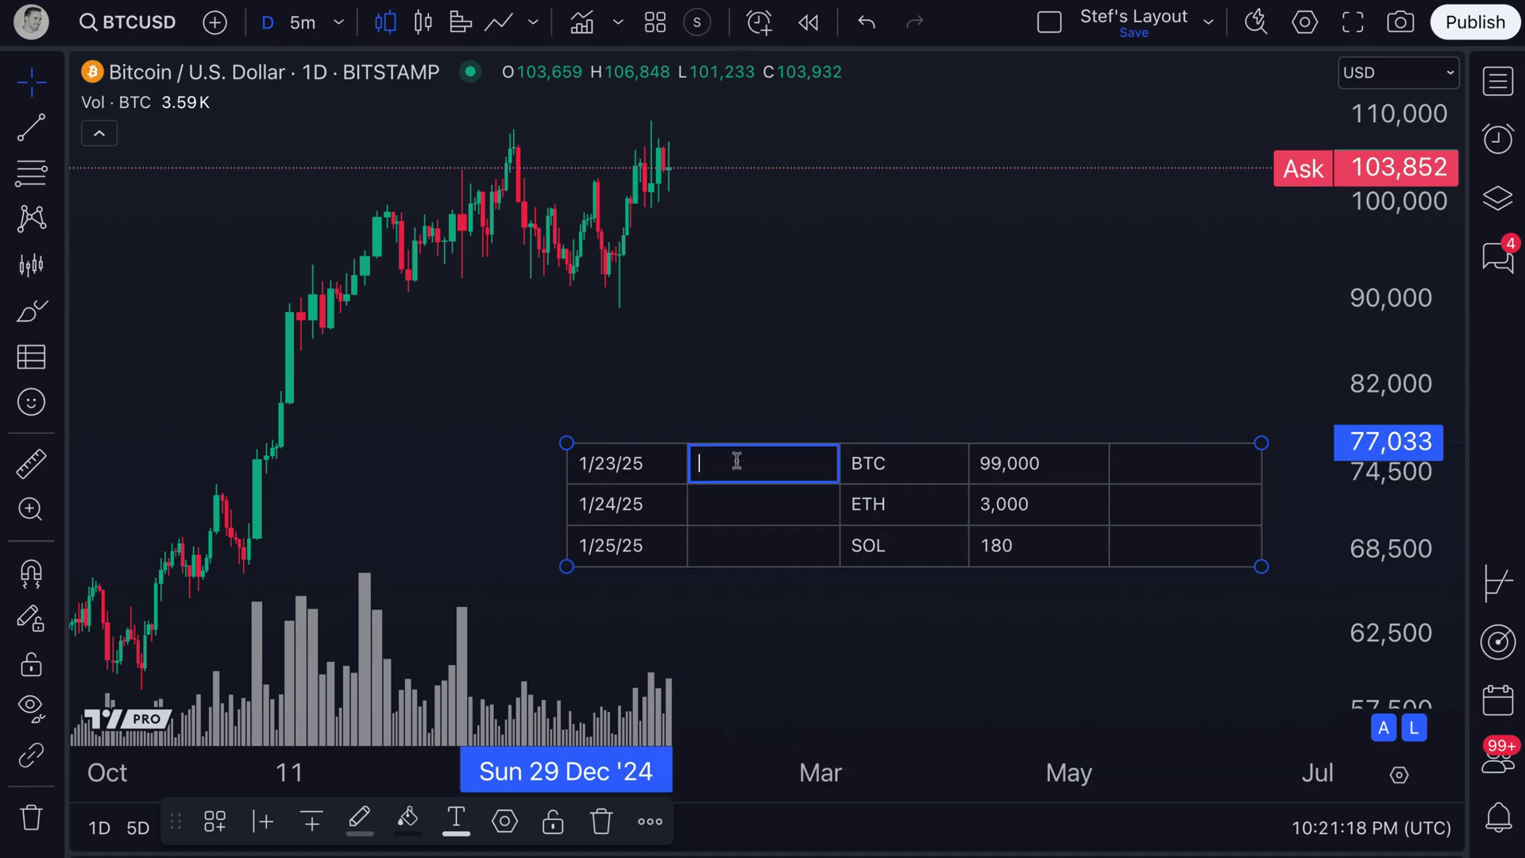
click(1204, 462)
click(1146, 517)
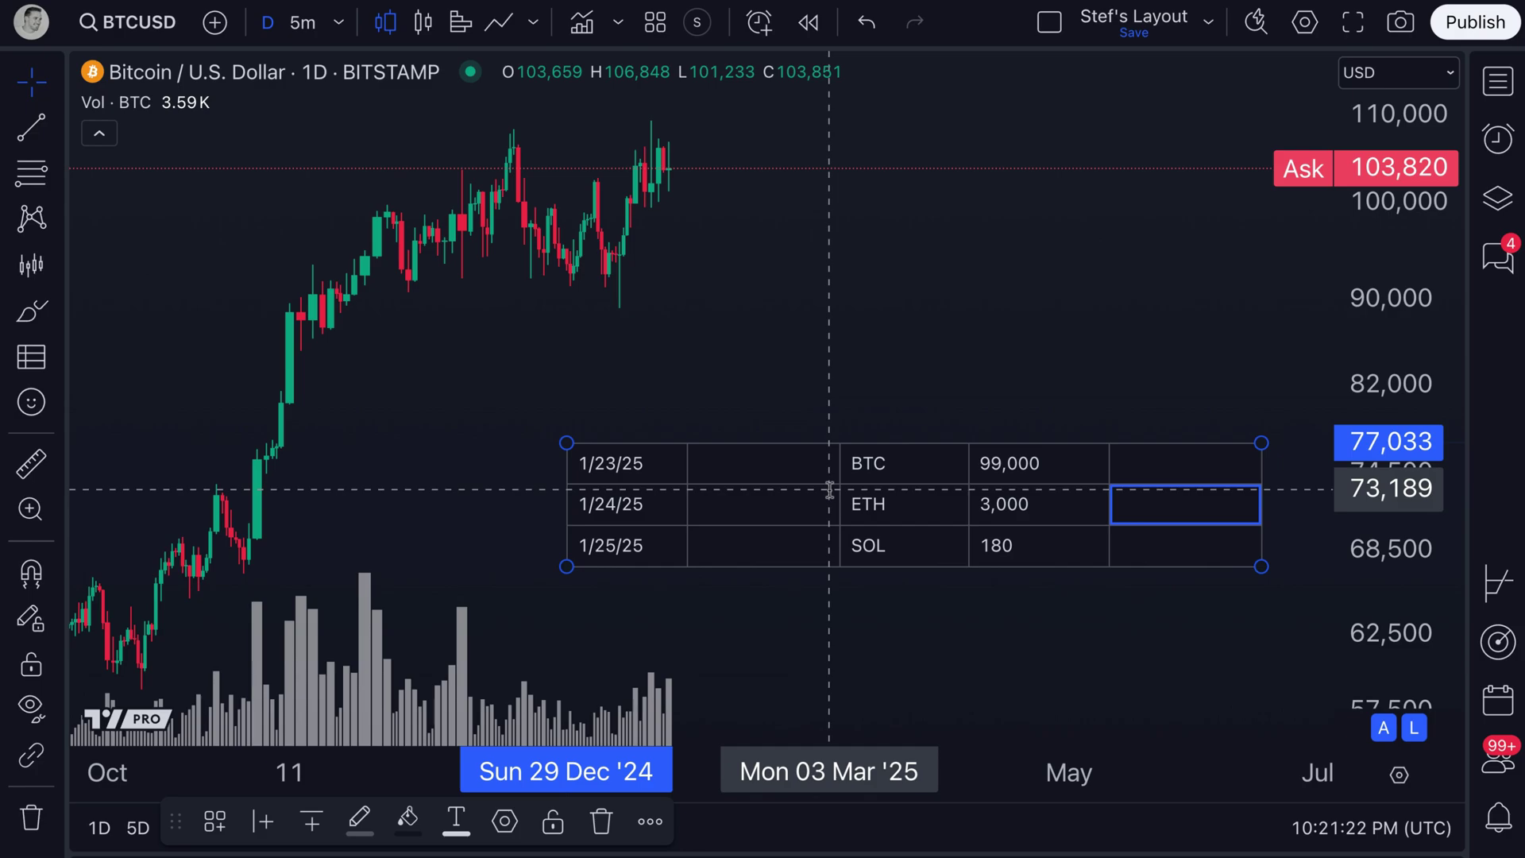
Remove the empty column between the table's dates and symbols.
click(779, 469)
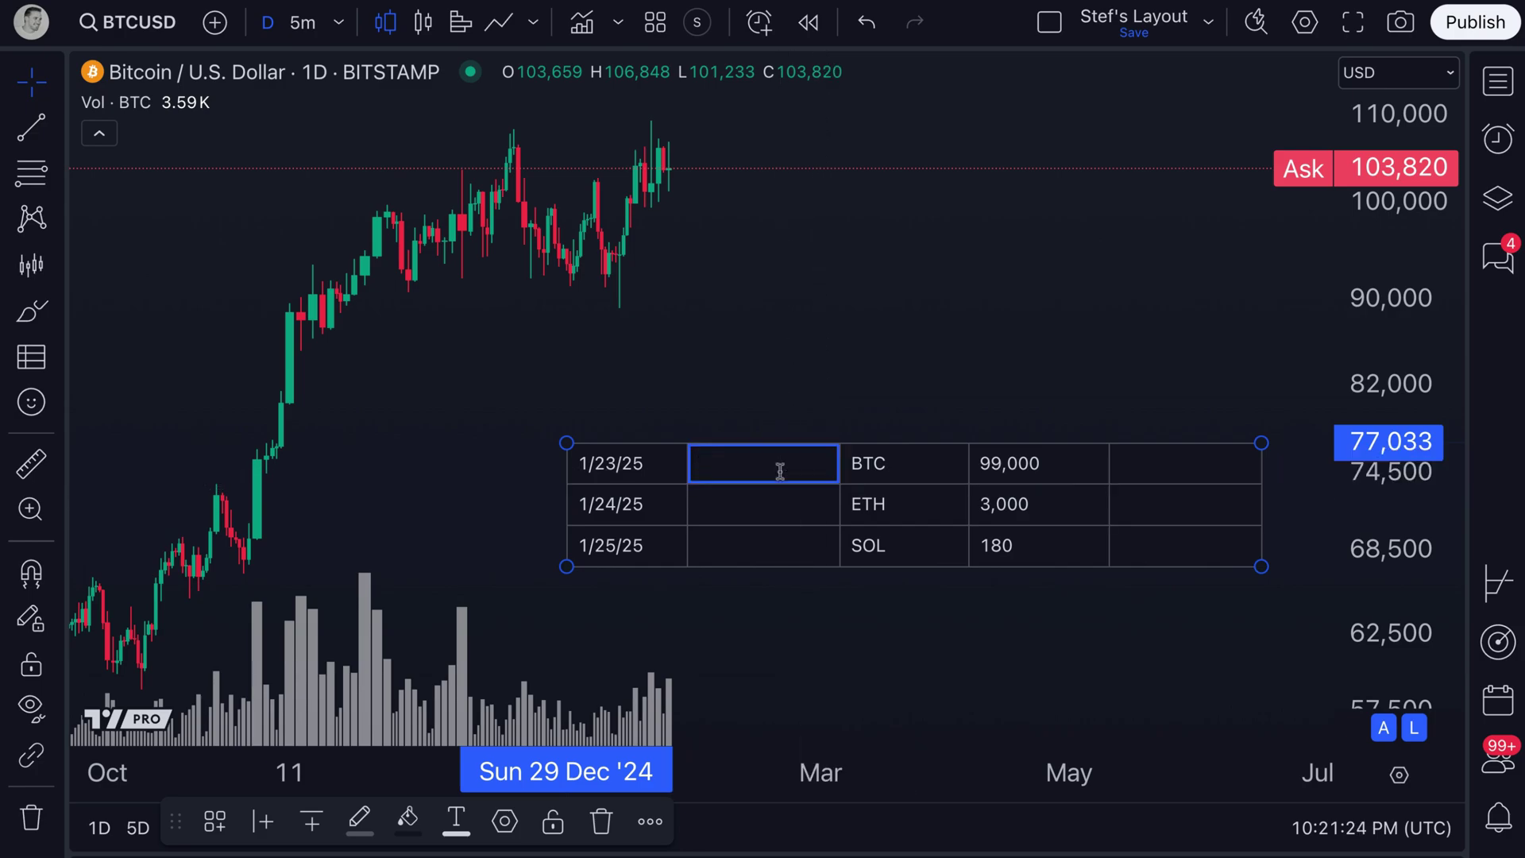
right_click(705, 463)
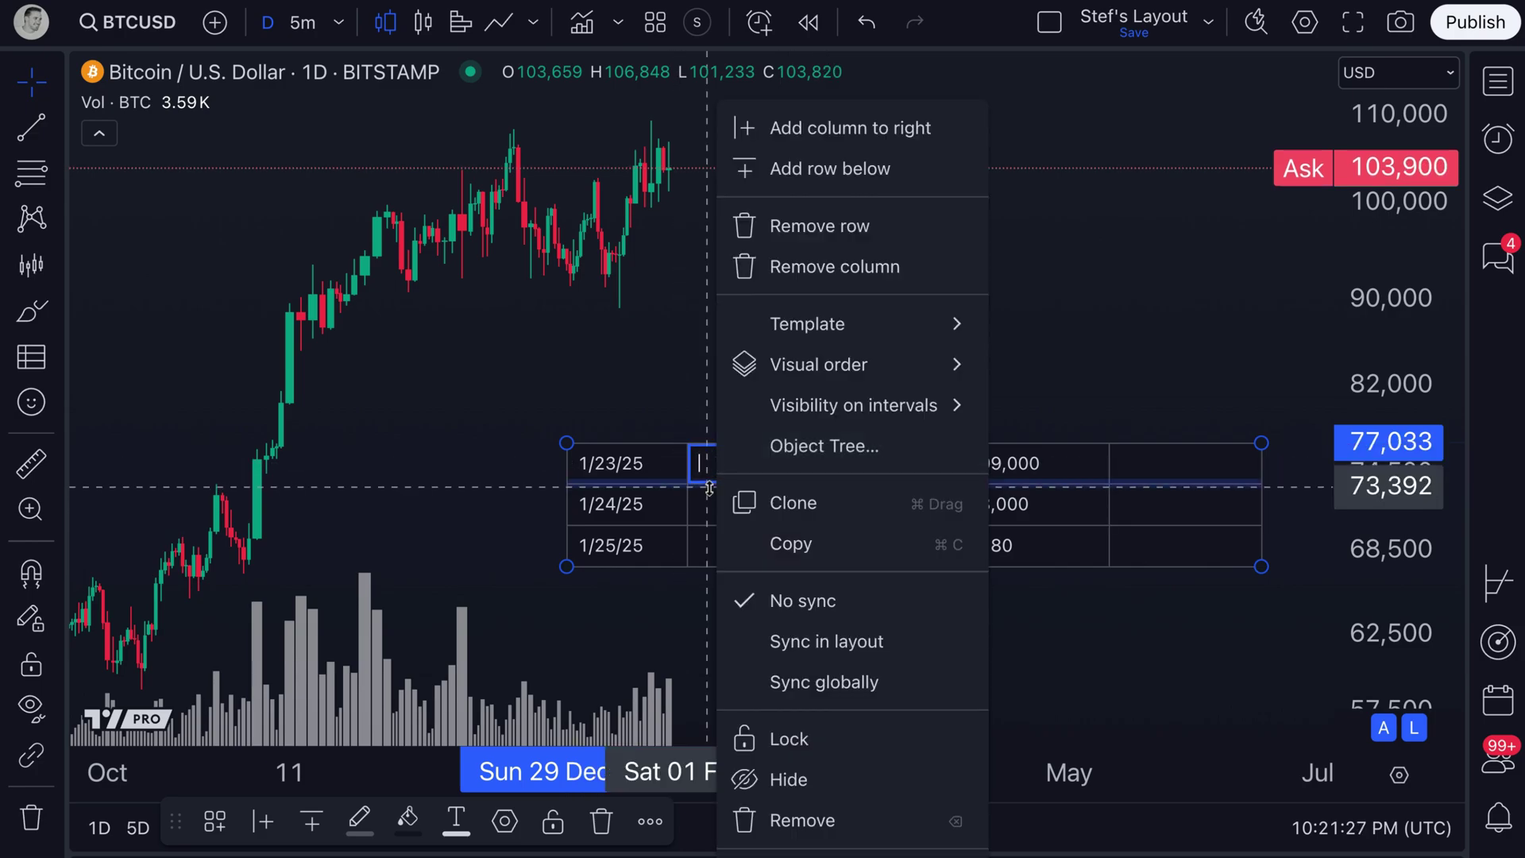
click(709, 488)
click(708, 463)
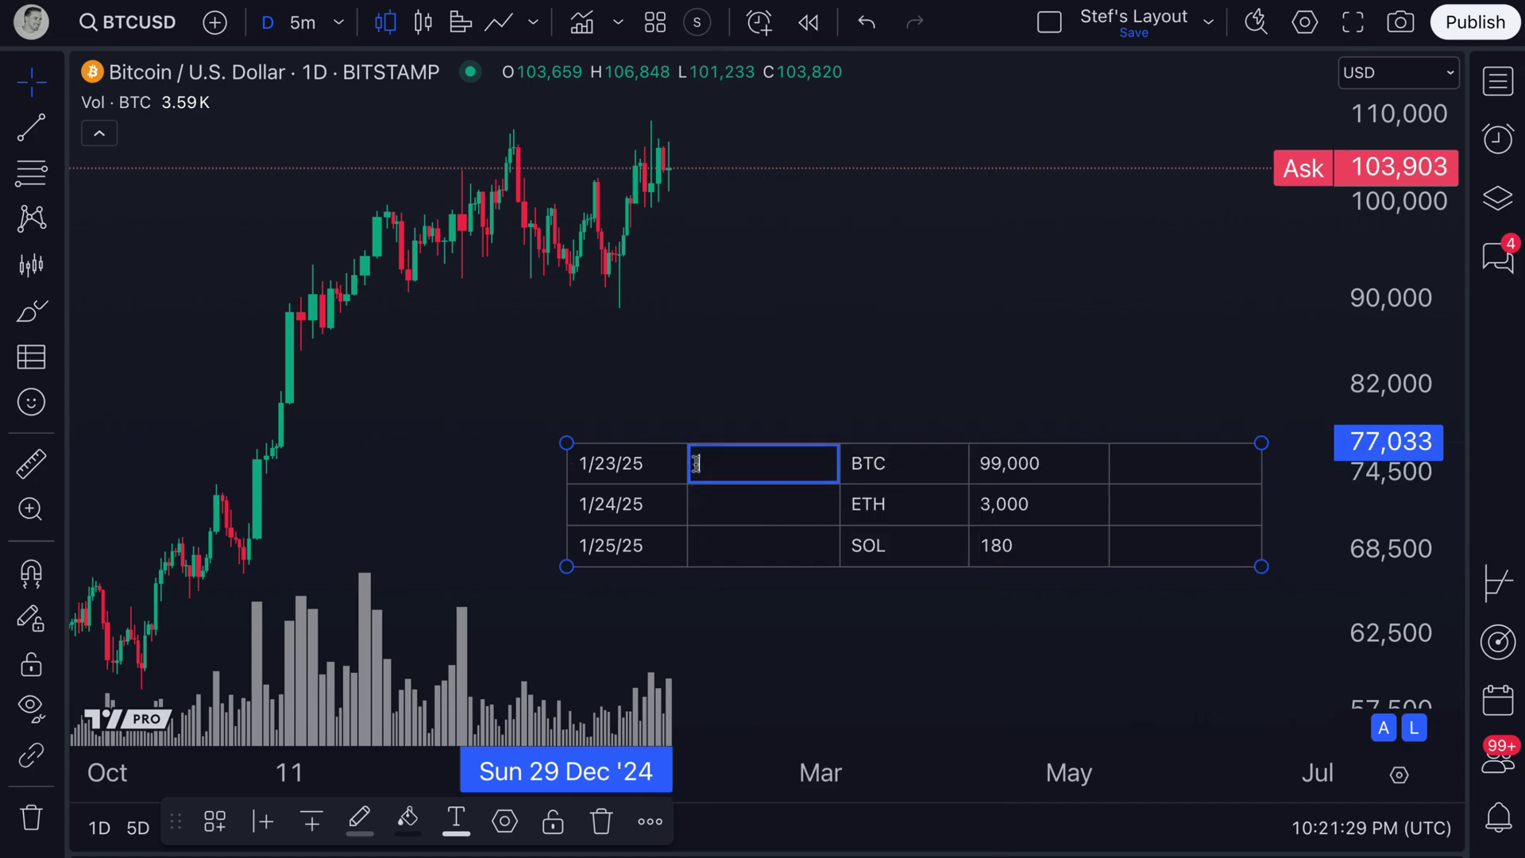
right_click(698, 460)
mouse_move(808, 330)
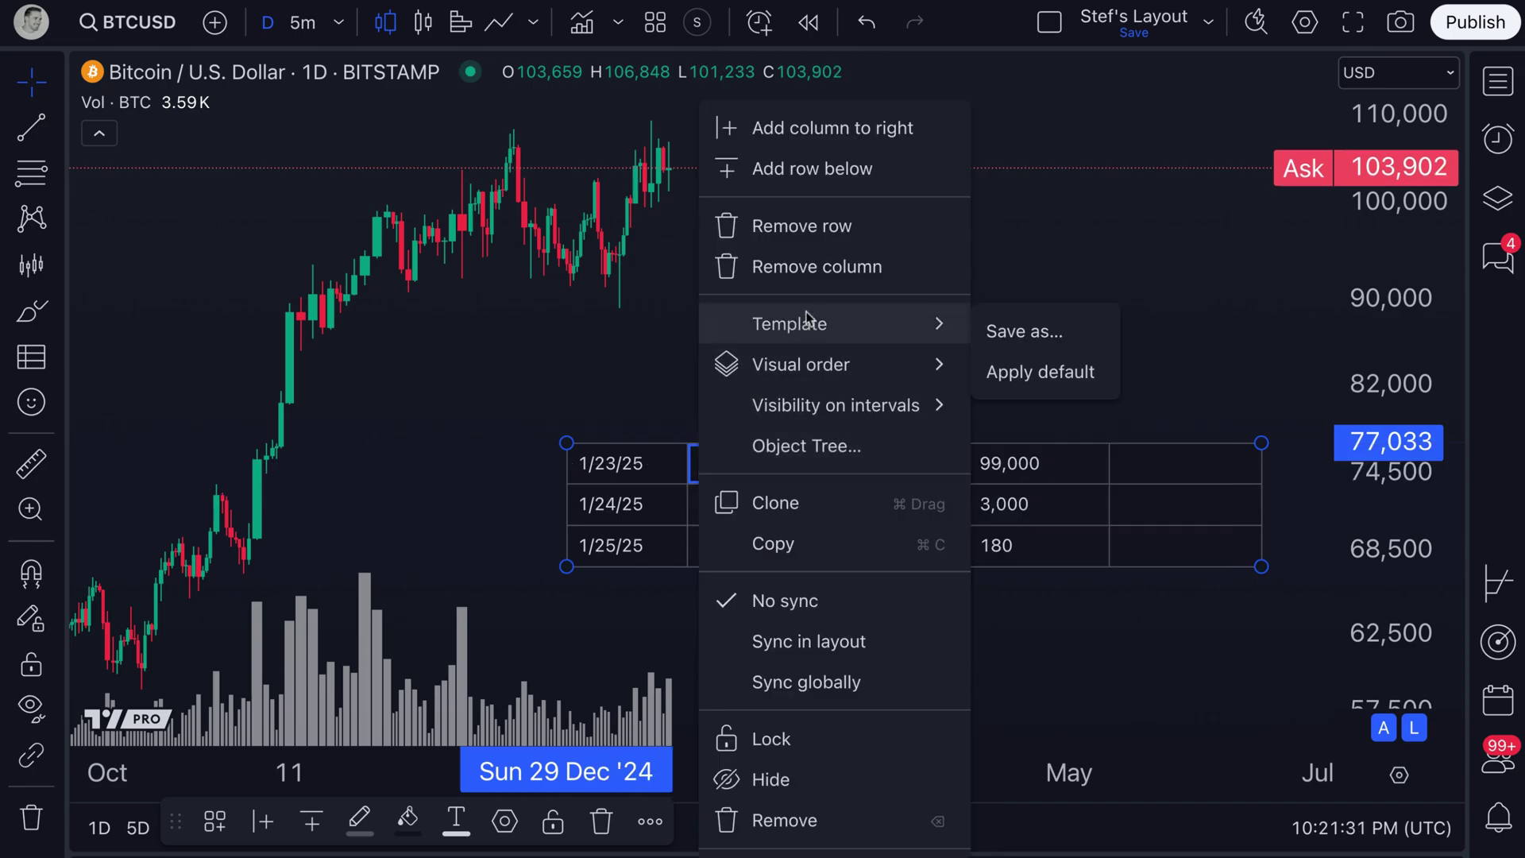
click(858, 268)
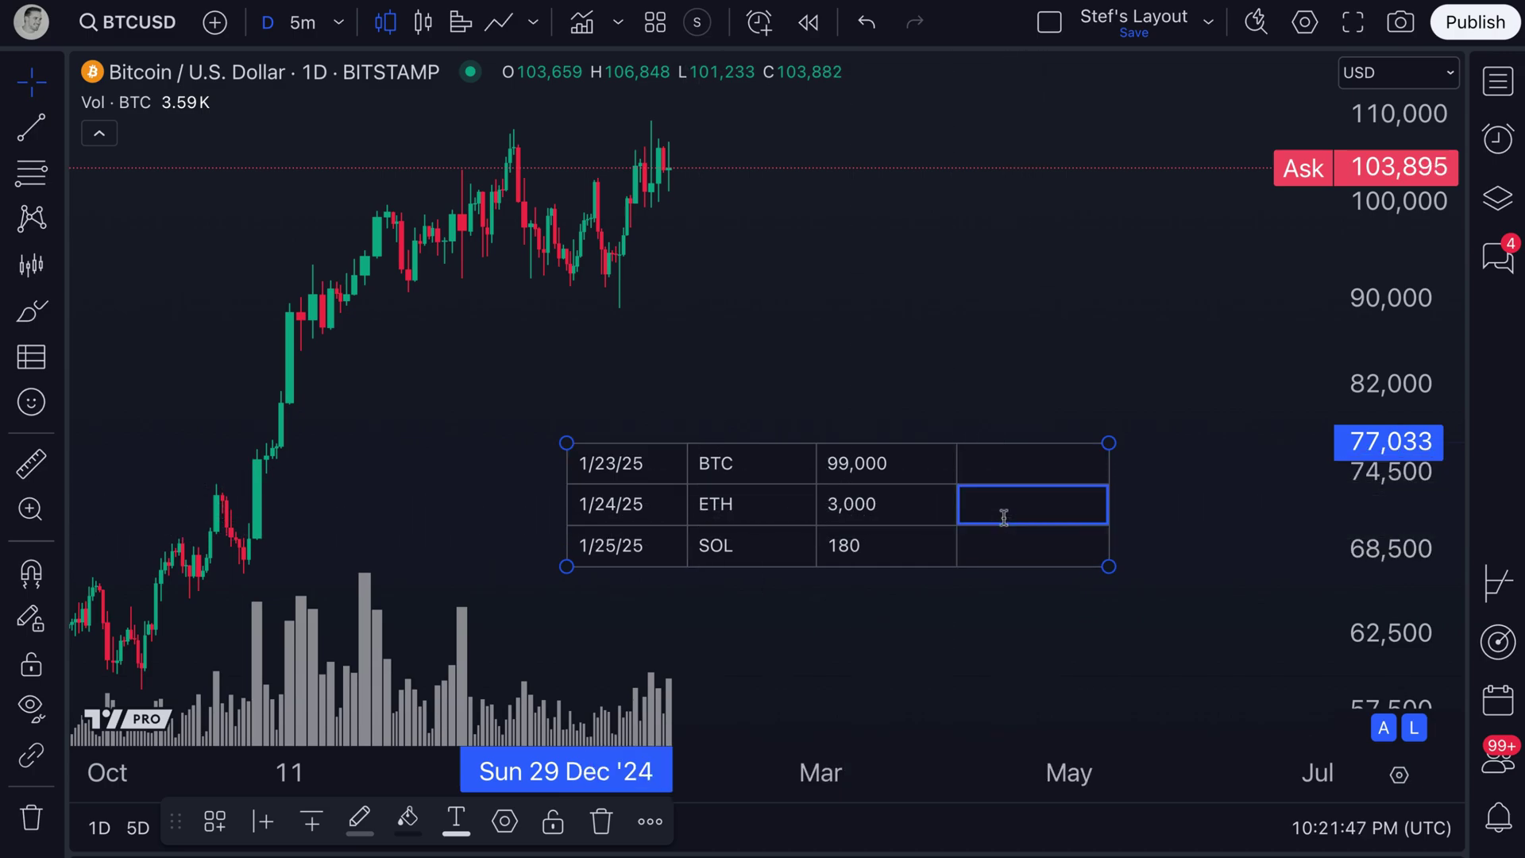
Enter the notes "Loved this entry" for BTC and "Looking to add" for ETH in the table's last column.
double_click(1019, 467)
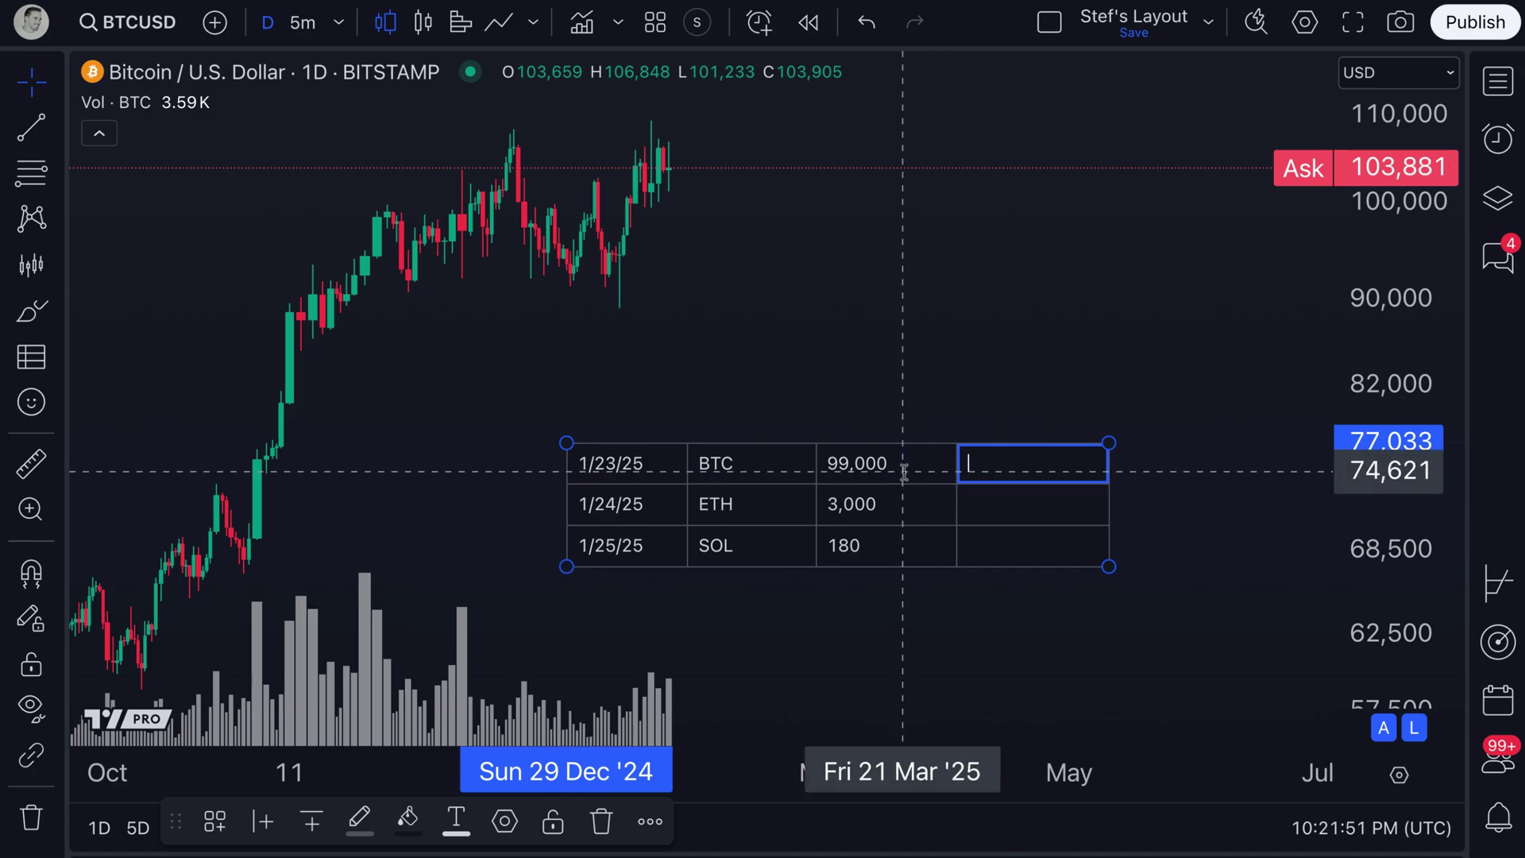
right_click(982, 463)
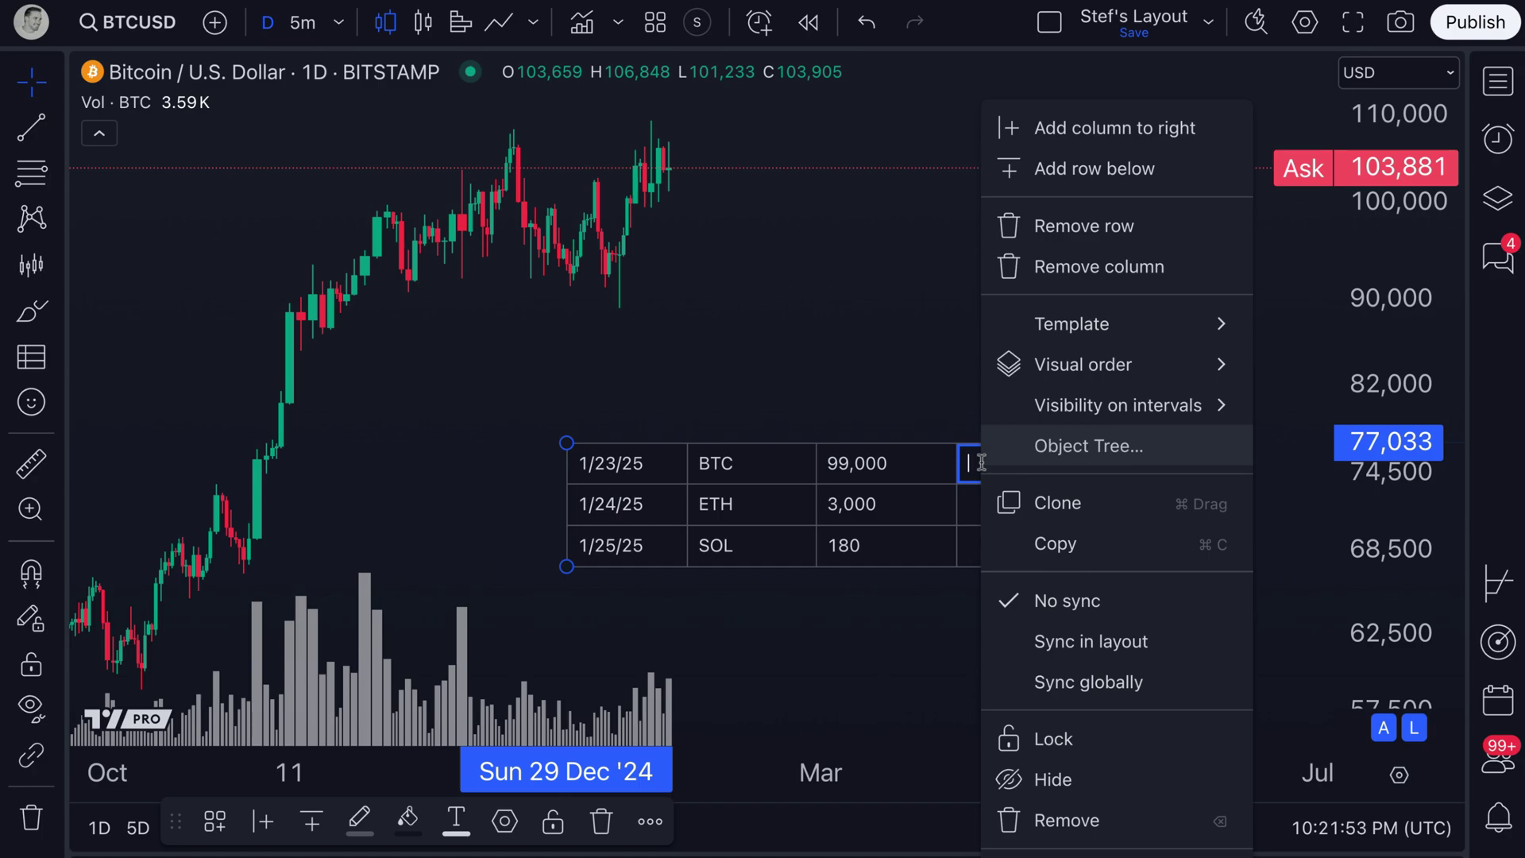
click(955, 391)
double_click(1007, 467)
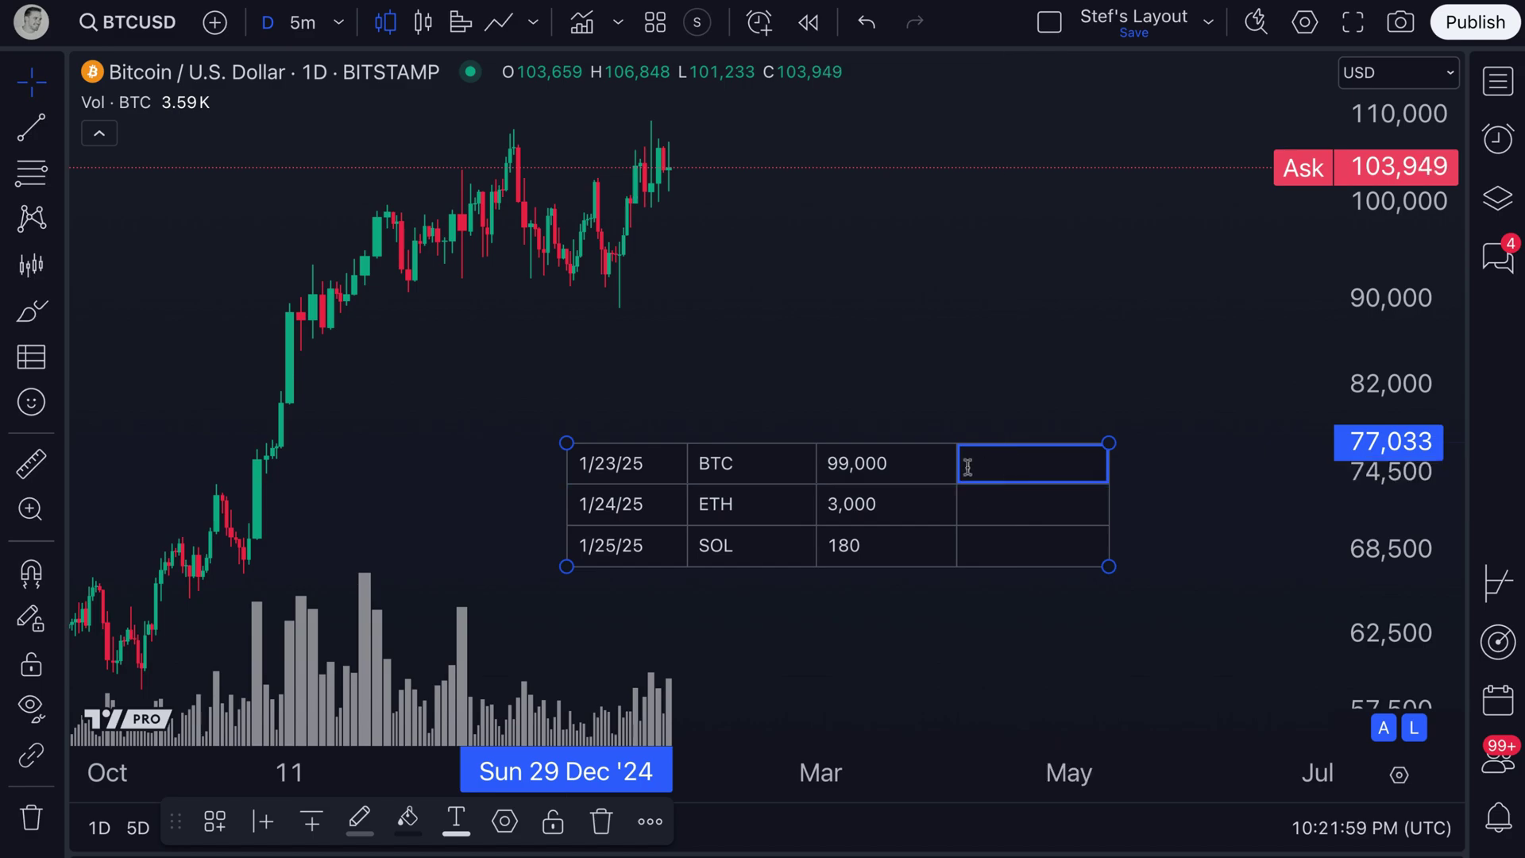
text(Lofve)
key(BackSpace)
key(BackSpace)
key(BackSpace)
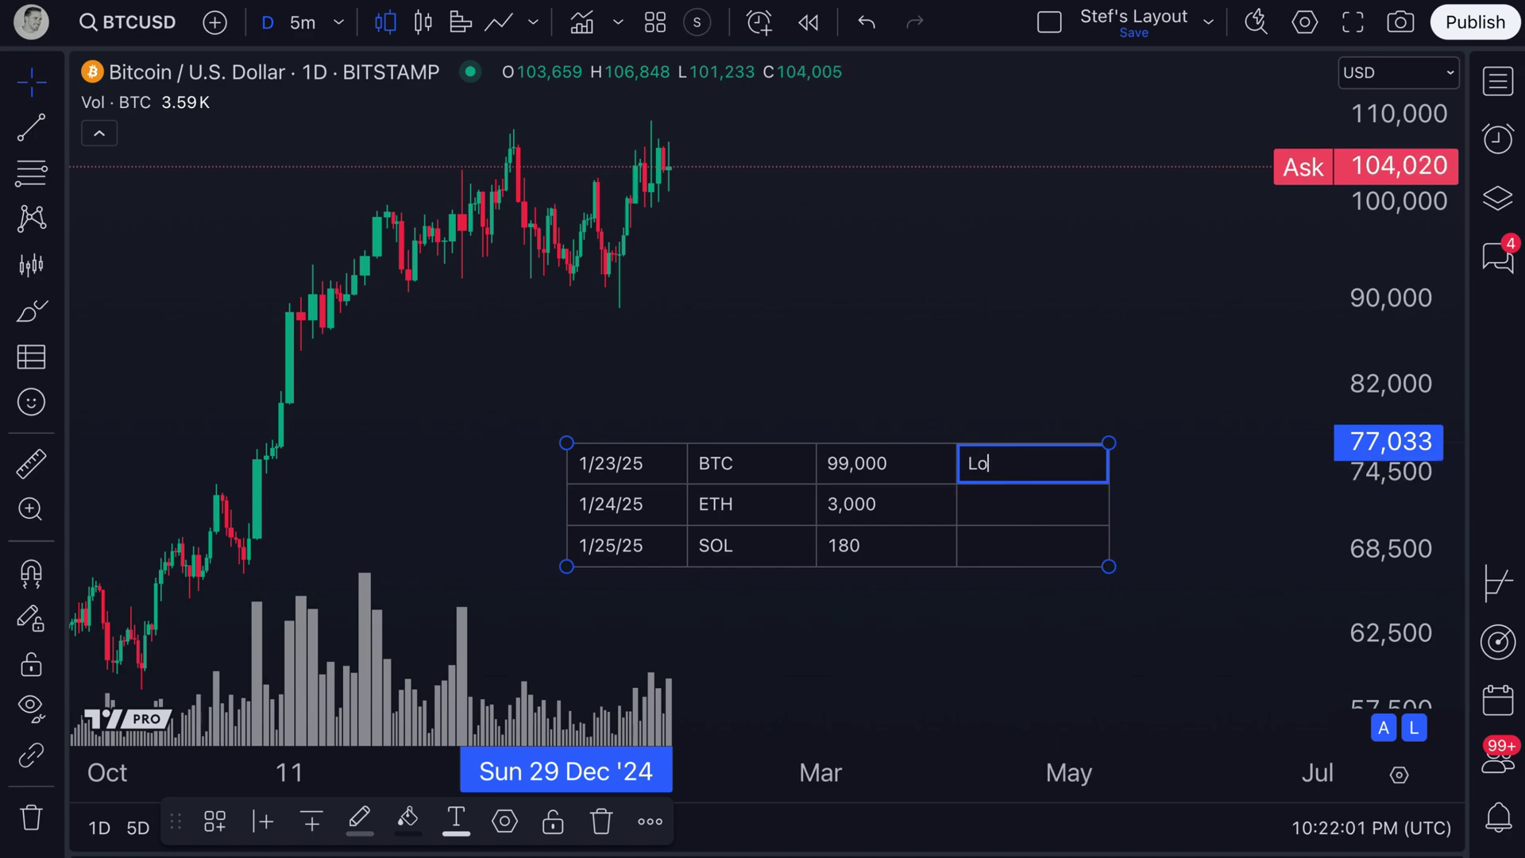
text(ved this entry)
click(1001, 531)
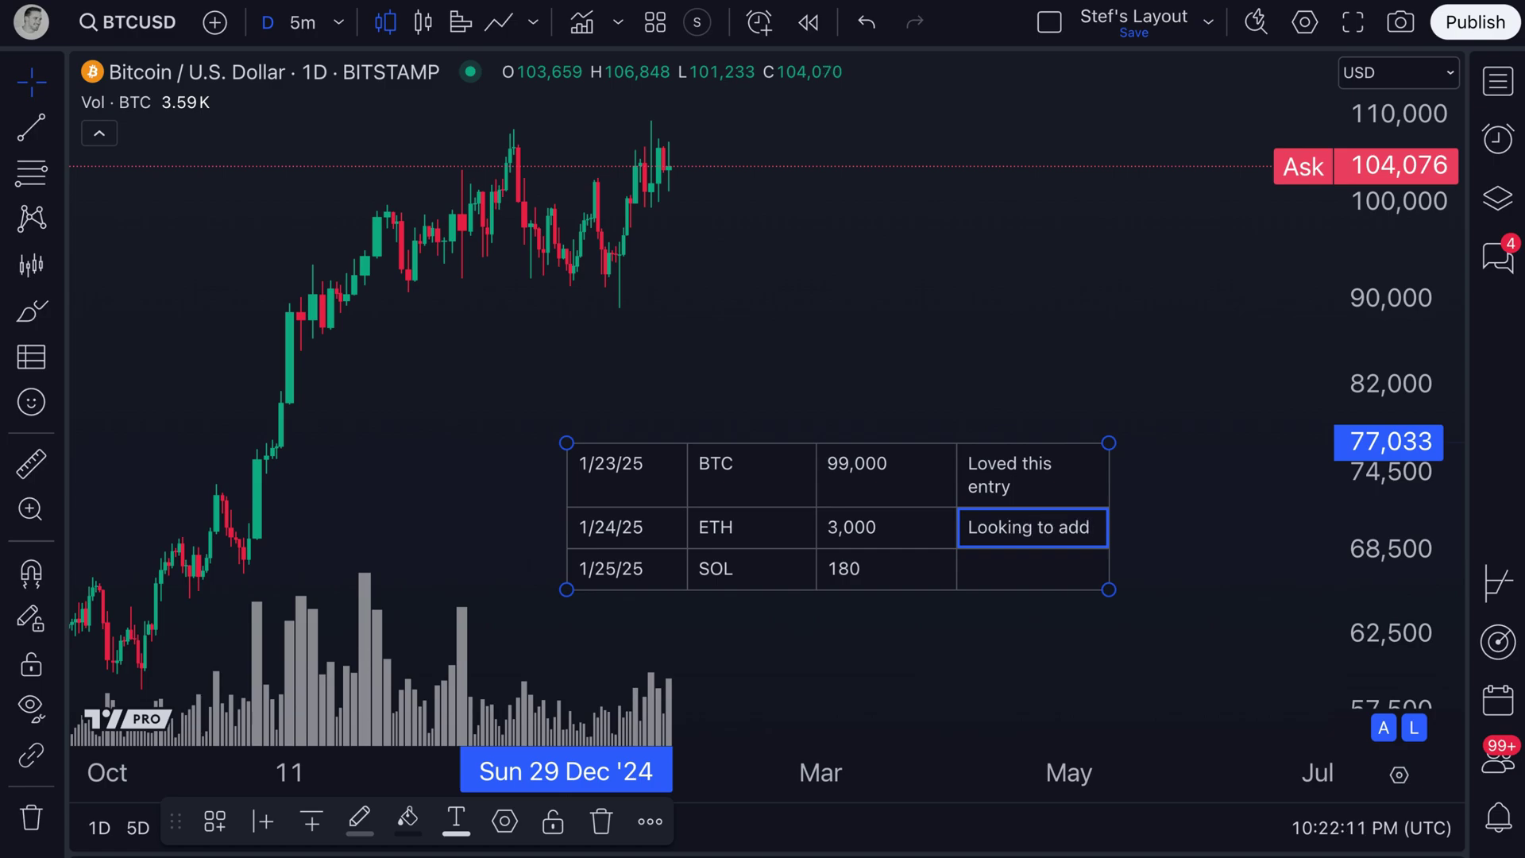
Enter the note "Waiting" for SOL and move the table so its upper-left corner is at about 74,621 on 17 Jan '25.
click(1017, 572)
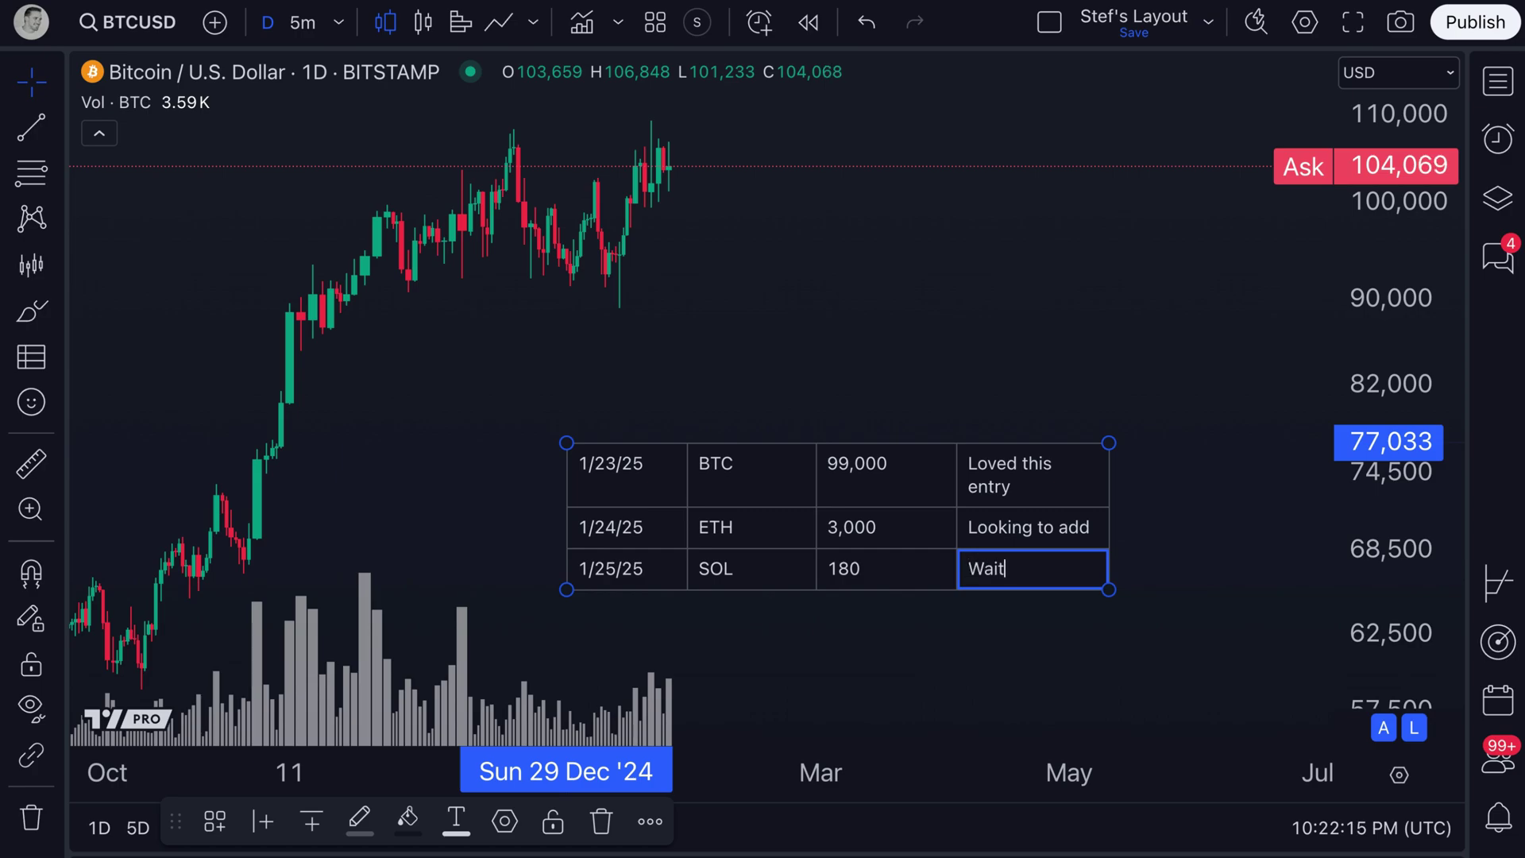
click(1014, 368)
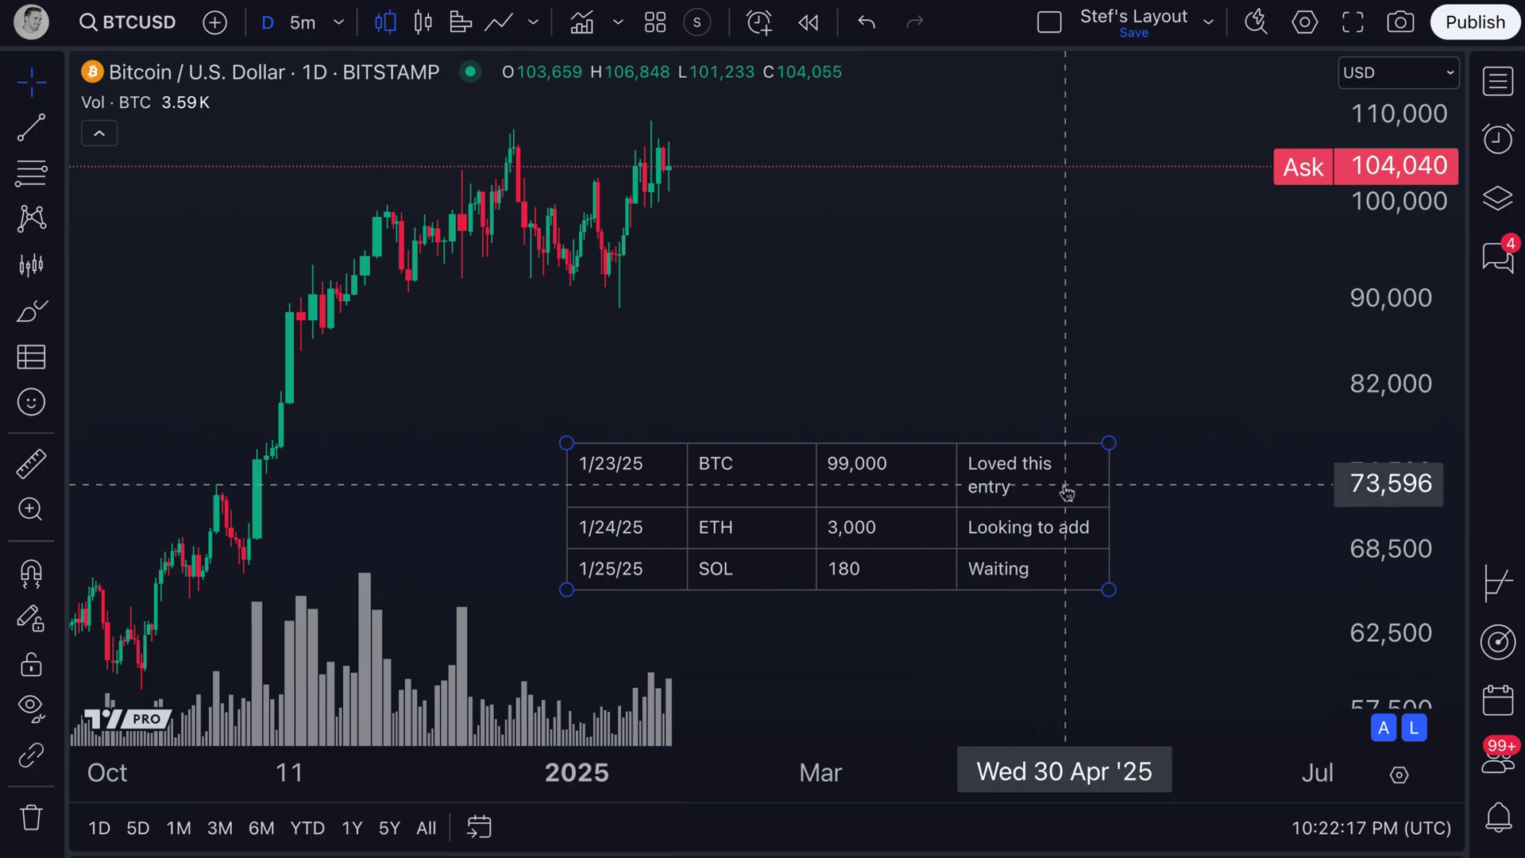
mouse_move(706, 524)
mouse_down()
mouse_move(779, 503)
mouse_move(881, 578)
mouse_move(842, 576)
mouse_move(906, 600)
mouse_move(869, 603)
mouse_move(875, 627)
mouse_move(805, 543)
mouse_up()
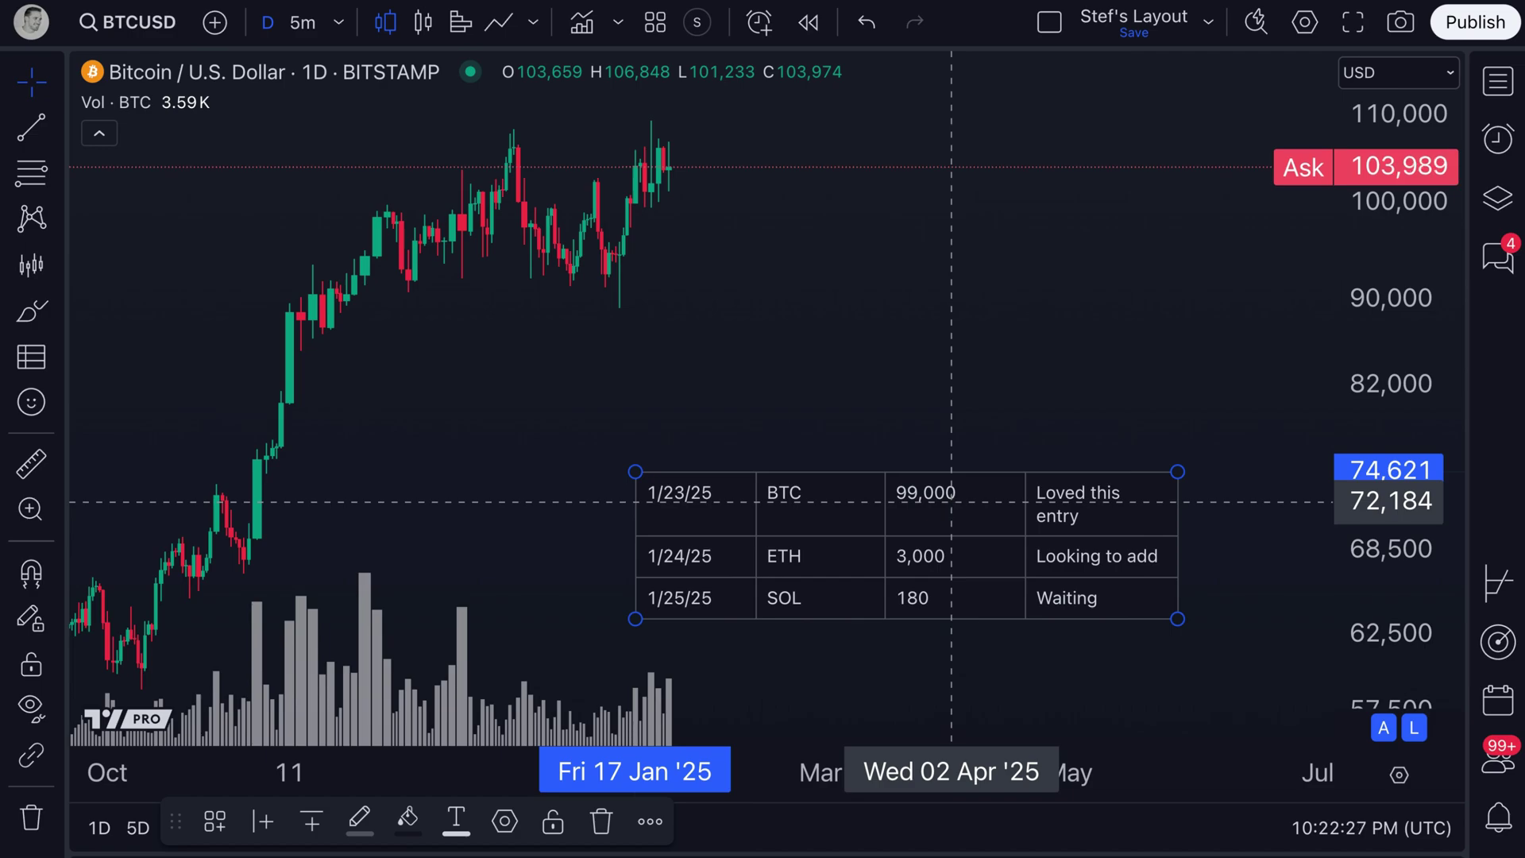
Open the table's style settings and move the dialog clear of the table.
click(662, 482)
double_click(837, 488)
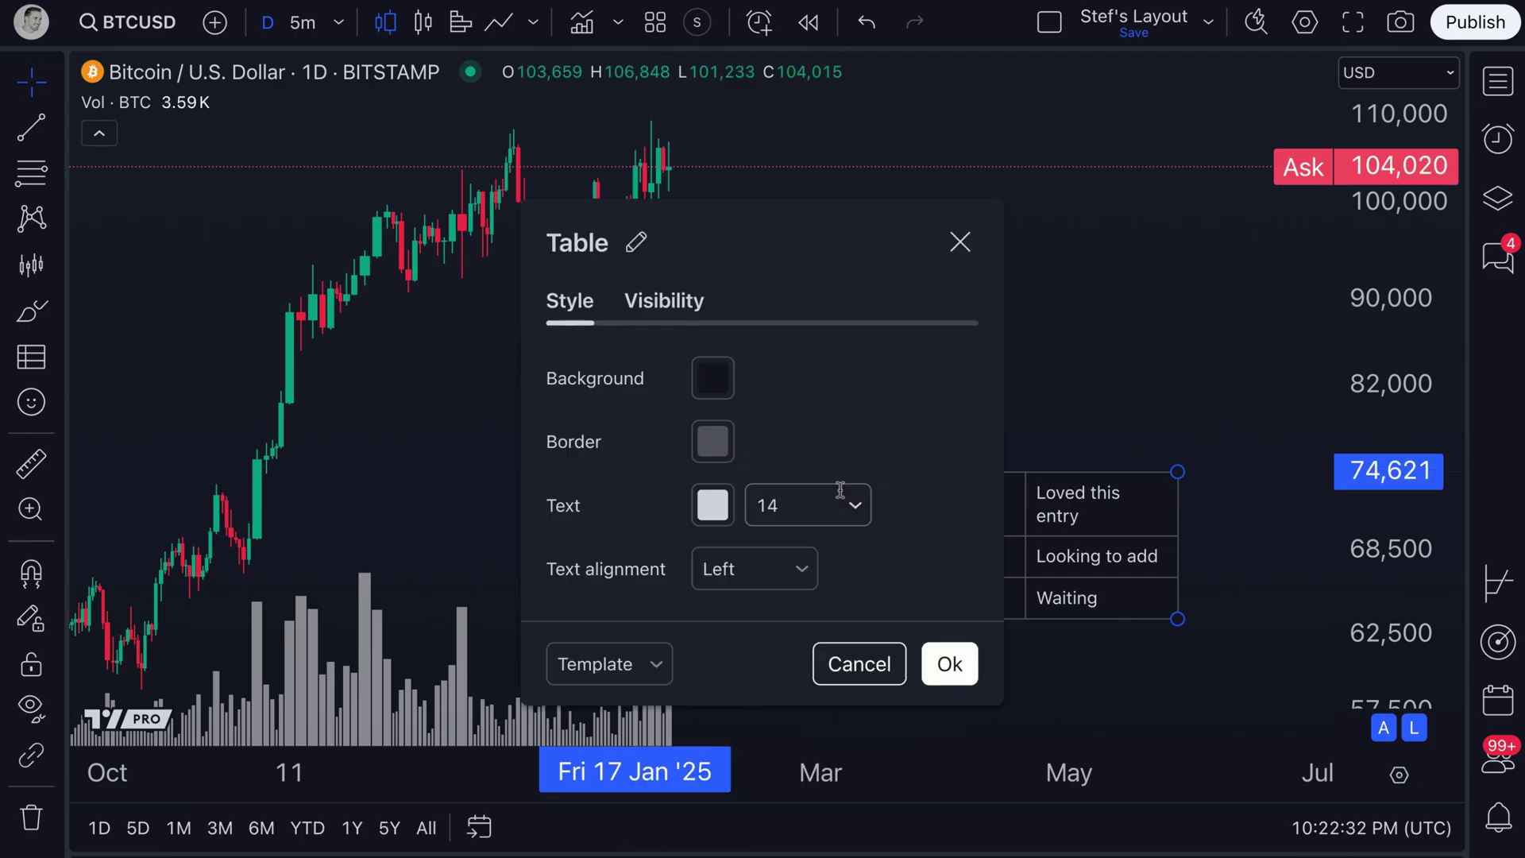
drag(840, 261, 424, 221)
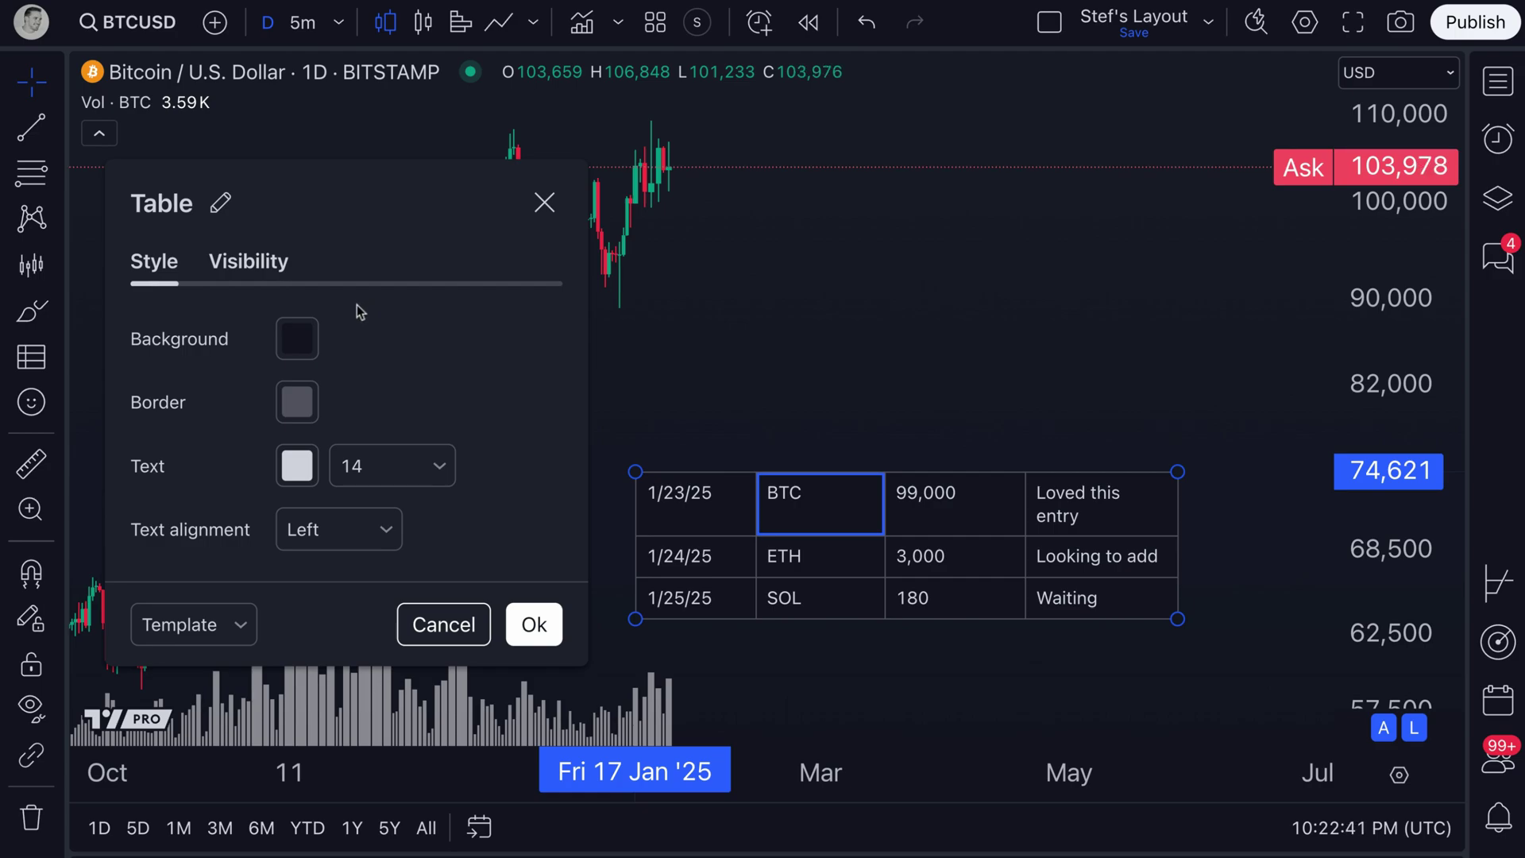
Try out background colours for the table, from red, orange and yellow through blue and purple to pink and dark purple shades.
click(308, 345)
click(302, 419)
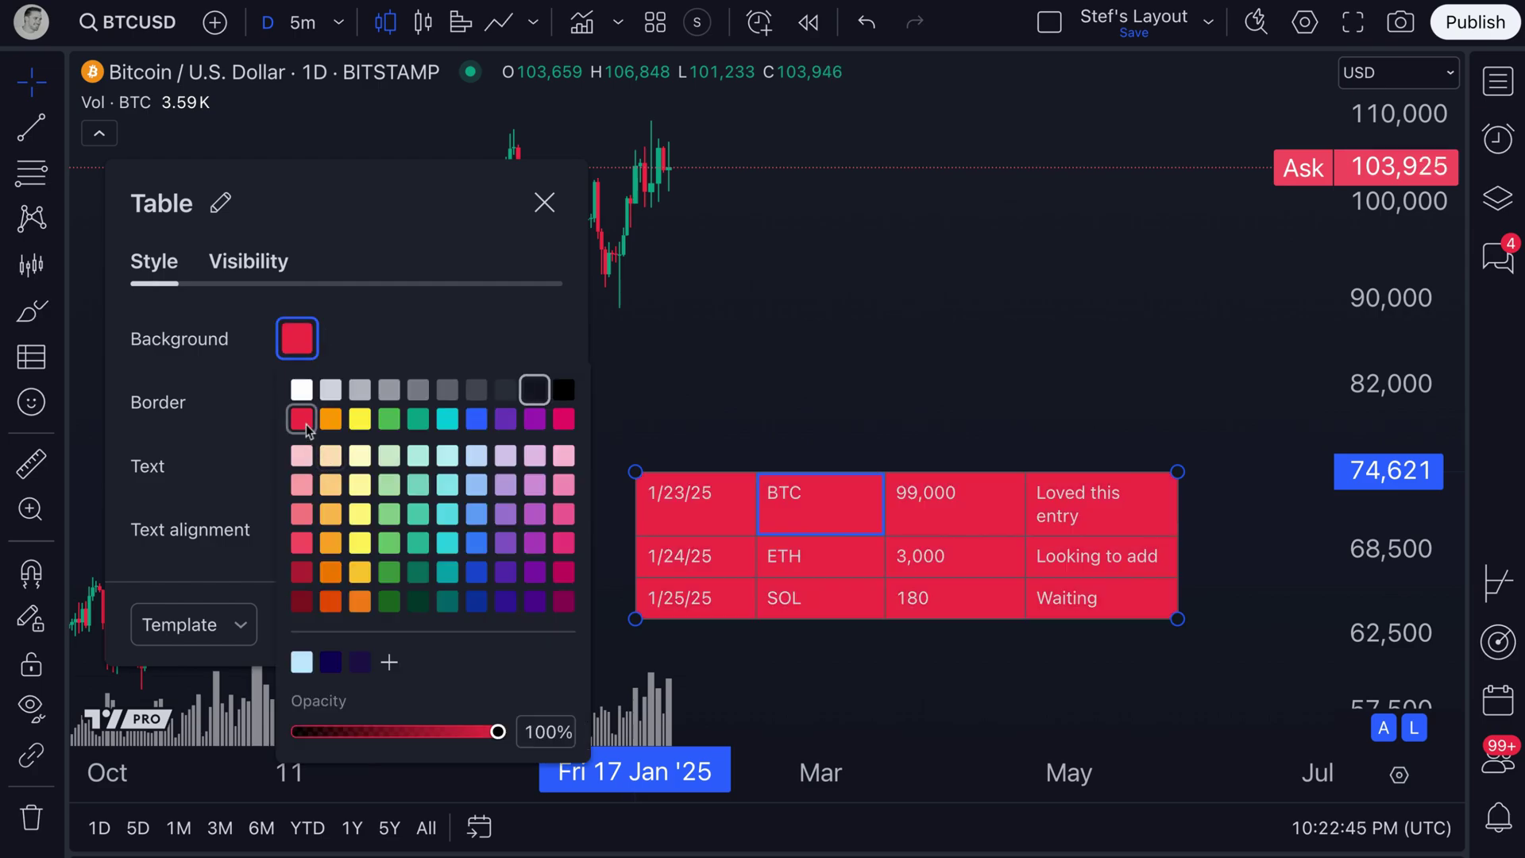
click(331, 419)
click(360, 419)
click(419, 421)
click(476, 419)
click(504, 421)
click(533, 424)
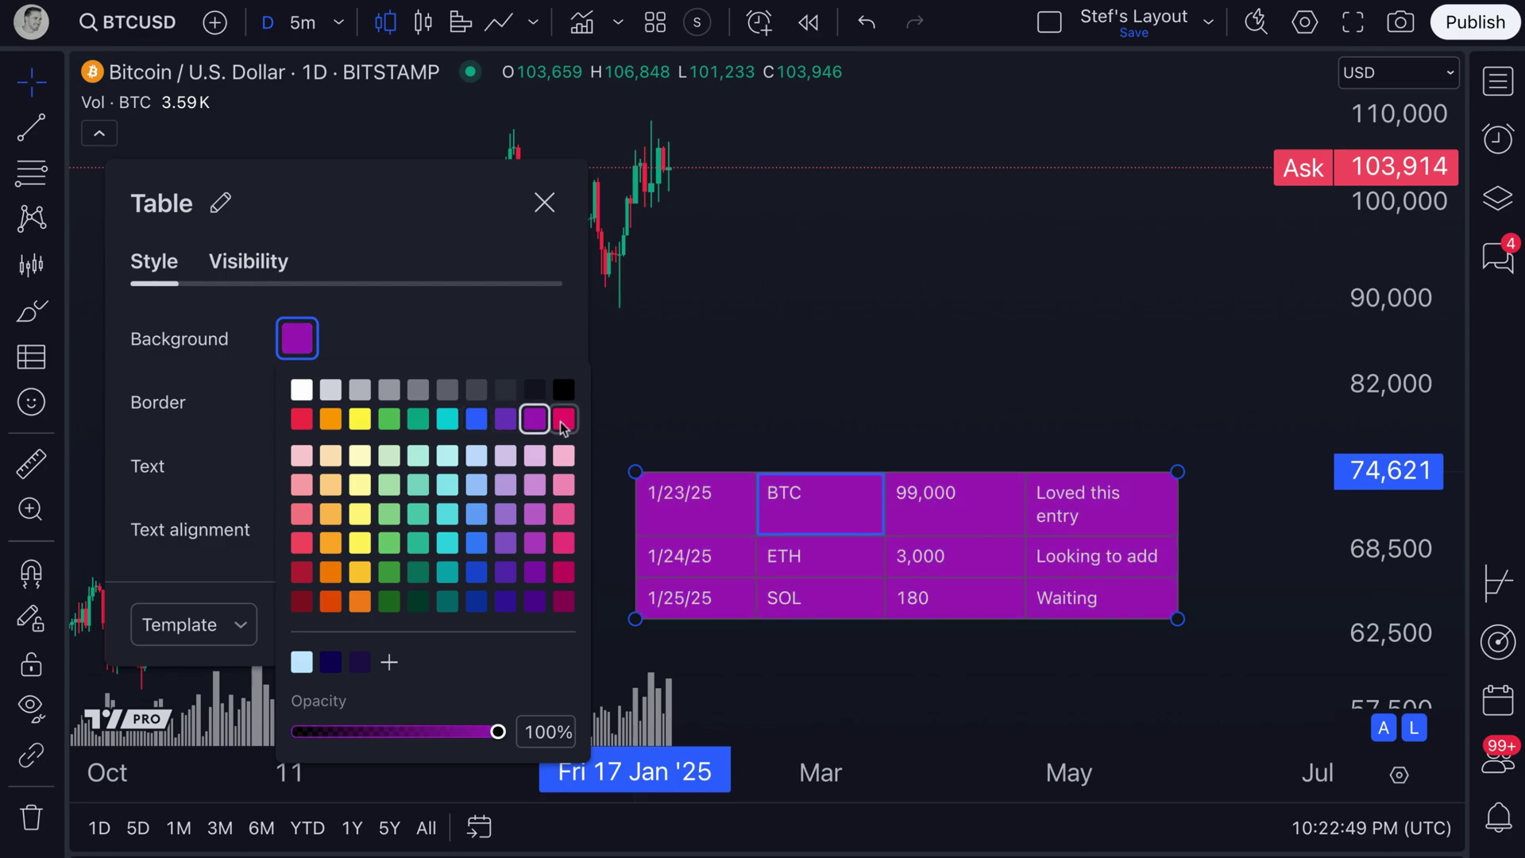
click(564, 456)
click(564, 484)
click(564, 514)
click(564, 543)
click(565, 572)
click(564, 602)
click(535, 601)
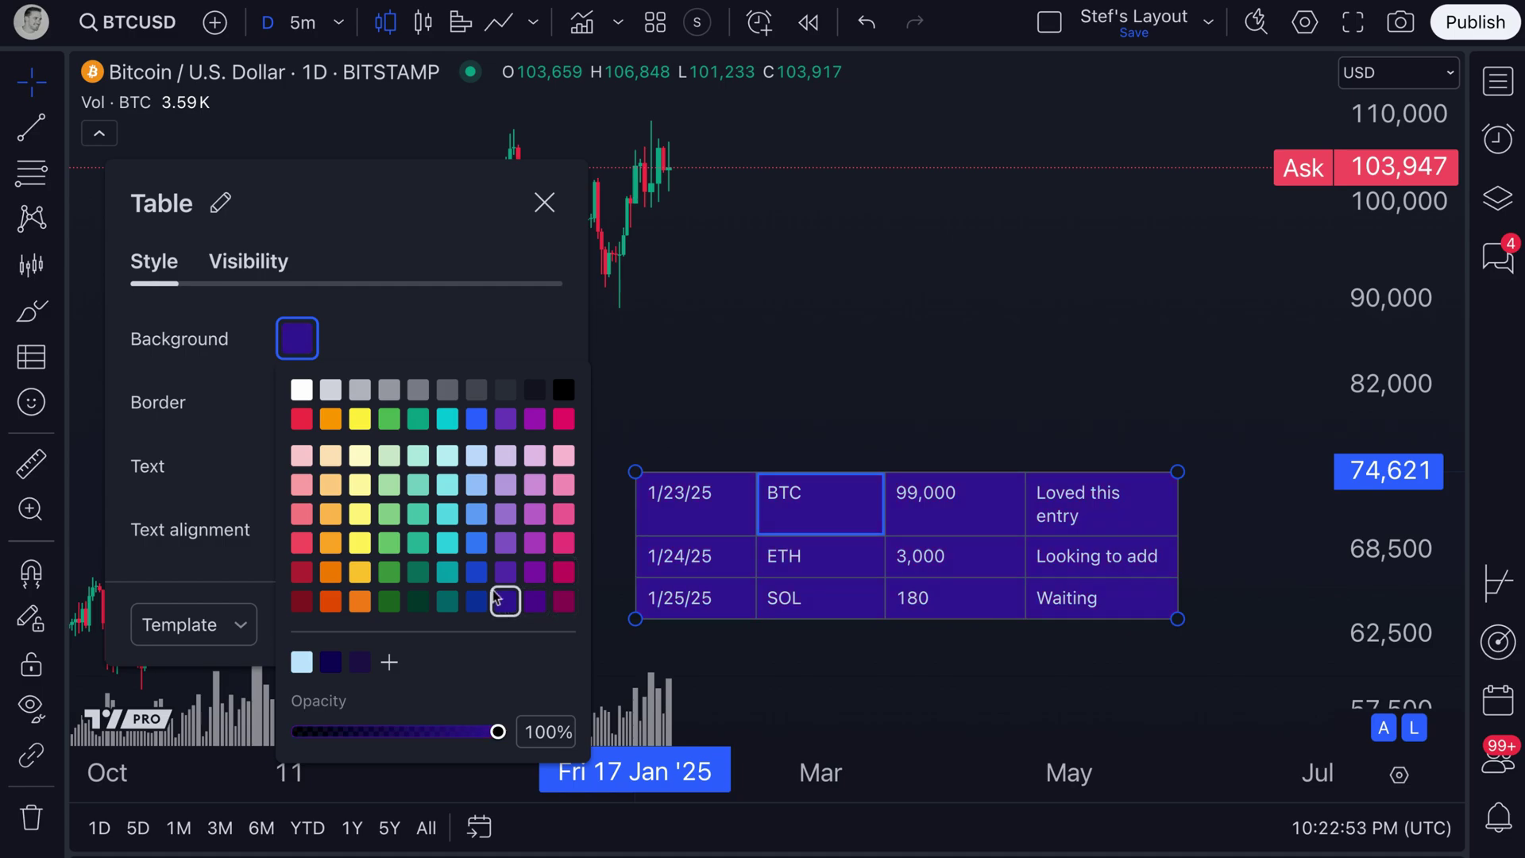
Set the table's background to the darkest blue shade in the palette.
click(449, 604)
click(478, 599)
click(505, 603)
click(479, 602)
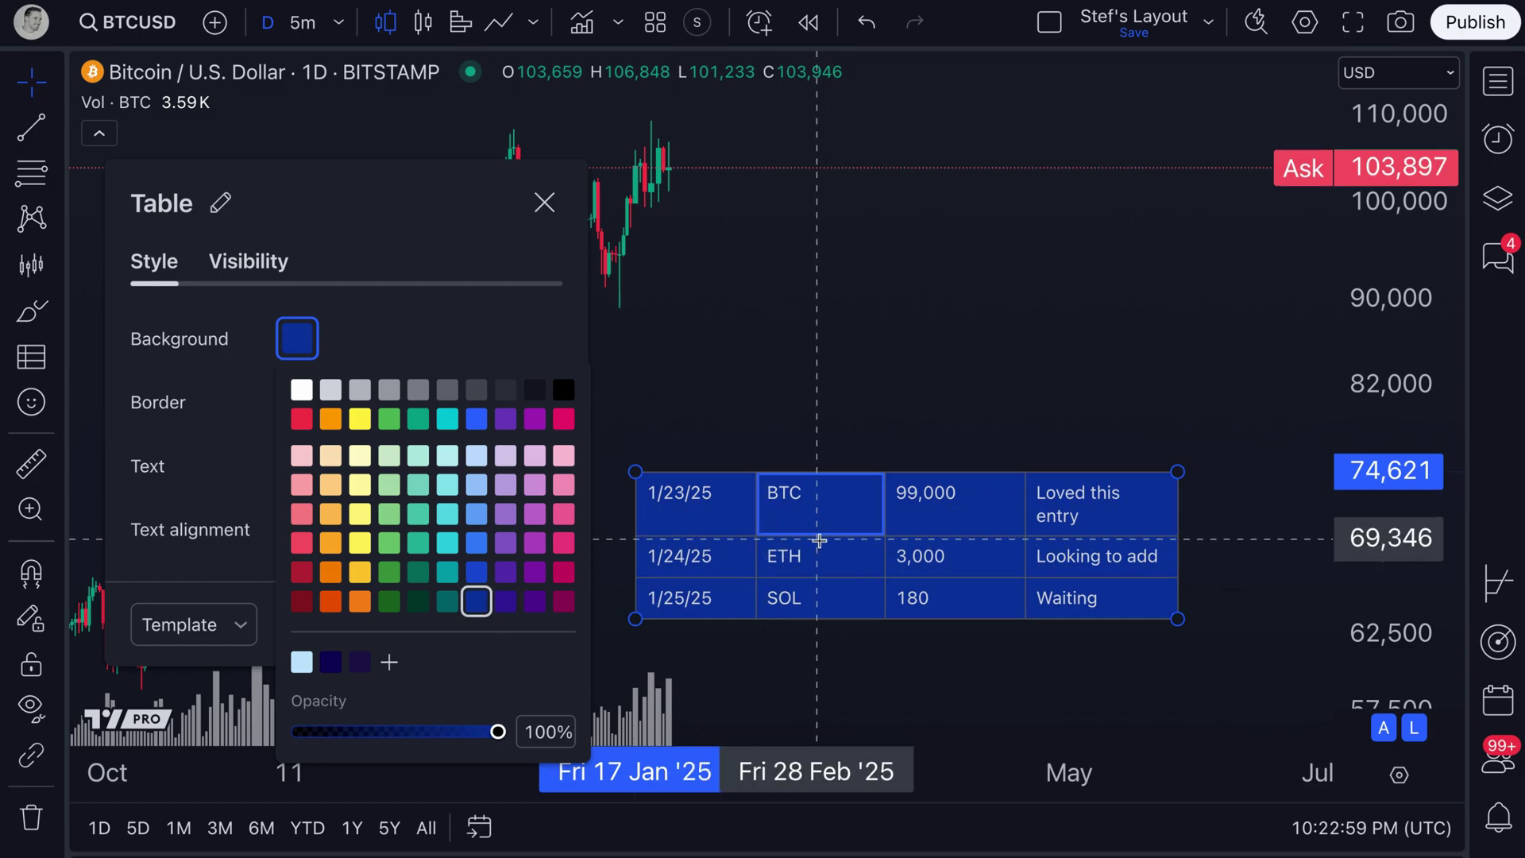
click(414, 342)
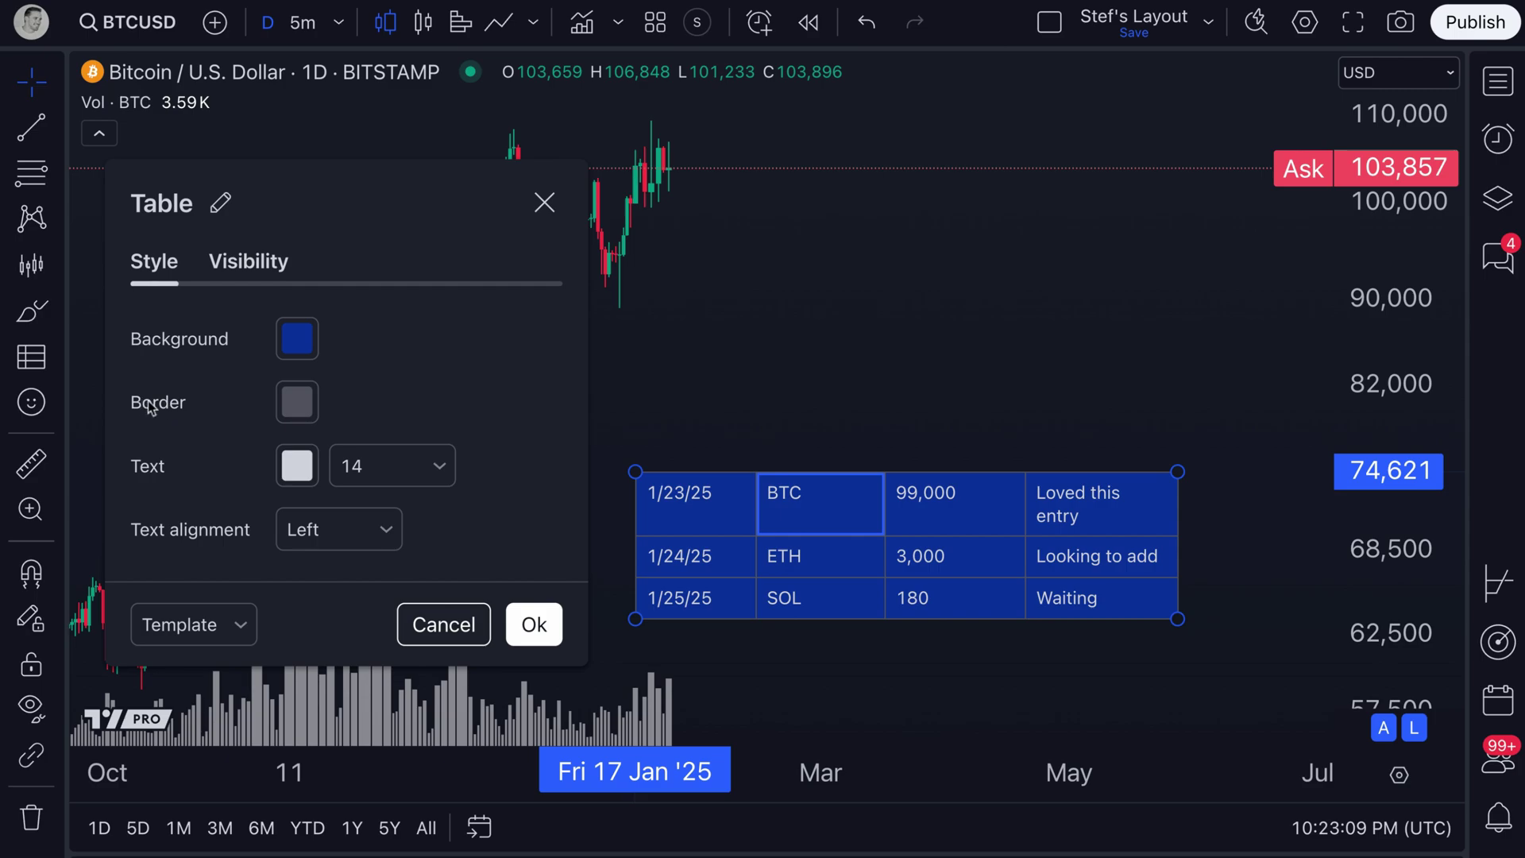
Set both the table's border colour and its text colour to white.
click(293, 409)
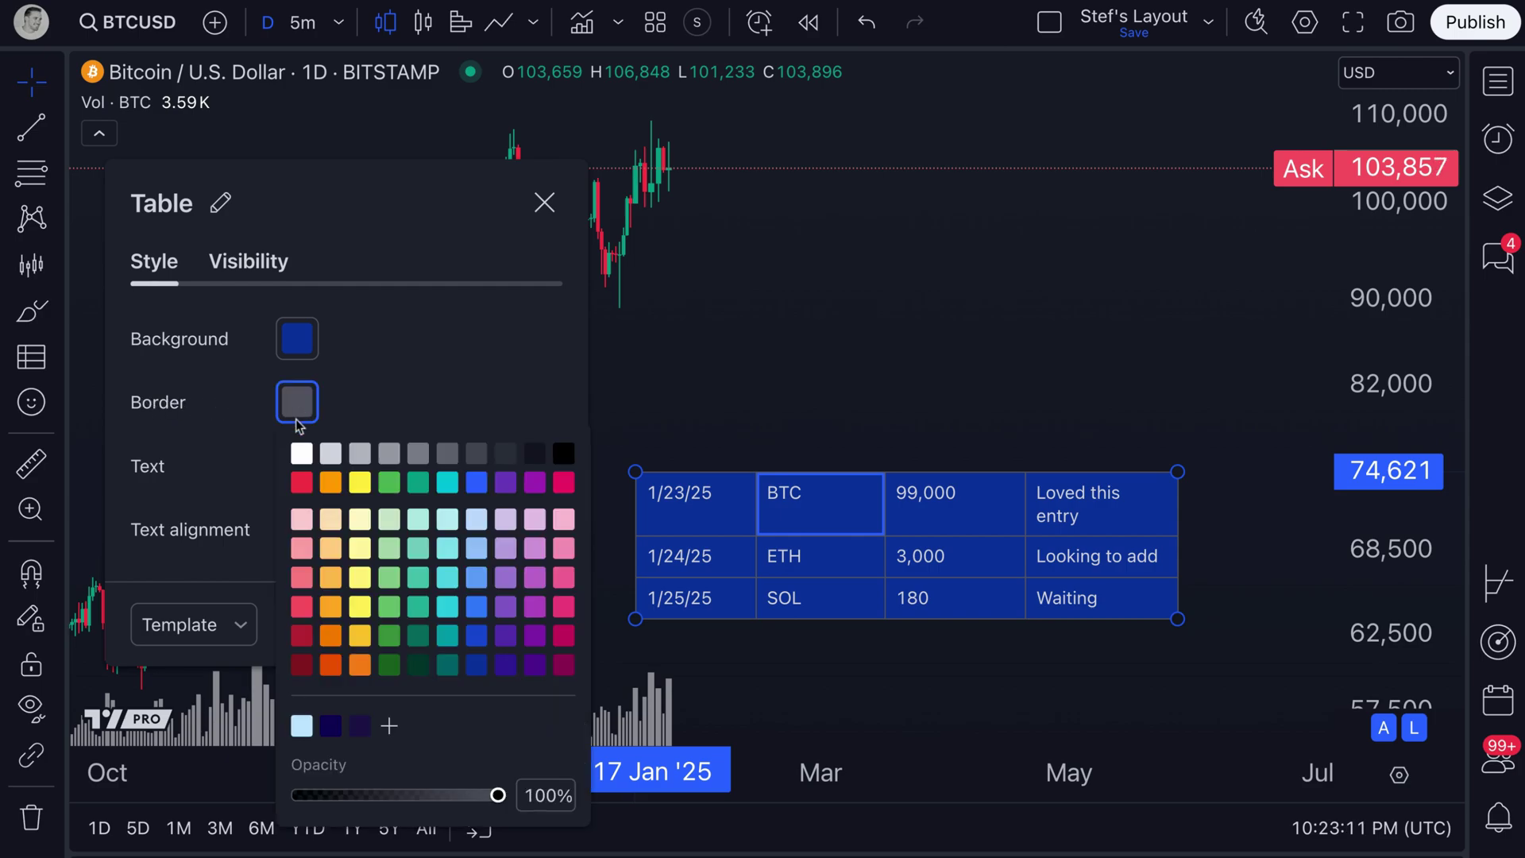
click(302, 453)
click(467, 340)
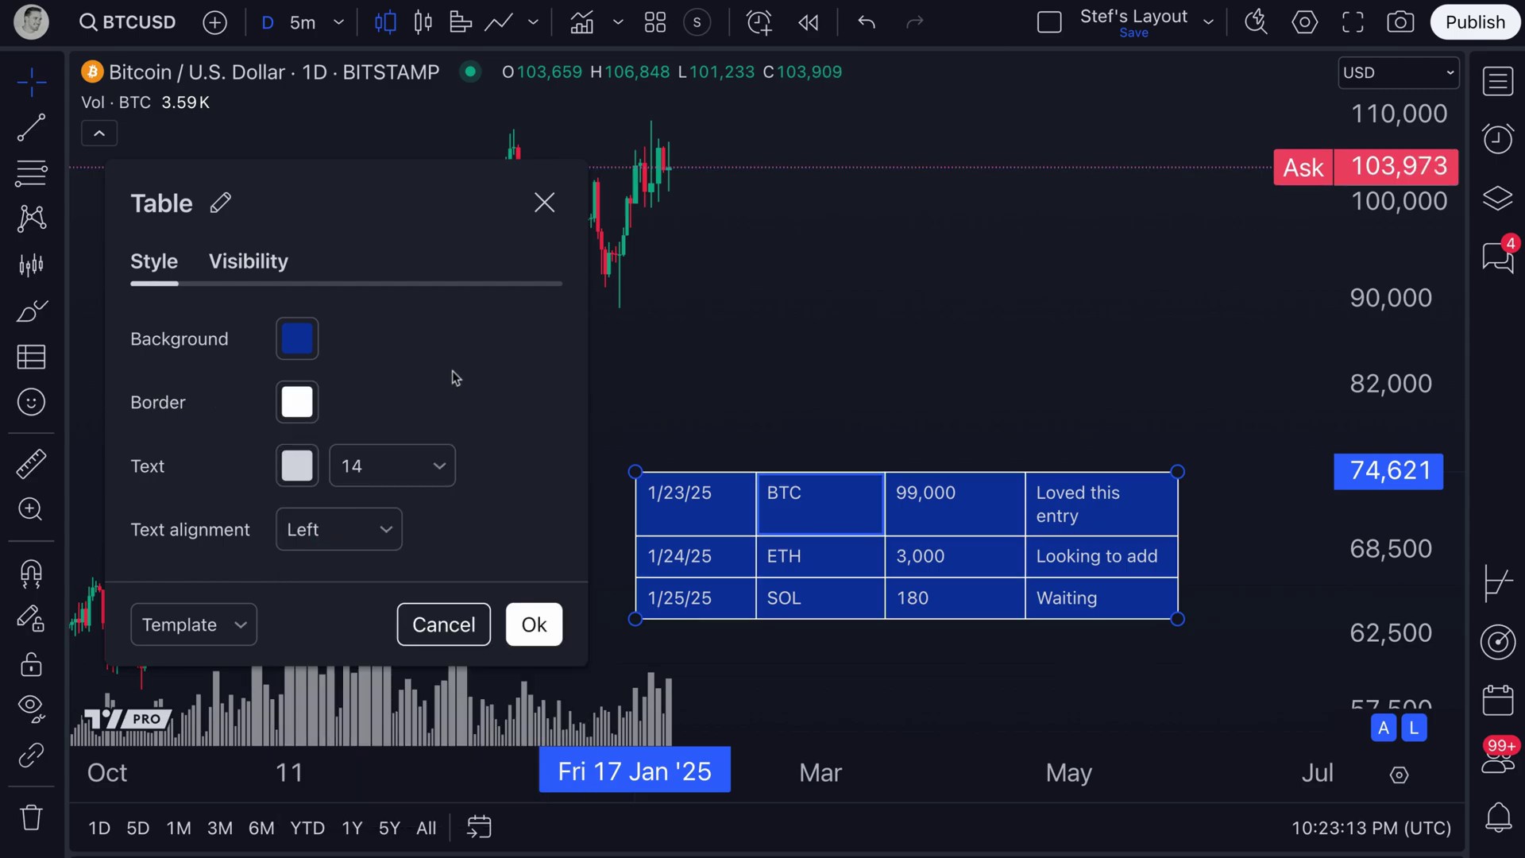
click(307, 471)
click(302, 518)
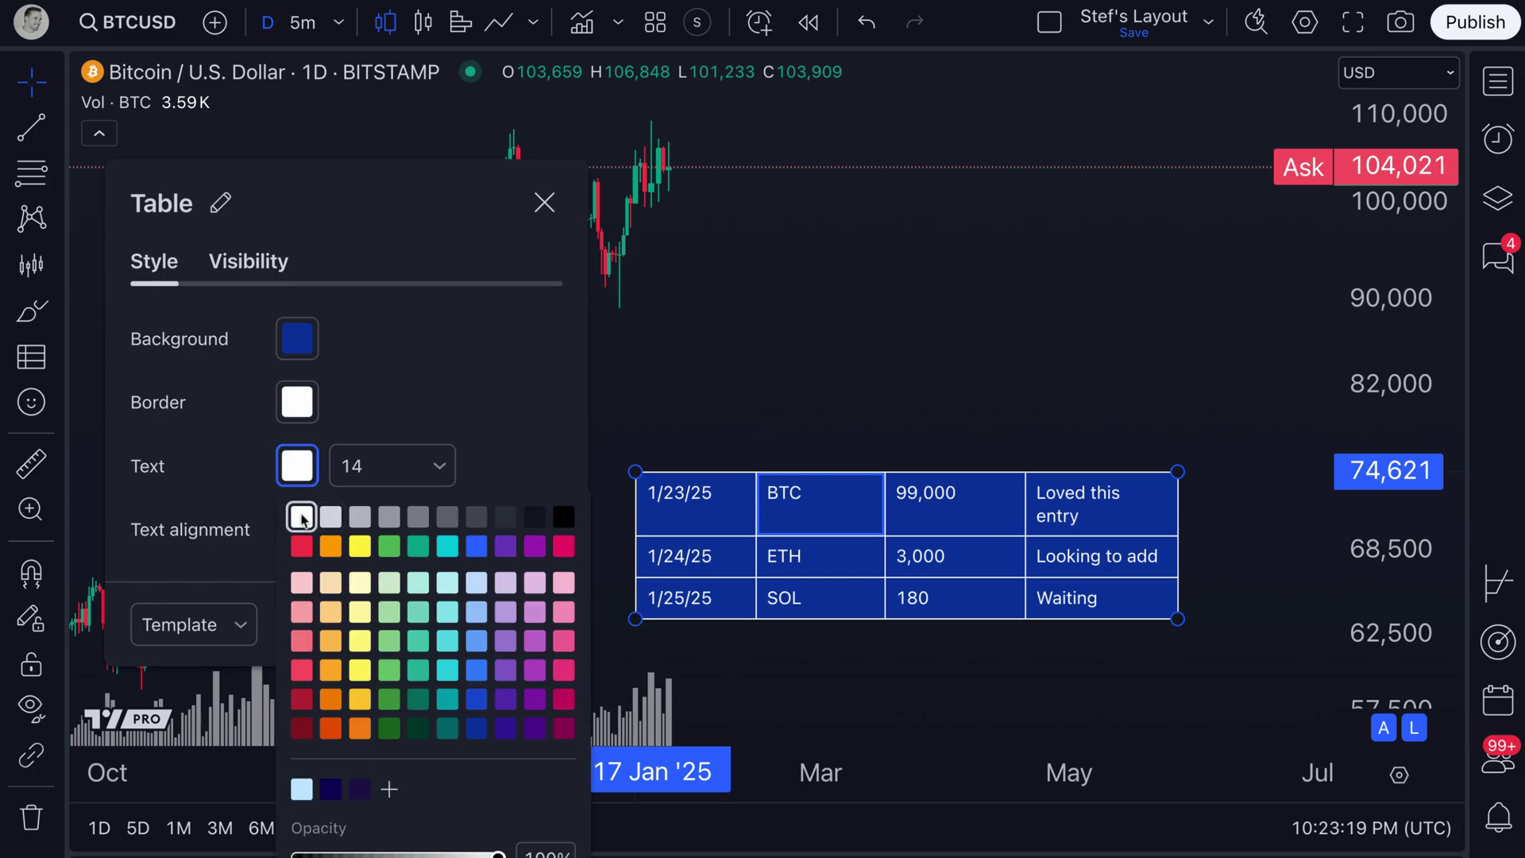
click(427, 432)
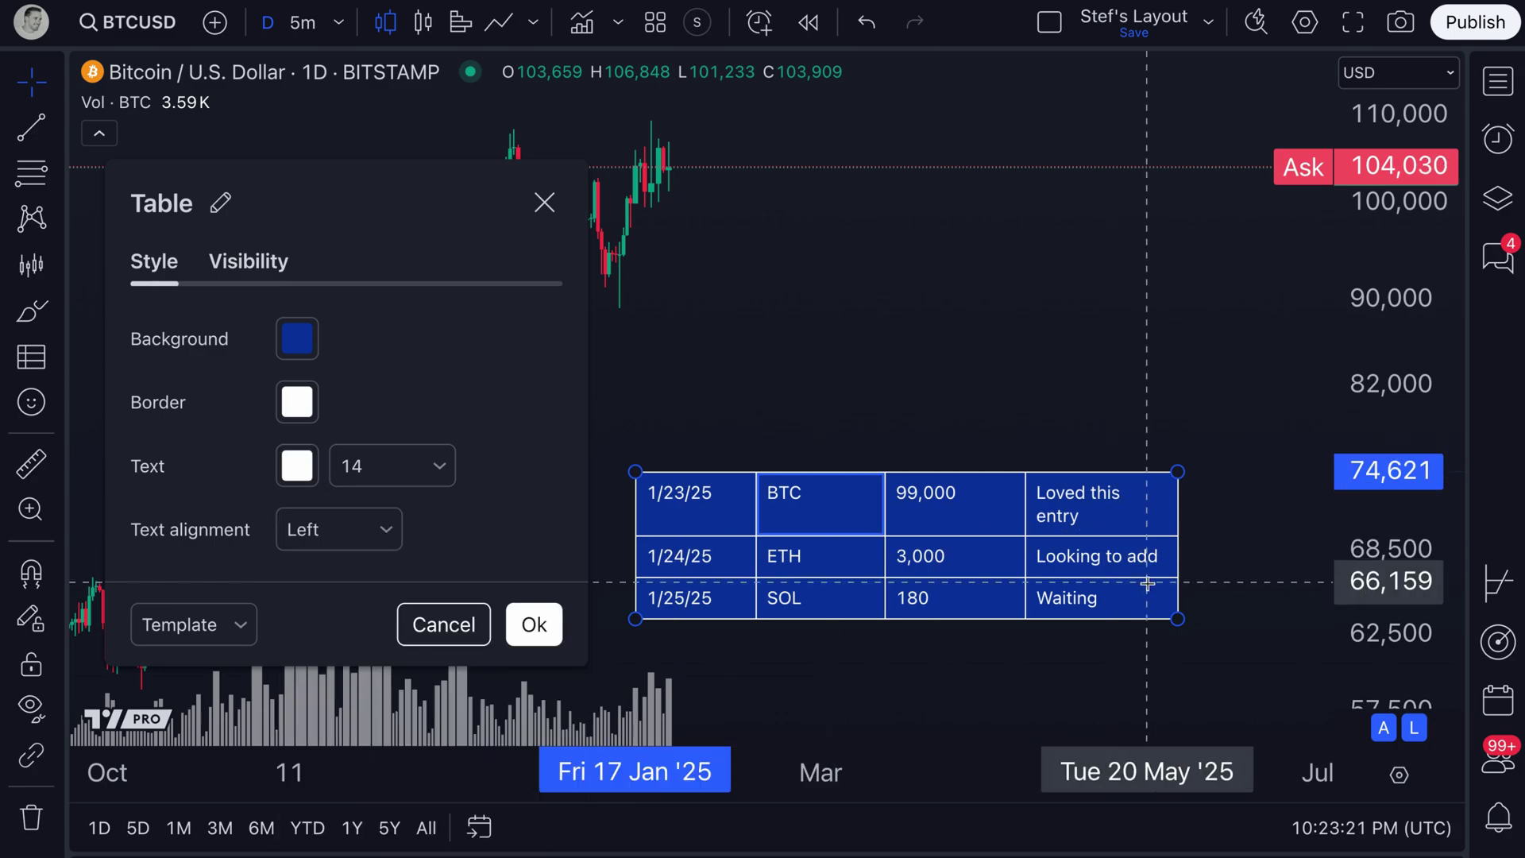
Try text sizes 10 and 8 for the table, settle on 11, and close the settings.
click(298, 465)
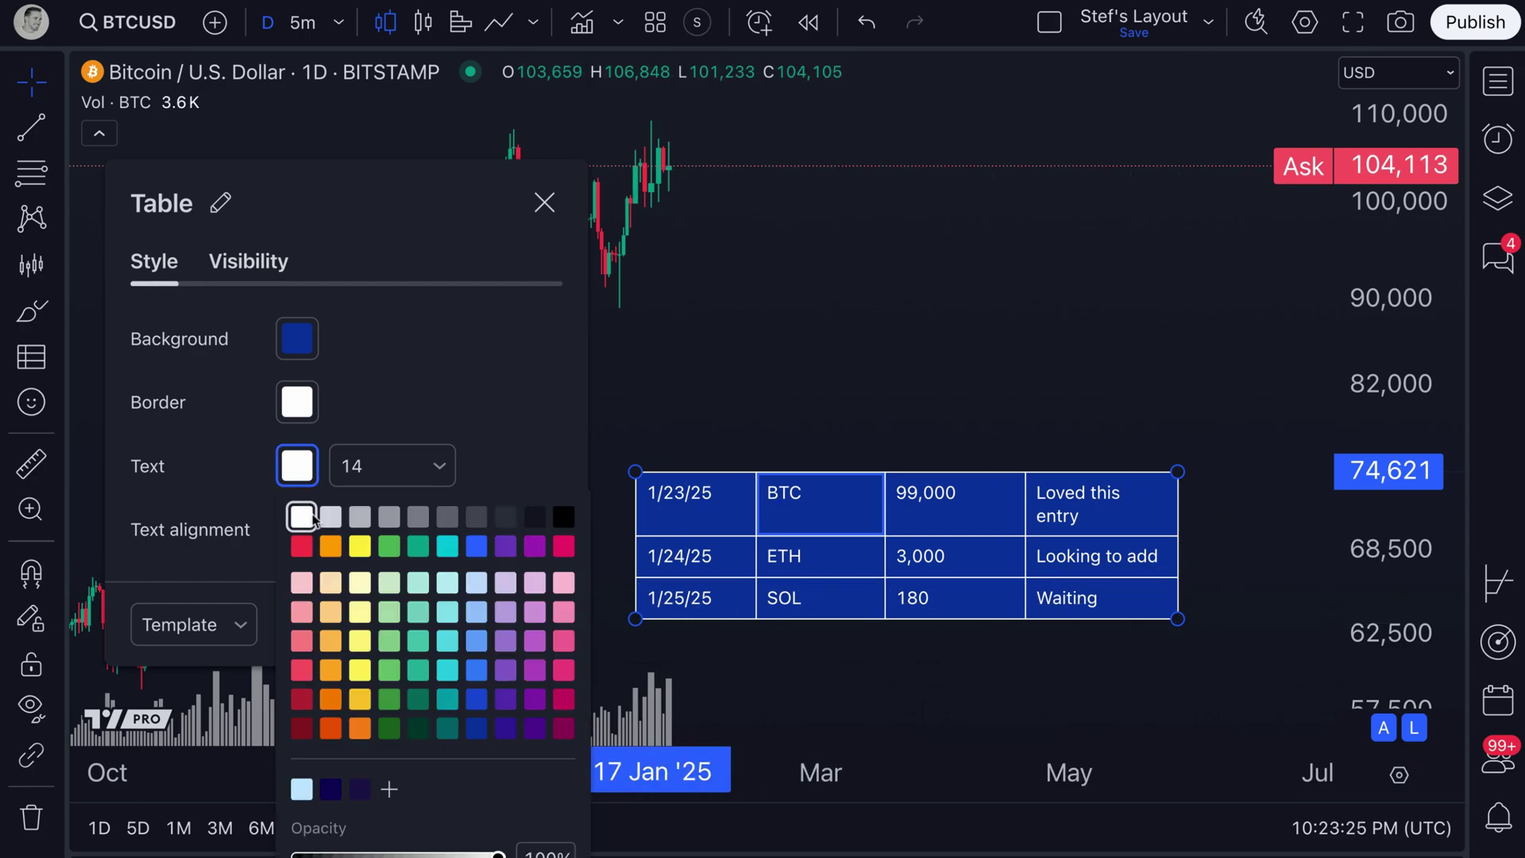
click(394, 460)
click(442, 462)
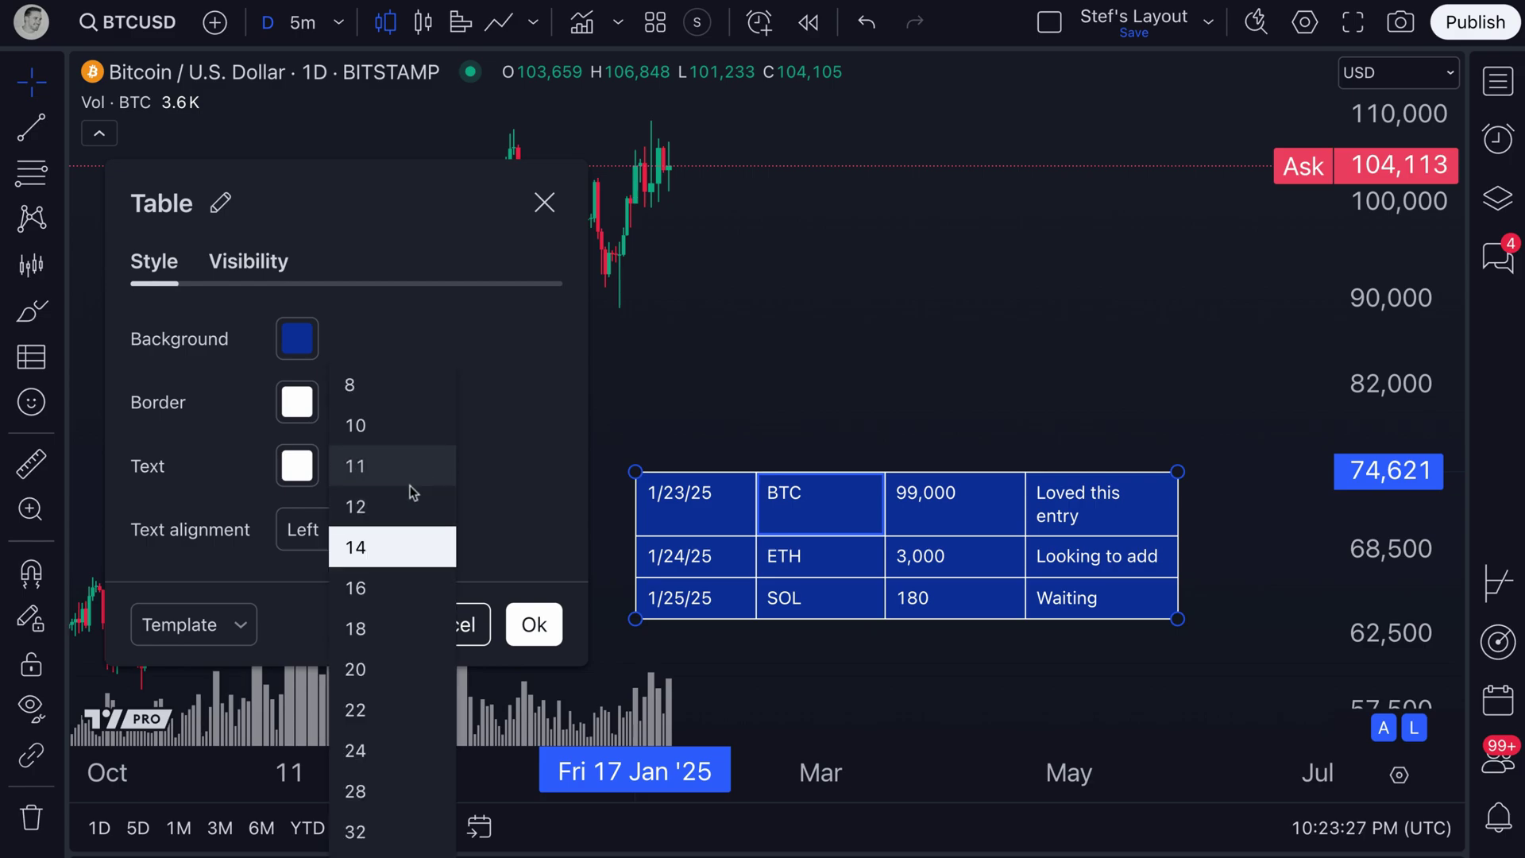
click(403, 437)
click(385, 453)
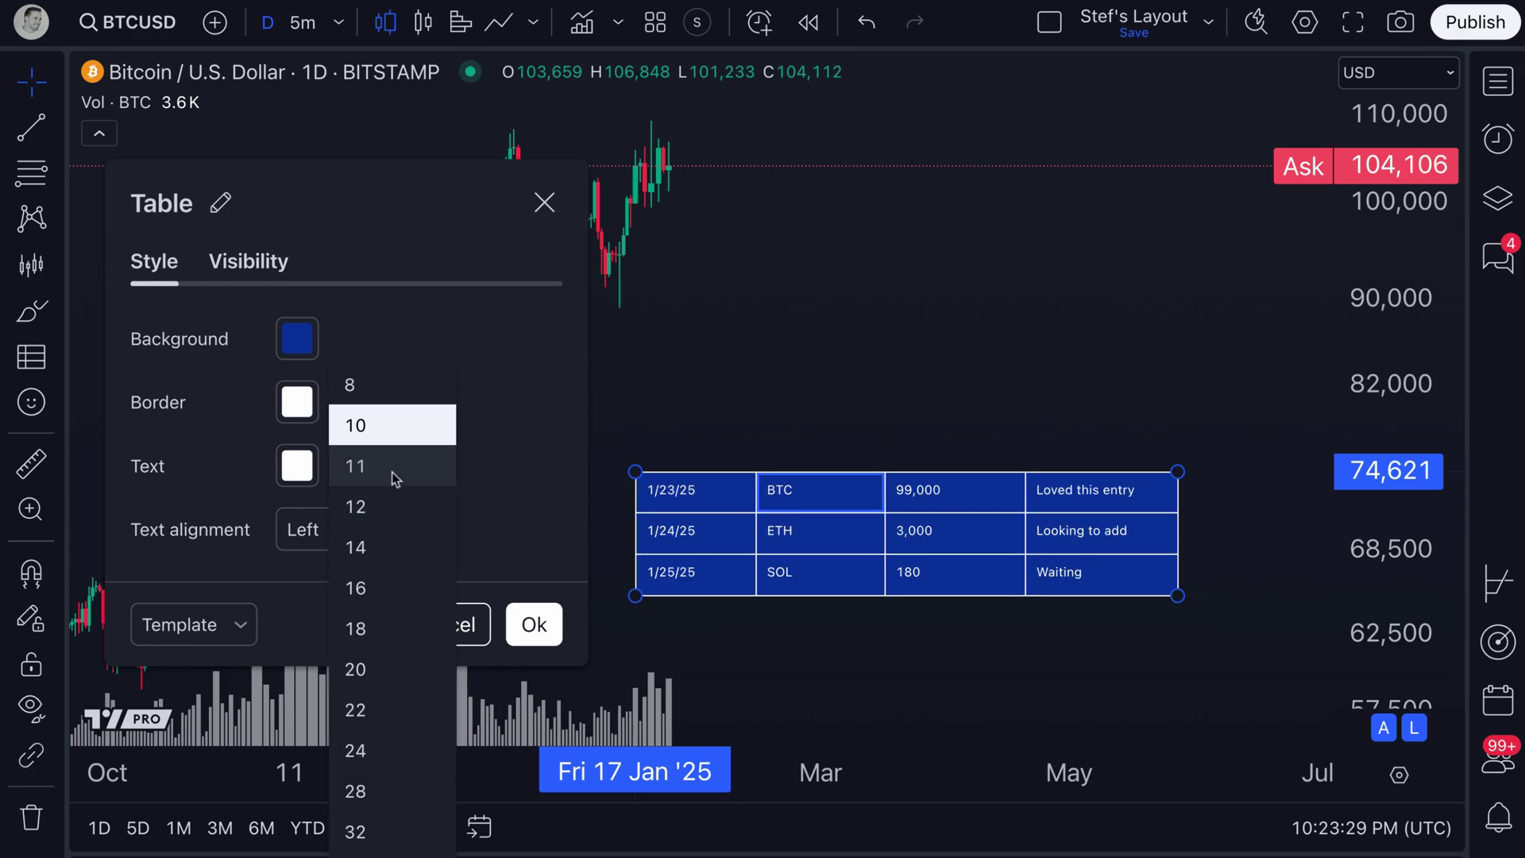
click(390, 382)
click(392, 449)
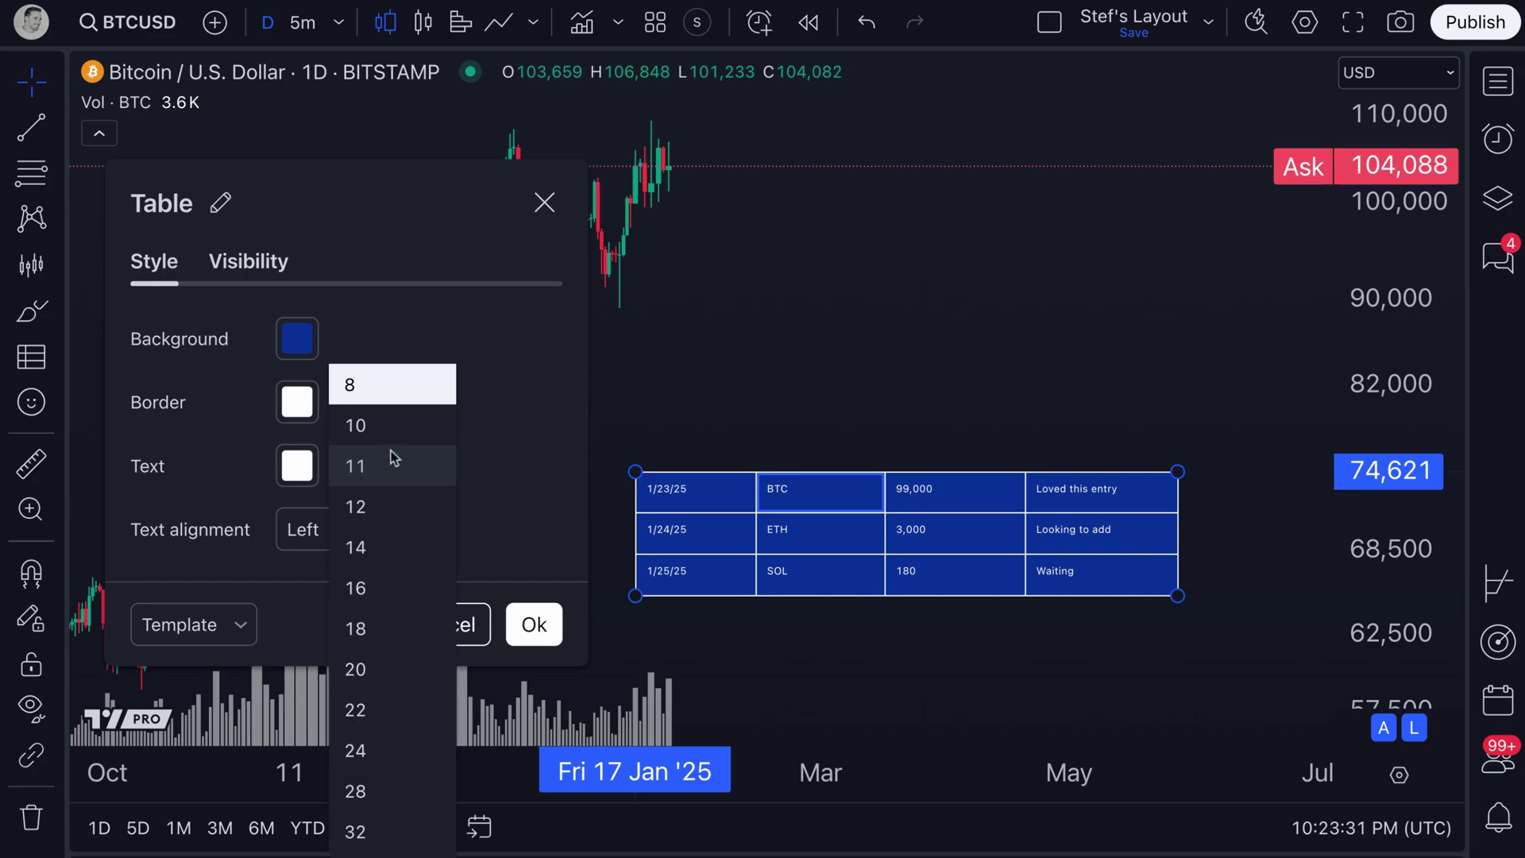
click(405, 470)
click(483, 381)
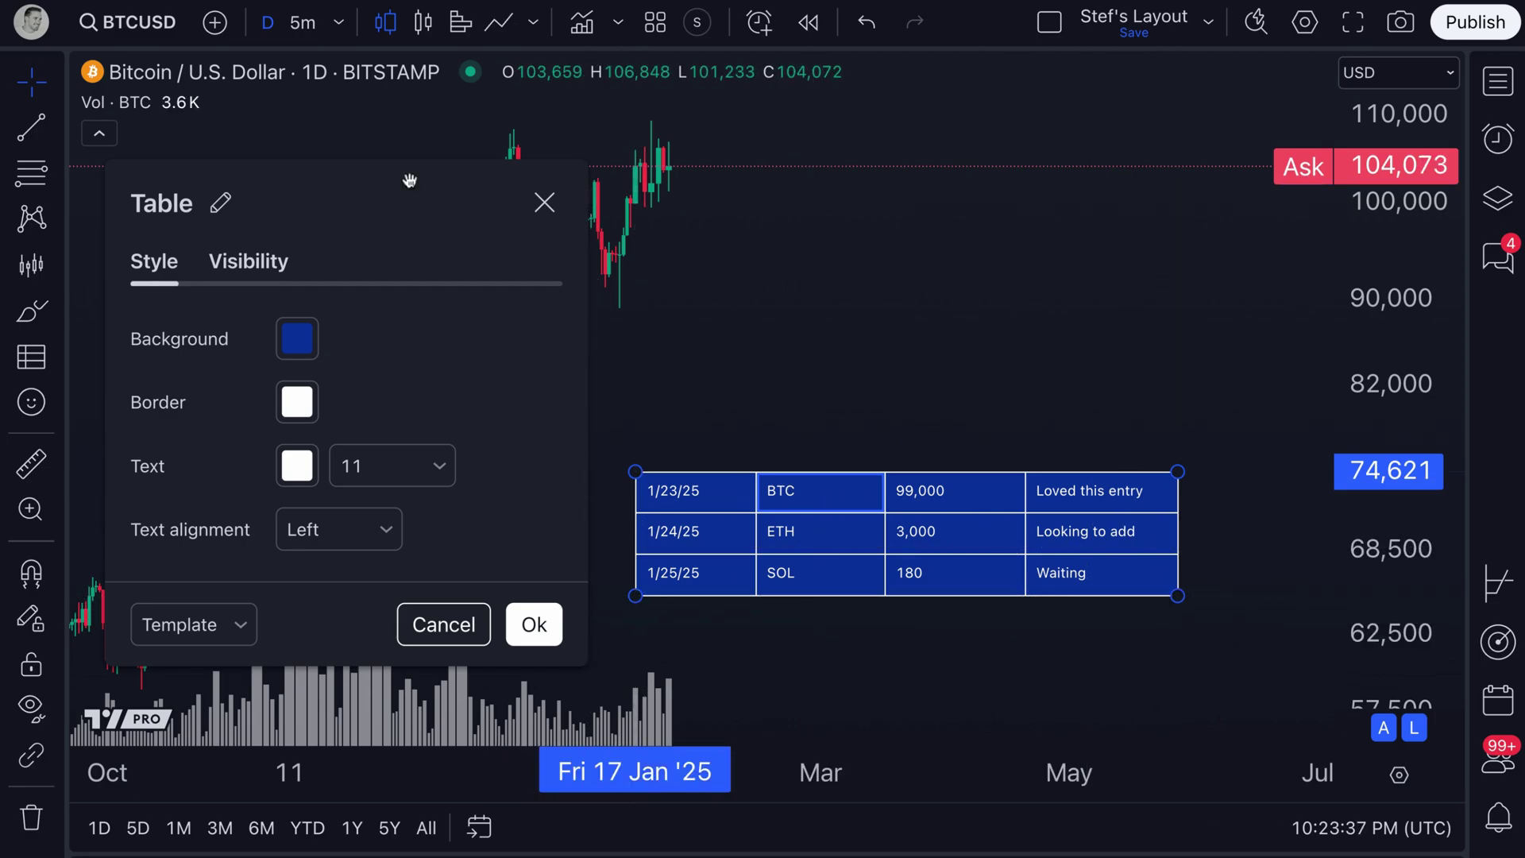
click(544, 203)
Shrink the table slightly and move it so its upper-left corner is at about 62,346 on 29 Jan '25.
drag(1178, 589, 1103, 581)
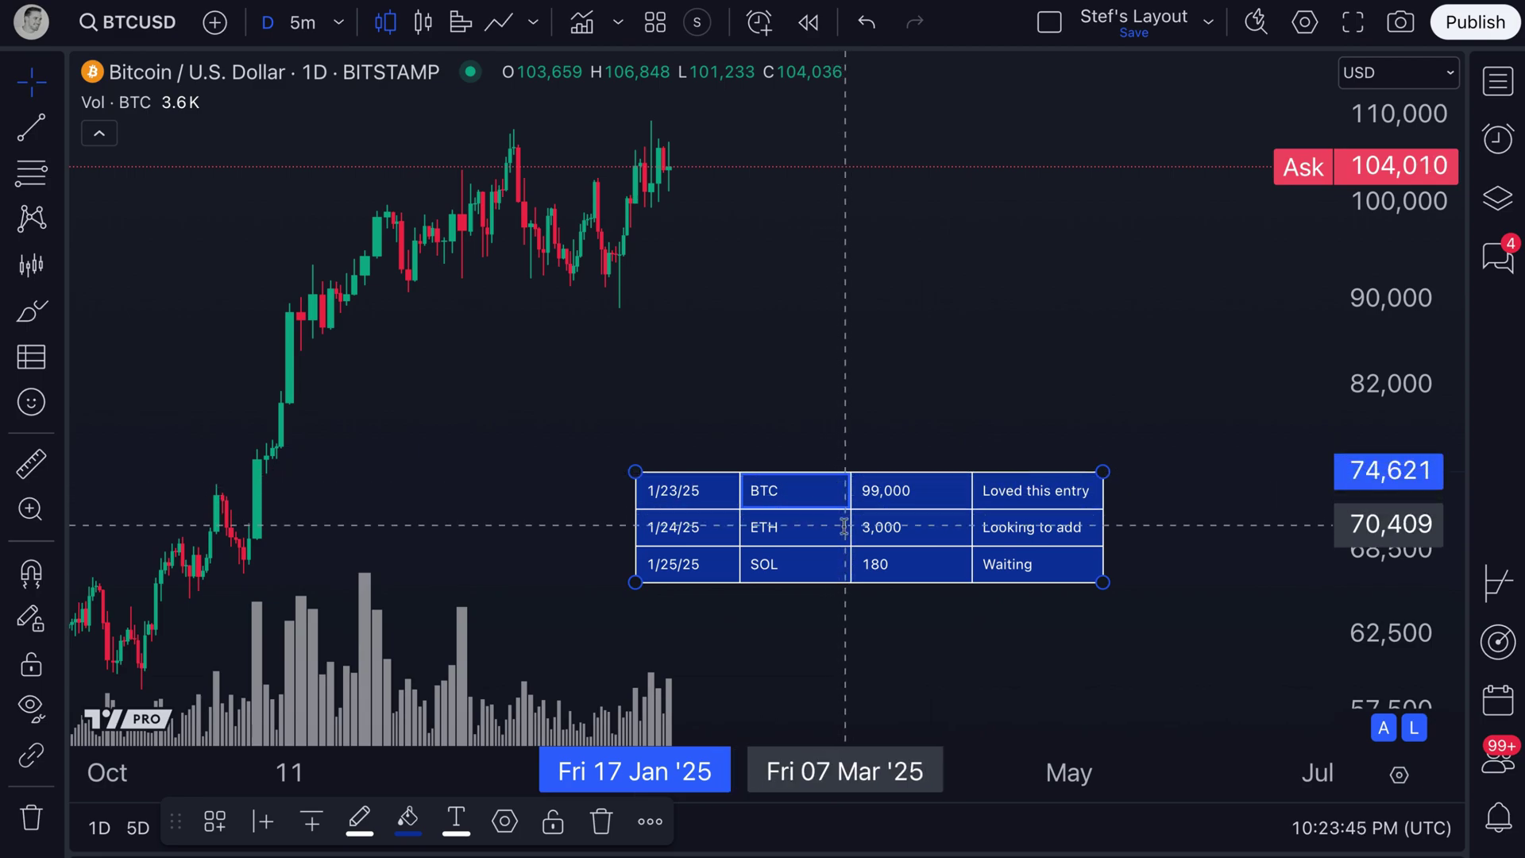
click(878, 628)
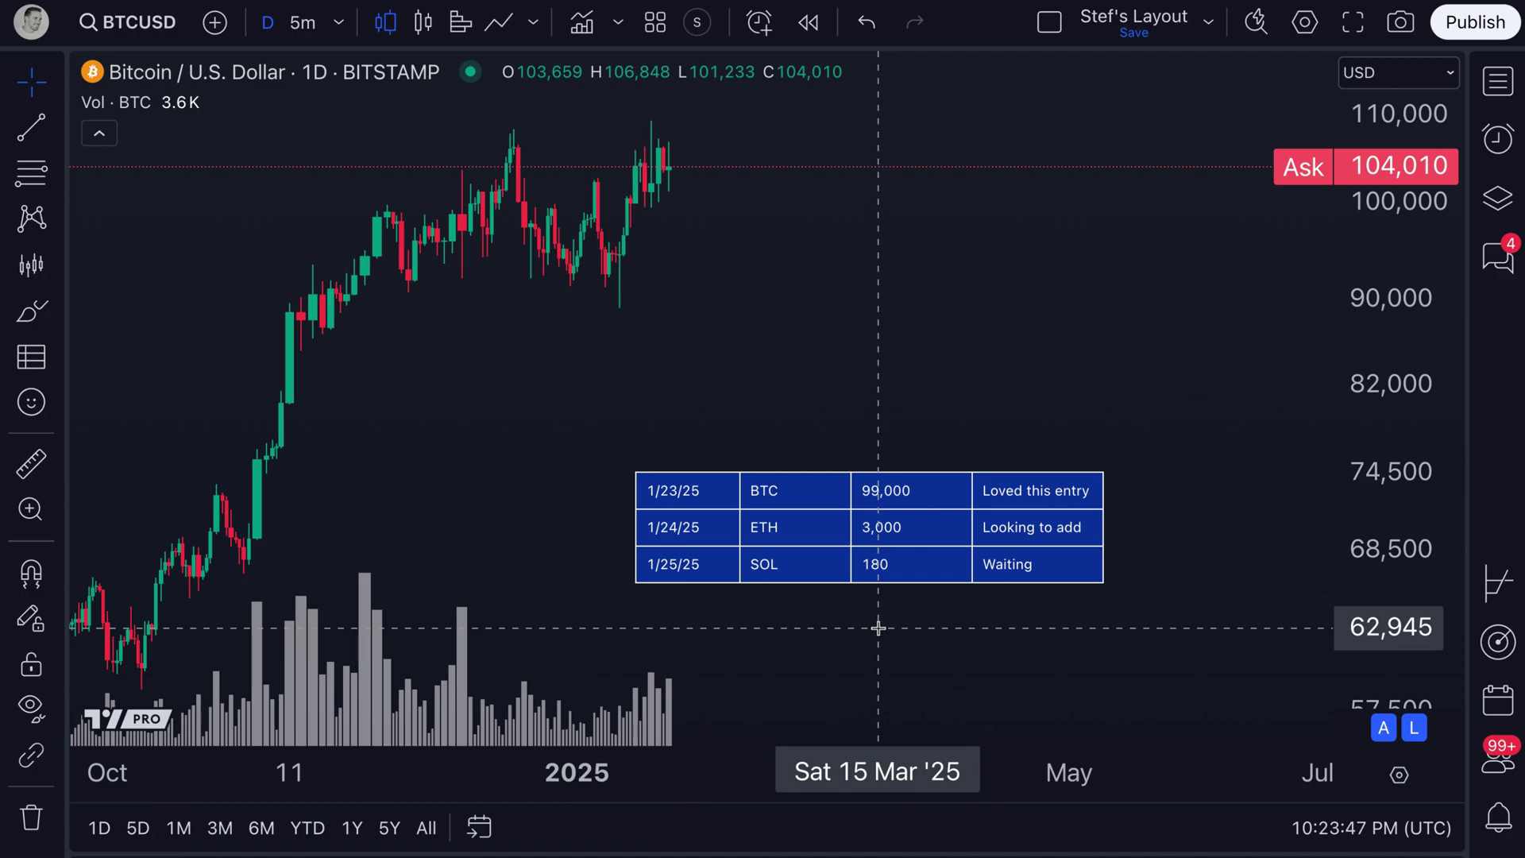
drag(862, 582, 964, 646)
drag(733, 396, 838, 415)
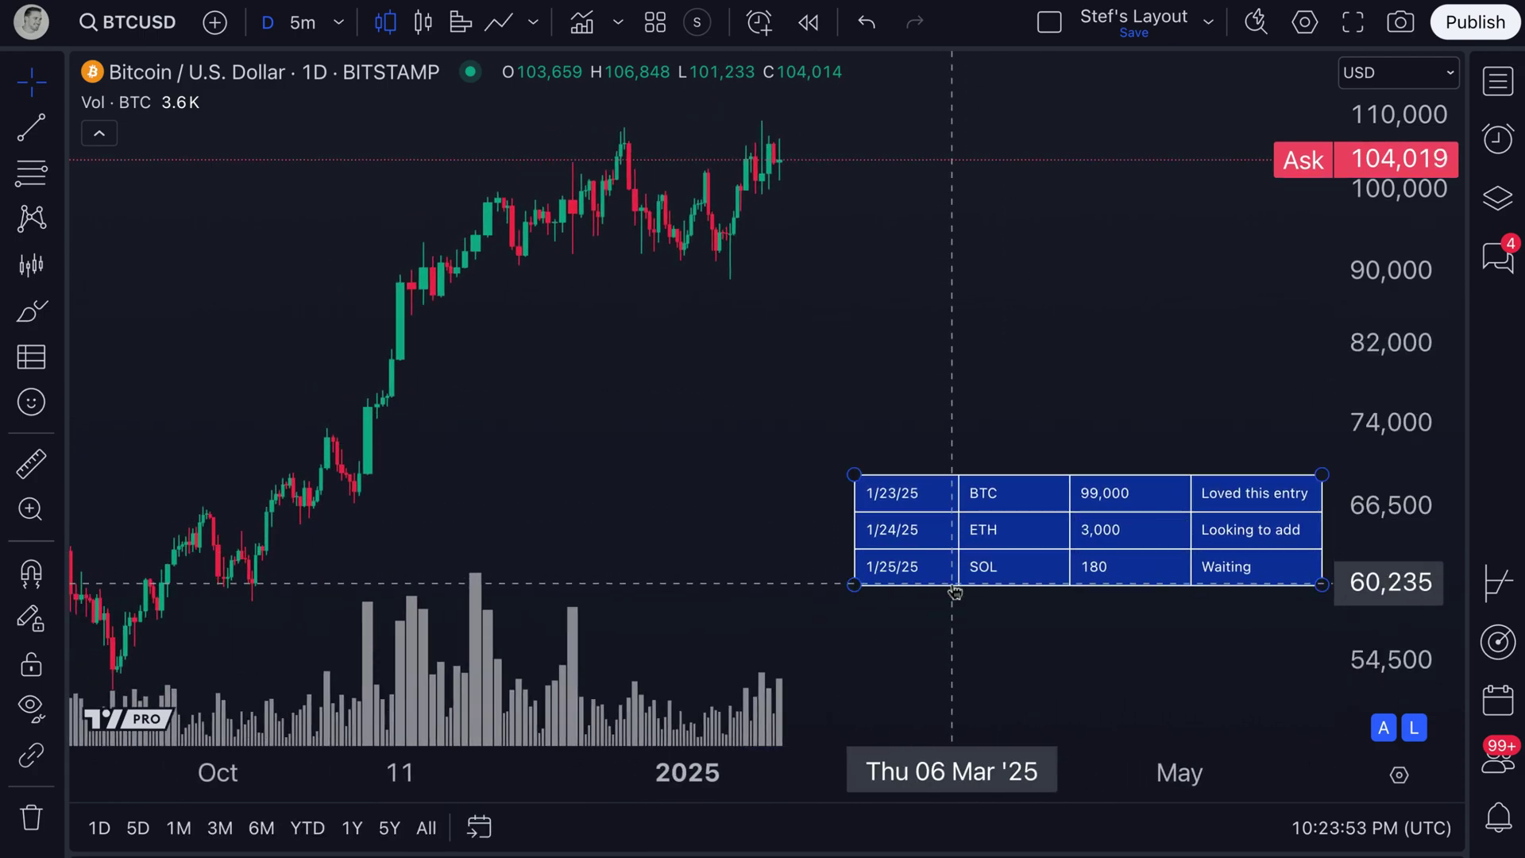
drag(952, 579, 906, 665)
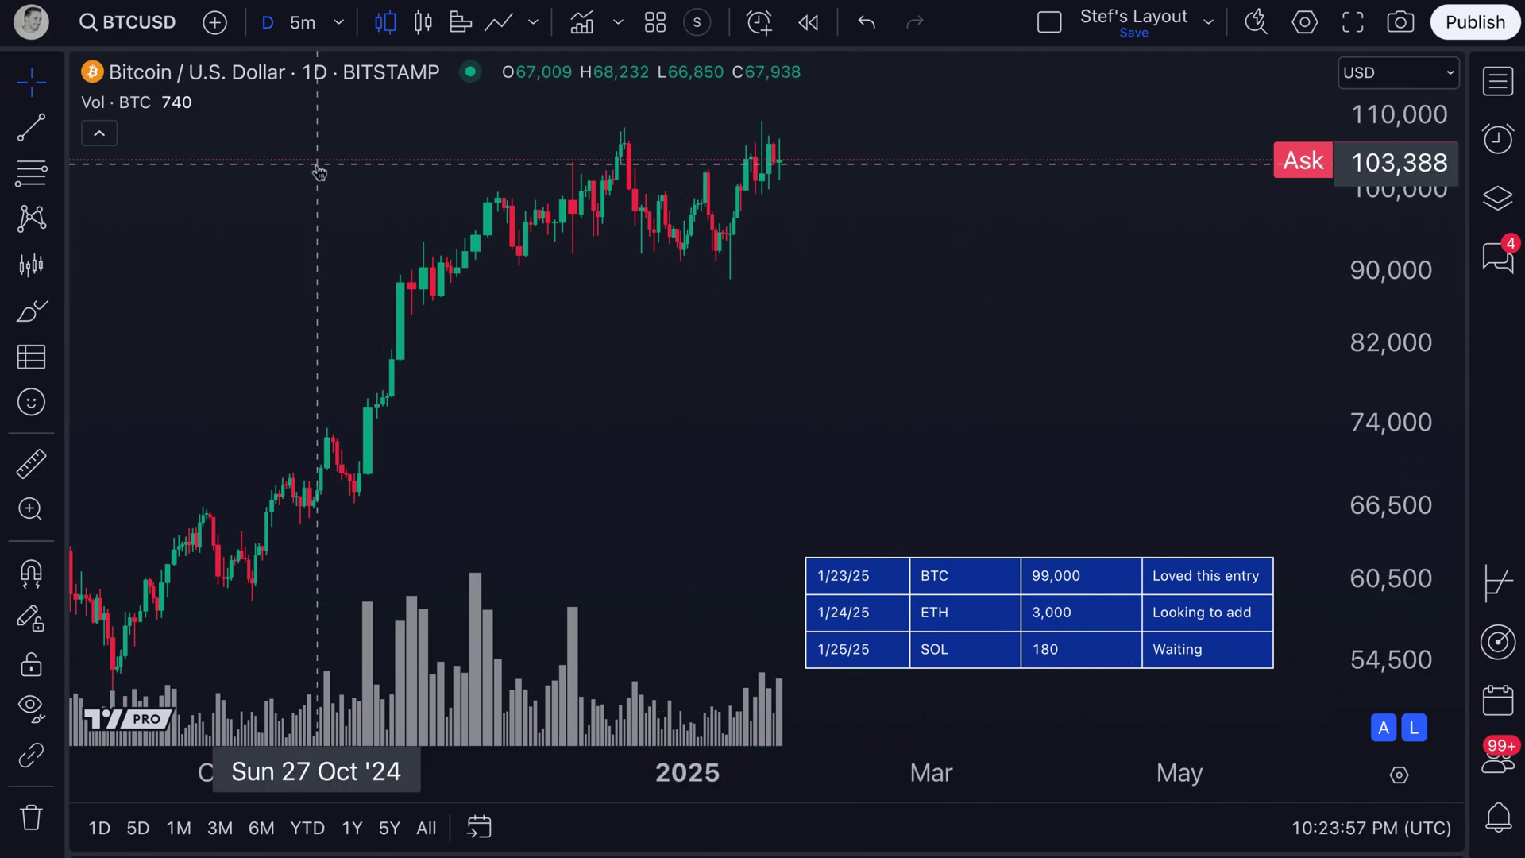
Try center and right text alignment in the table's settings, and return the alignment to left.
click(1027, 580)
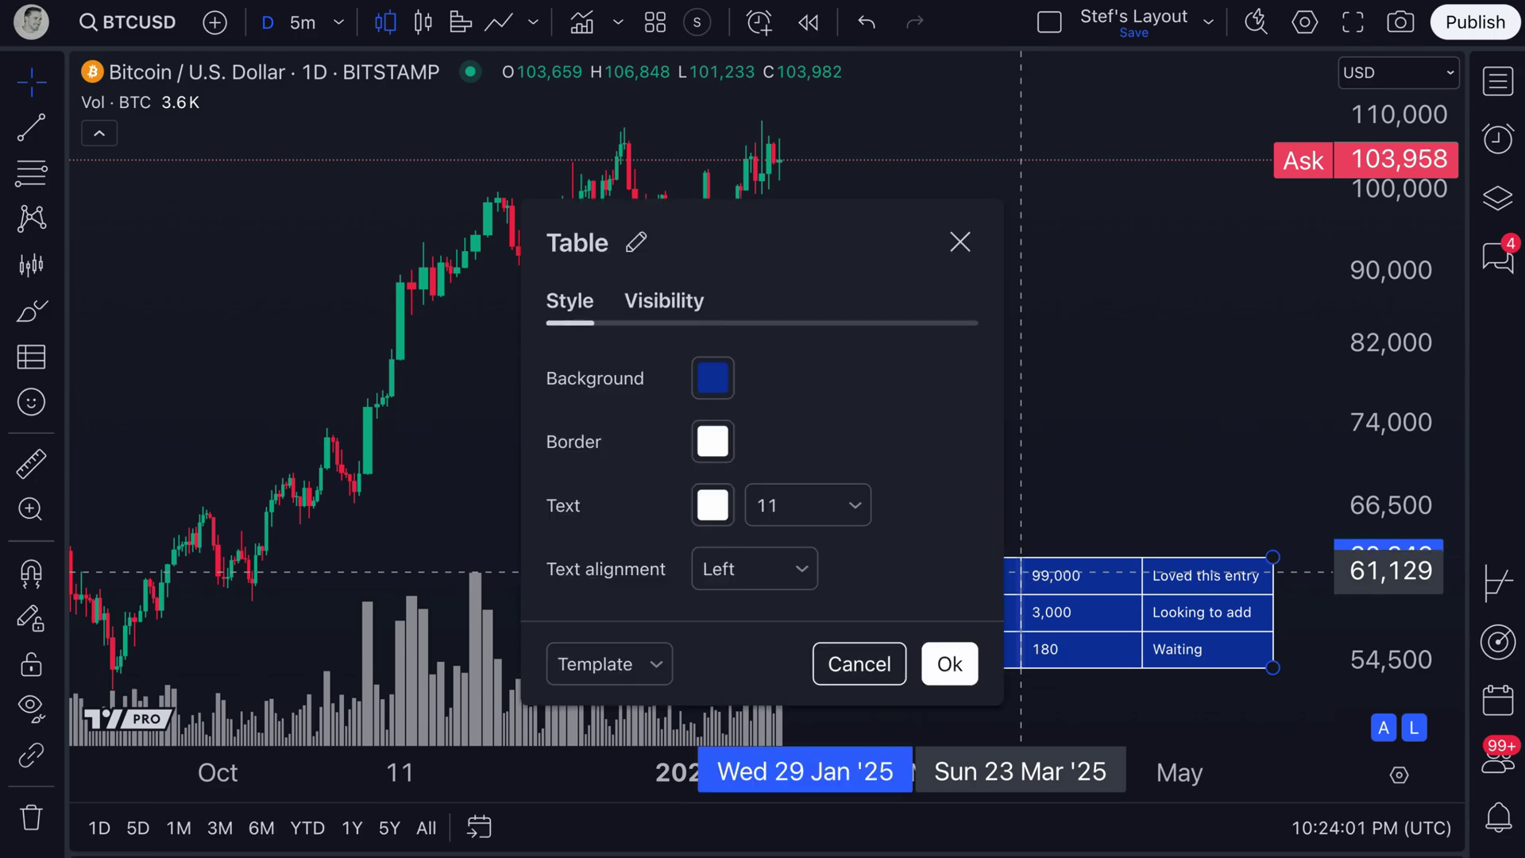
drag(860, 258, 489, 165)
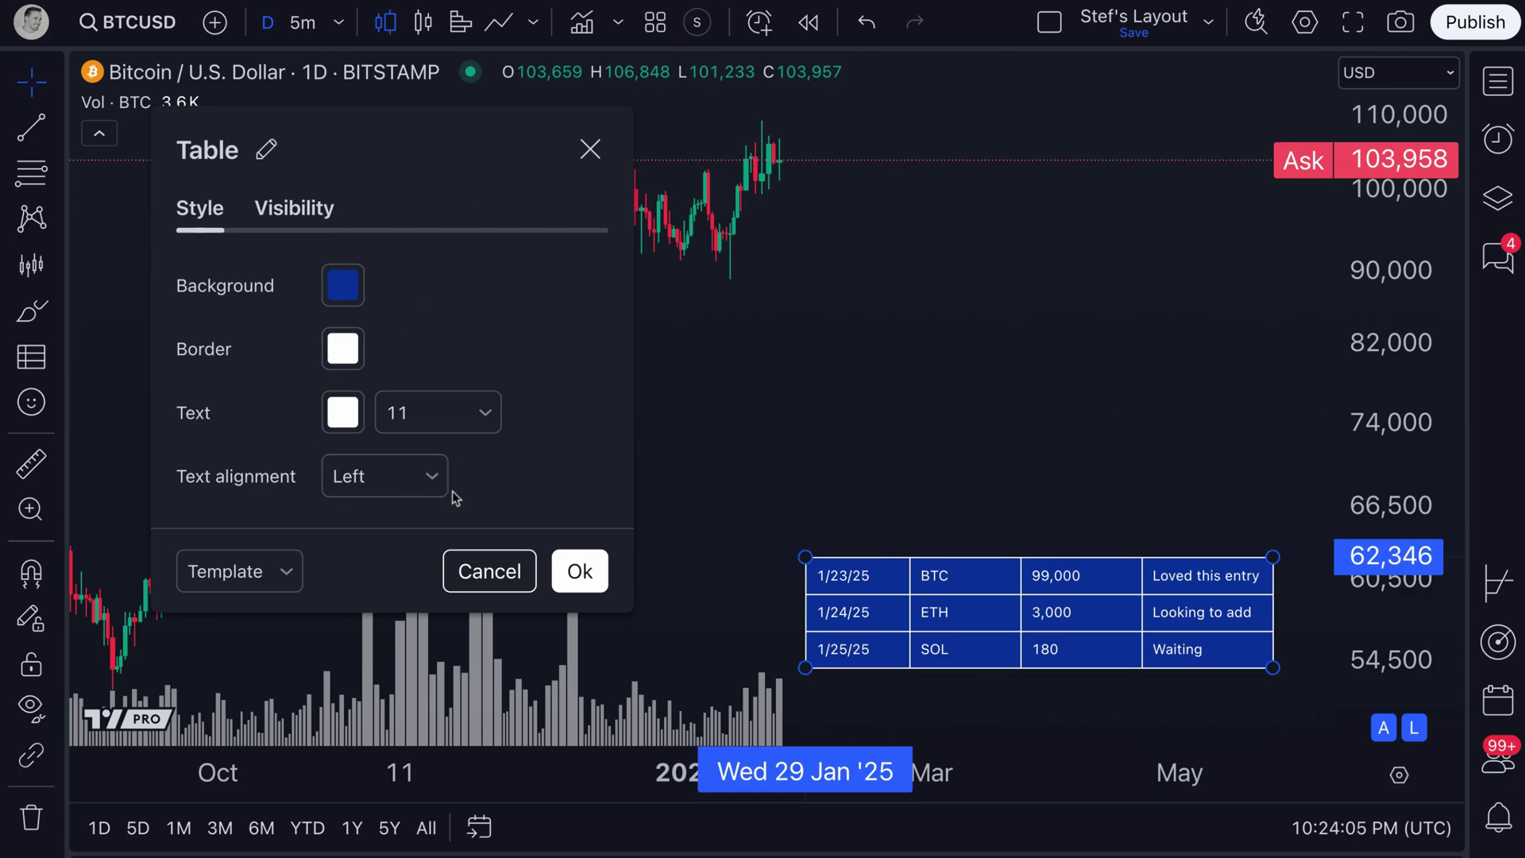
click(429, 476)
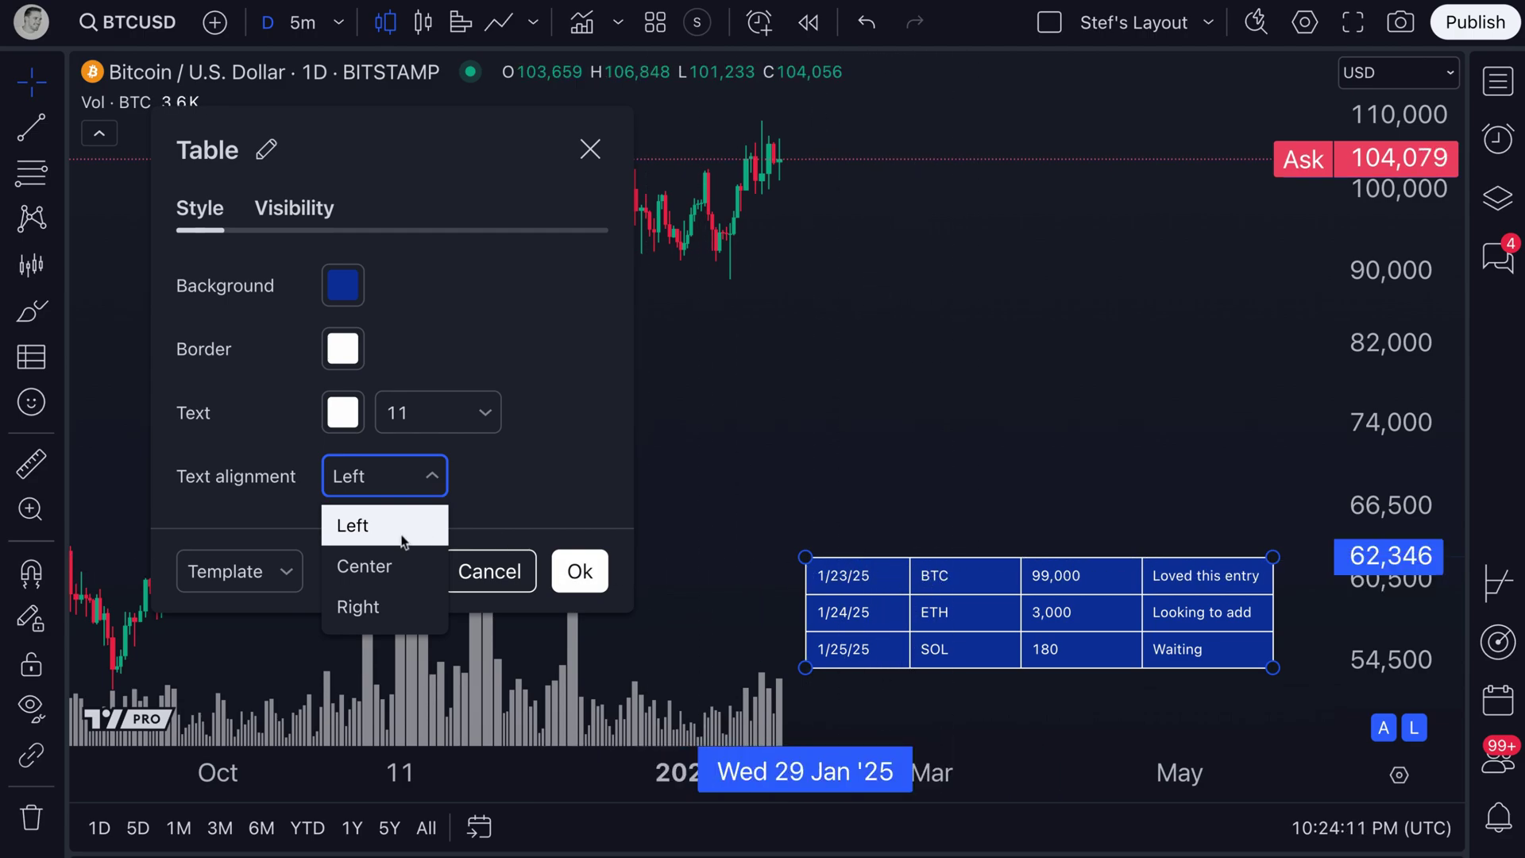
click(403, 565)
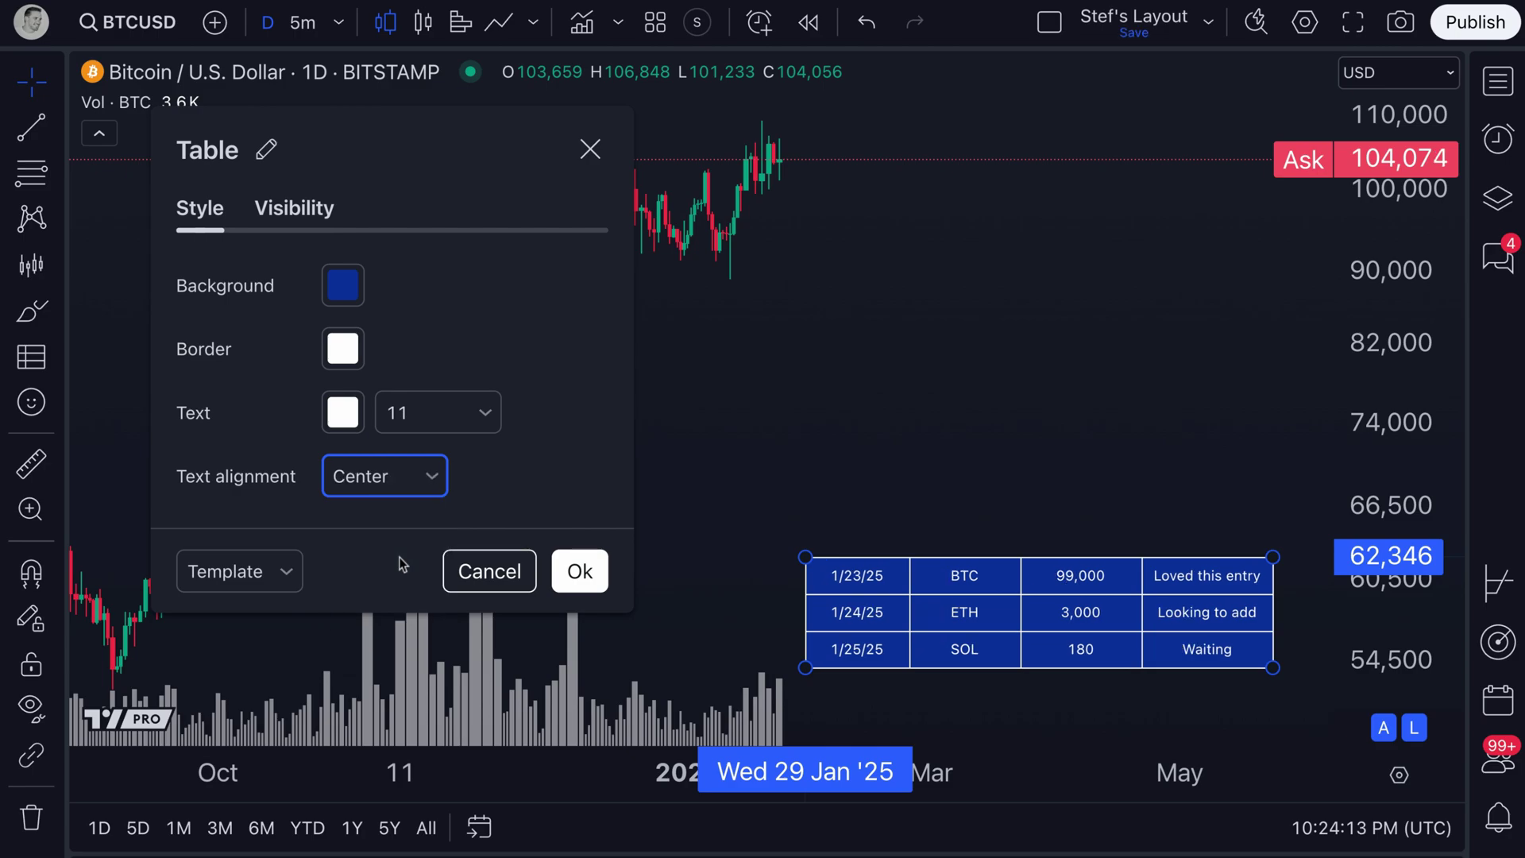
click(405, 486)
click(393, 613)
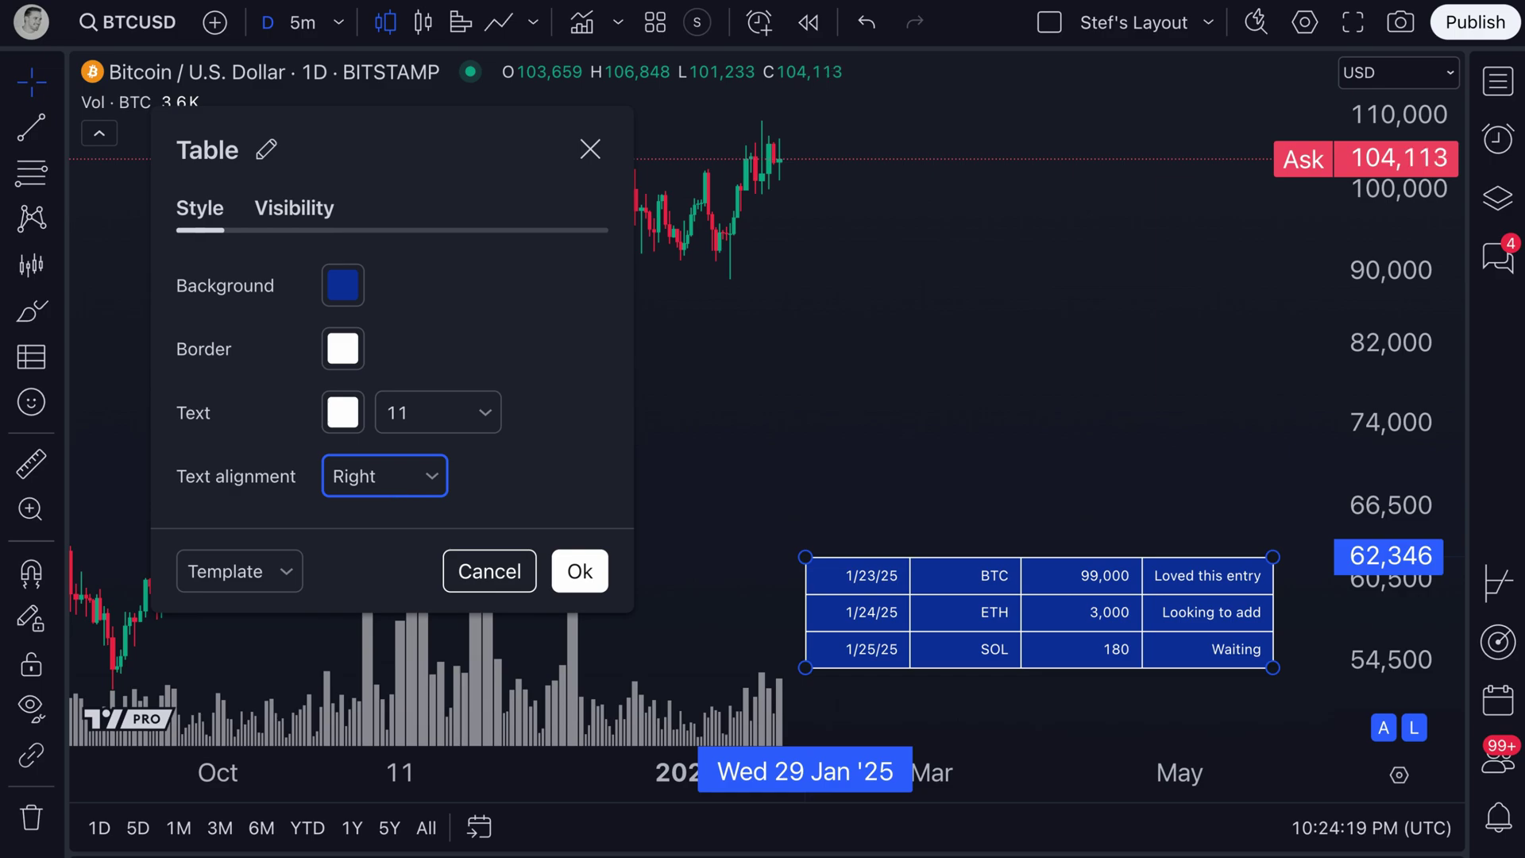
click(385, 476)
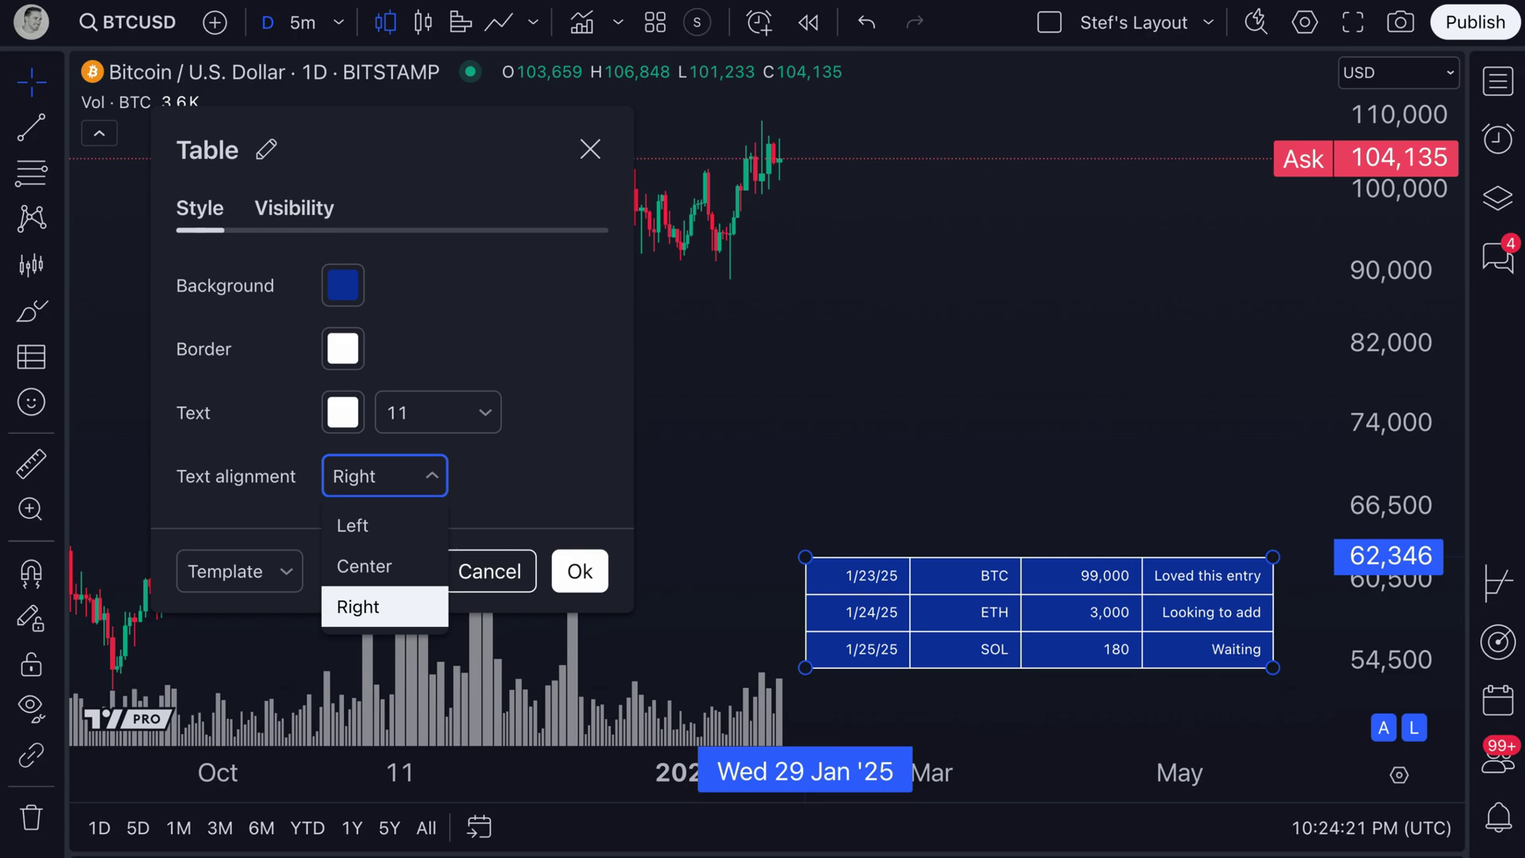
click(393, 564)
click(403, 475)
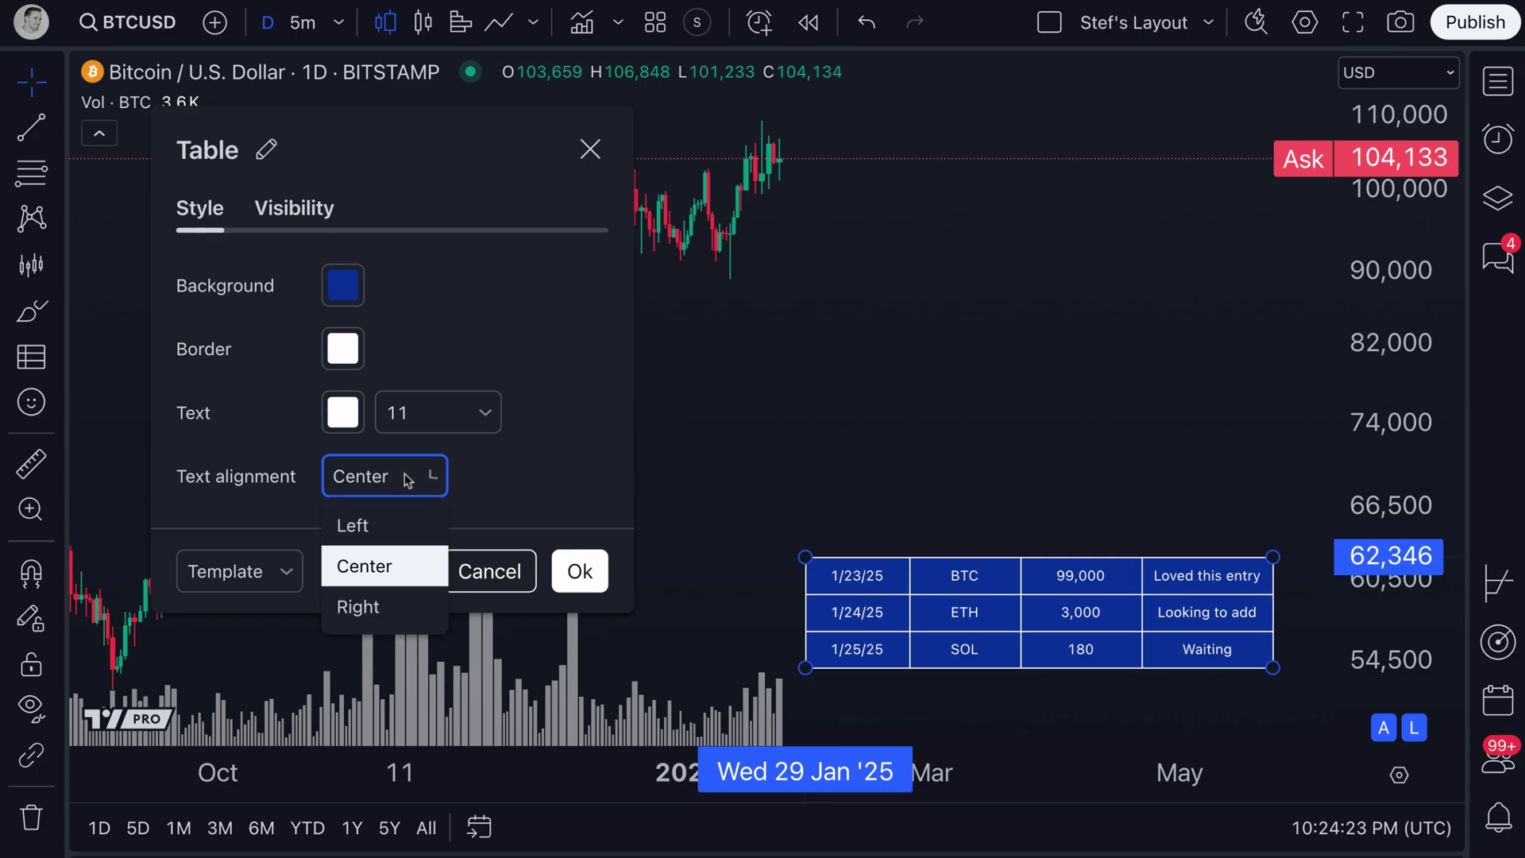
click(397, 523)
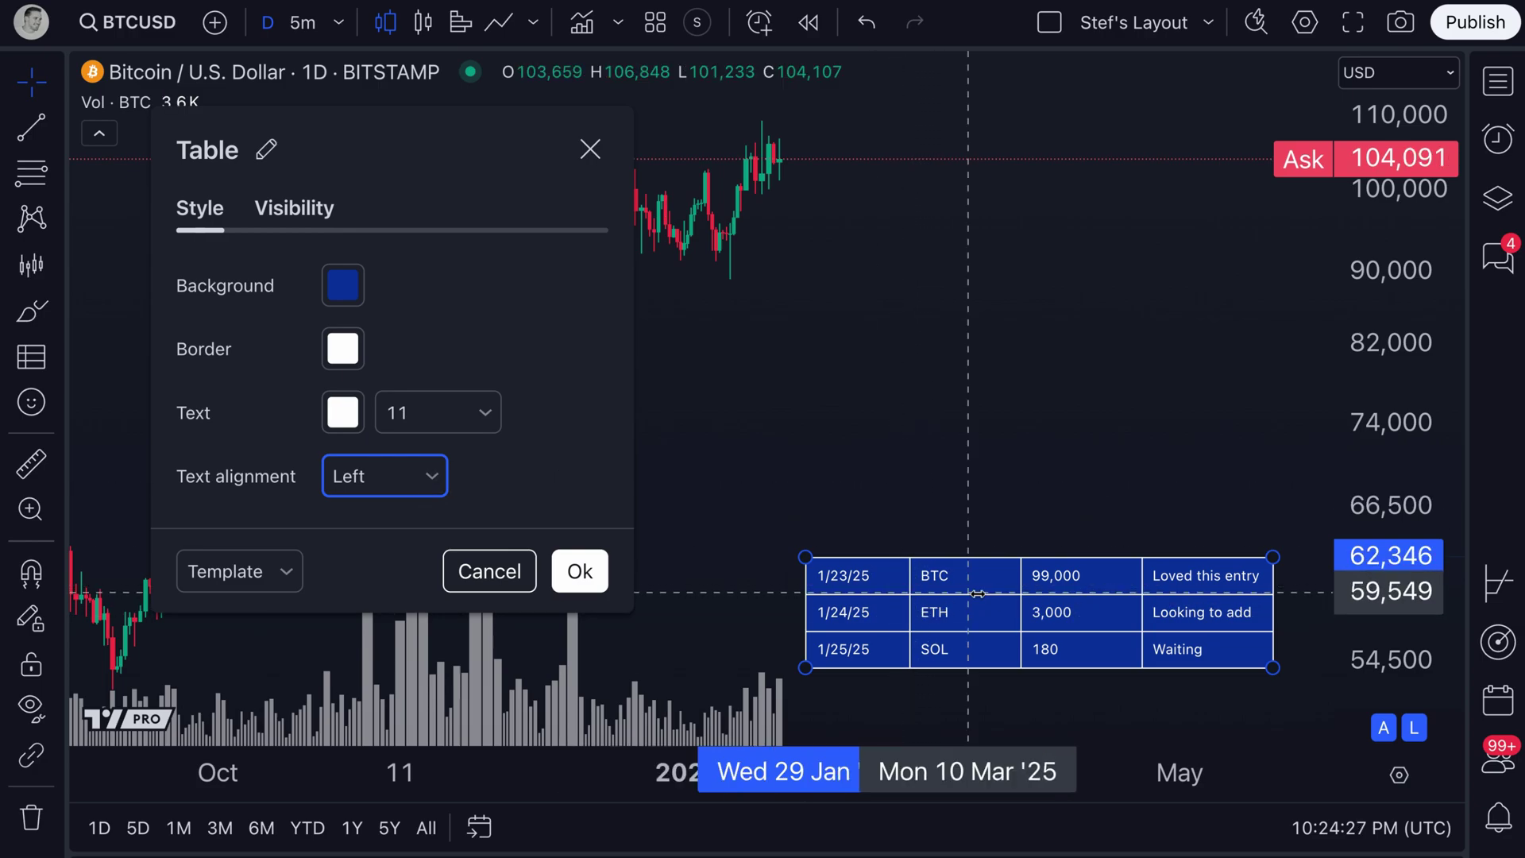
Turn off the table's visibility on day intervals, turn it back on, and accept the settings.
click(317, 225)
click(319, 225)
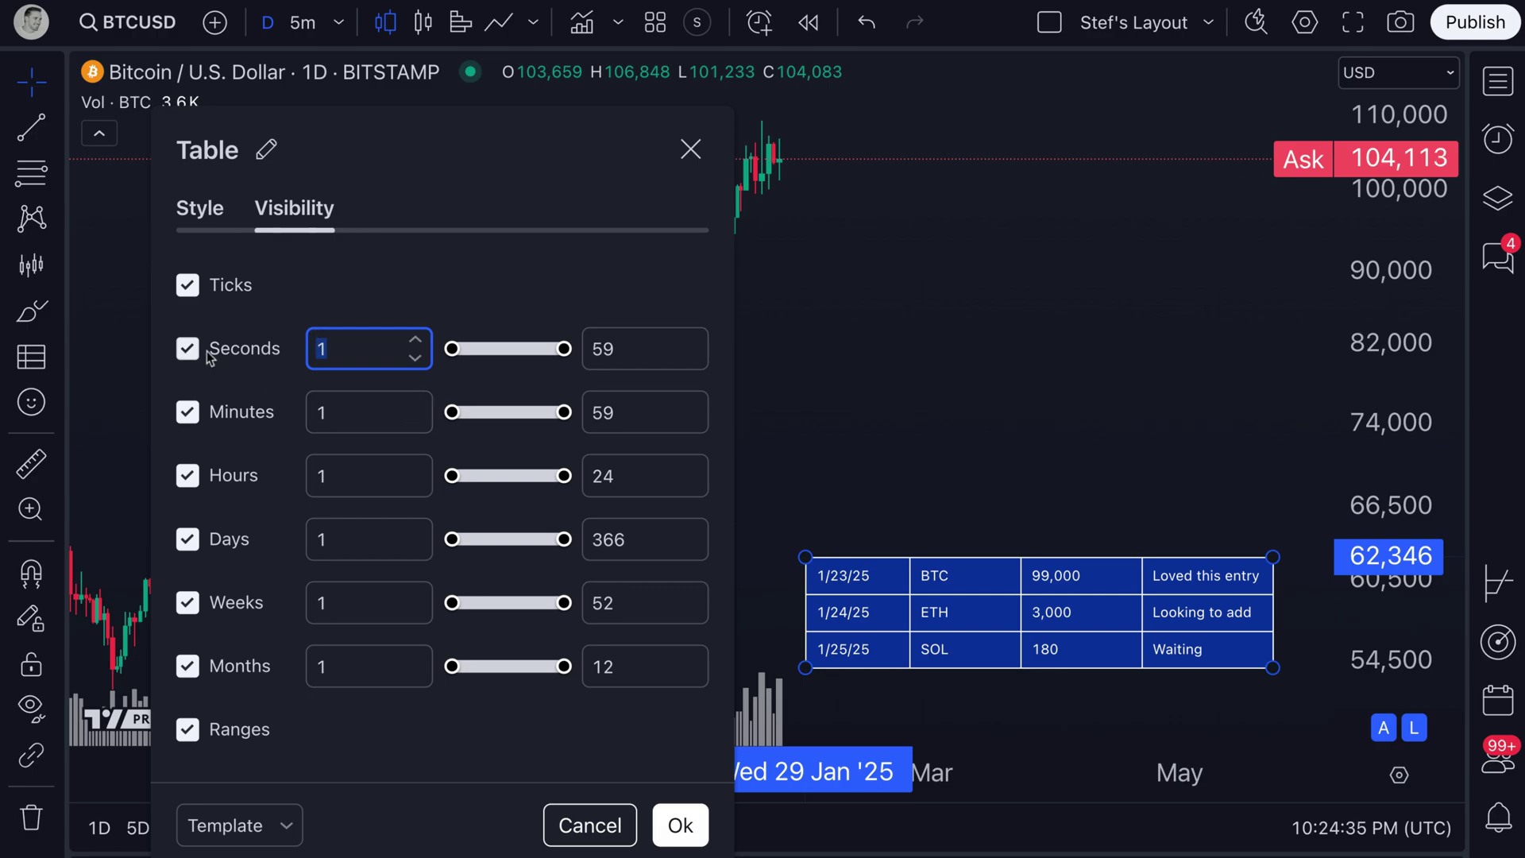
click(353, 413)
click(351, 475)
click(350, 539)
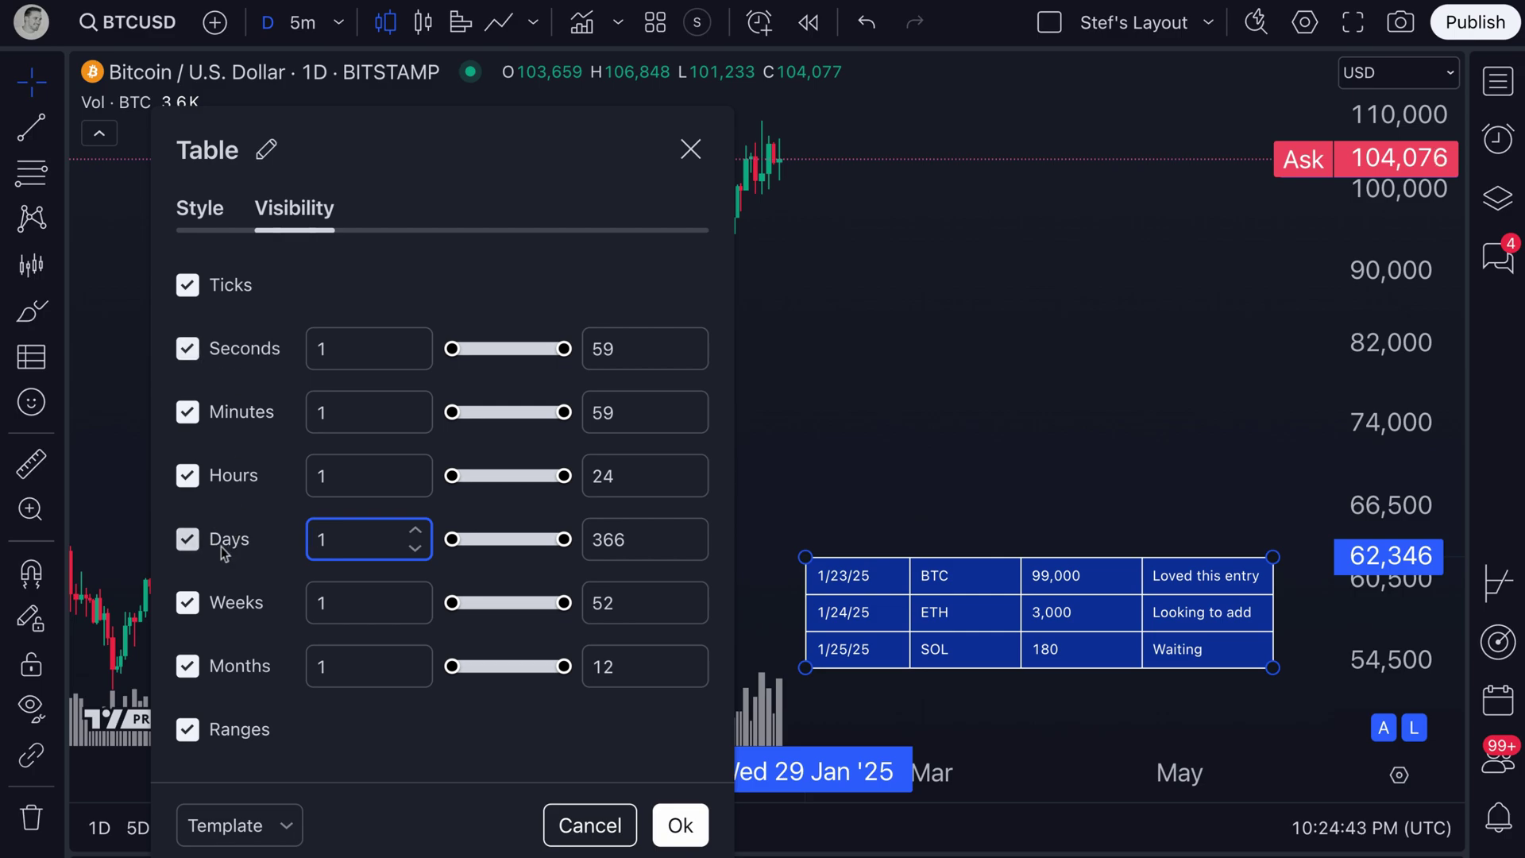
click(196, 544)
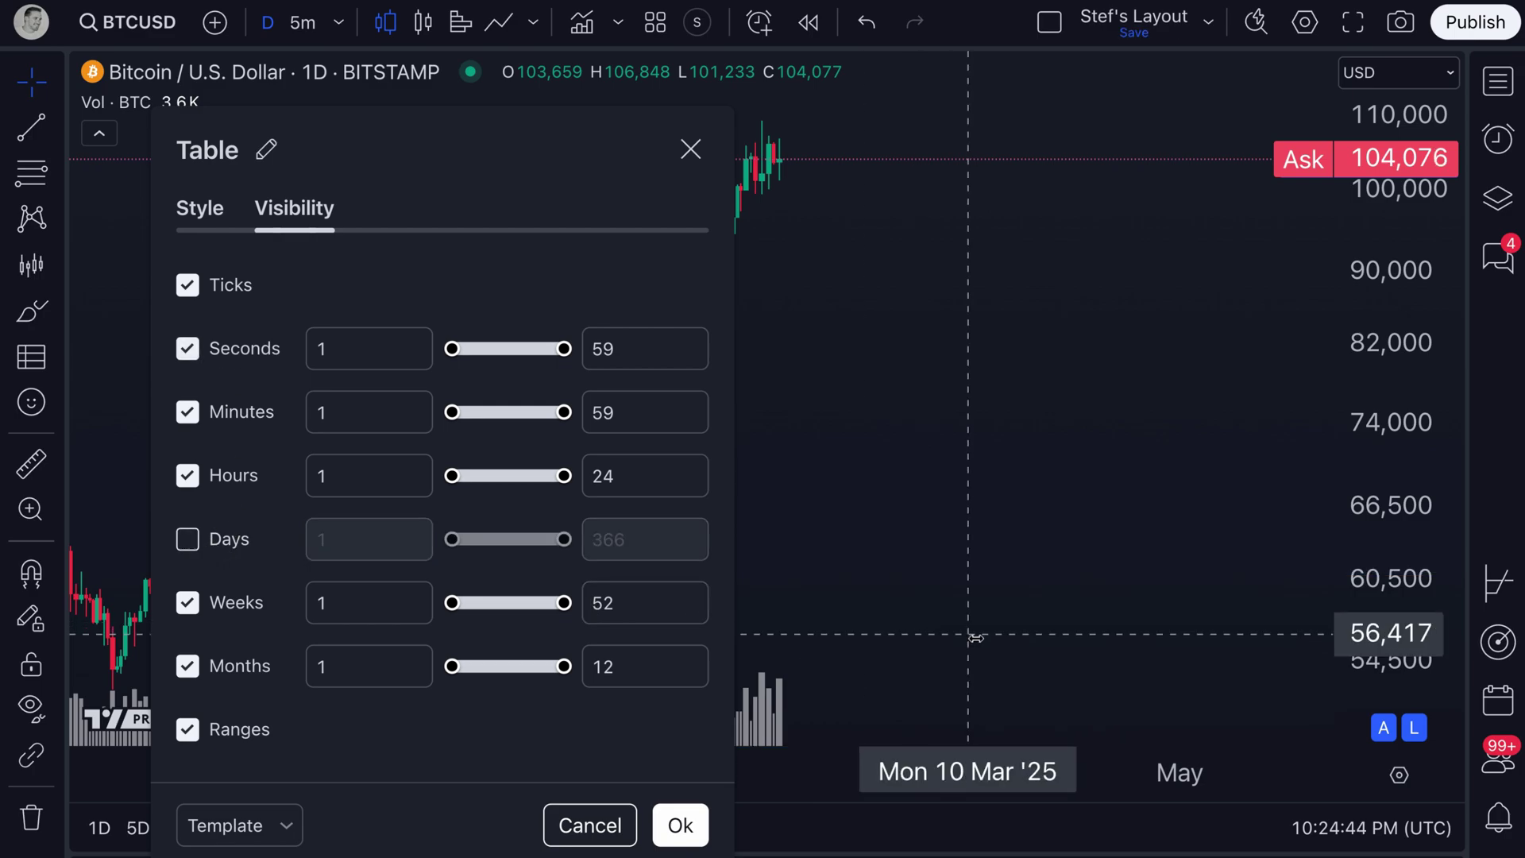
click(187, 542)
click(691, 825)
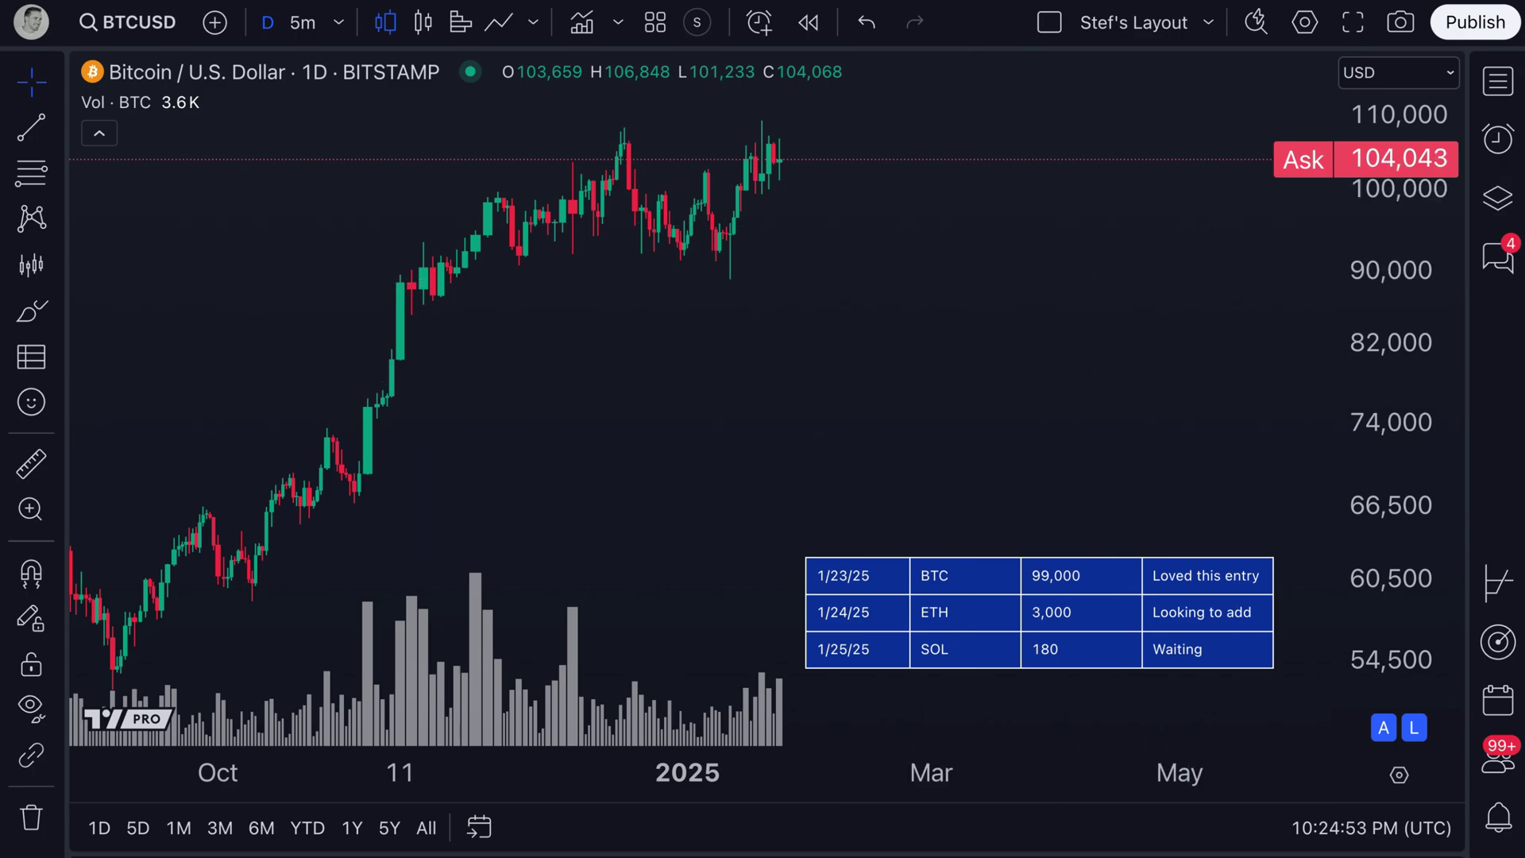
Open the chart's object tree and bring the whole trade-journal table into view beside it.
click(1494, 203)
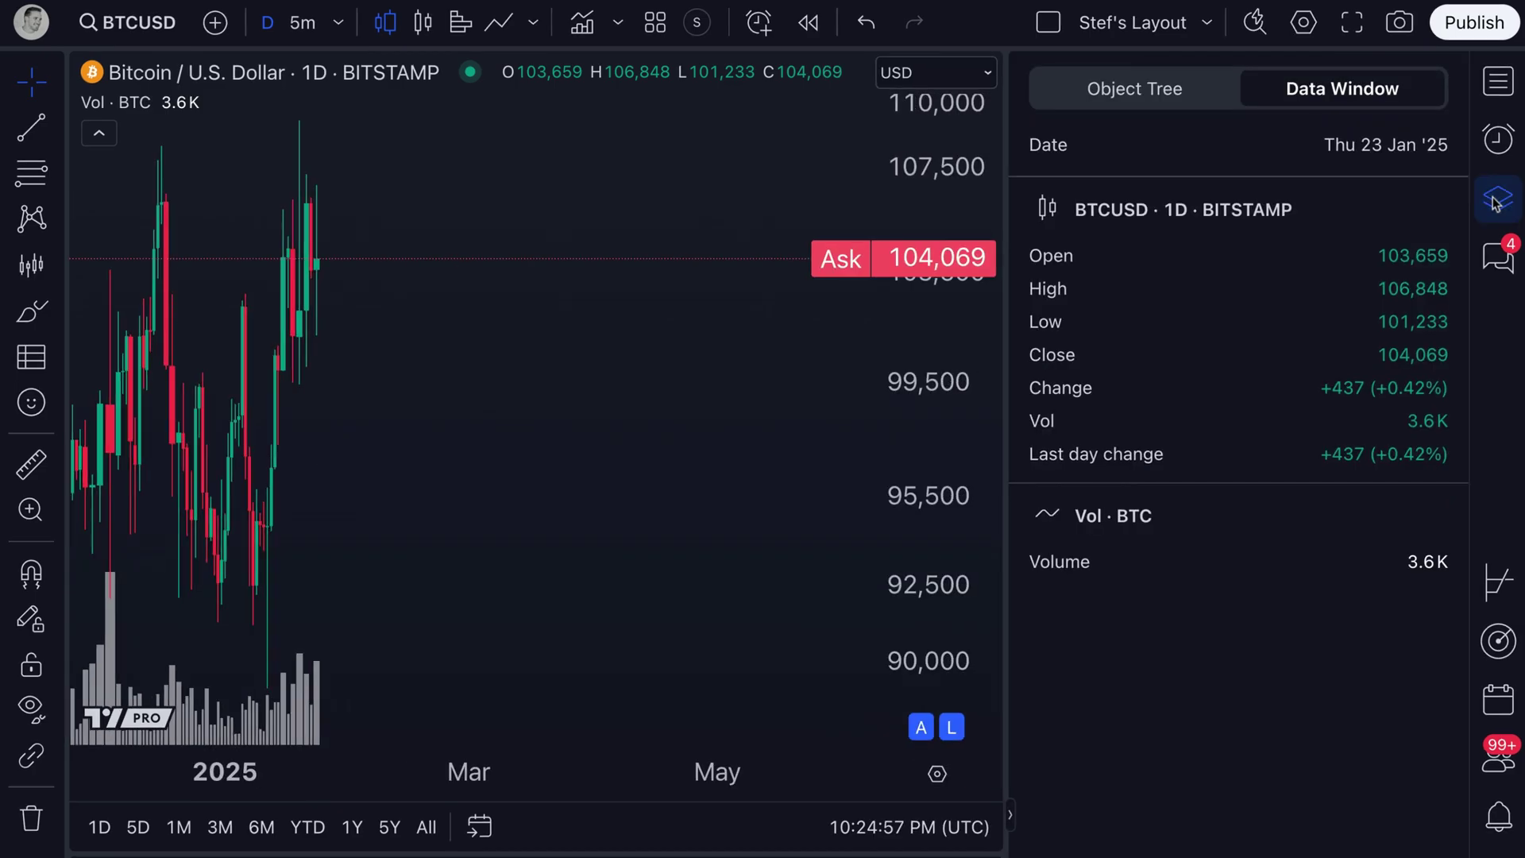
click(1206, 98)
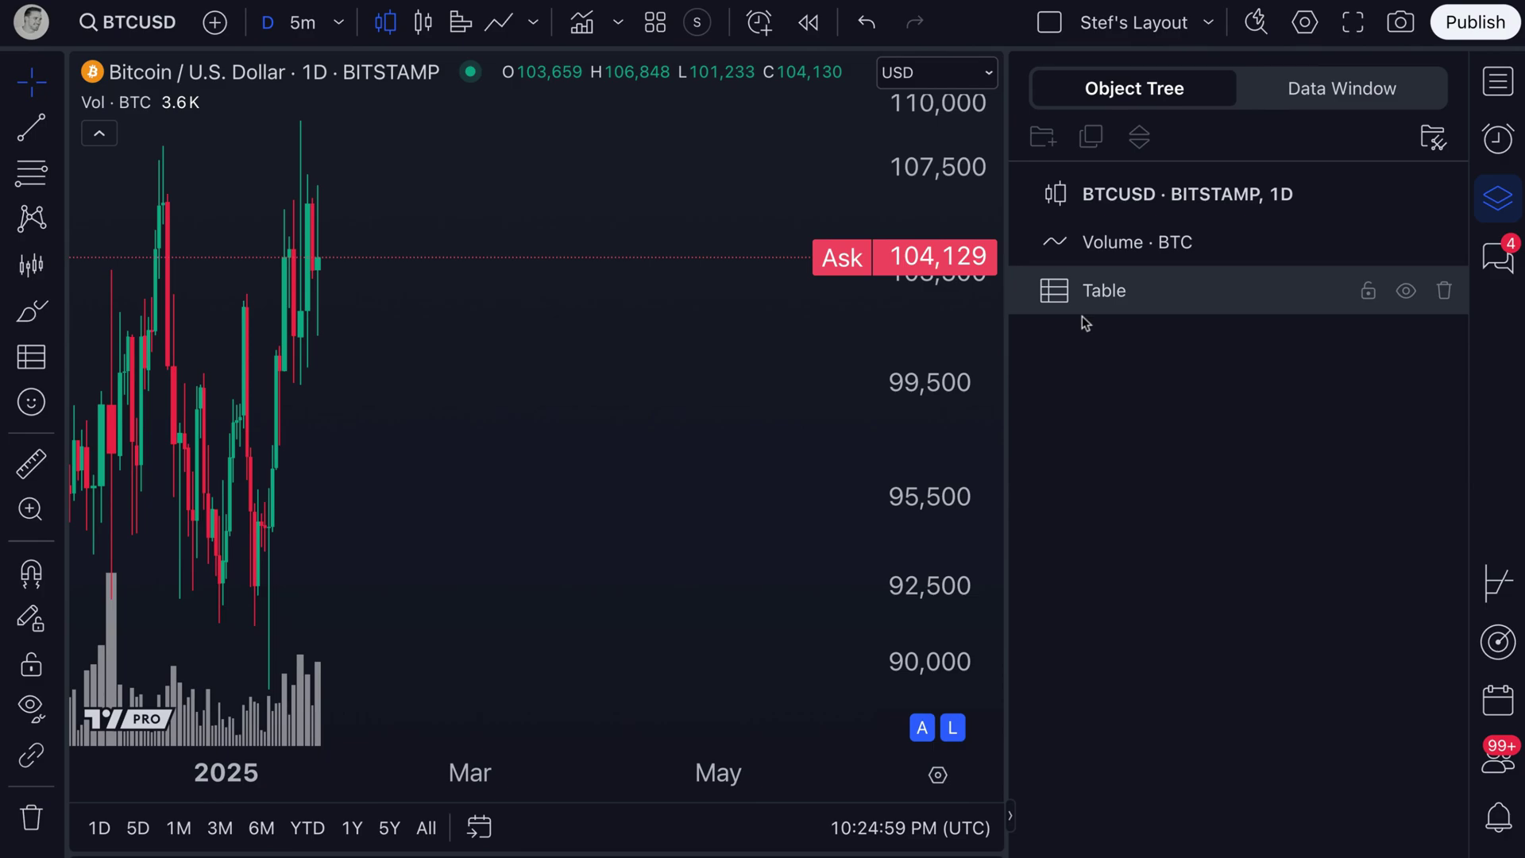
scroll(569, 500, left, 1)
mouse_move(569, 500)
mouse_down()
mouse_move(643, 350)
mouse_move(668, 517)
mouse_move(688, 341)
mouse_move(695, 453)
mouse_up()
click(691, 676)
drag(691, 676, 561, 255)
mouse_move(557, 357)
mouse_down()
mouse_move(612, 657)
mouse_move(641, 651)
mouse_move(698, 391)
mouse_up()
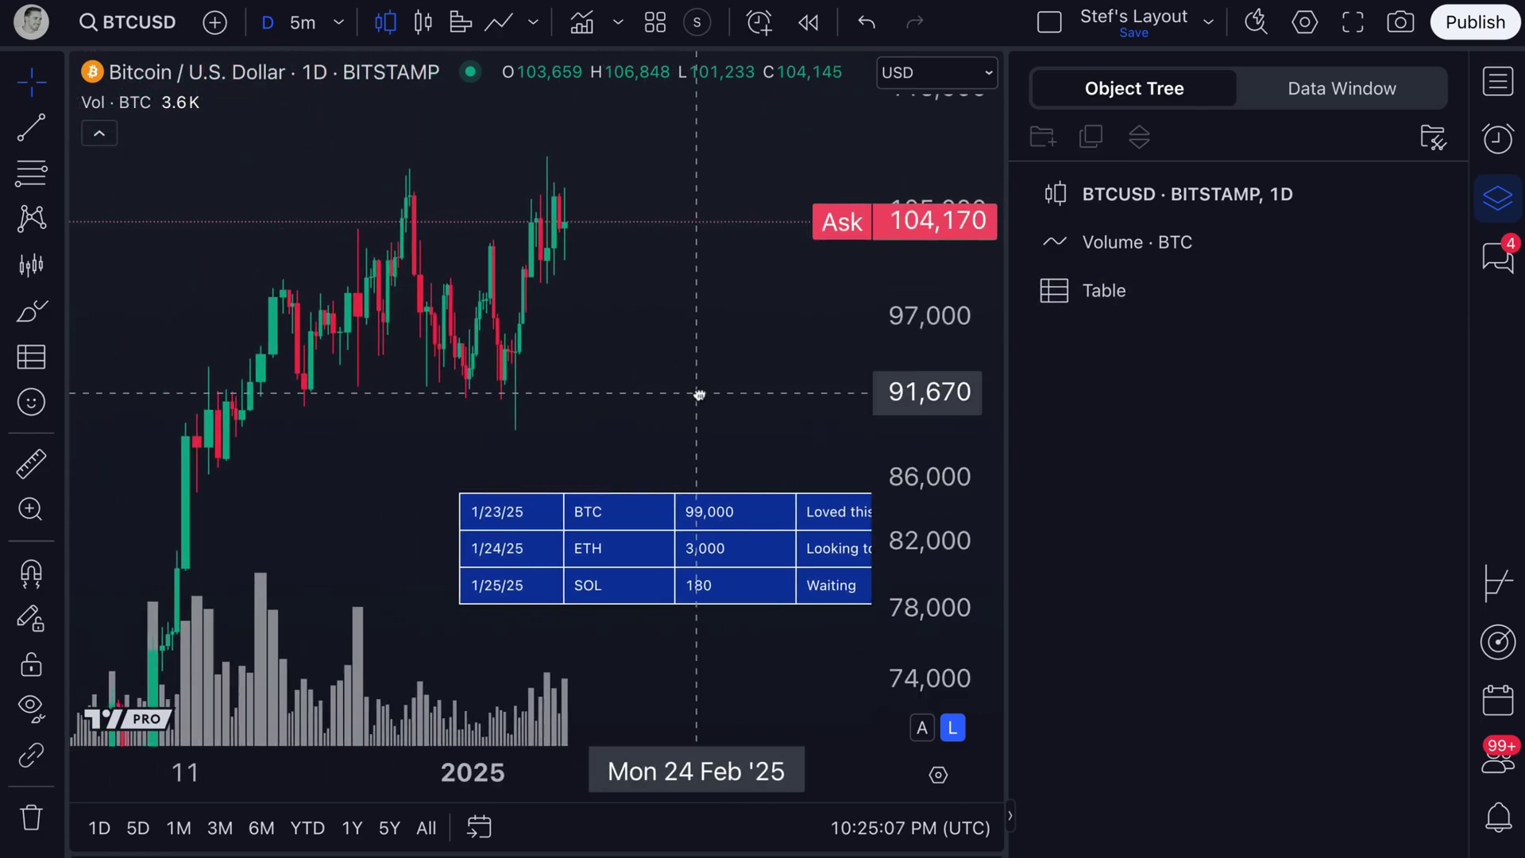
drag(711, 543, 658, 534)
click(822, 368)
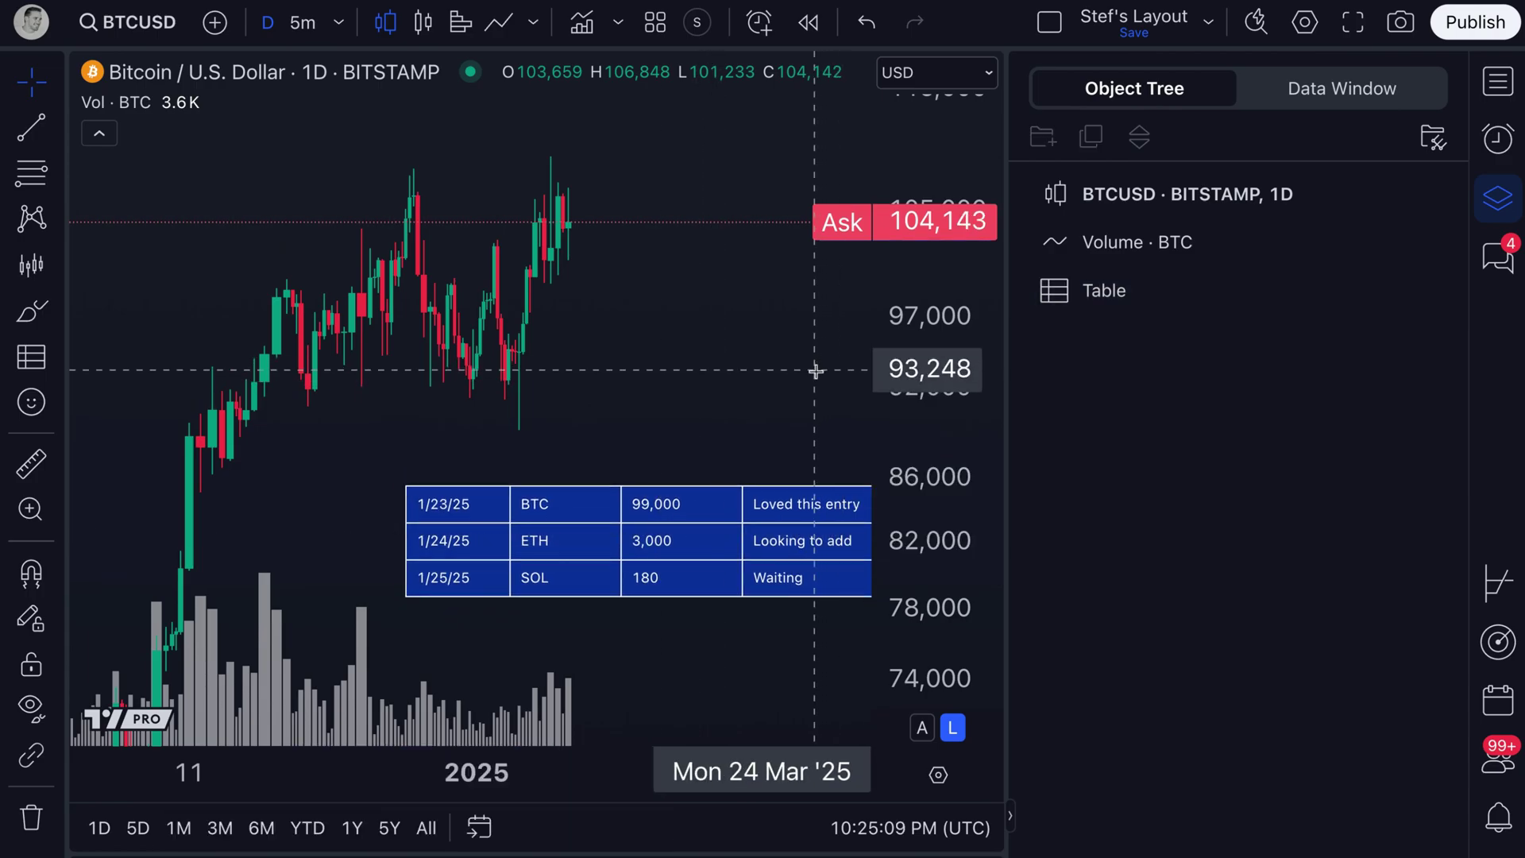
click(1498, 200)
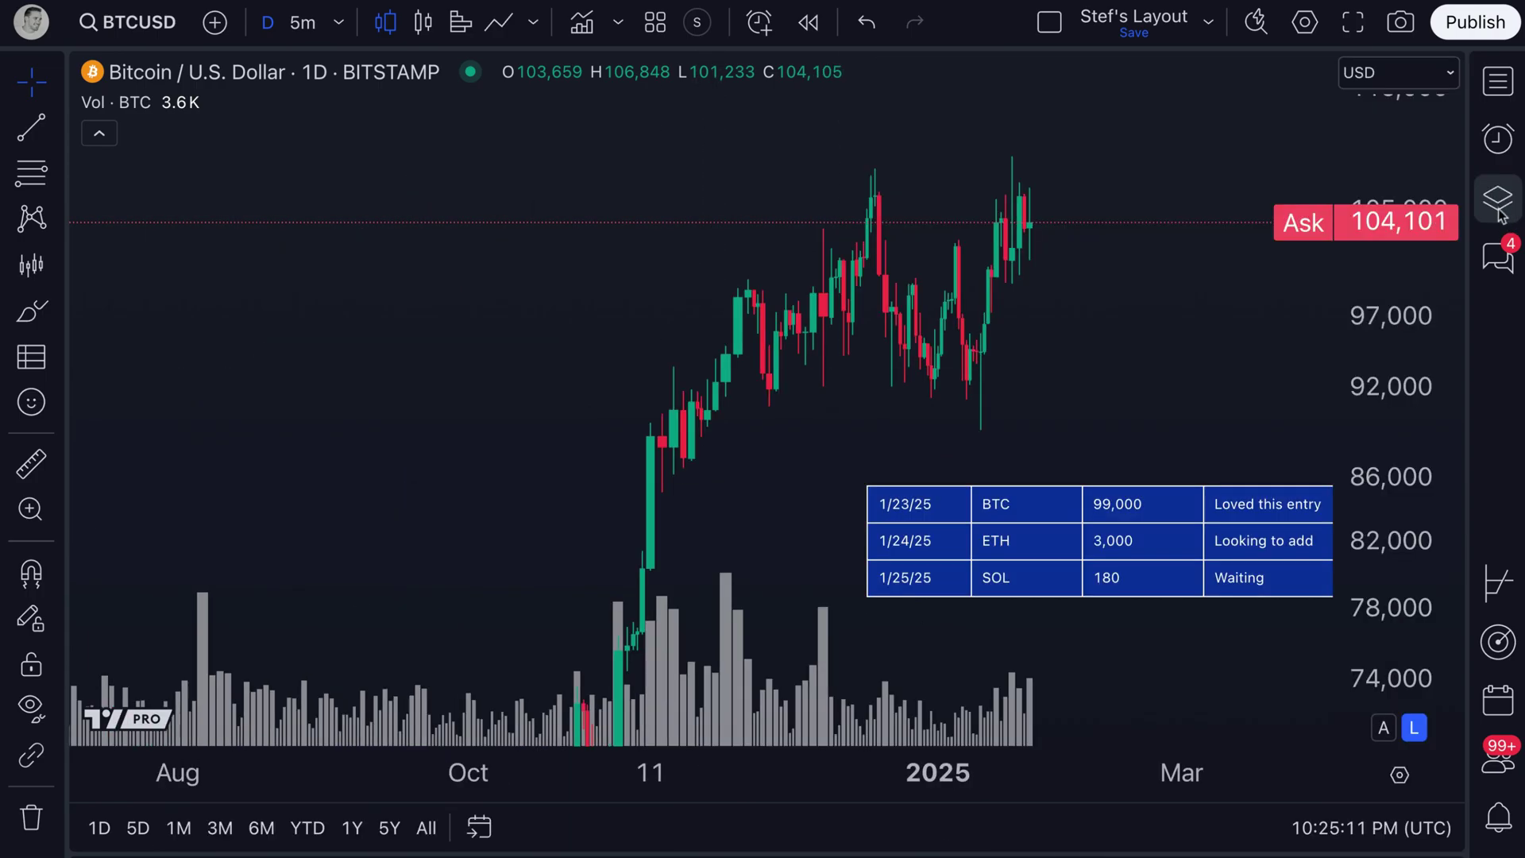
click(1501, 213)
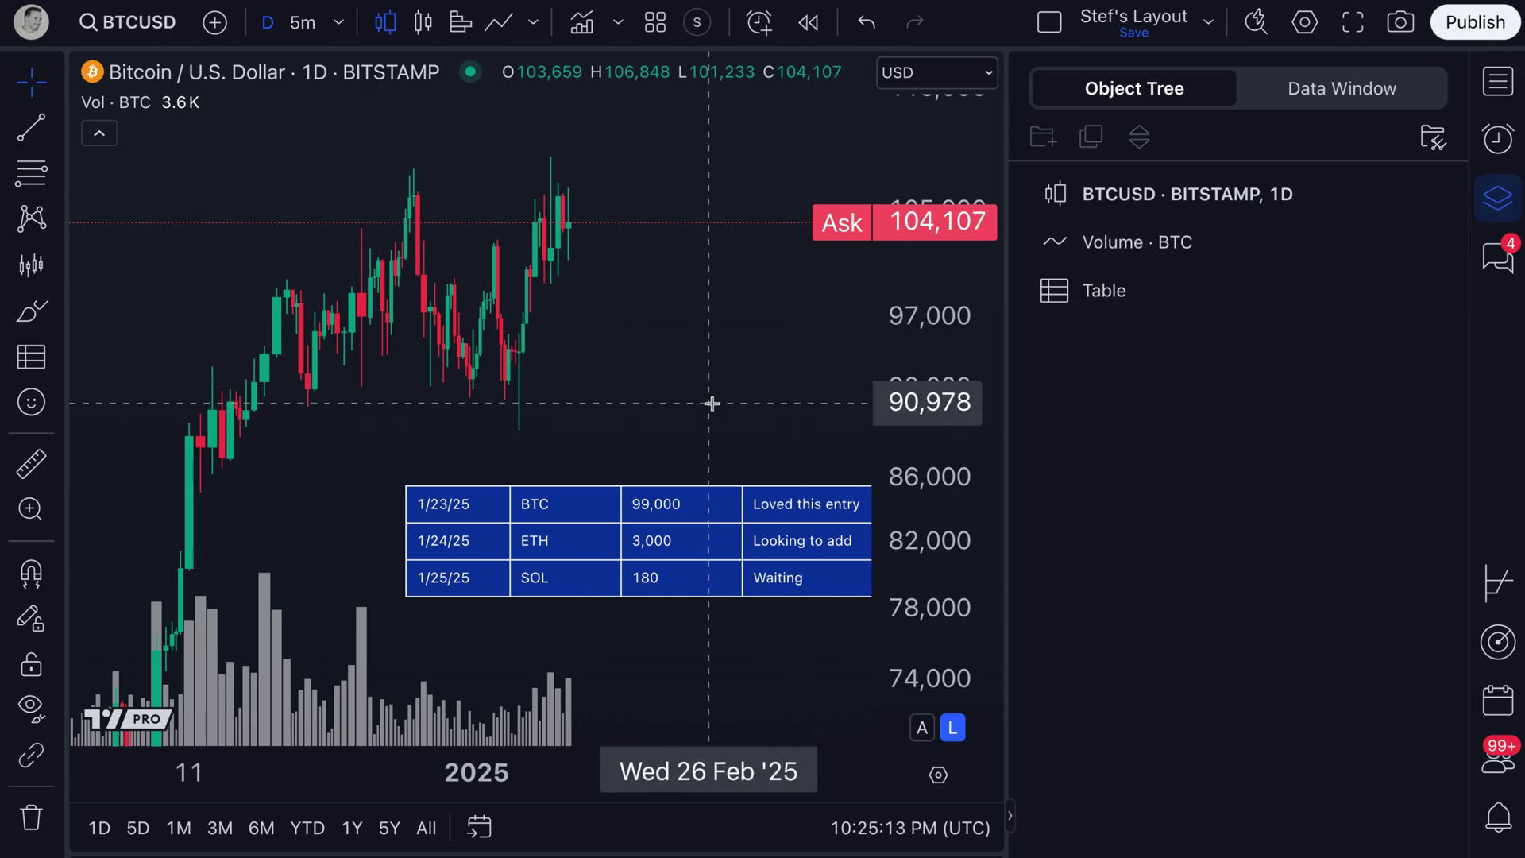
drag(711, 404, 658, 399)
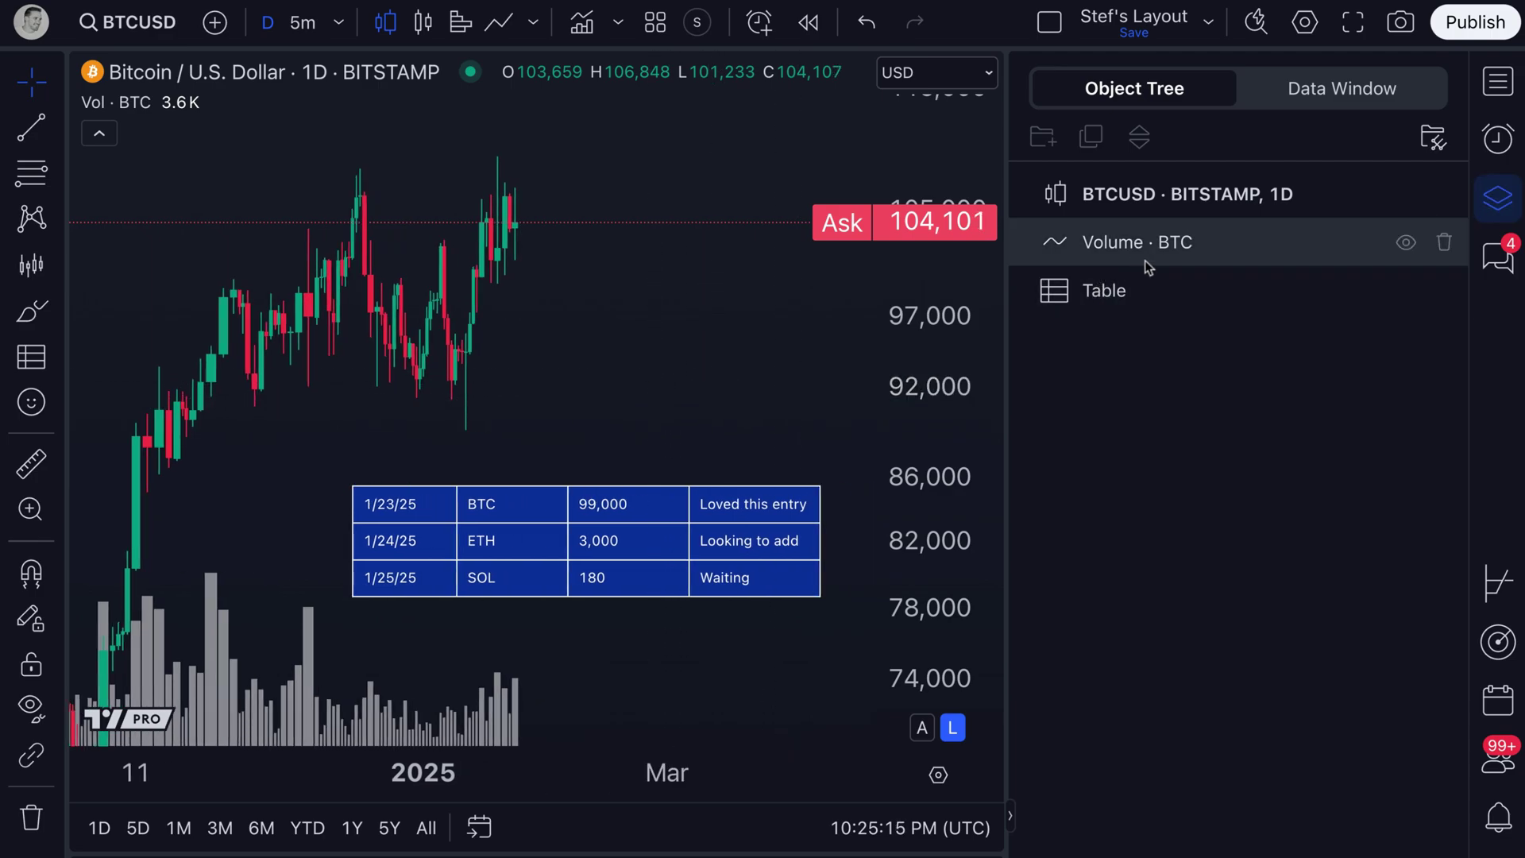
Brush a small red circle around the latest candles at about 23 Jan '25.
click(31, 310)
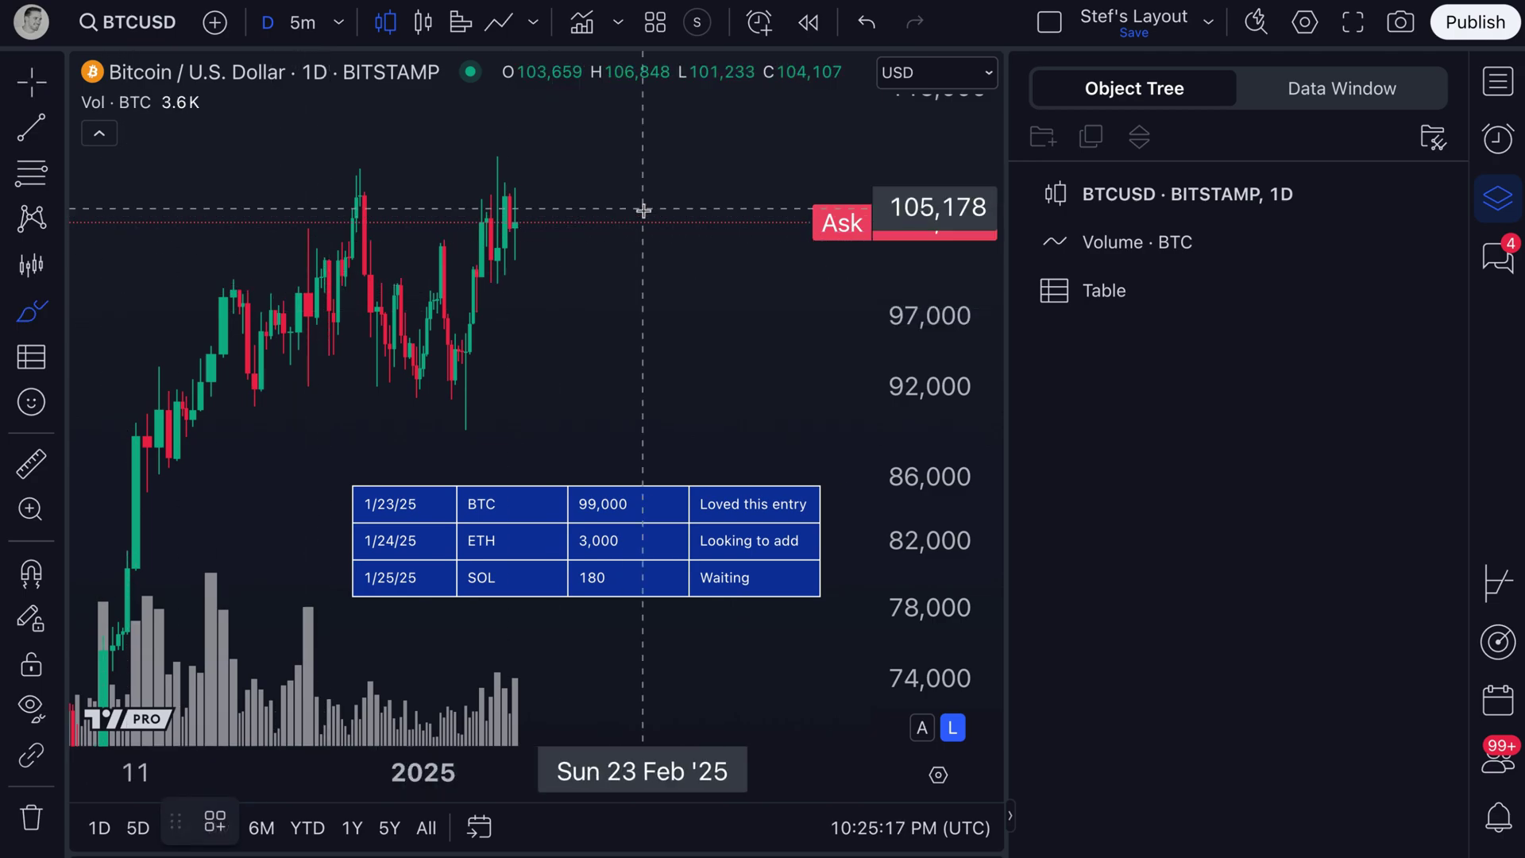
drag(516, 195, 509, 198)
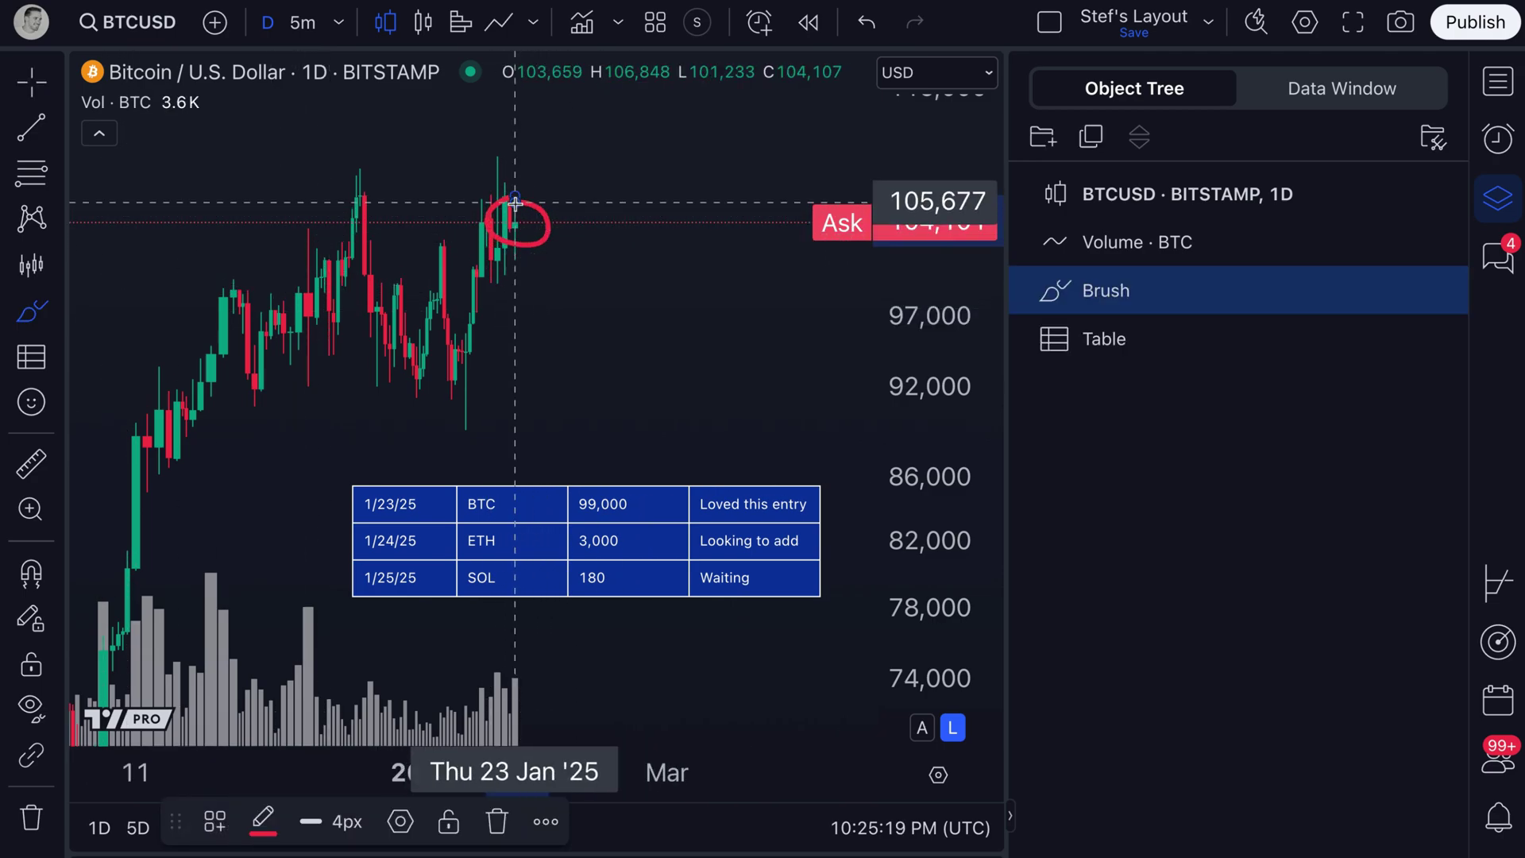
mouse_move(1124, 307)
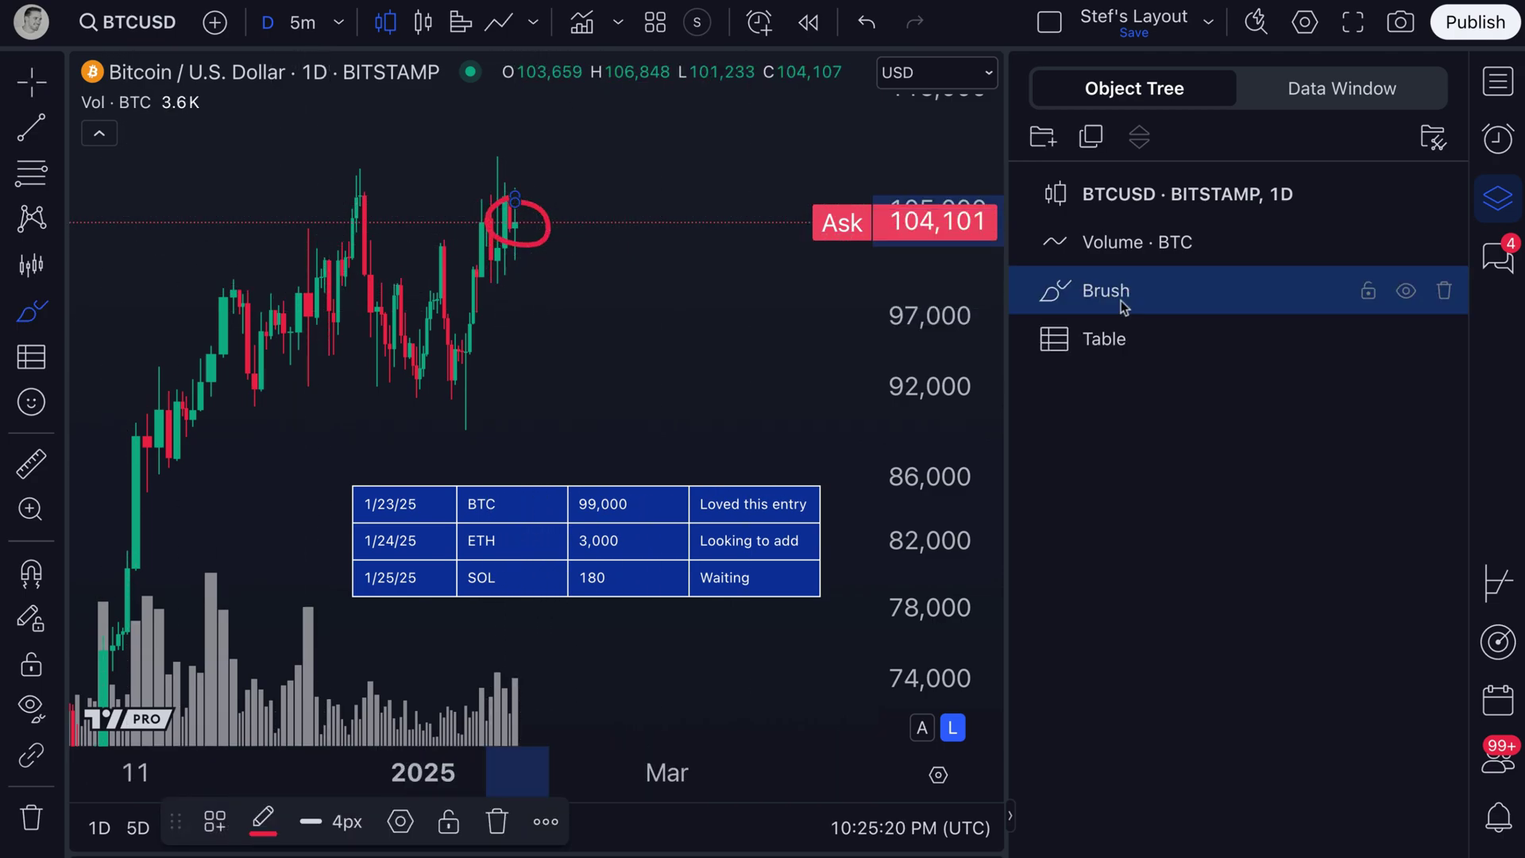
Select the table in the object tree, hide it, and show it again.
click(1117, 340)
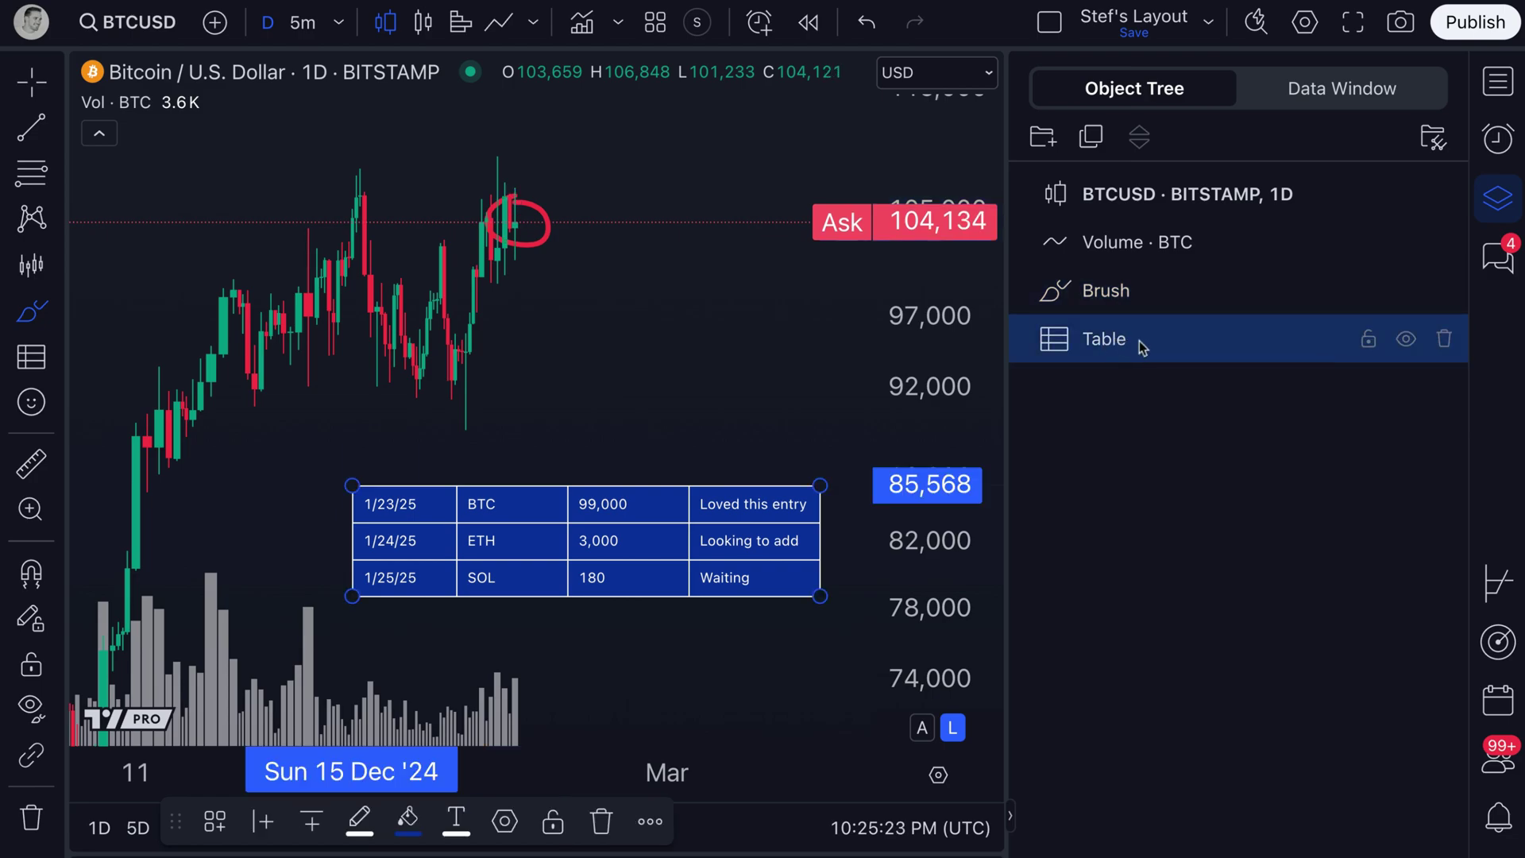
click(1406, 340)
click(1405, 340)
Brush a second, long stroke across the recent candles and undo it.
click(1104, 291)
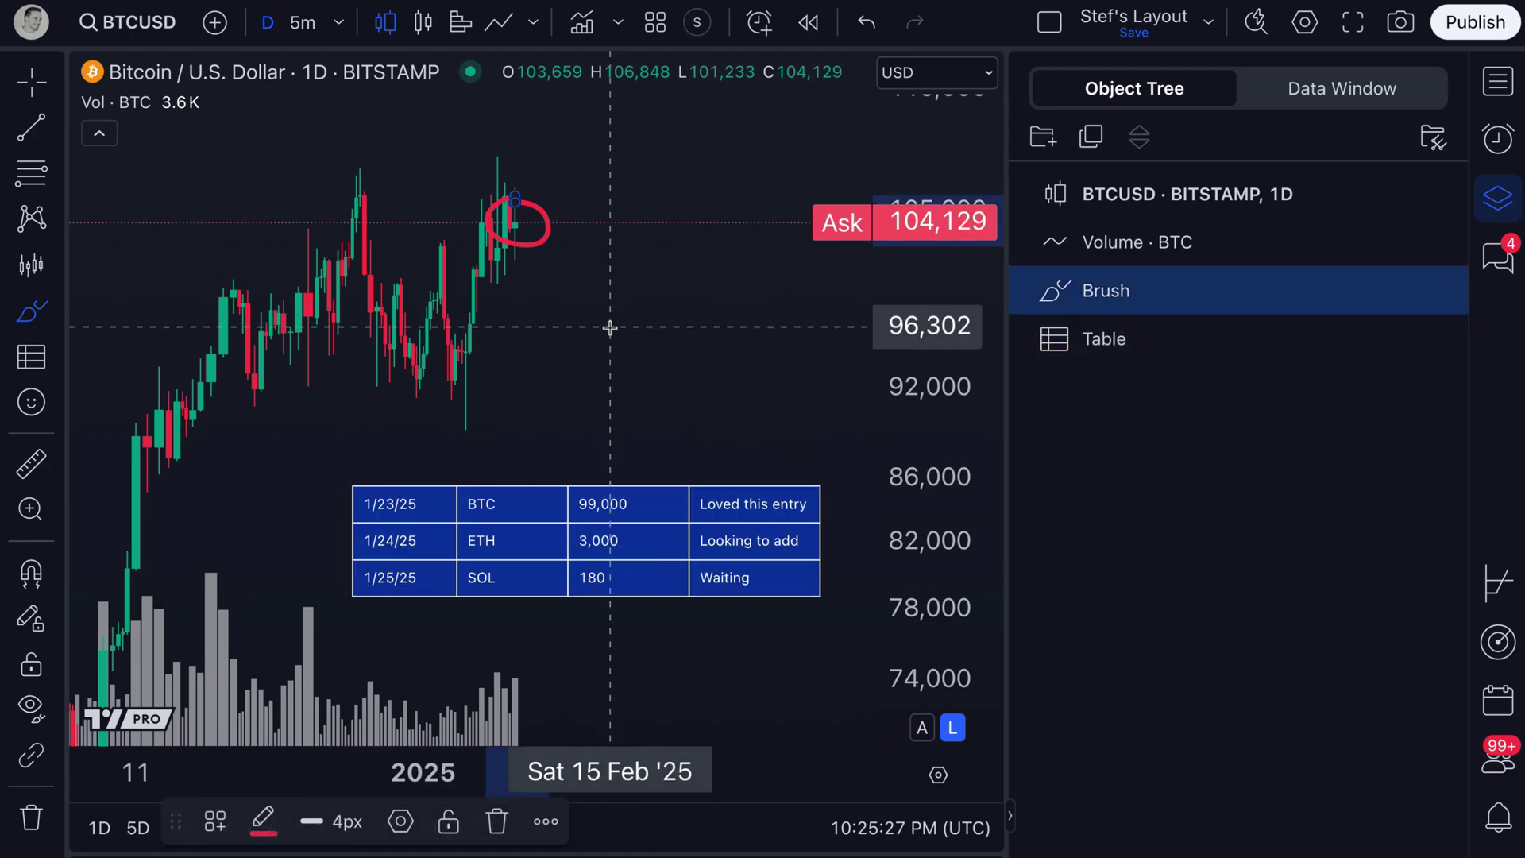
drag(254, 235, 643, 275)
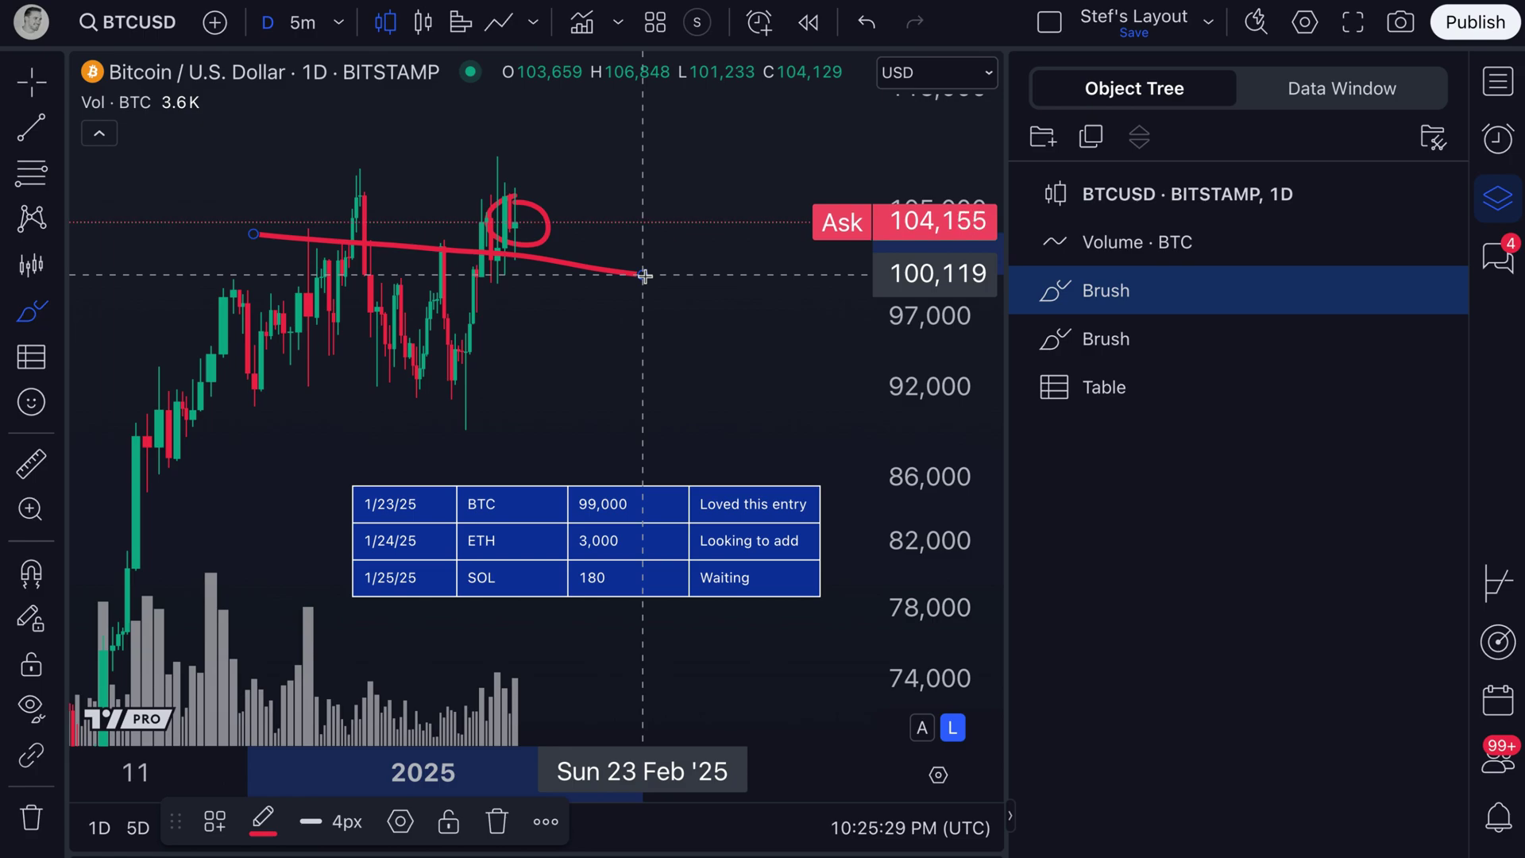
key(ctrl+z)
Return to the cross cursor and lock the table in the object tree.
click(1180, 339)
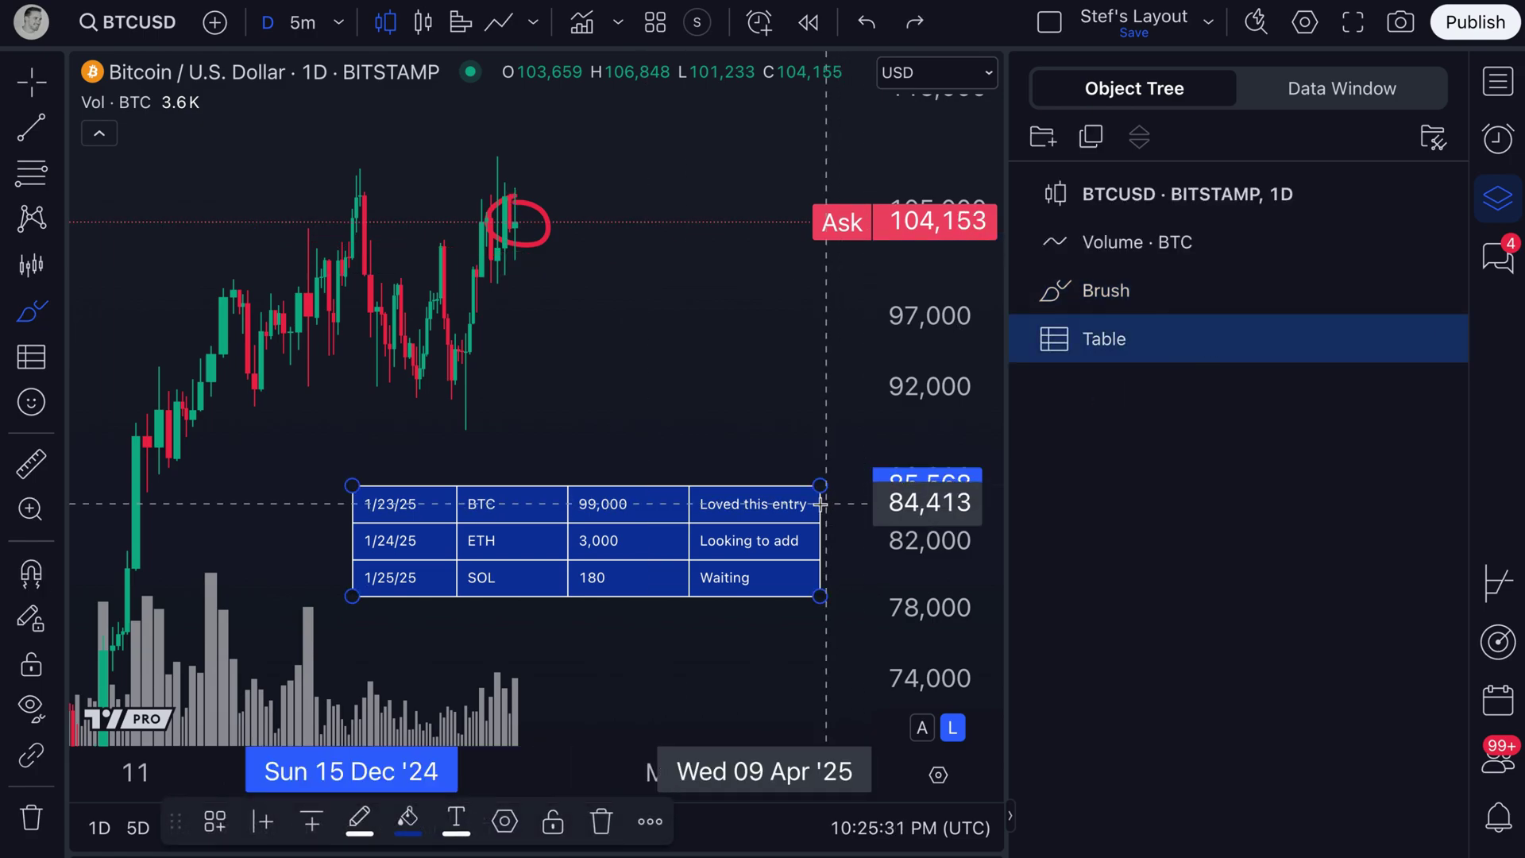
click(32, 80)
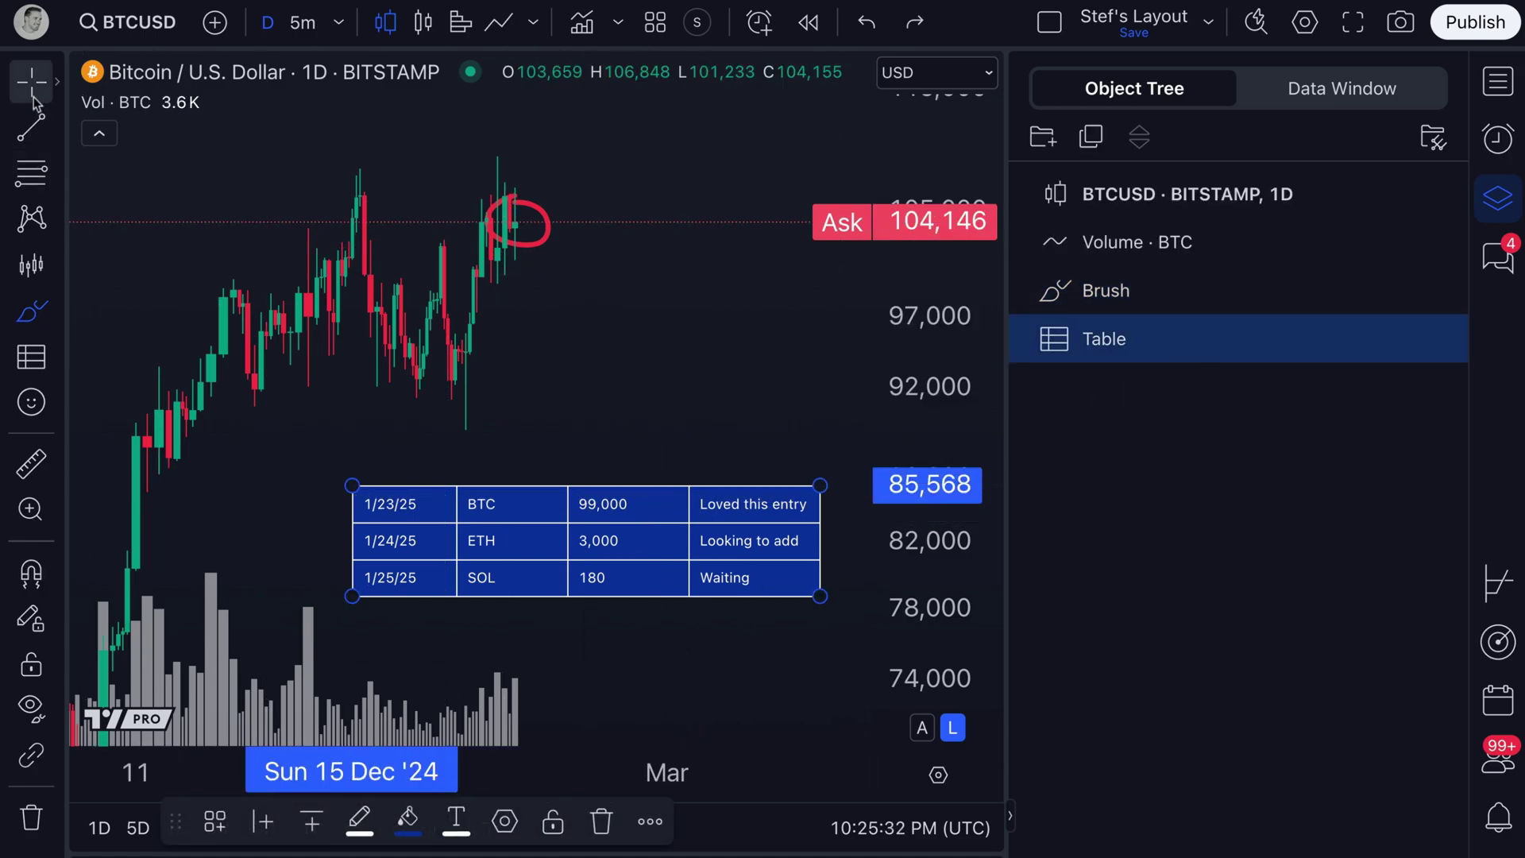
click(628, 304)
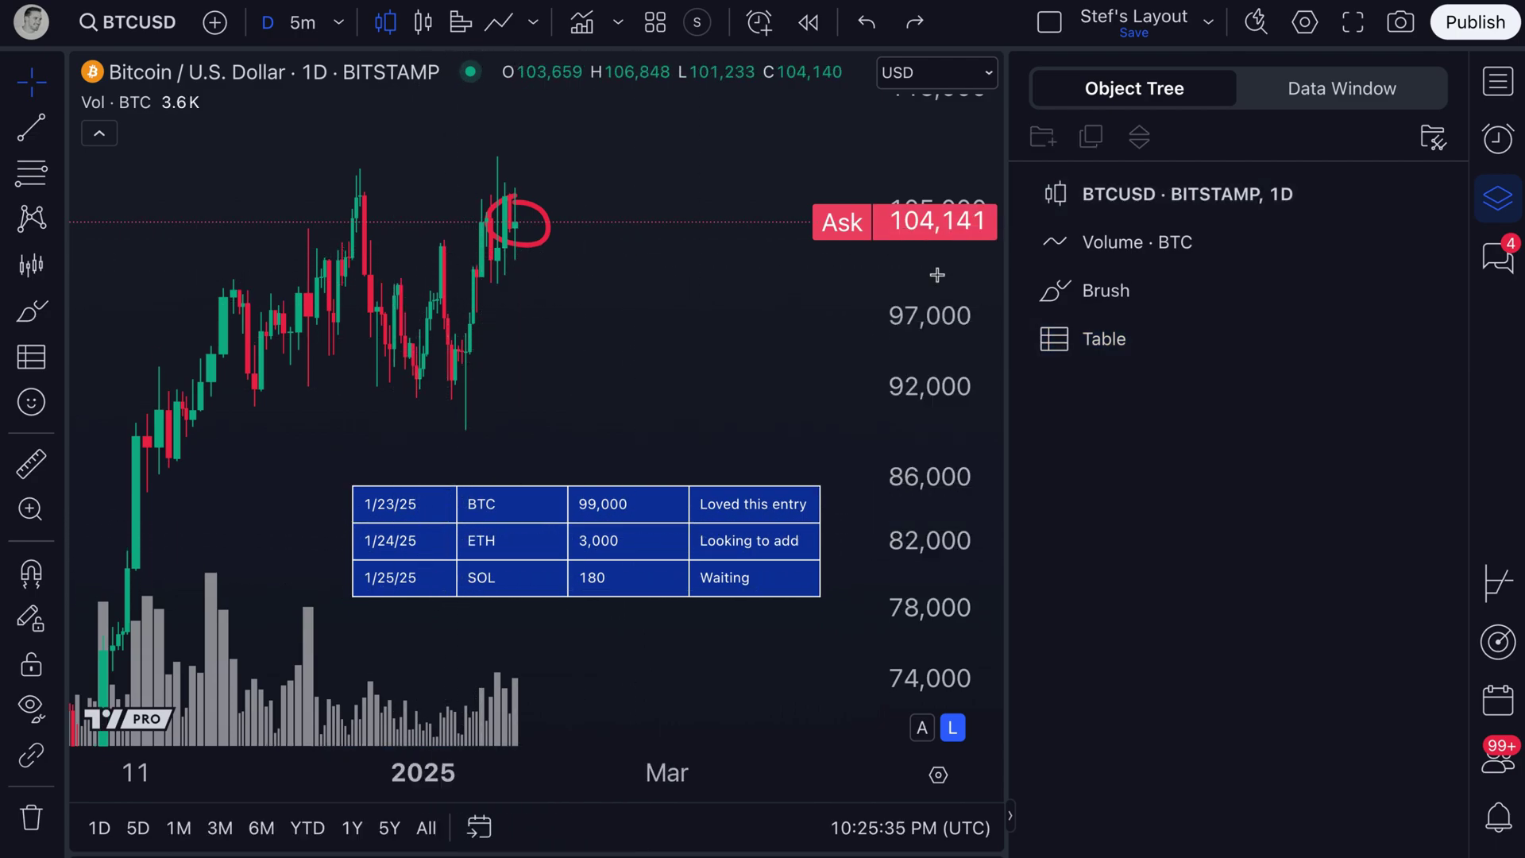
click(1161, 349)
click(1368, 338)
mouse_move(543, 360)
mouse_down()
mouse_move(699, 364)
mouse_move(374, 262)
mouse_move(603, 431)
mouse_move(585, 372)
mouse_up()
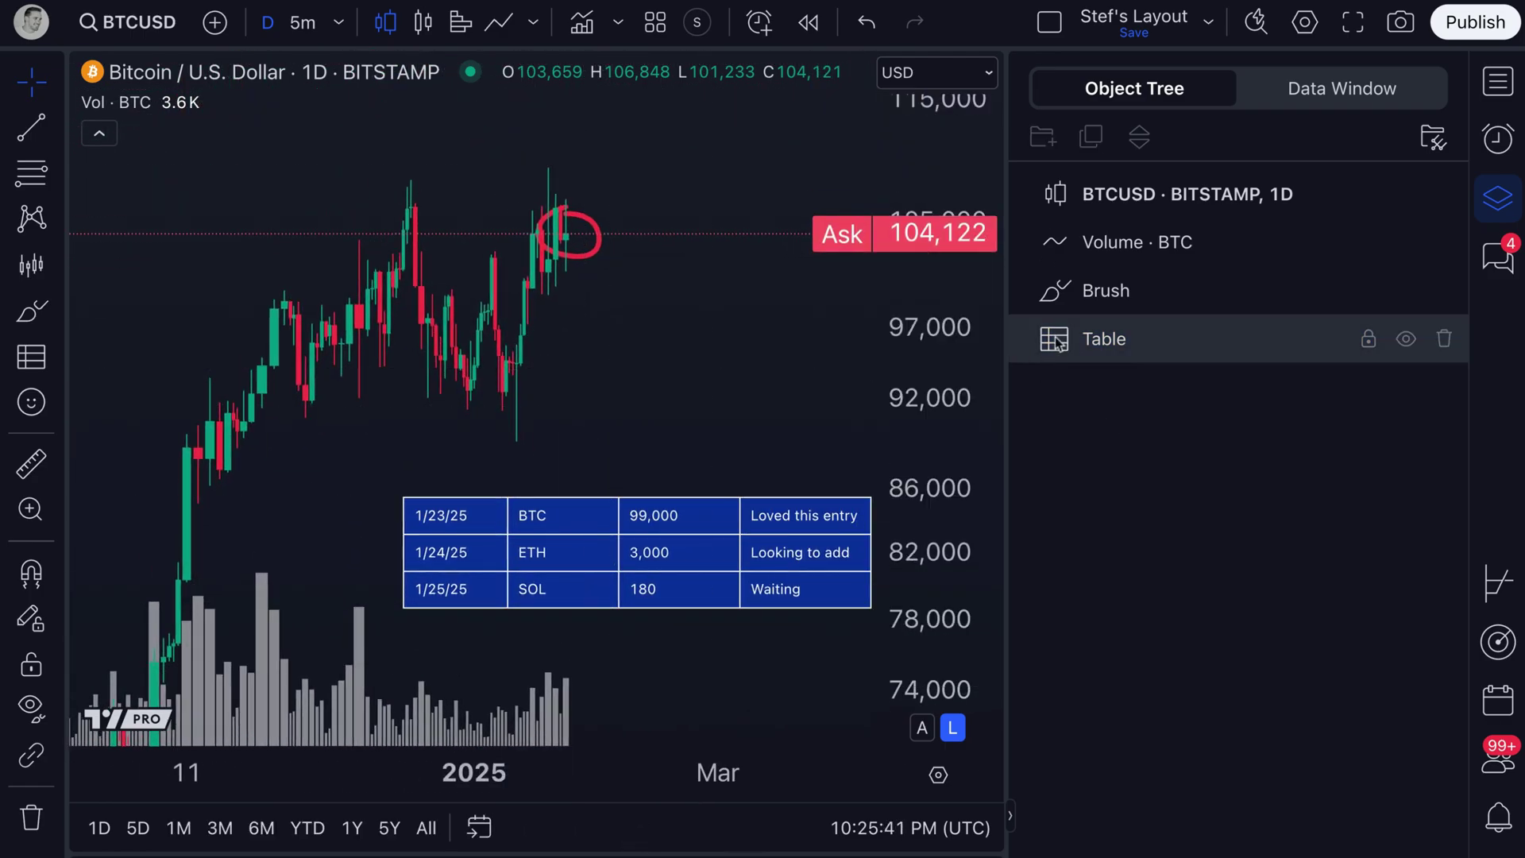
click(1379, 343)
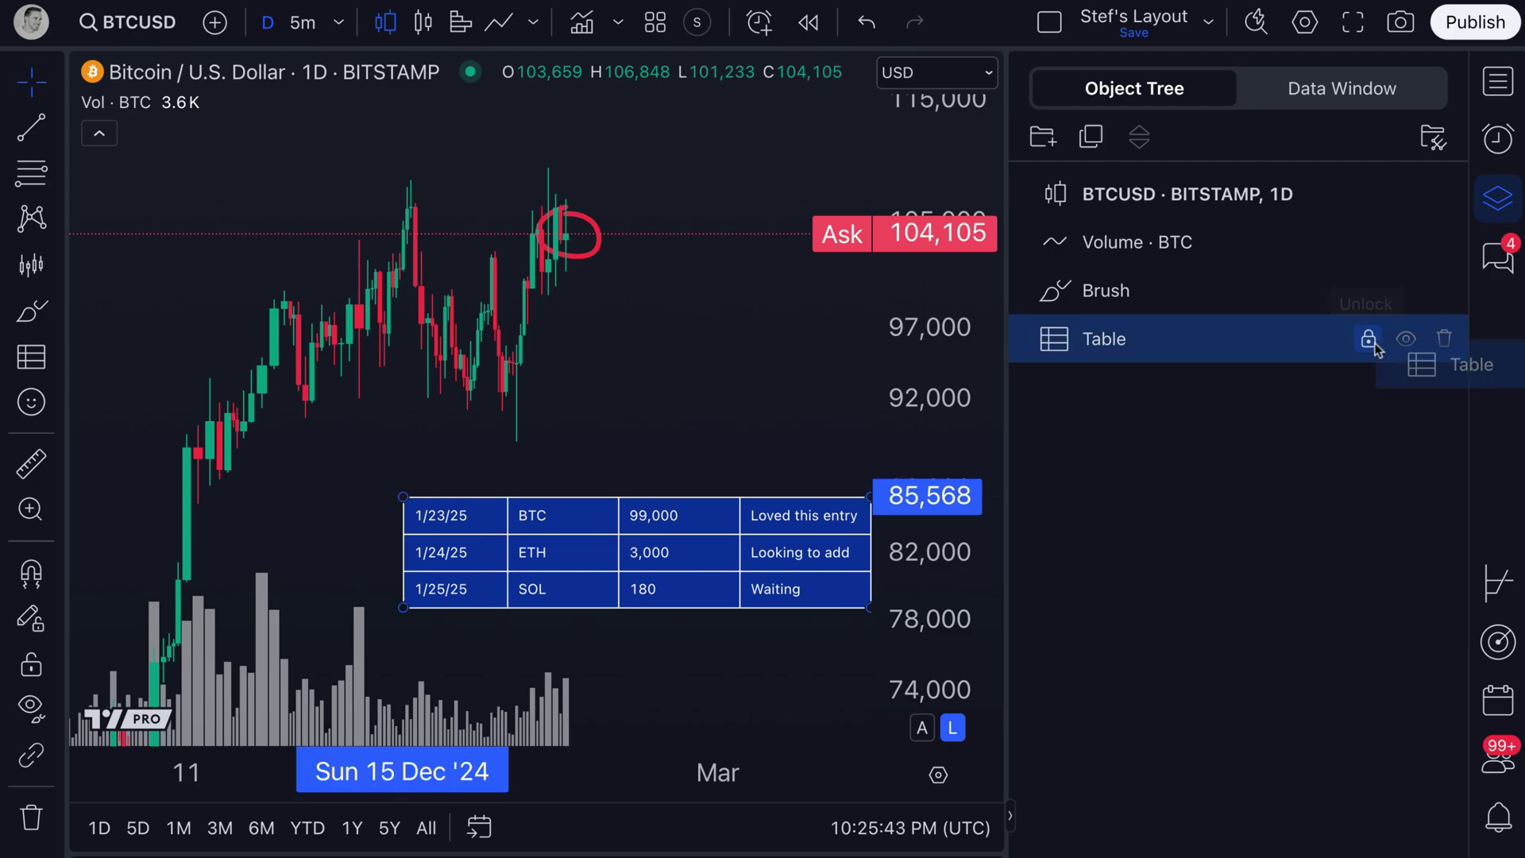
Unlock the table in the object tree and lock it again.
drag(730, 418, 582, 347)
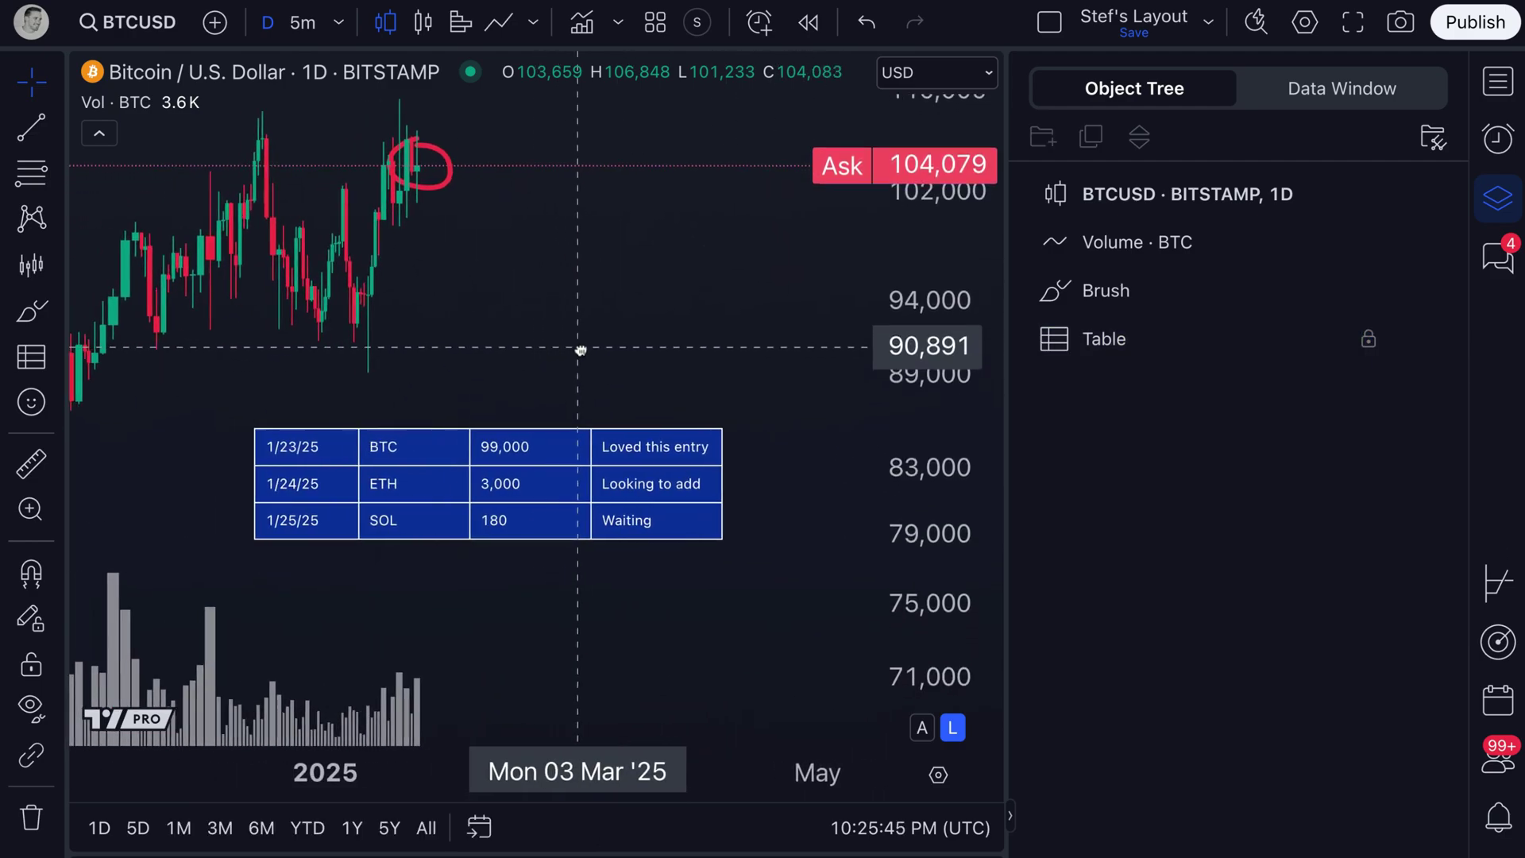
drag(366, 781, 476, 782)
drag(973, 445, 943, 564)
drag(733, 609, 608, 579)
click(639, 470)
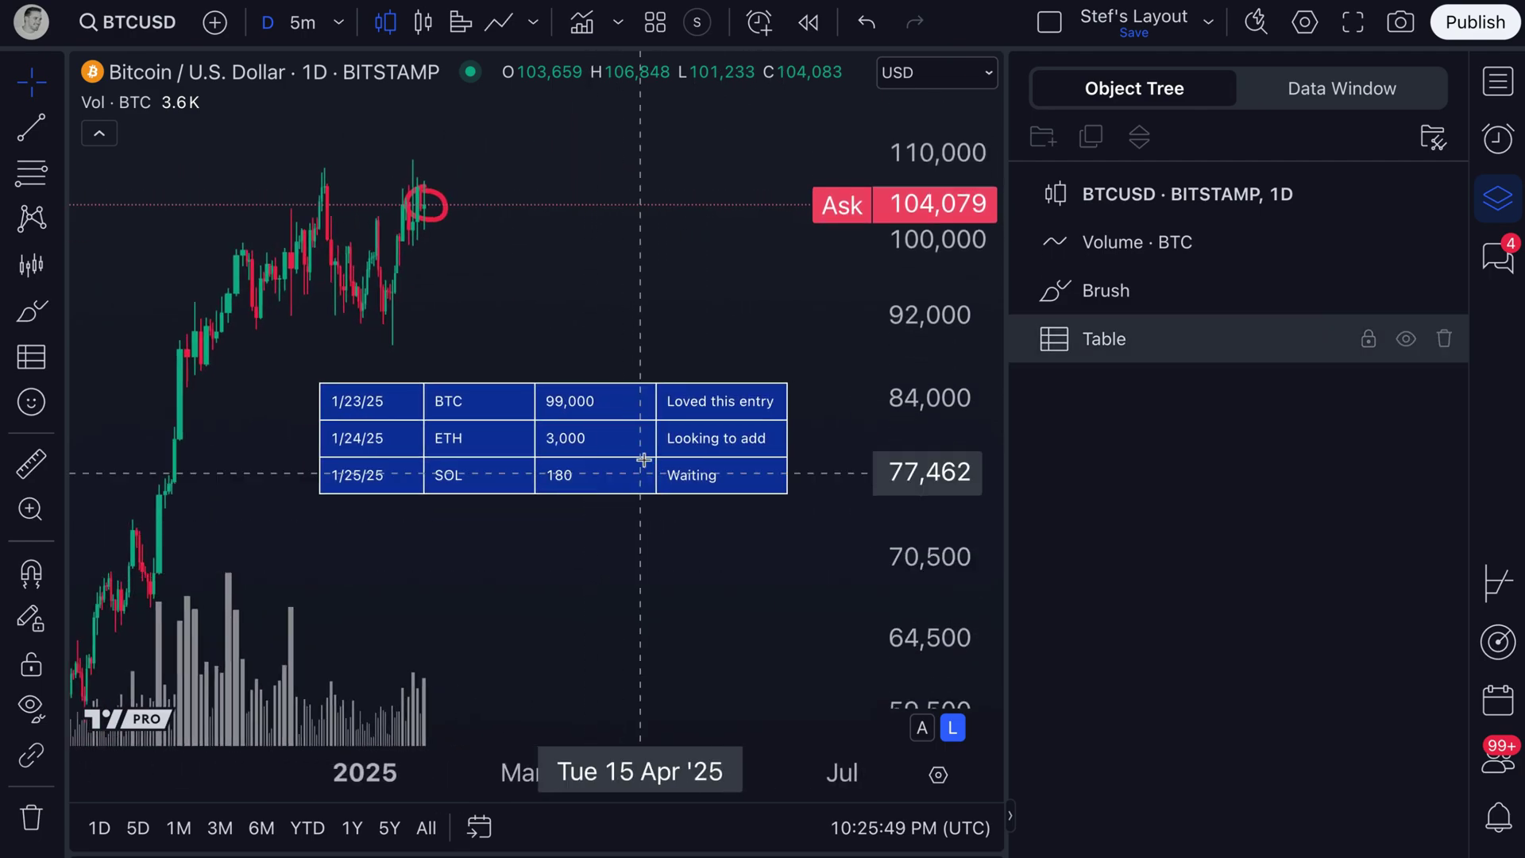
click(1368, 339)
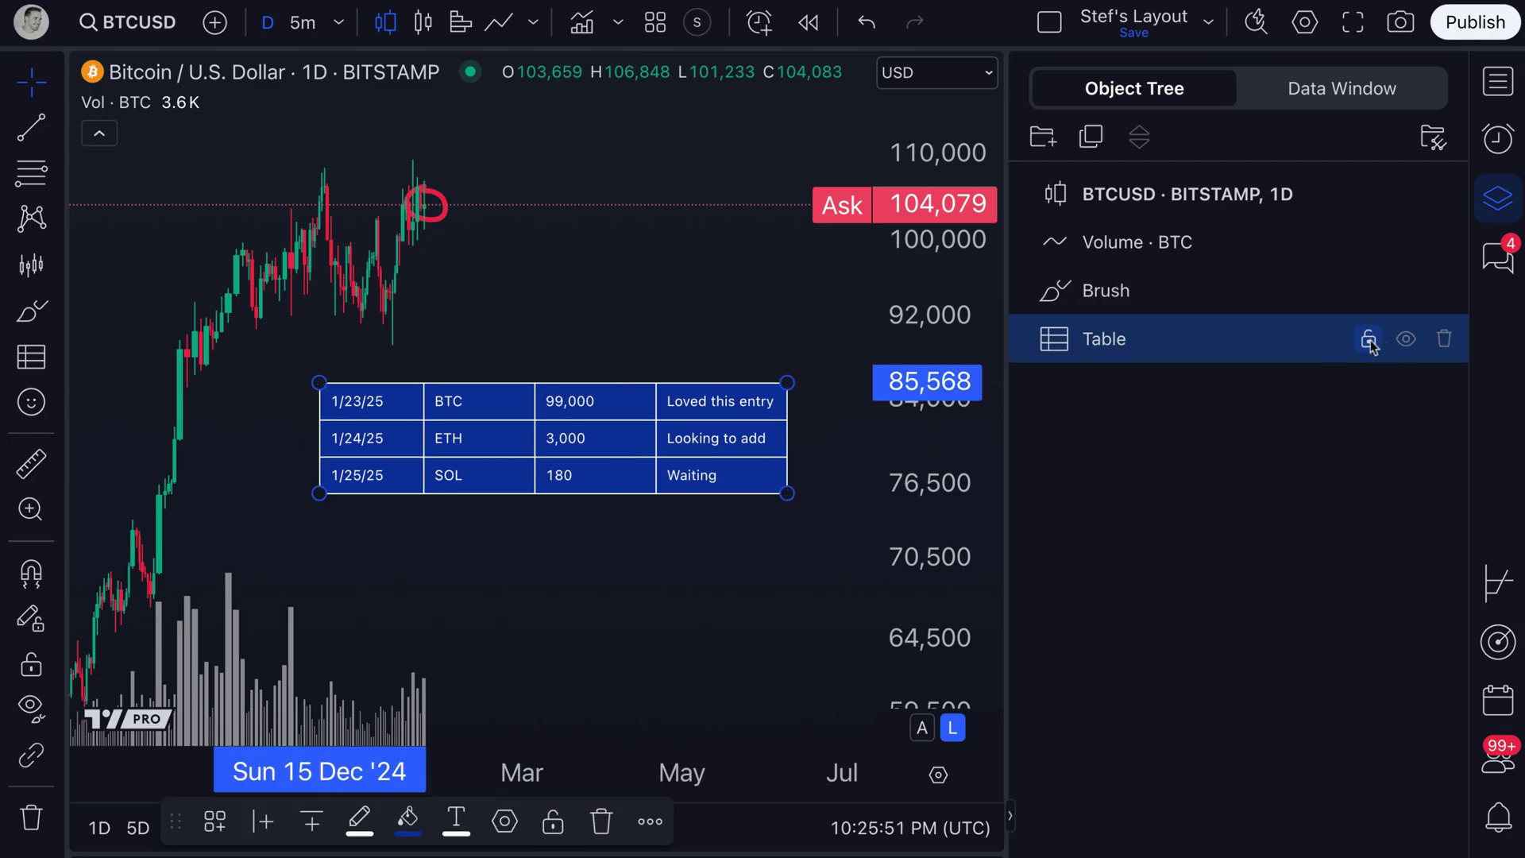
click(1368, 340)
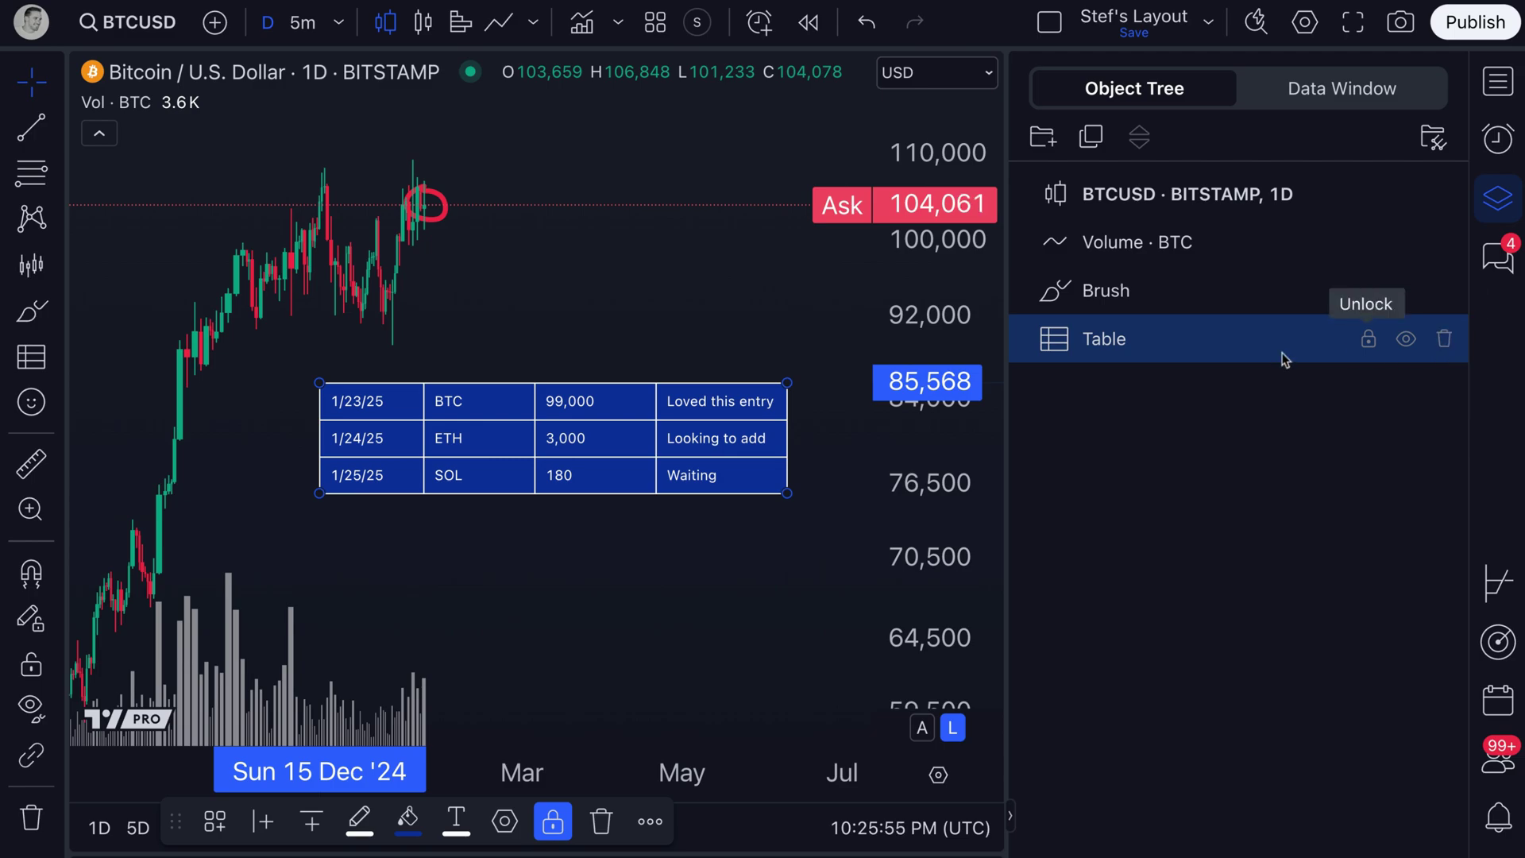
Put the locked table into a new object-tree group and rename the group Table Group.
click(1045, 139)
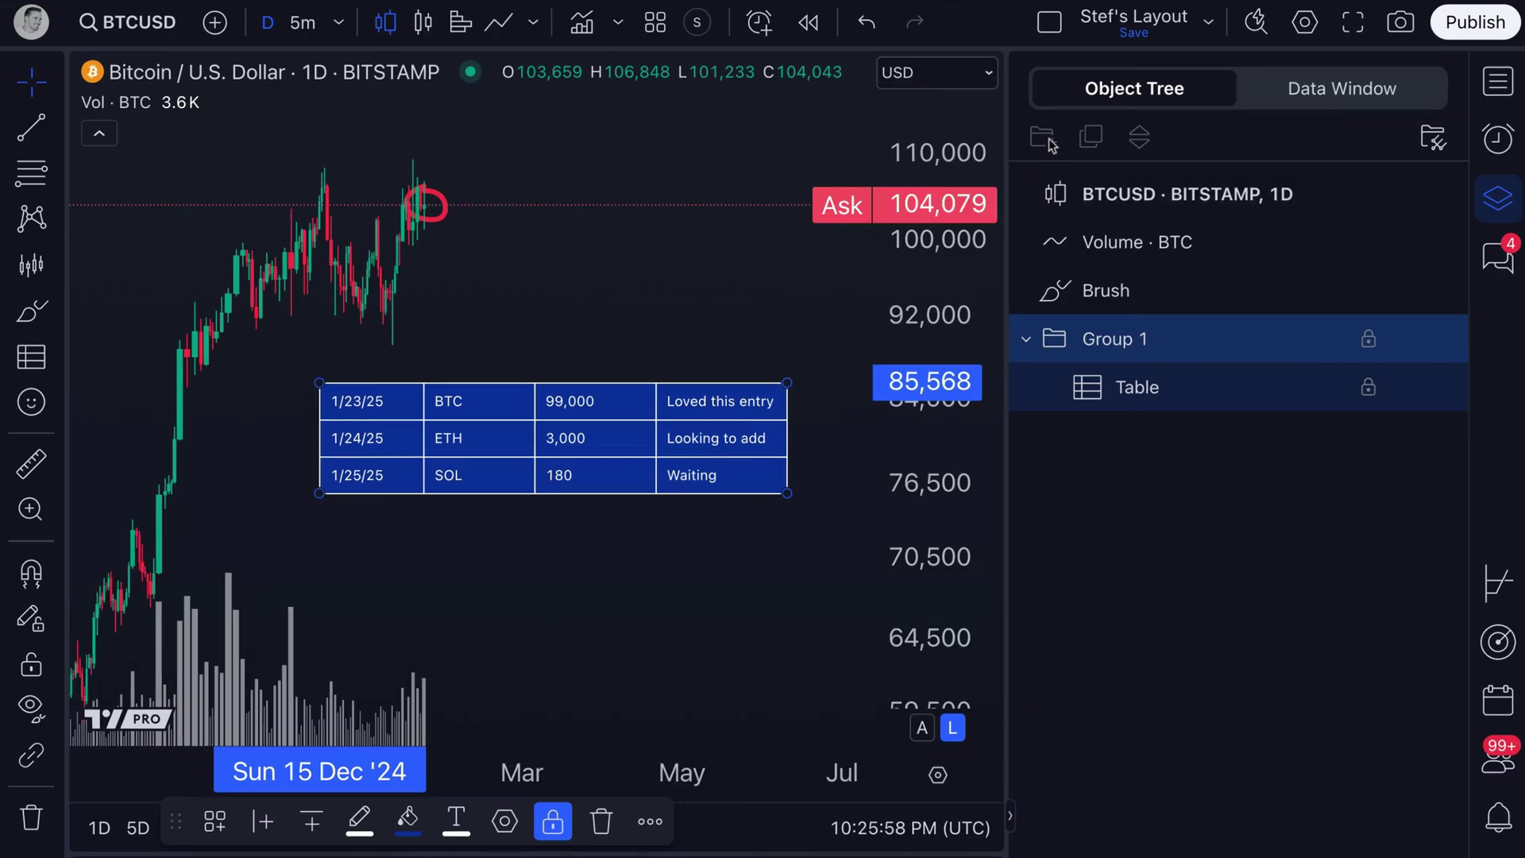
double_click(1131, 350)
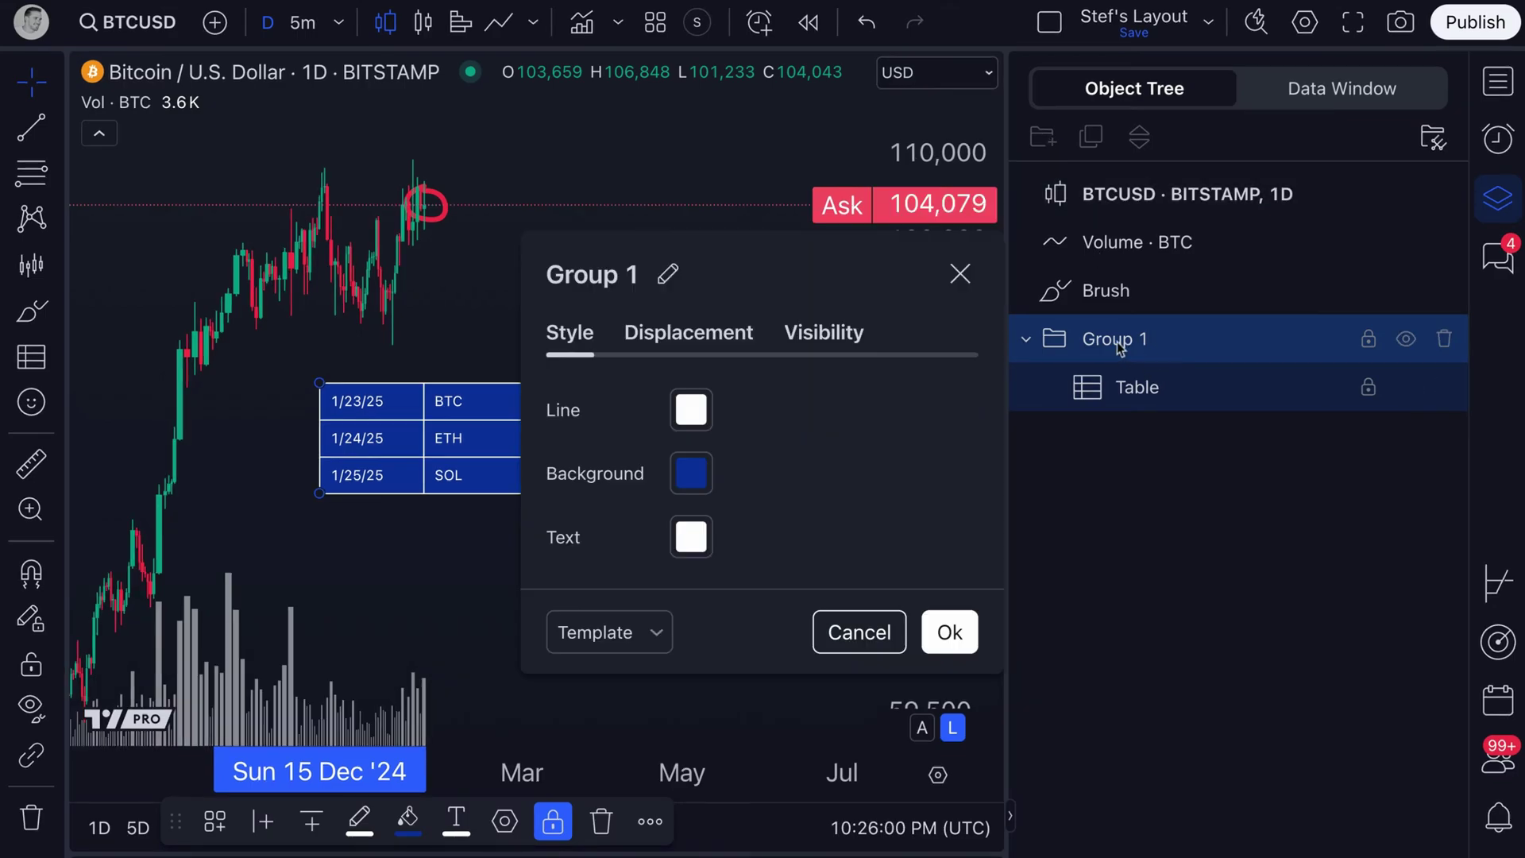
click(960, 274)
right_click(1130, 344)
click(1166, 367)
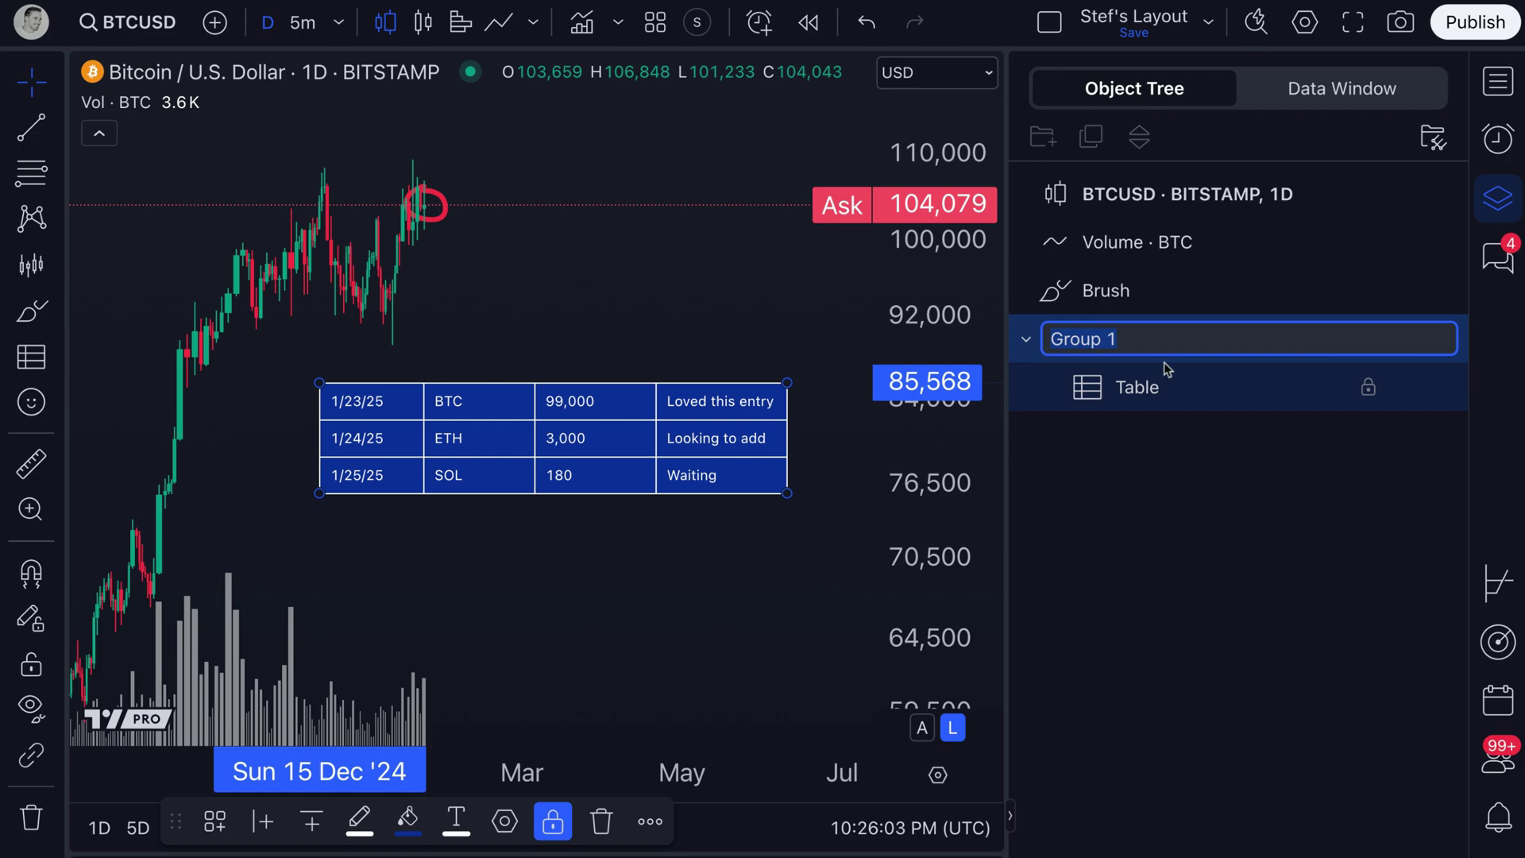
text(Table Gro)
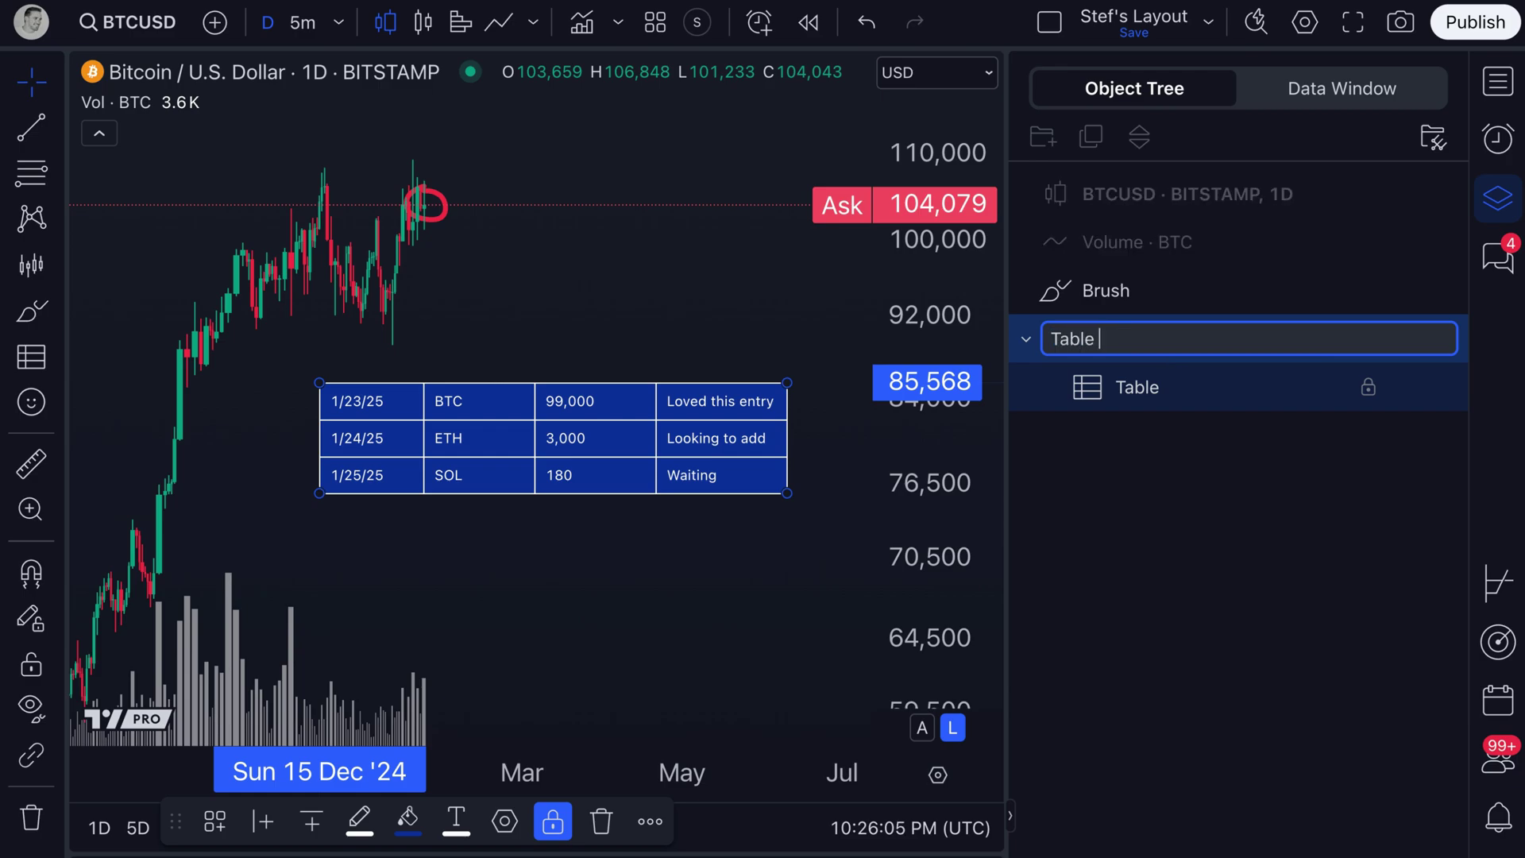
click(561, 279)
Add a second table below the first, with its upper-left corner at about 71,527 on 09 Dec '24.
click(31, 357)
click(515, 609)
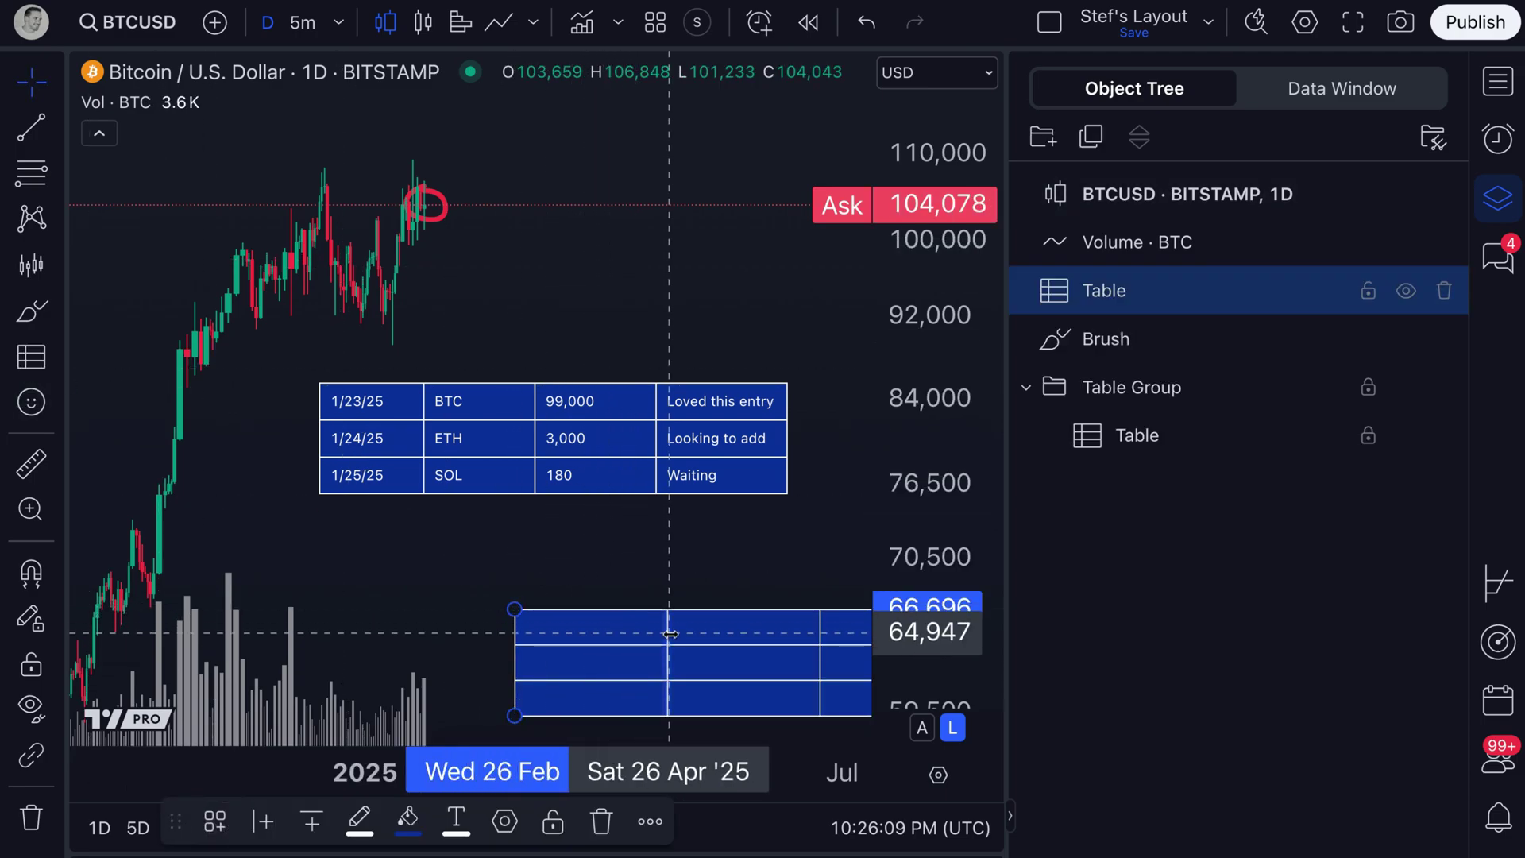
drag(681, 684, 478, 613)
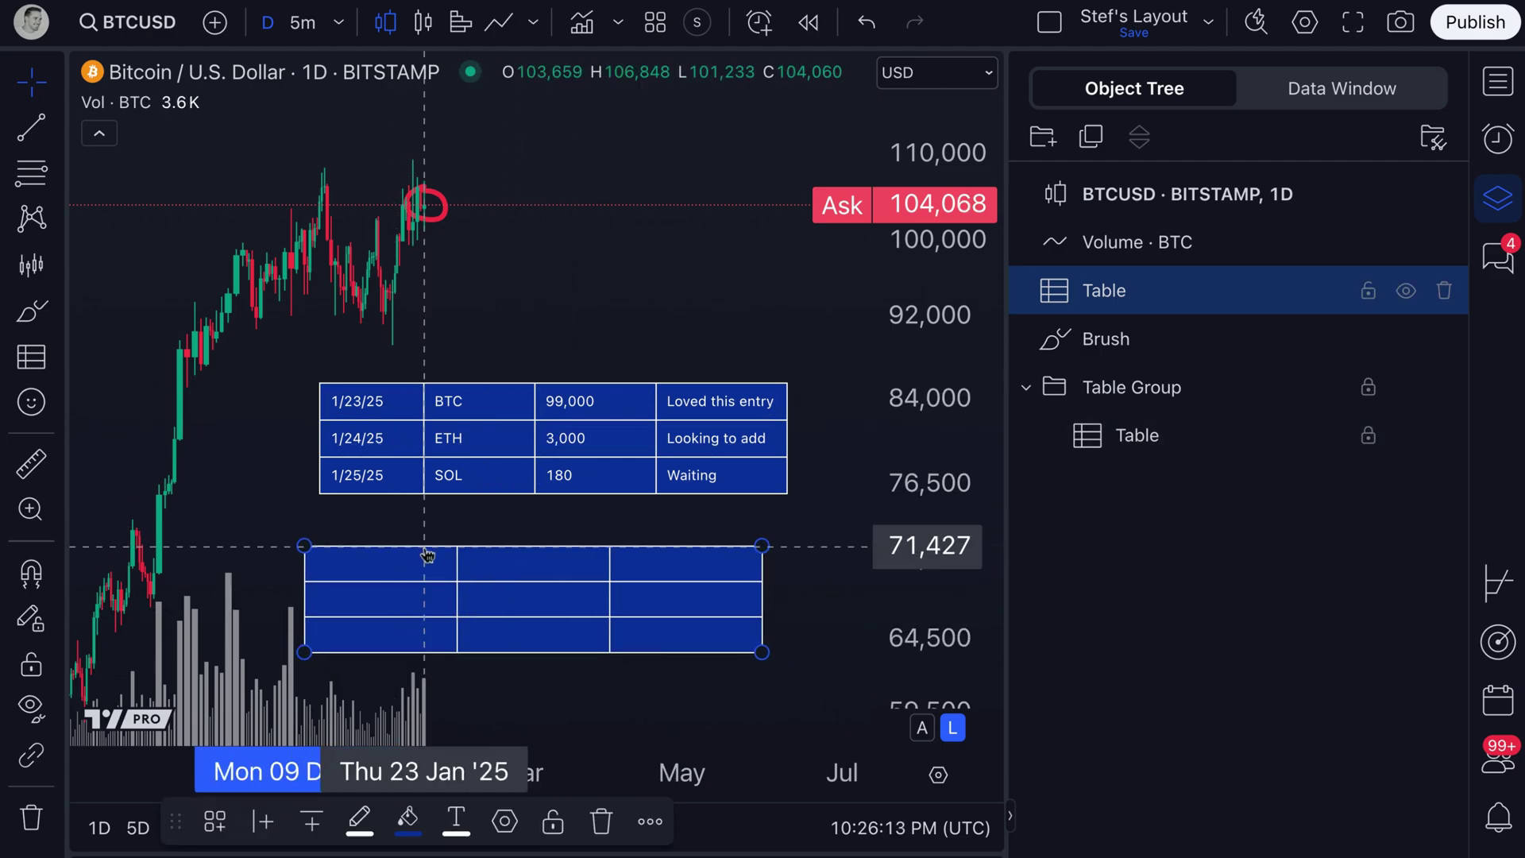
key(Escape)
Change the second table's background to dark green and accept the settings.
double_click(478, 556)
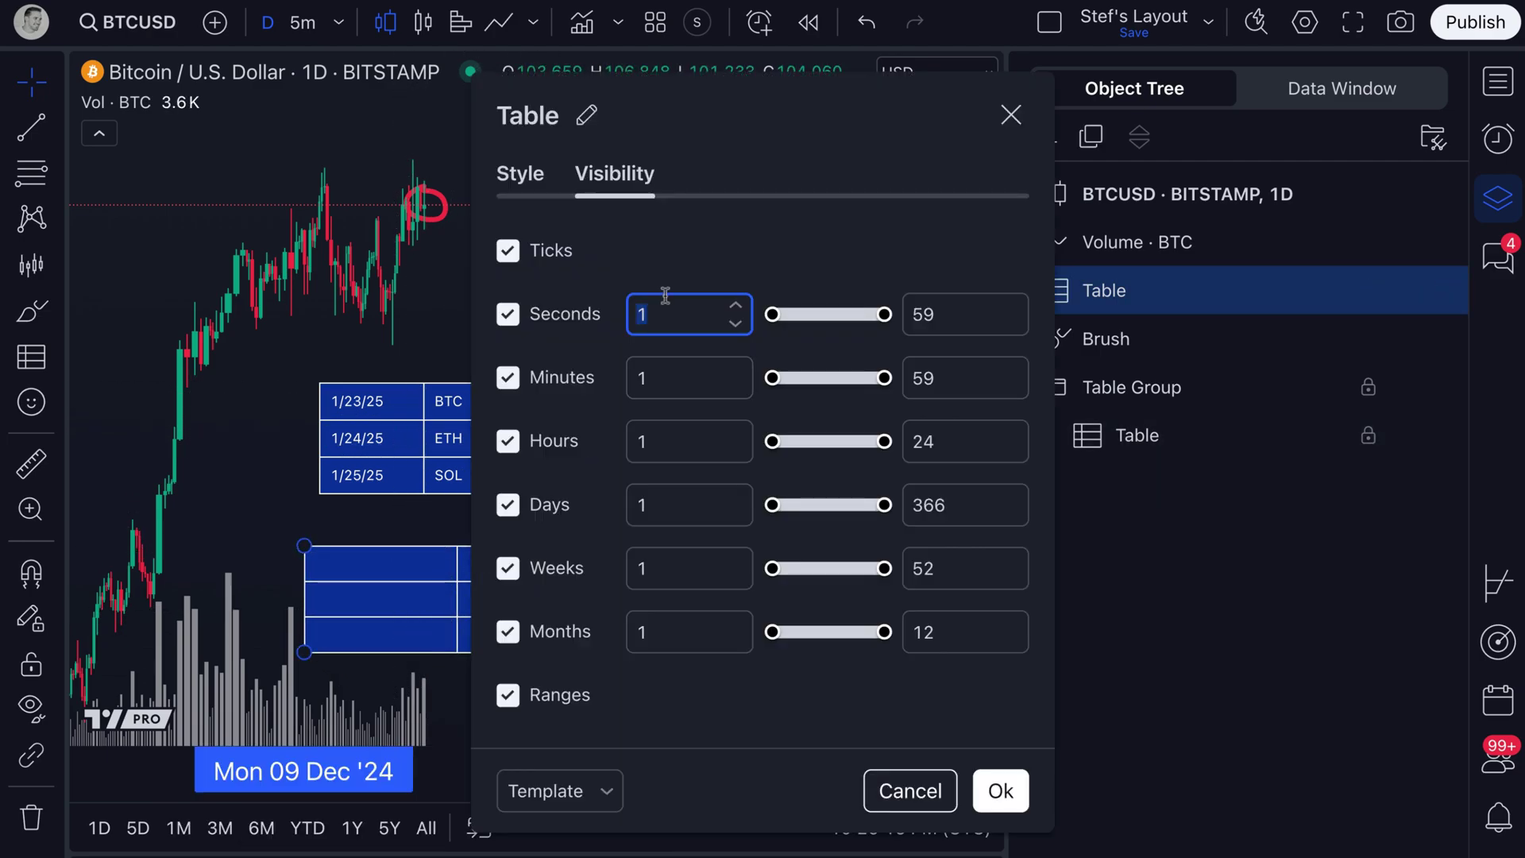
click(490, 174)
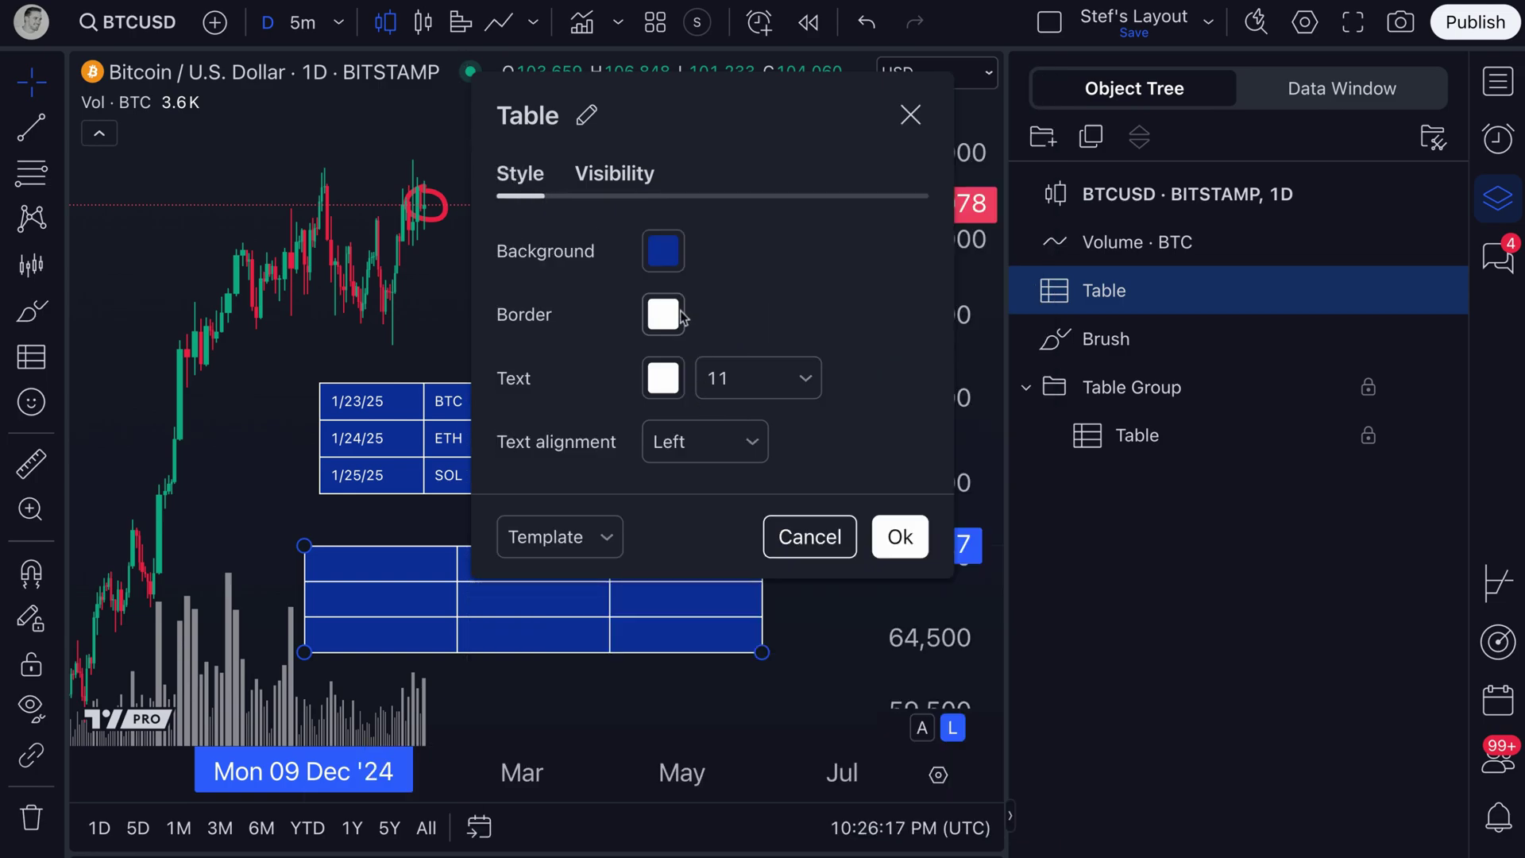
click(677, 273)
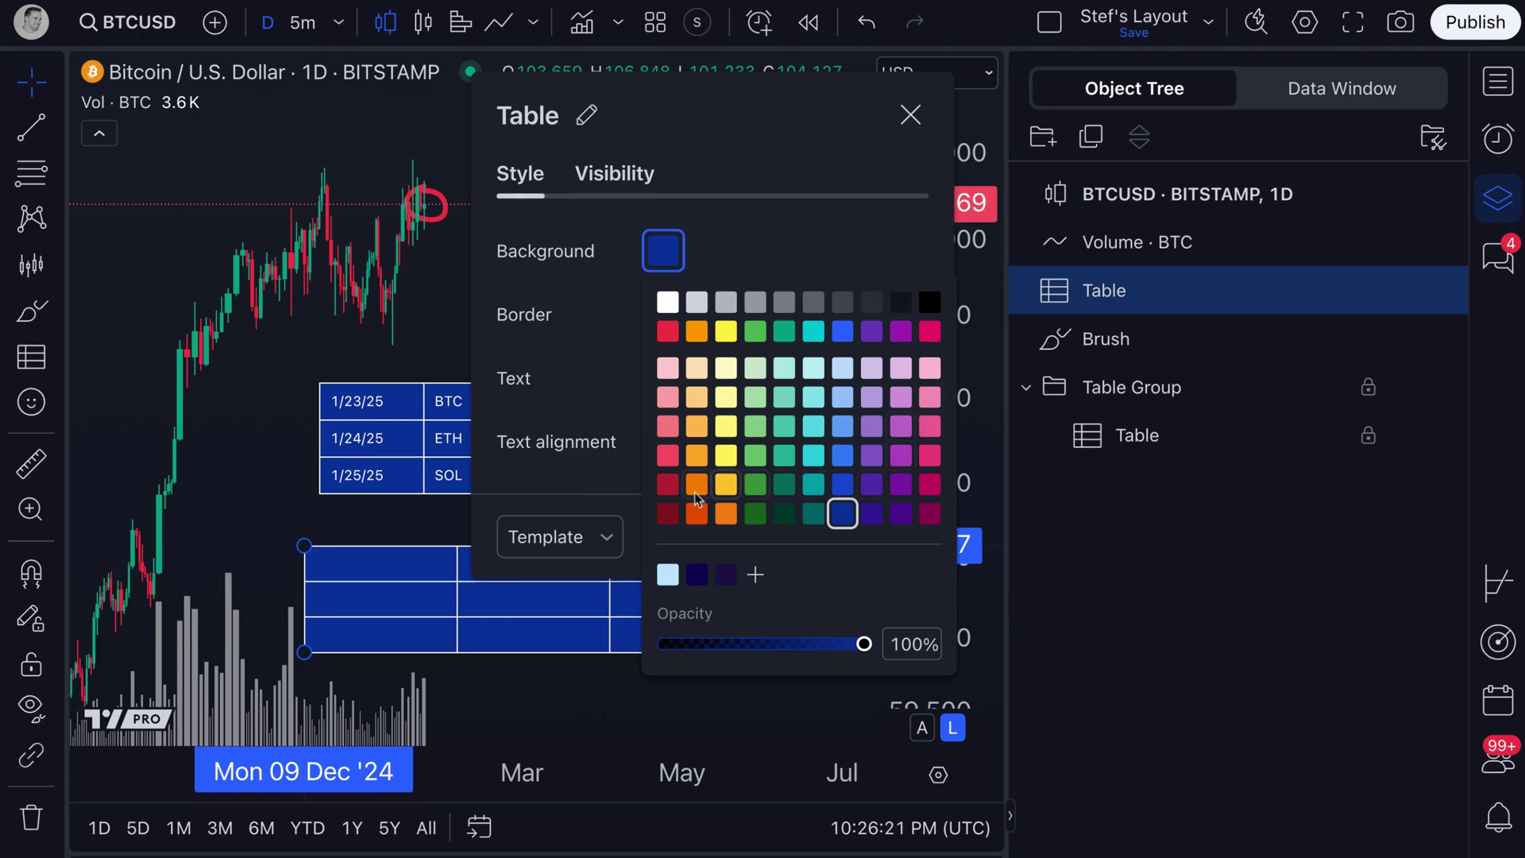
click(784, 486)
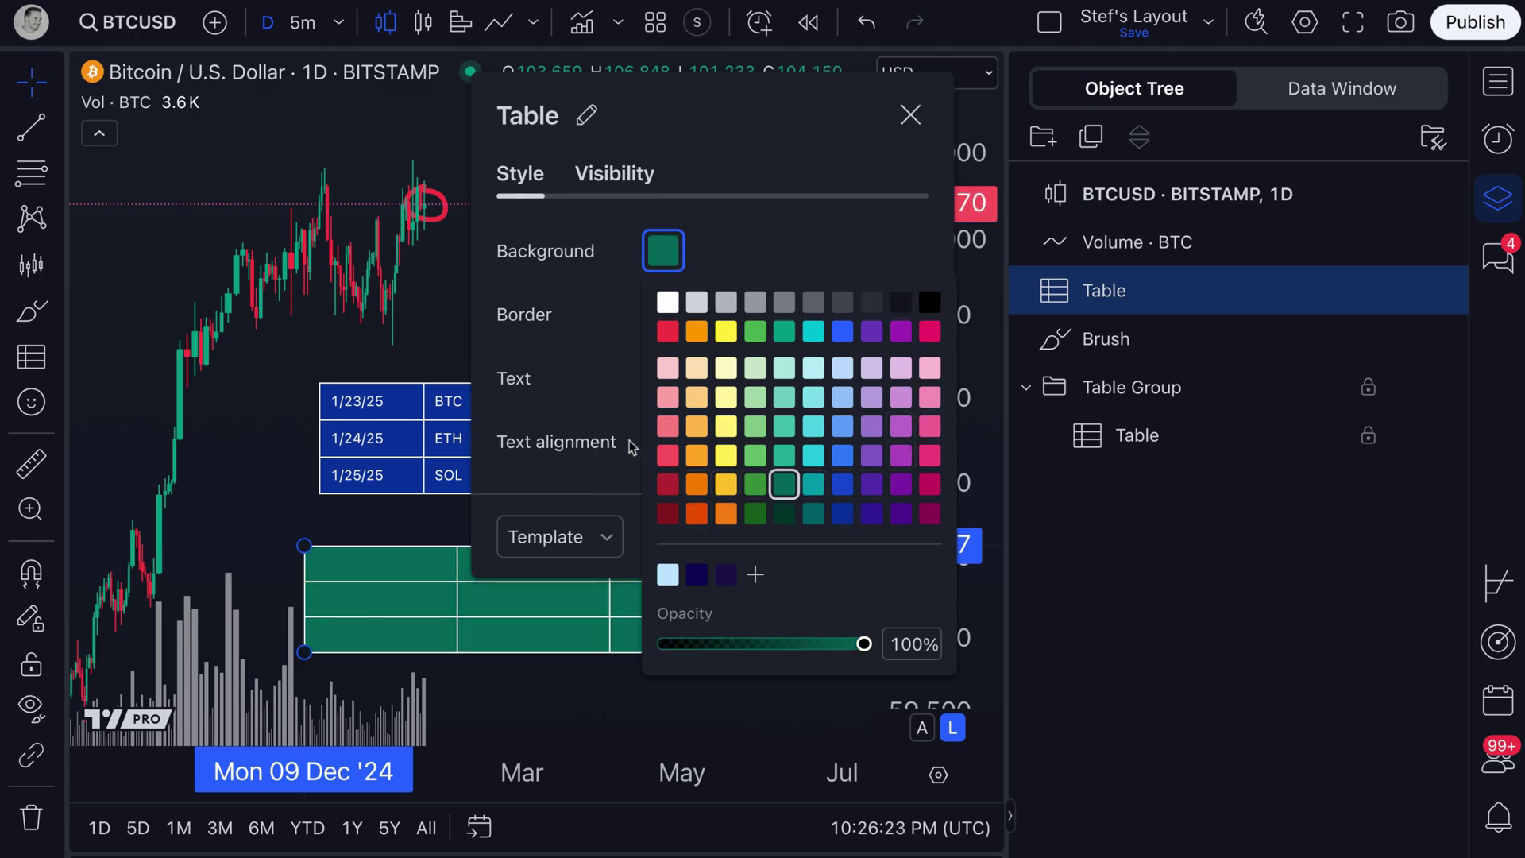
click(589, 371)
click(900, 537)
Fill the green table's first two top-row cells with 1/23/25 and "Stocks hit all-time highs".
double_click(371, 566)
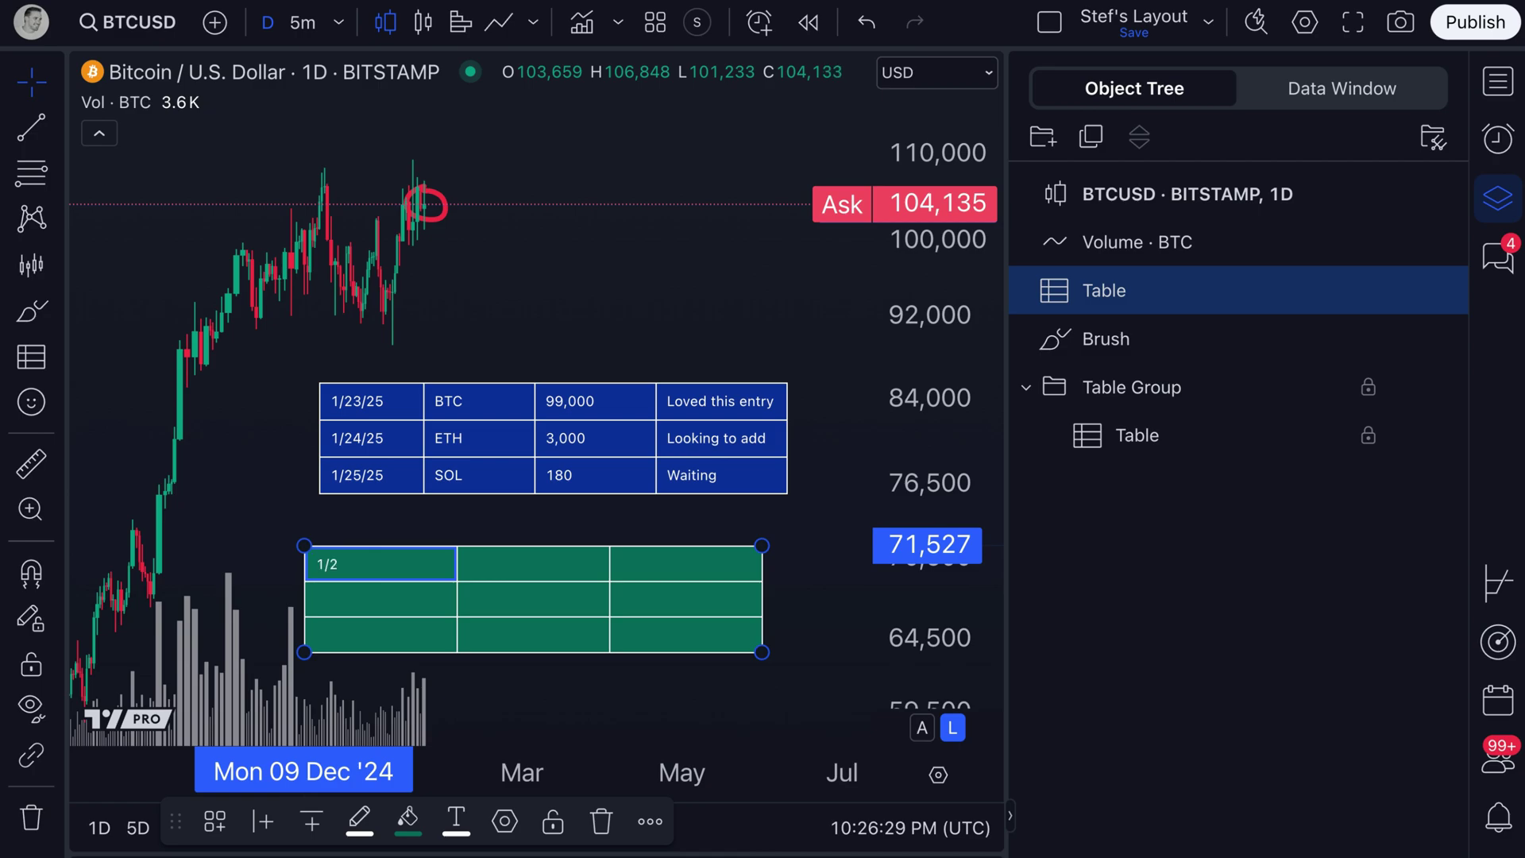
double_click(483, 560)
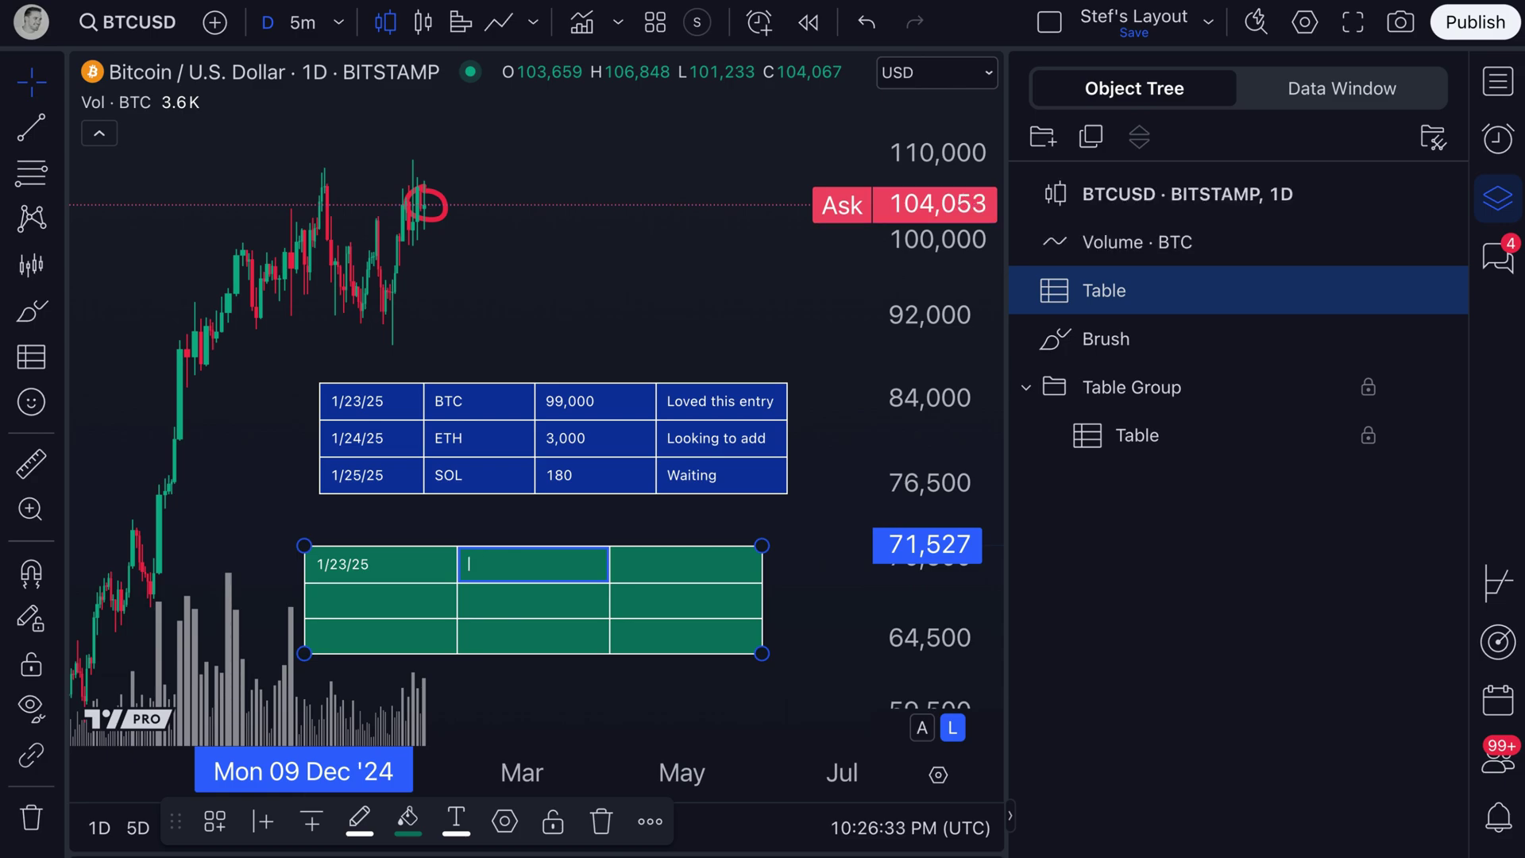
text(Stocks hit all-time highs)
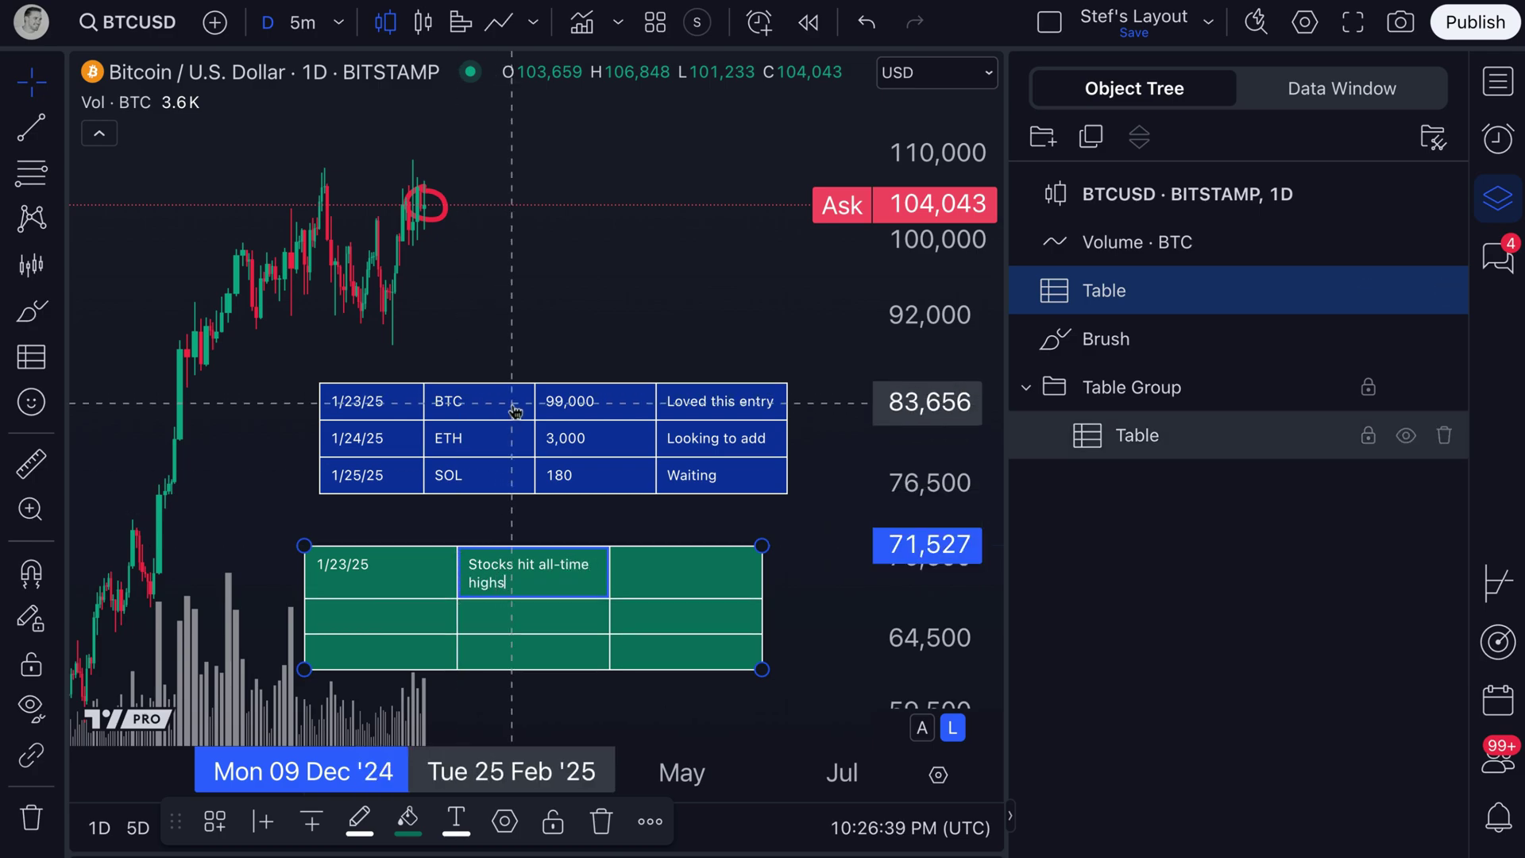
Move the green table into Table Group in the object tree.
click(509, 434)
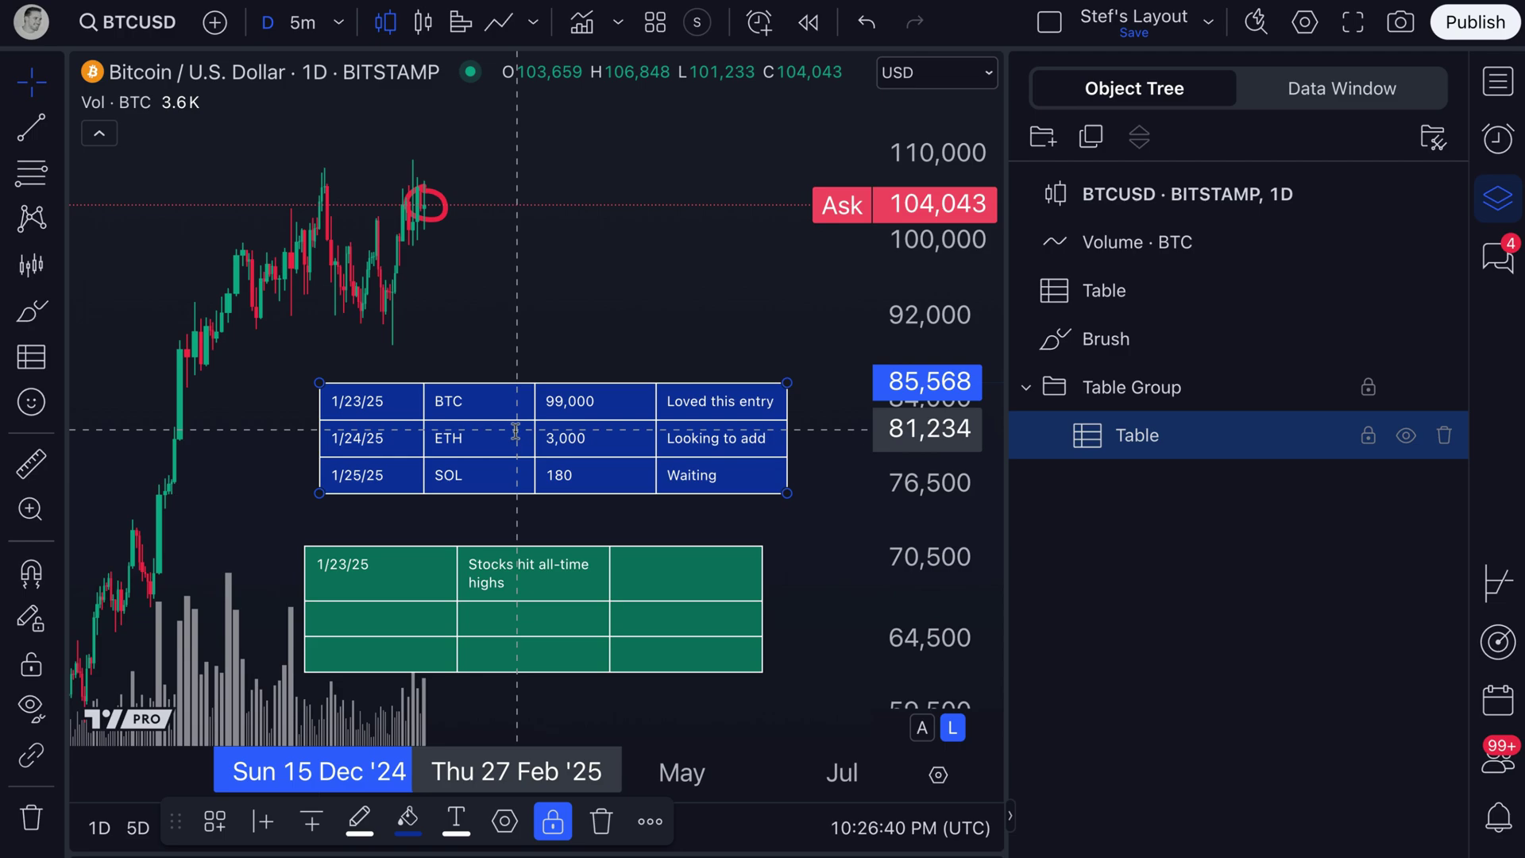
click(560, 568)
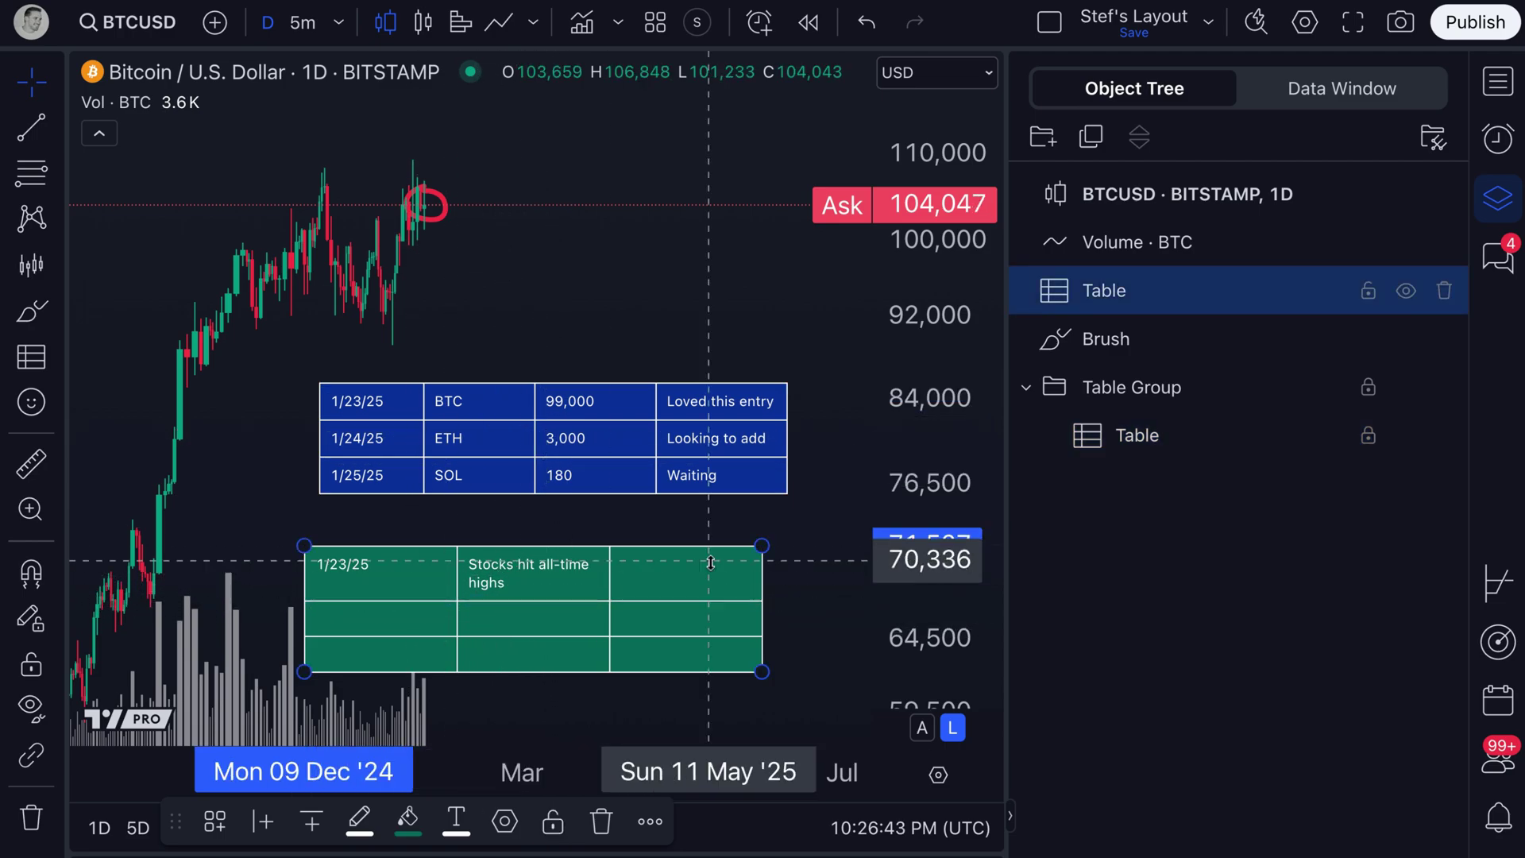
drag(1109, 293, 1160, 401)
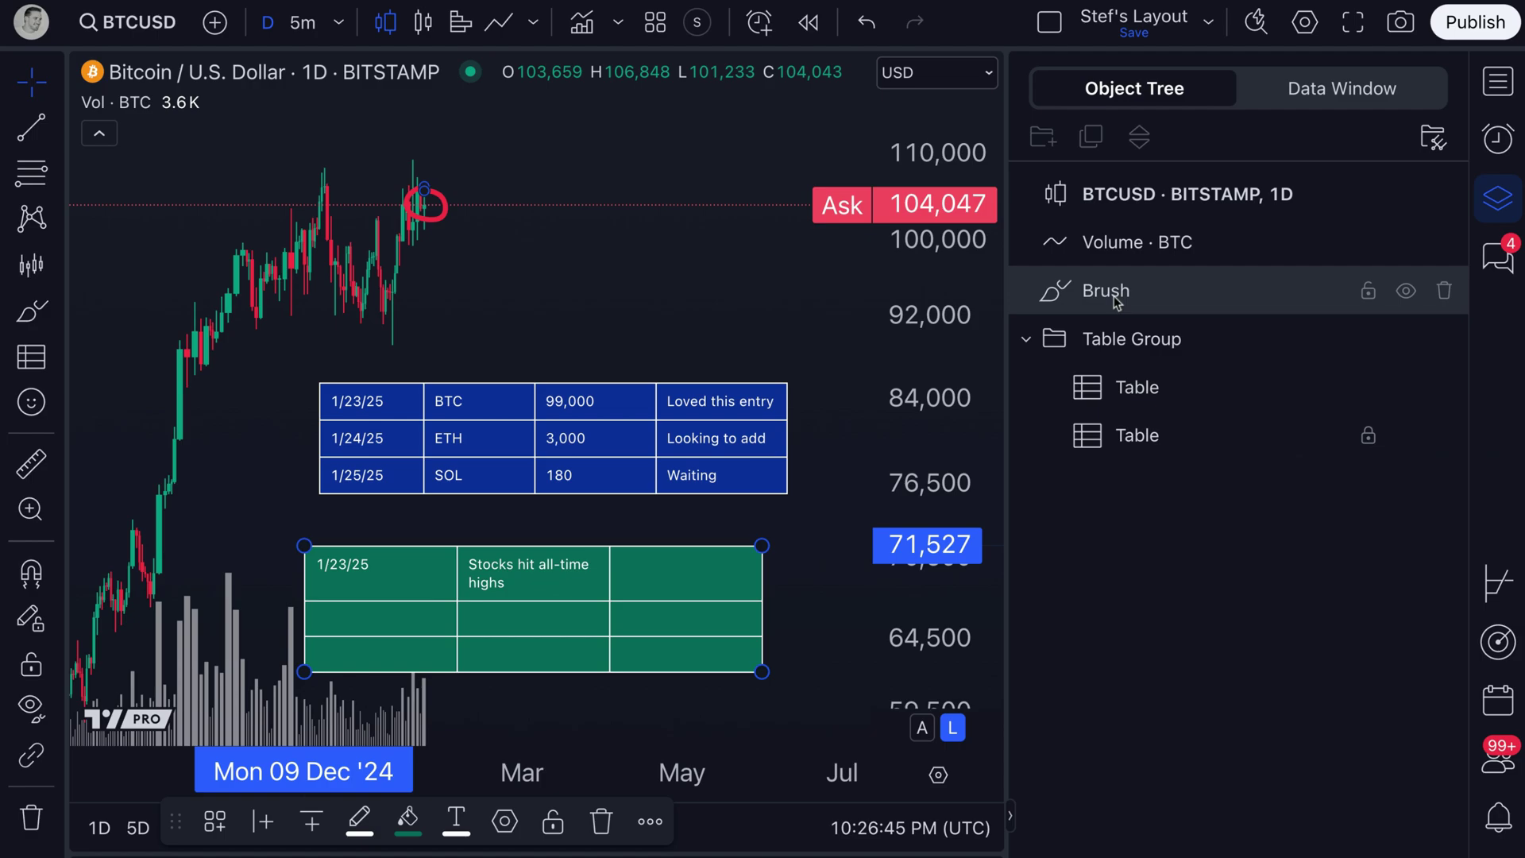
Rename the green table in Table Group to "Notes table".
right_click(1151, 394)
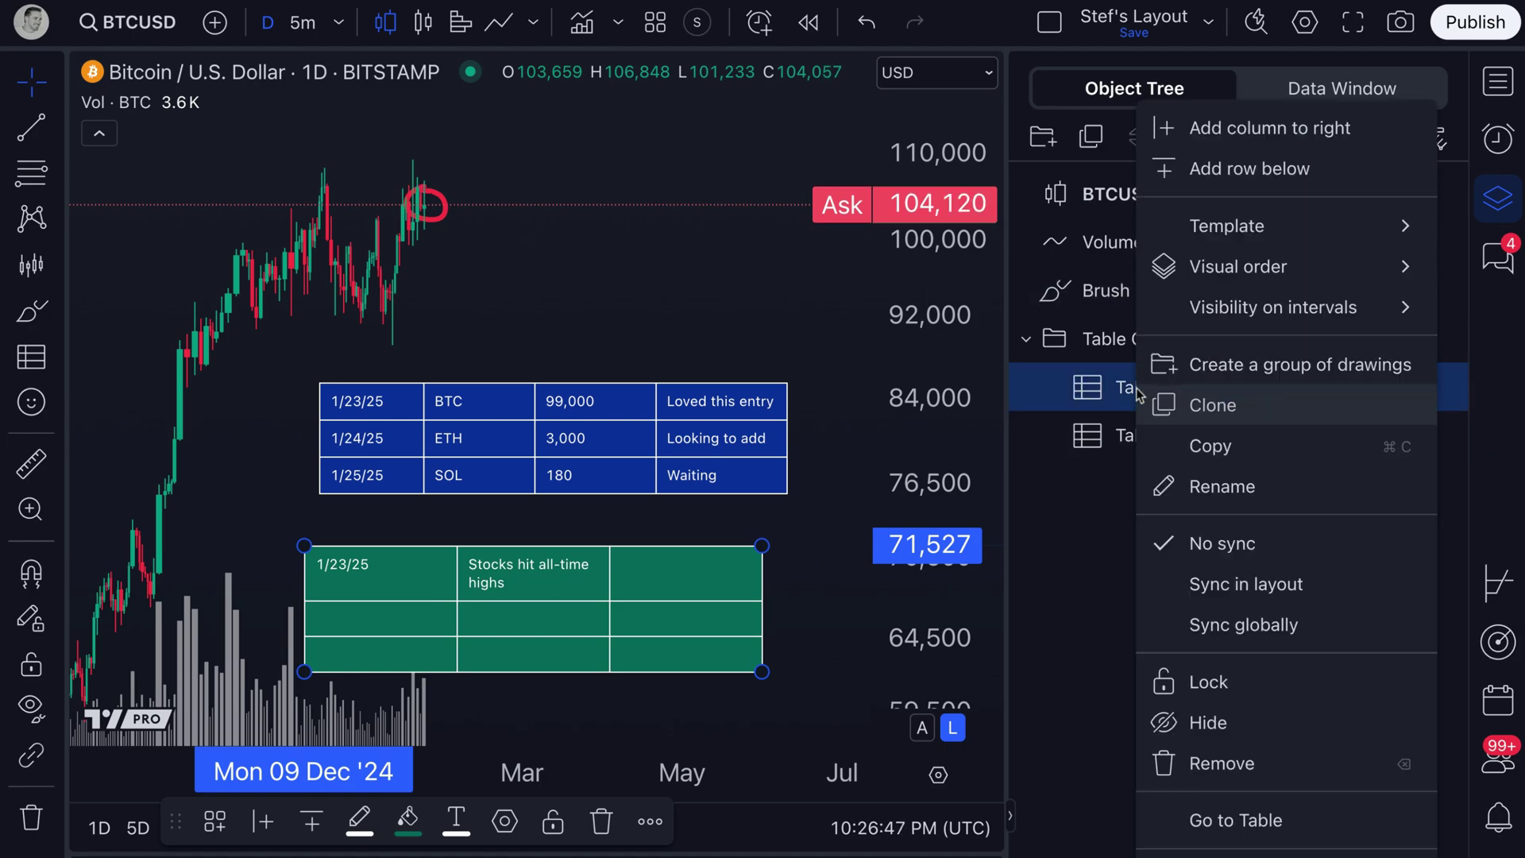
mouse_move(1259, 216)
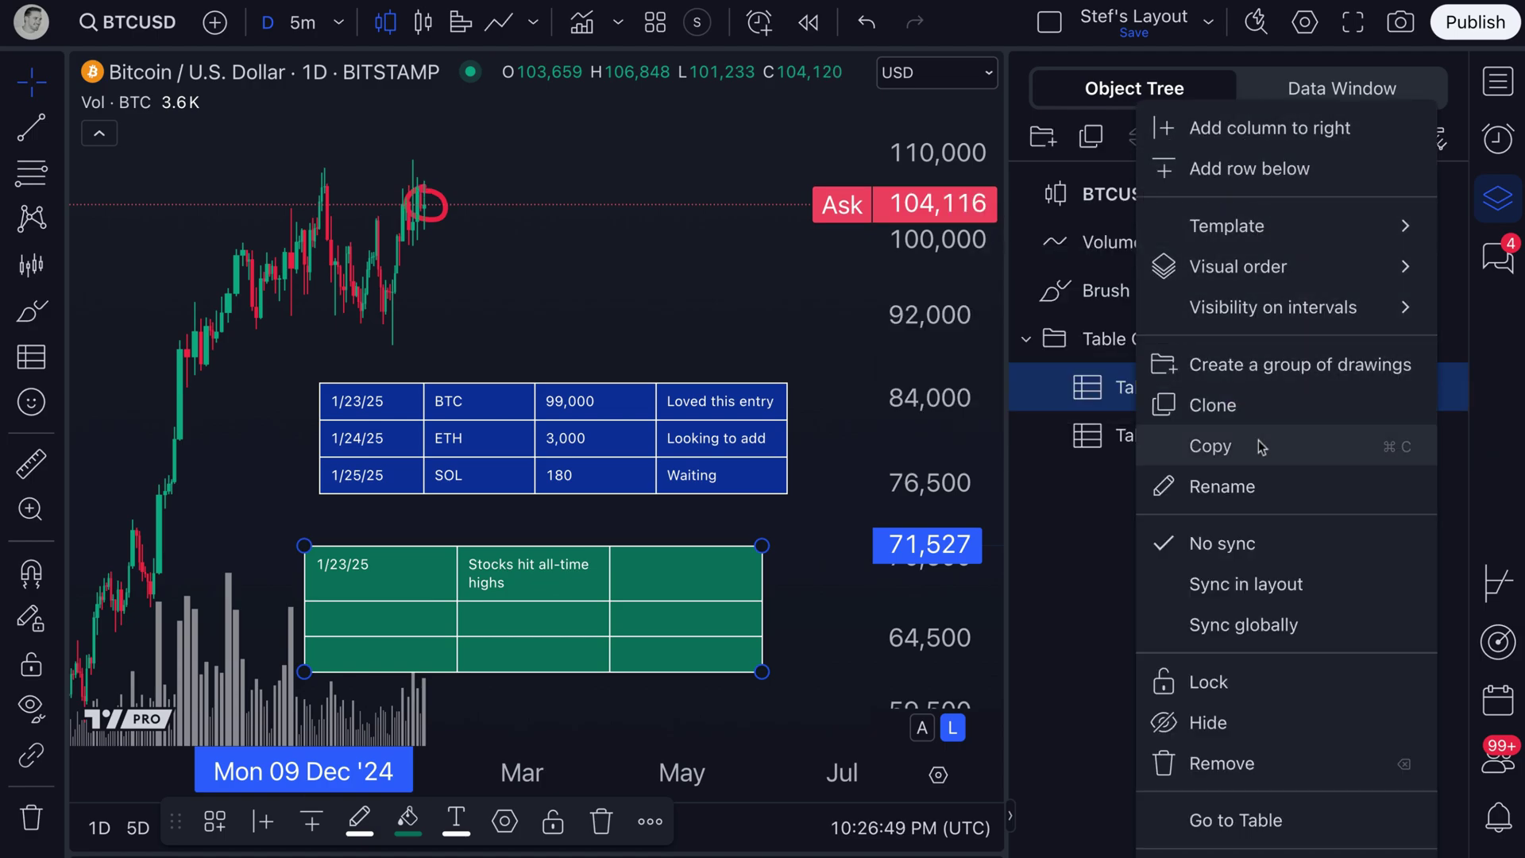
click(1227, 485)
text(Notes tabl)
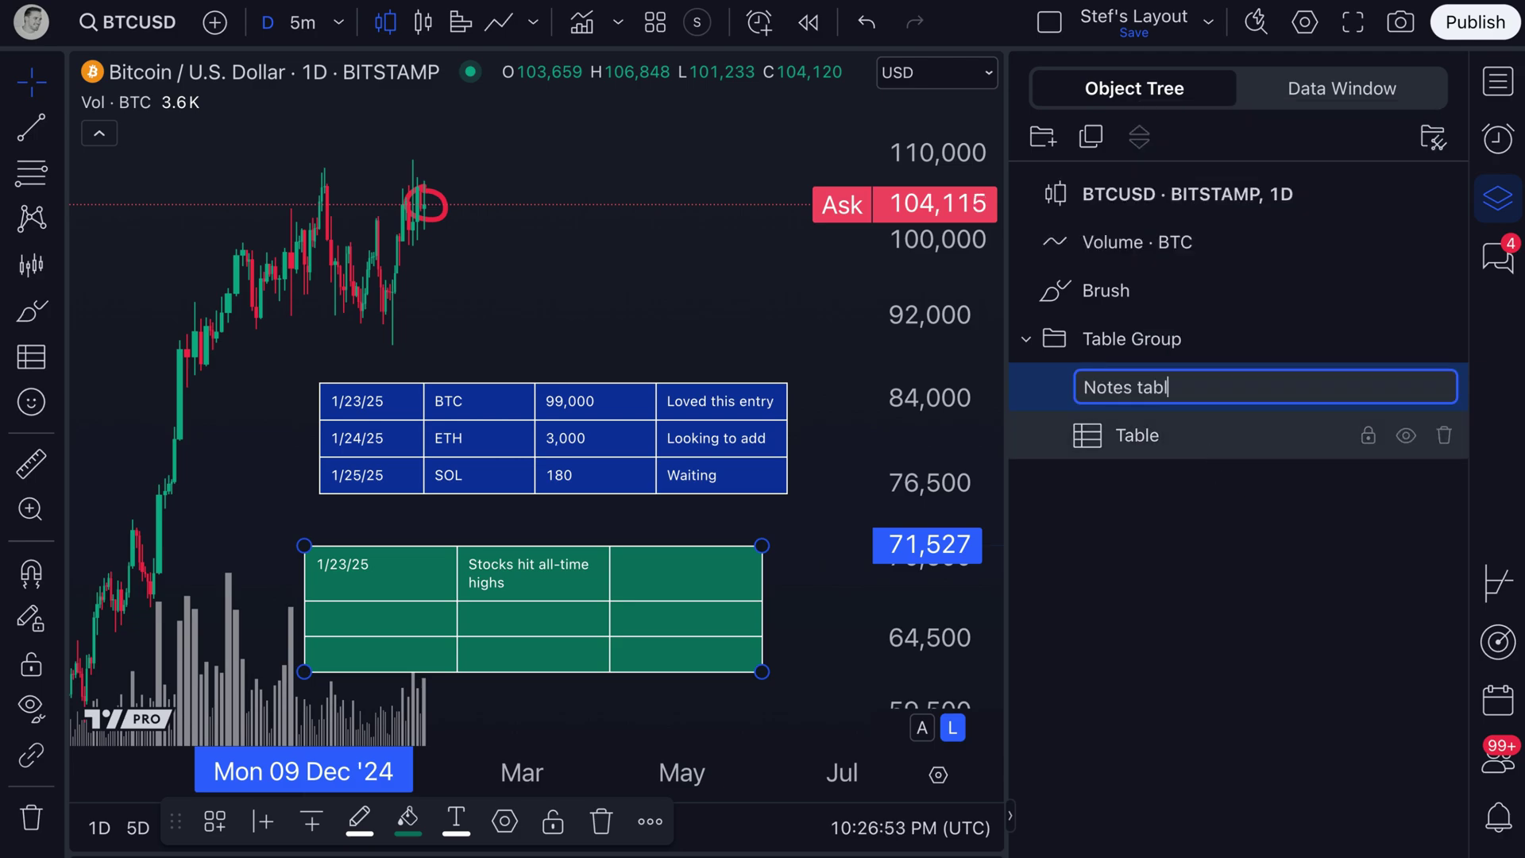
text(e)
key(Return)
Rename the locked blue table in Table Group to "Trading table" and deselect it.
click(1169, 444)
right_click(1160, 443)
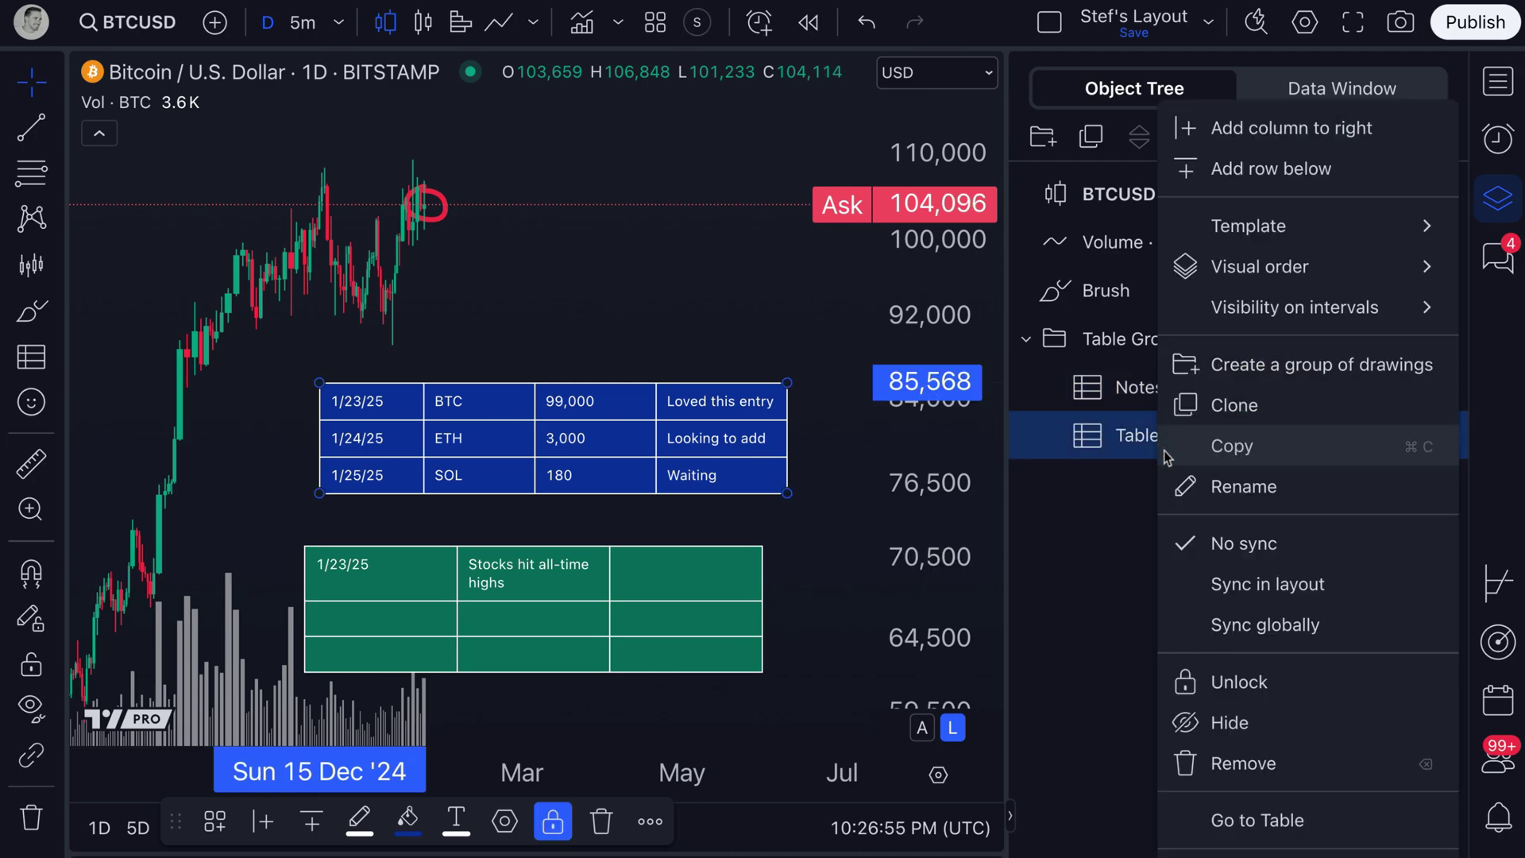
click(1288, 499)
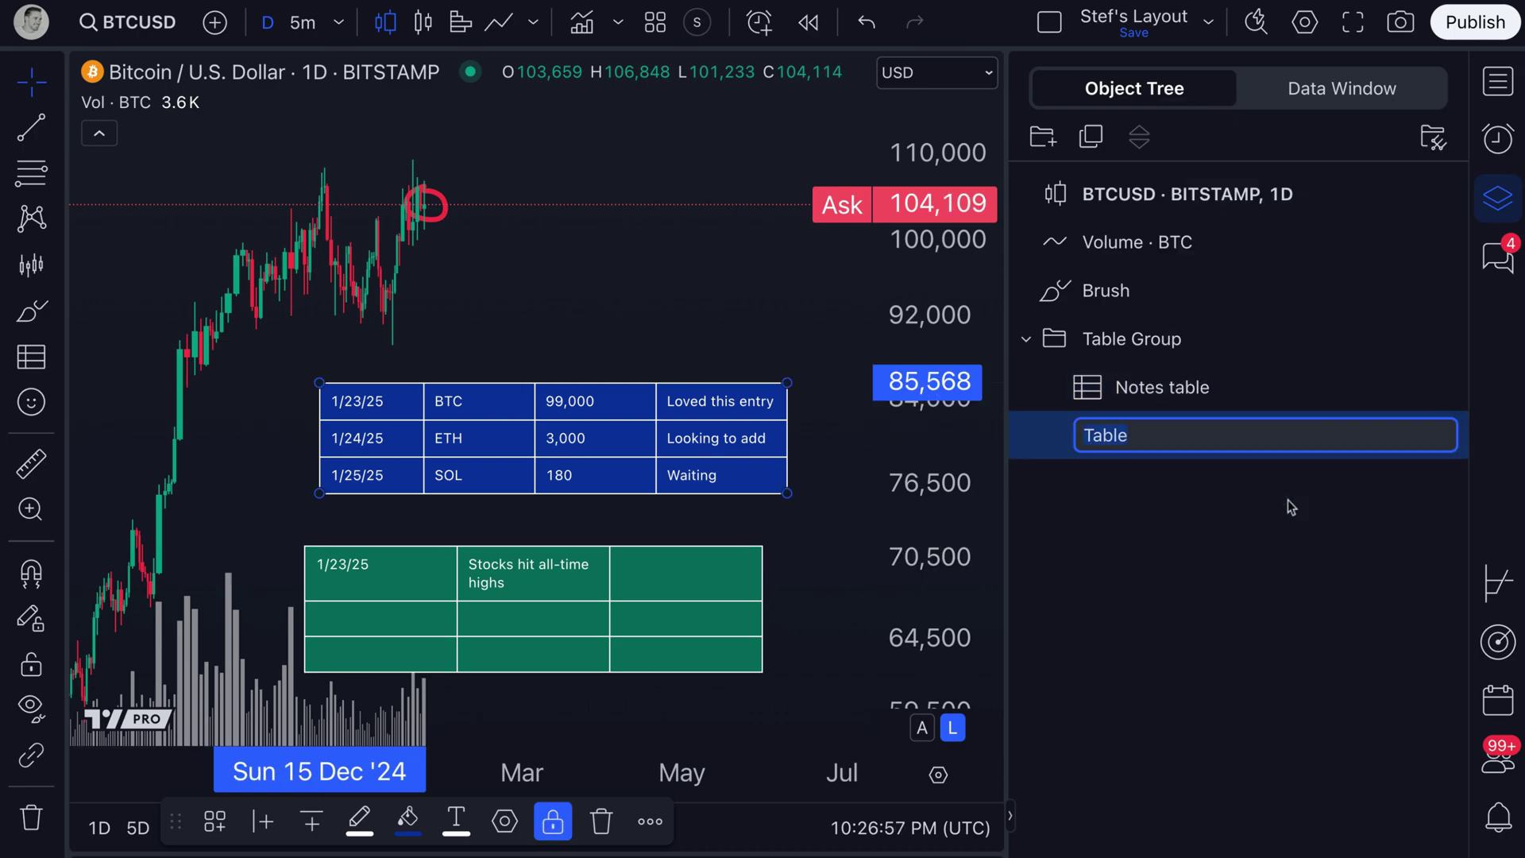
text(Tradin)
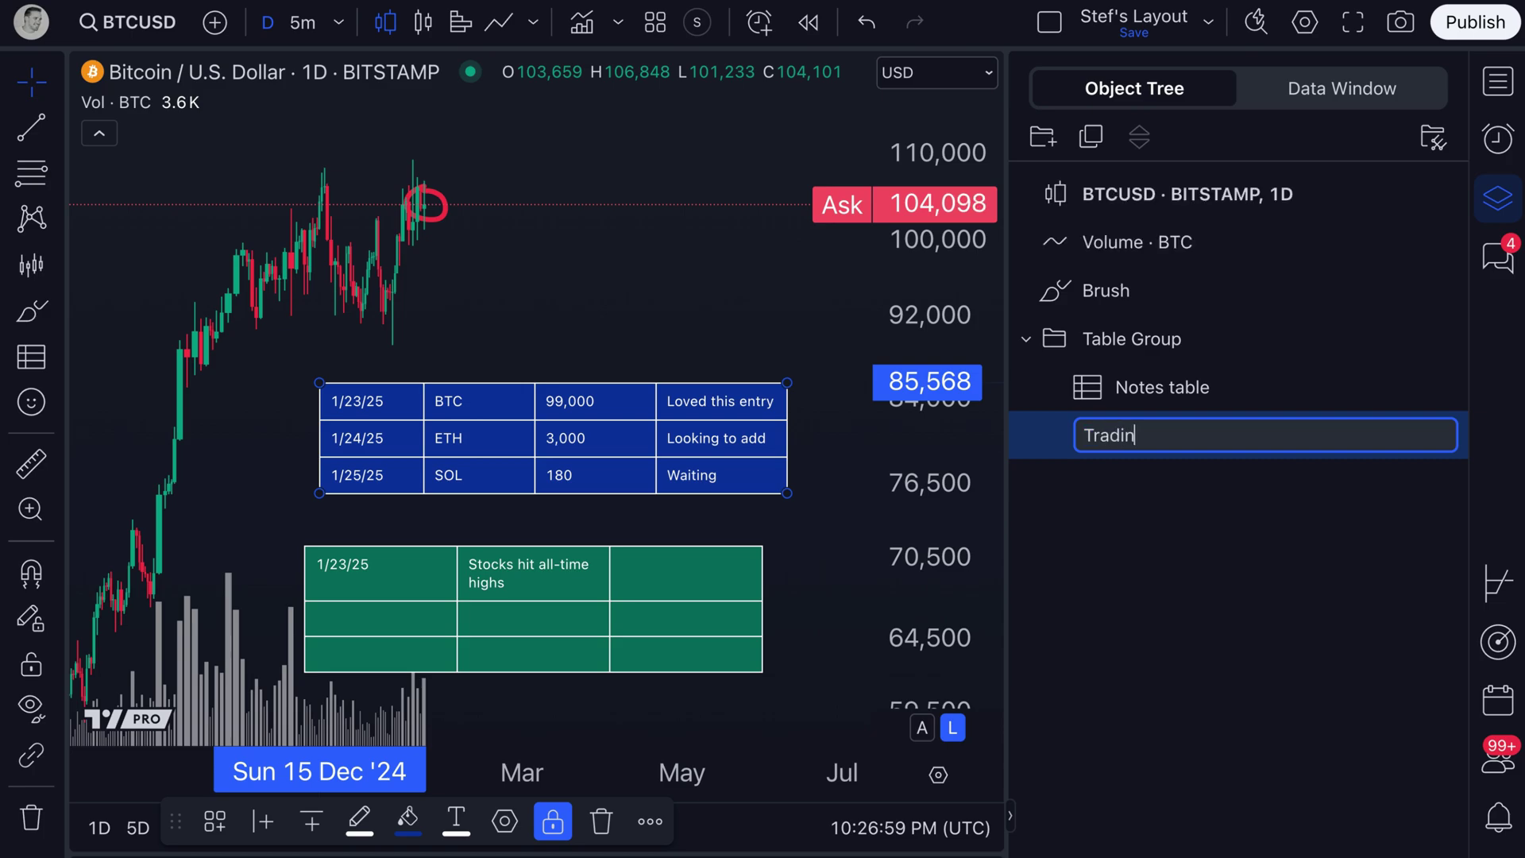
key(Return)
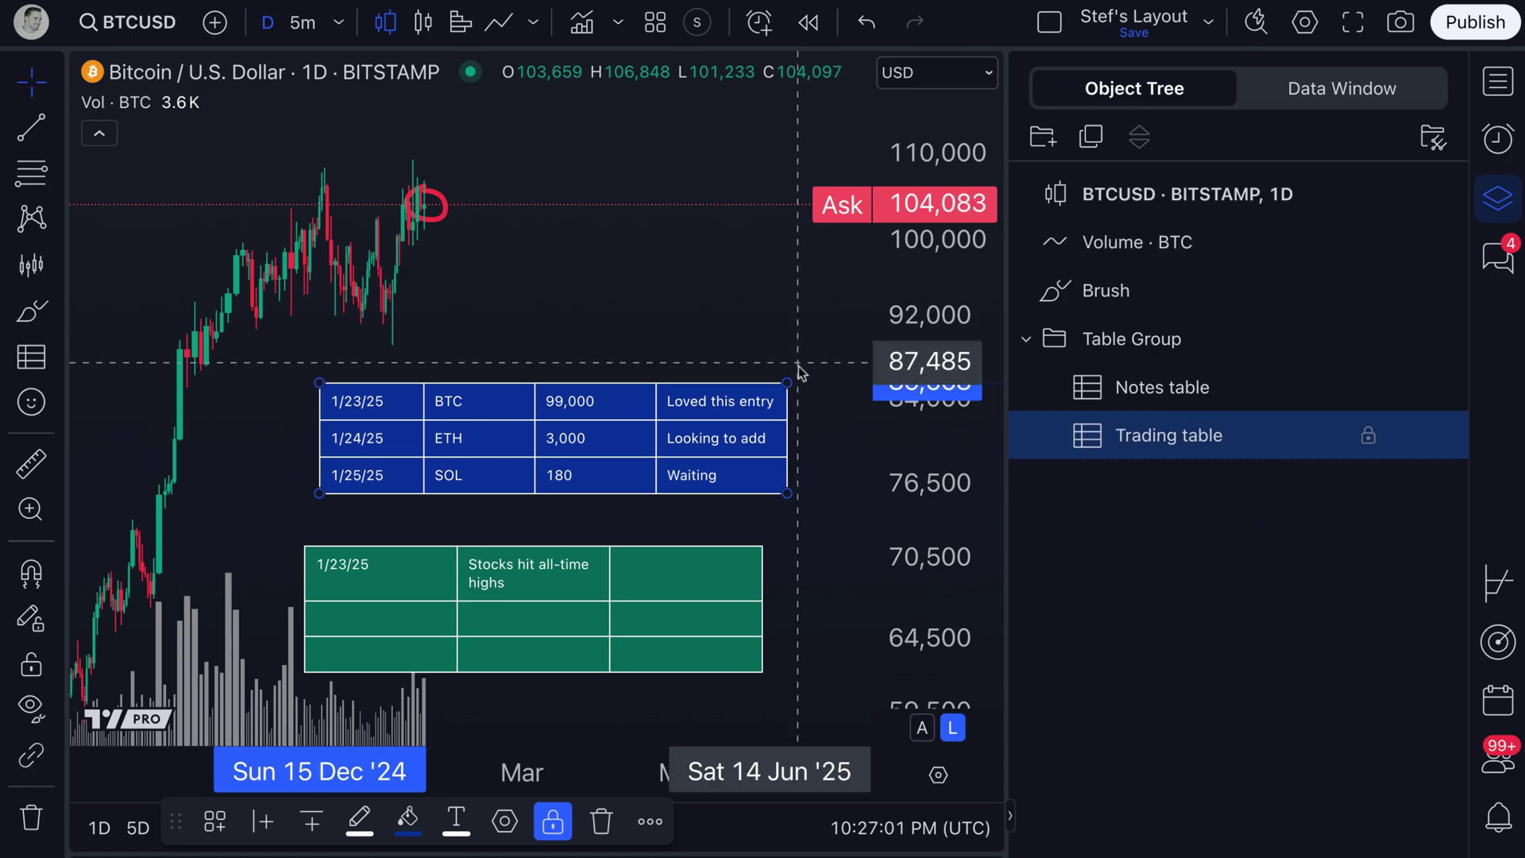
click(696, 334)
Hide the Notes table on the chart using the object tree.
scroll(696, 334, down, 3)
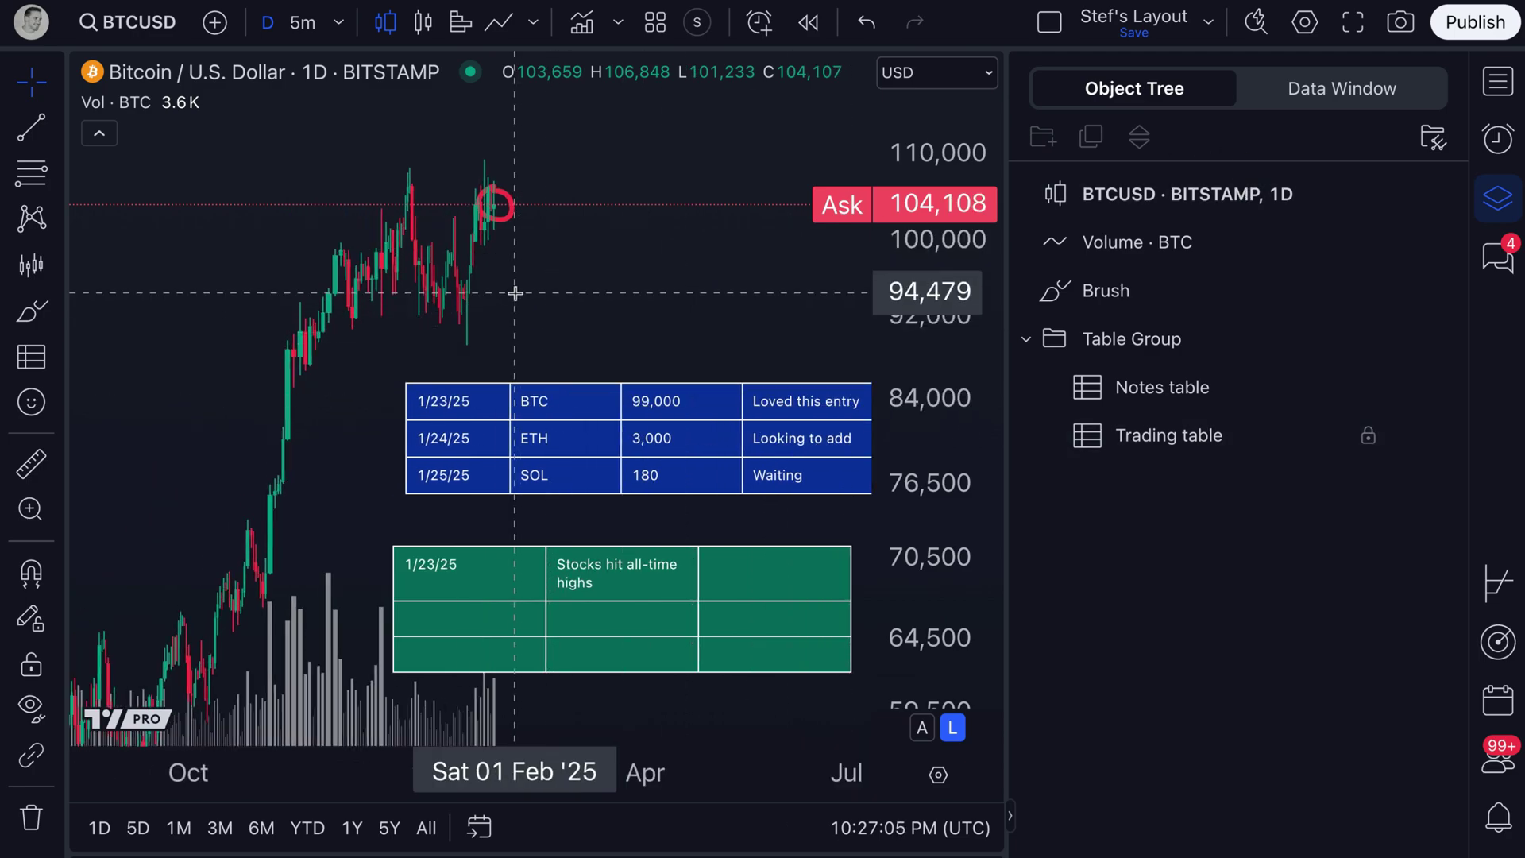
click(1430, 373)
click(1406, 387)
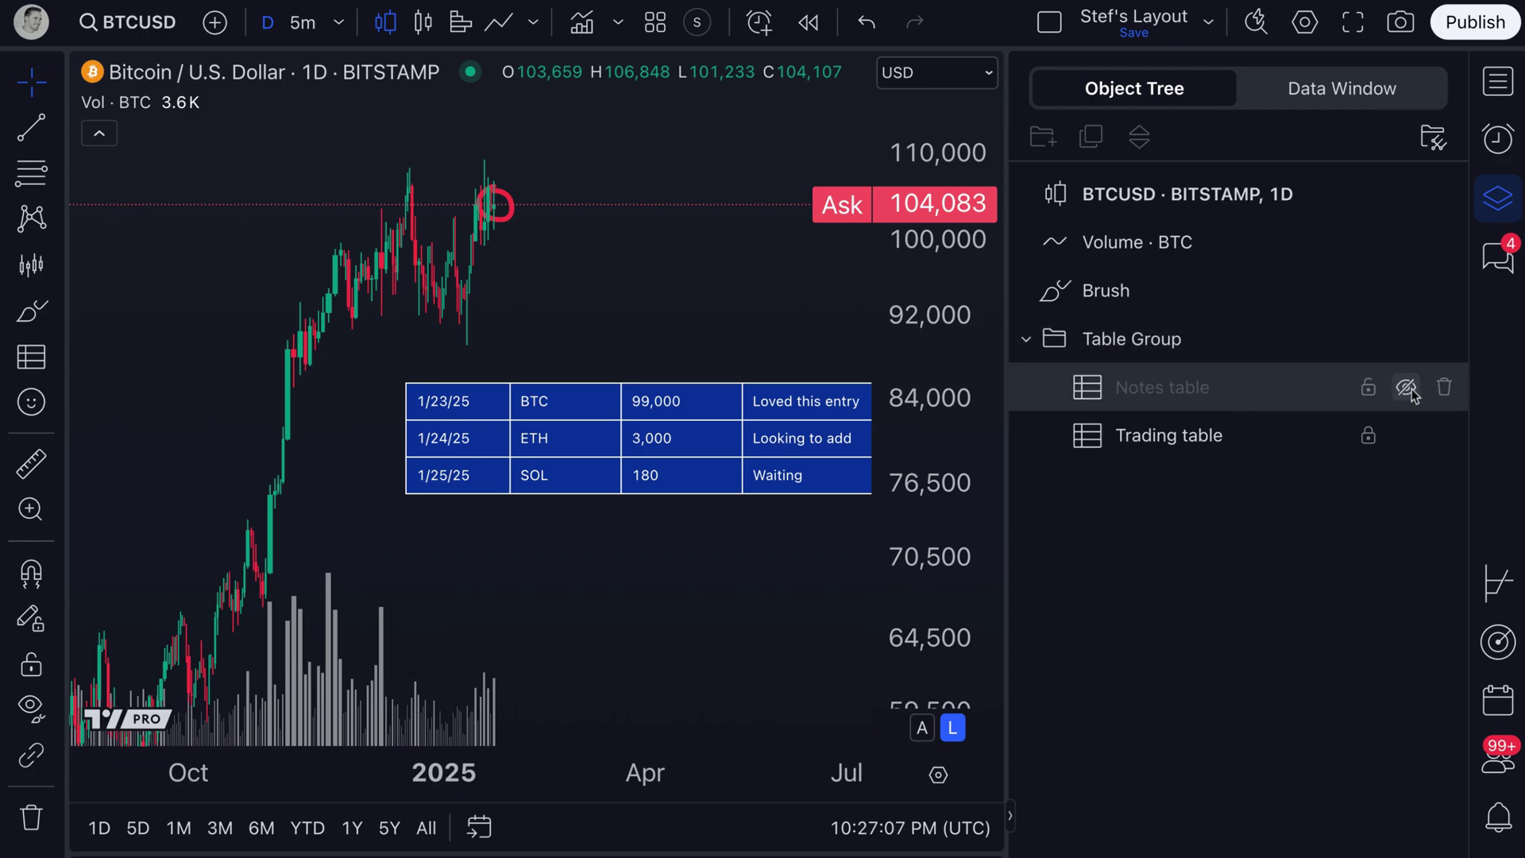
Hide the Trading table and show it again on the chart.
click(1406, 436)
scroll(450, 334, up, 3)
scroll(334, 436, down, 5)
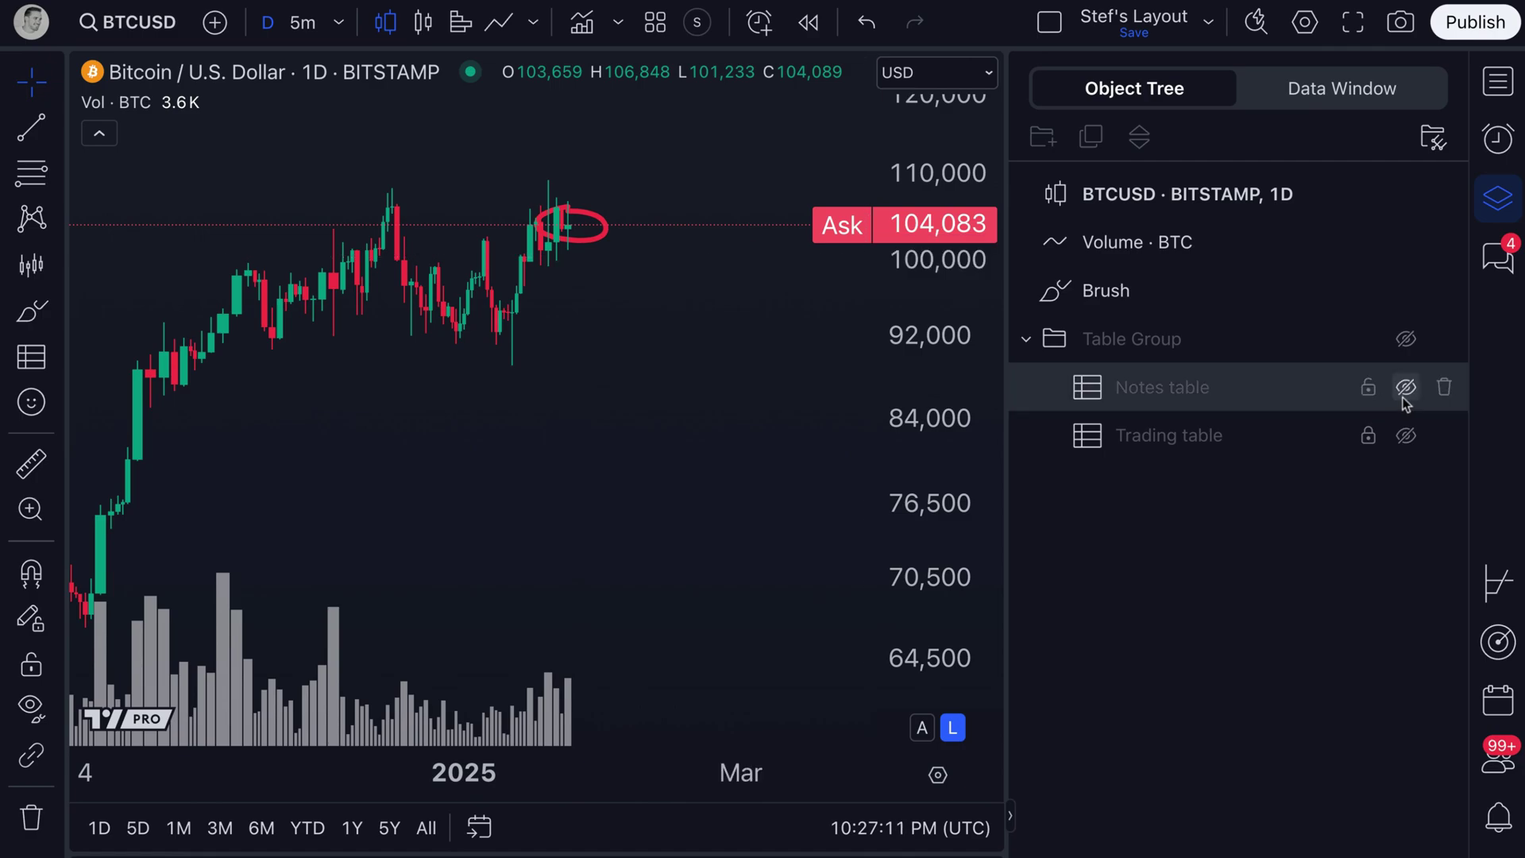
click(1405, 436)
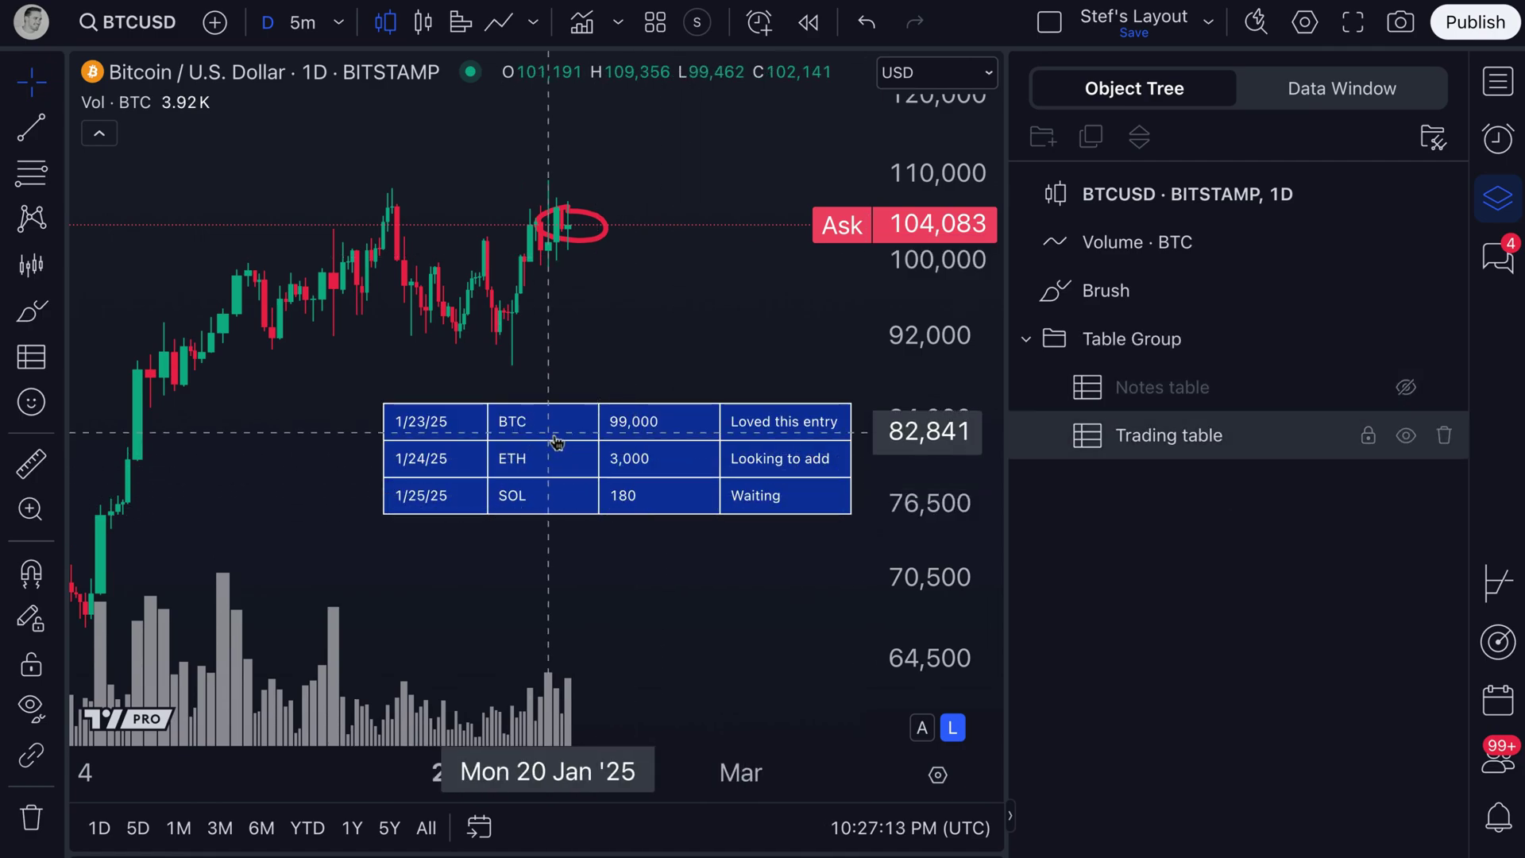
drag(513, 475, 479, 509)
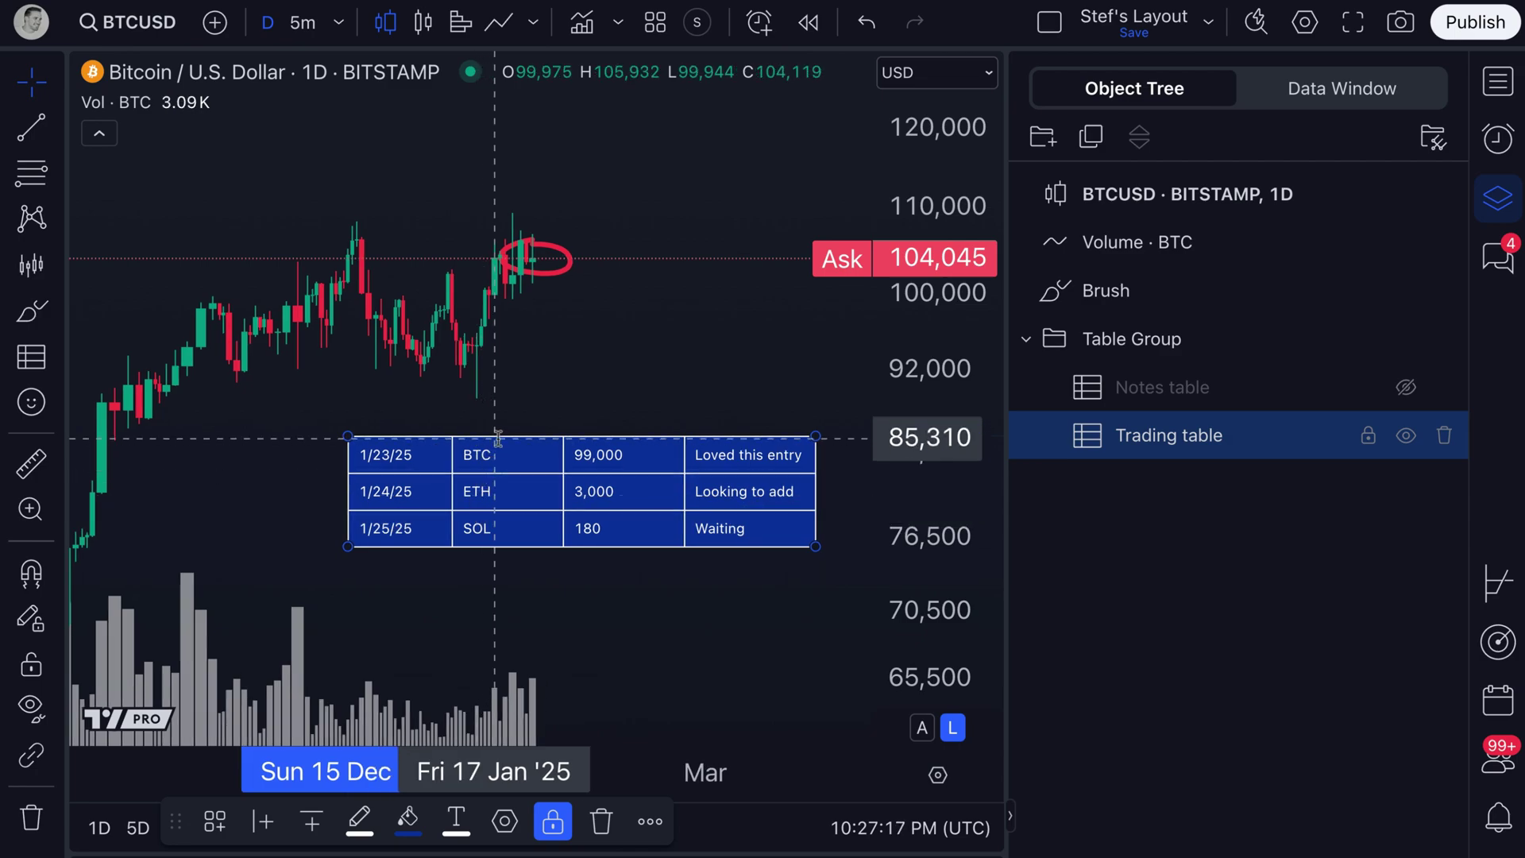
click(56, 359)
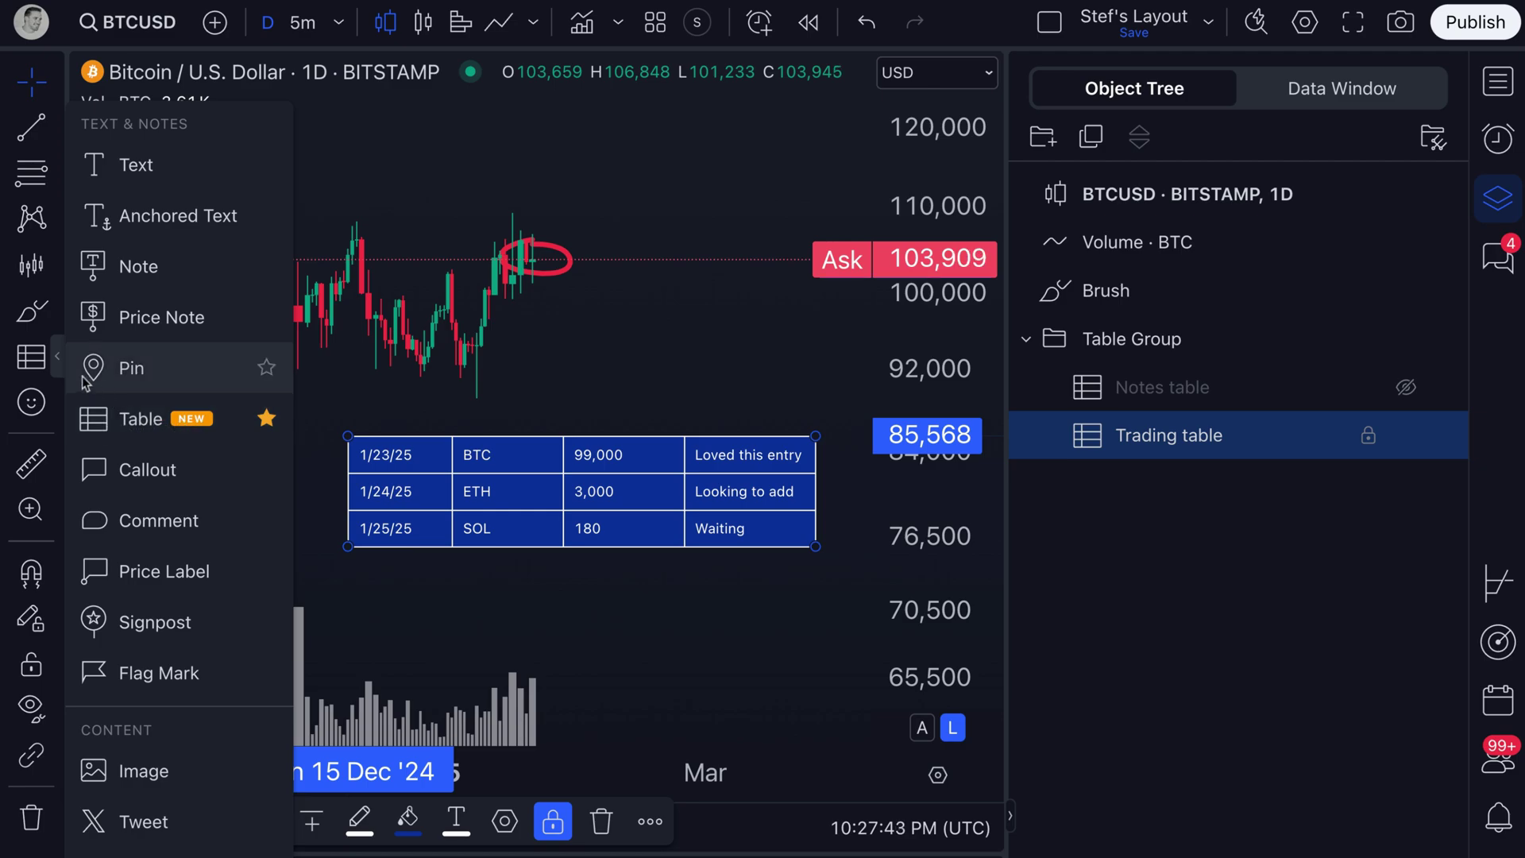
click(58, 357)
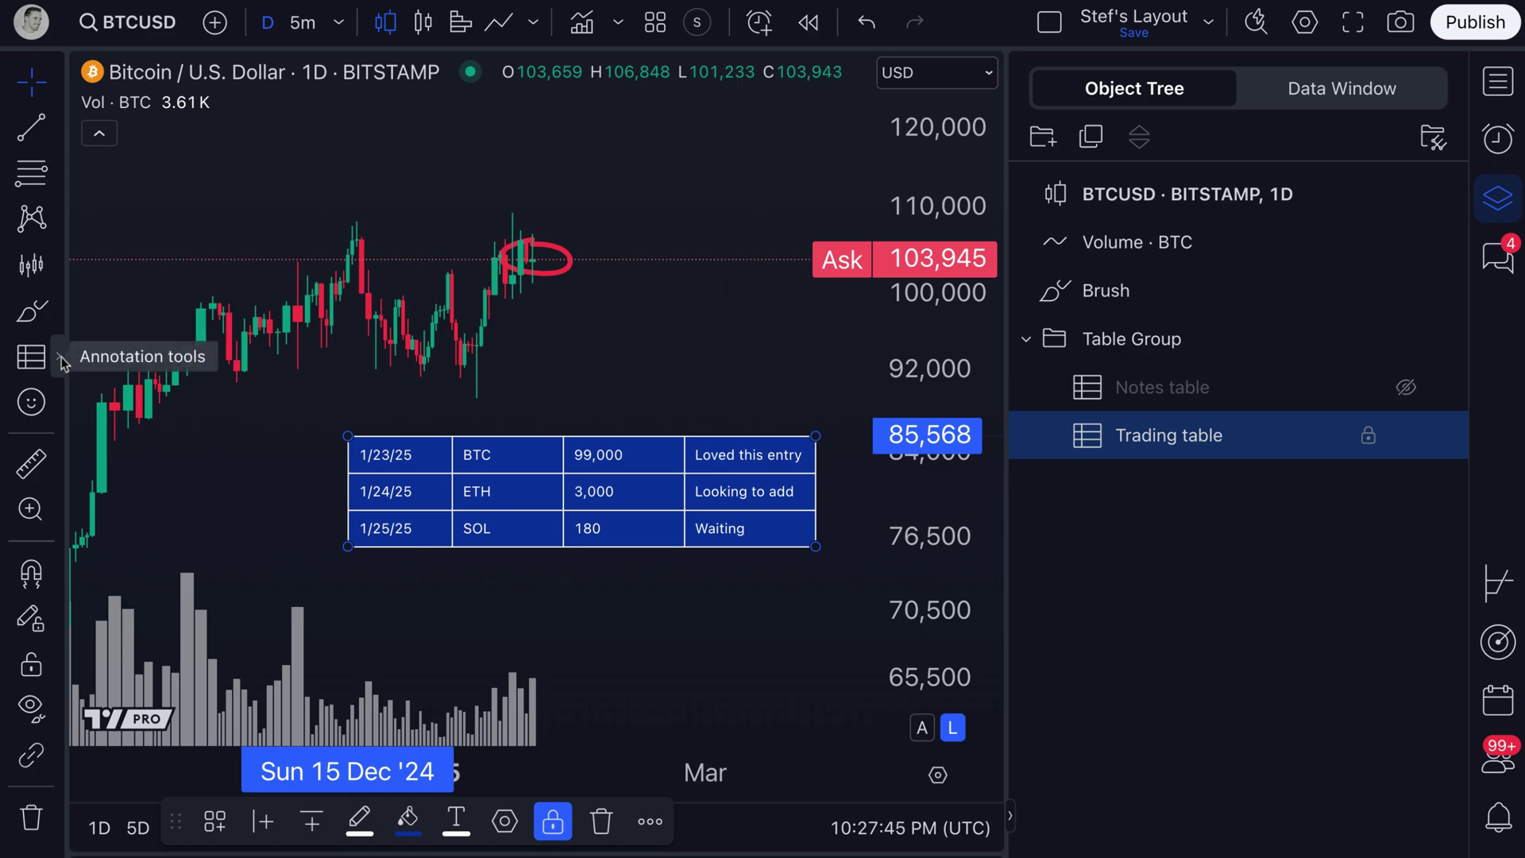